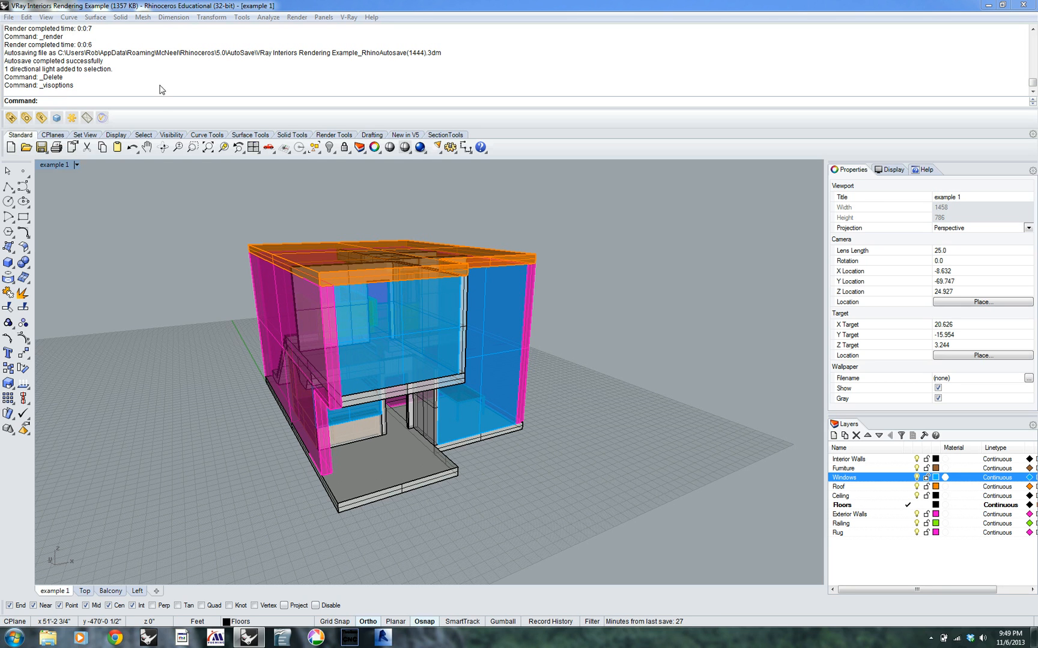
Run a V-Ray test render of the house exterior, close the rendered image and move the progress window off the model
{"action": "left_click", "coordinate": [58, 119]}
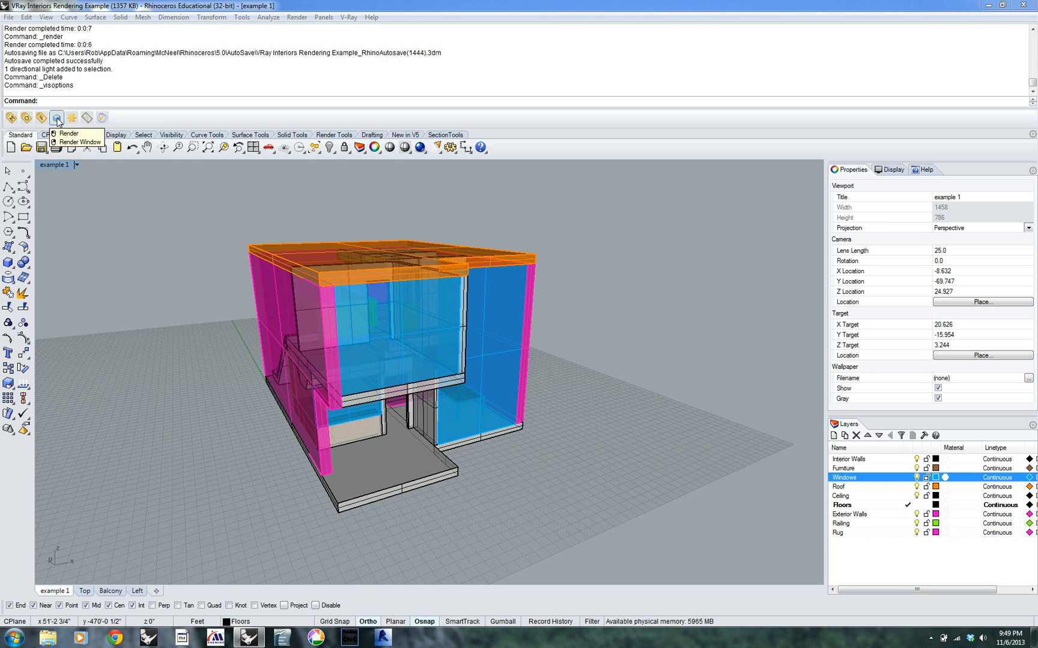
{"action": "right_click_drag", "start_coordinate": [563, 275], "coordinate": [56, 193]}
{"action": "left_click", "coordinate": [56, 118]}
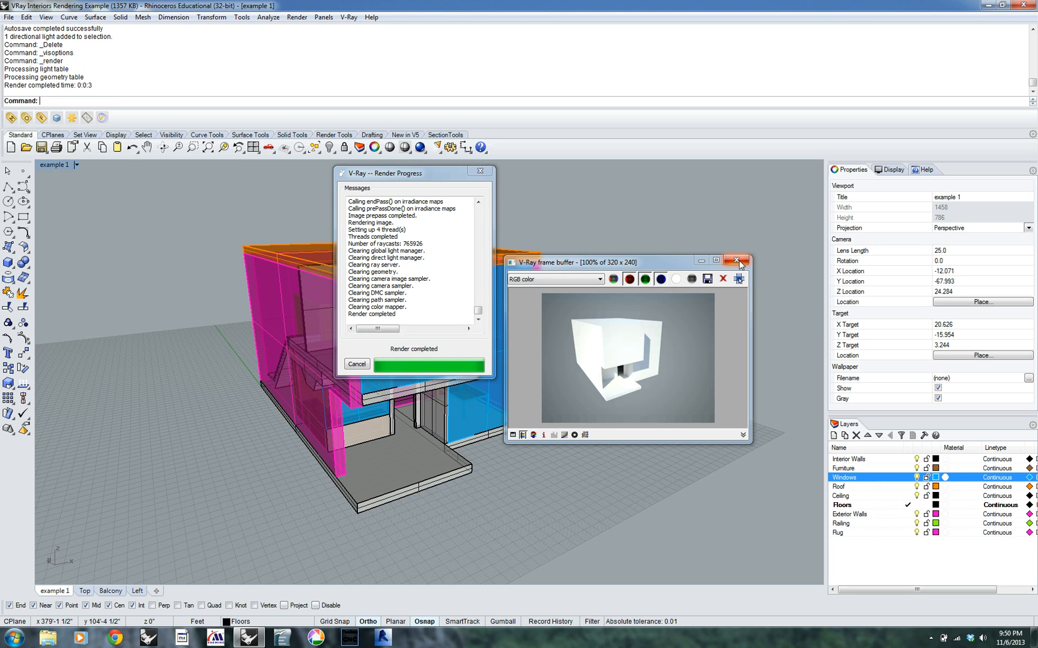
{"action": "left_click", "coordinate": [738, 261]}
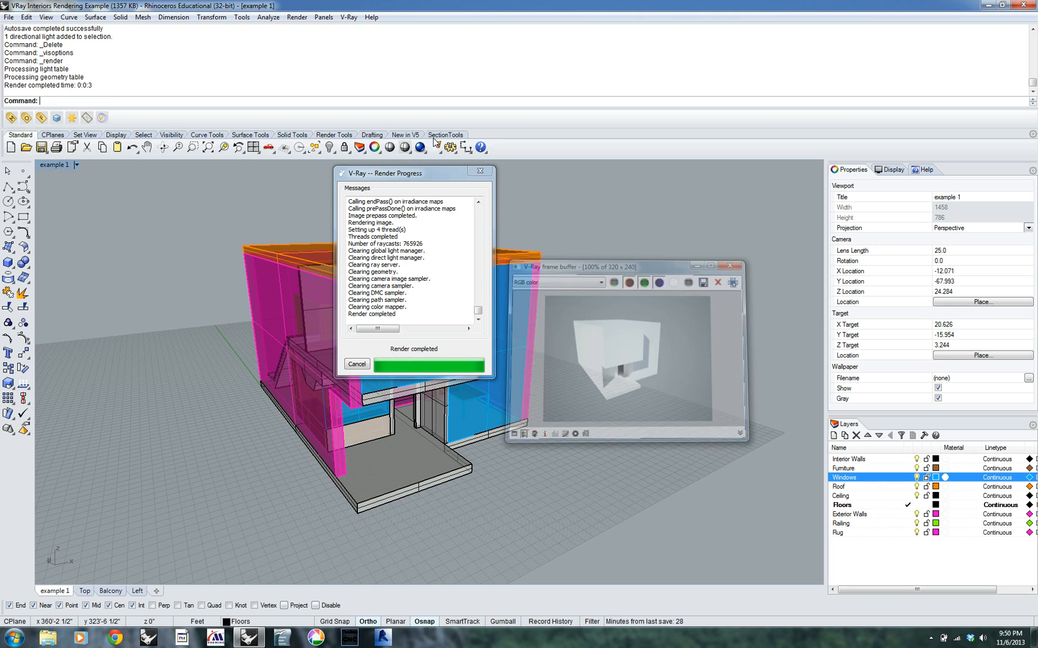
{"action": "left_click_drag", "start_coordinate": [448, 177], "coordinate": [775, 171]}
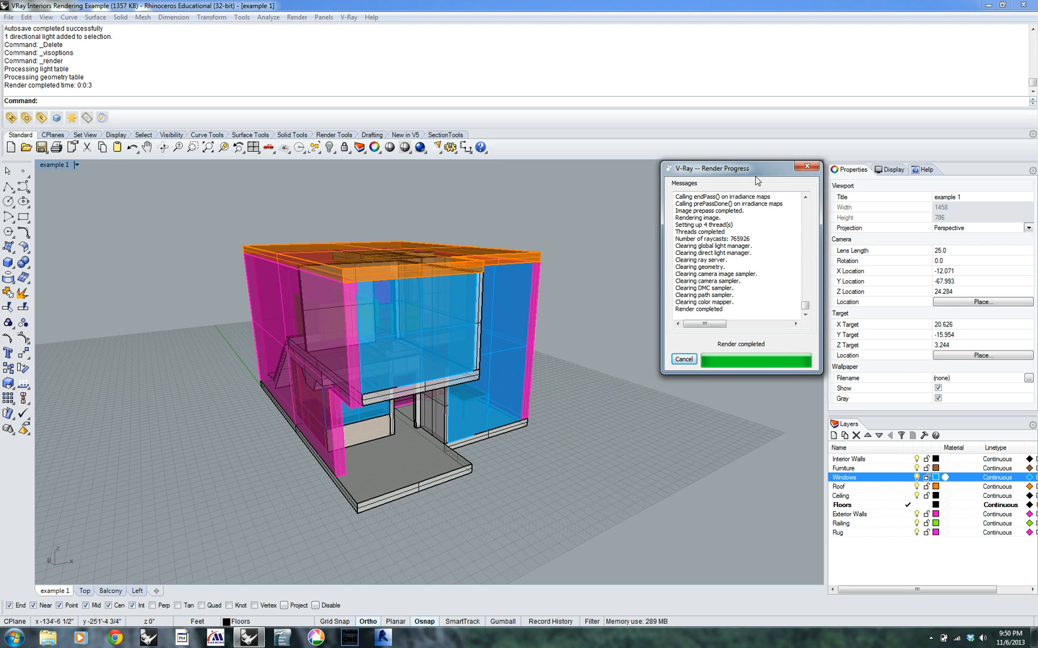
{"action": "mouse_move", "coordinate": [745, 172]}
{"action": "left_mouse_down"}
{"action": "mouse_move", "coordinate": [745, 163]}
{"action": "mouse_move", "coordinate": [749, 173]}
{"action": "left_mouse_up"}
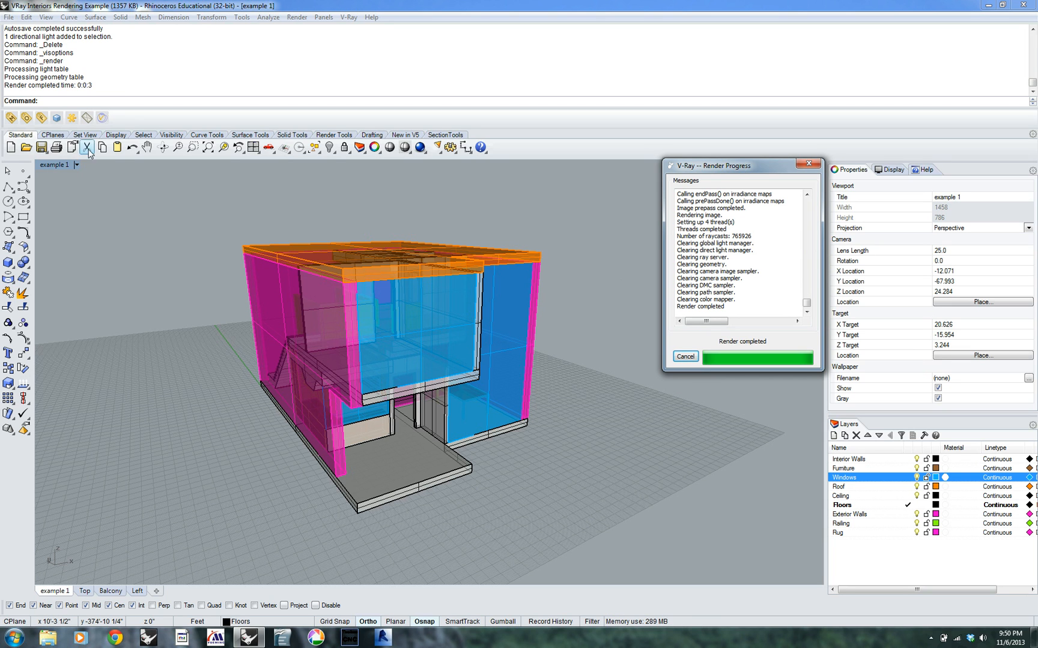
Create a V-Ray sunlight, fine-tune its azimuth towards the southwest, and place it at the front corner of the patio slab
{"action": "left_click", "coordinate": [74, 119]}
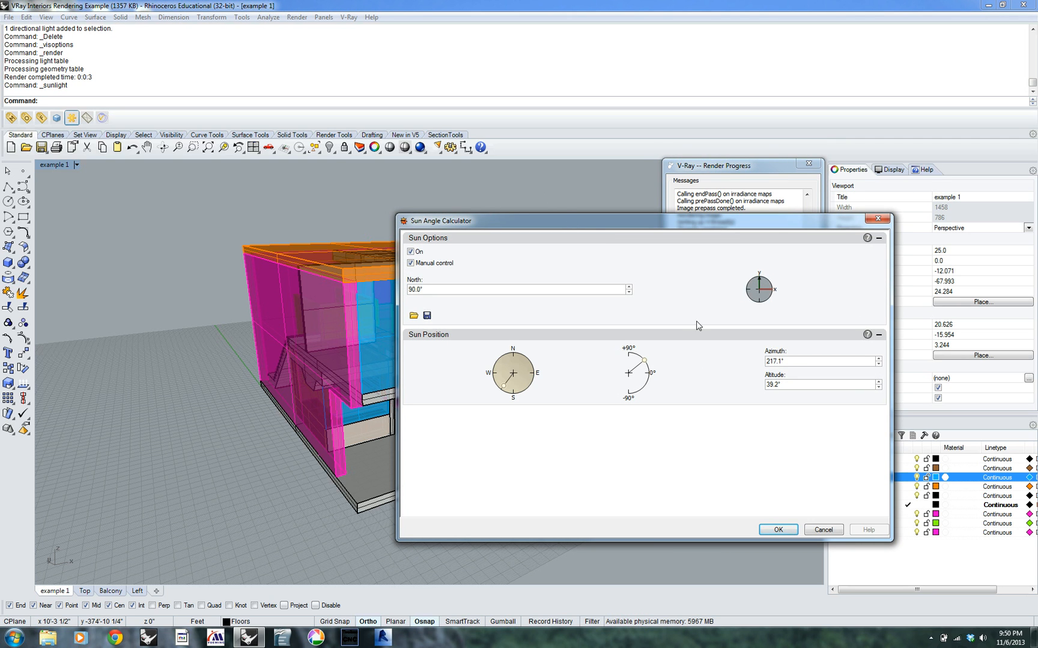
{"action": "left_click_drag", "start_coordinate": [504, 383], "coordinate": [504, 387]}
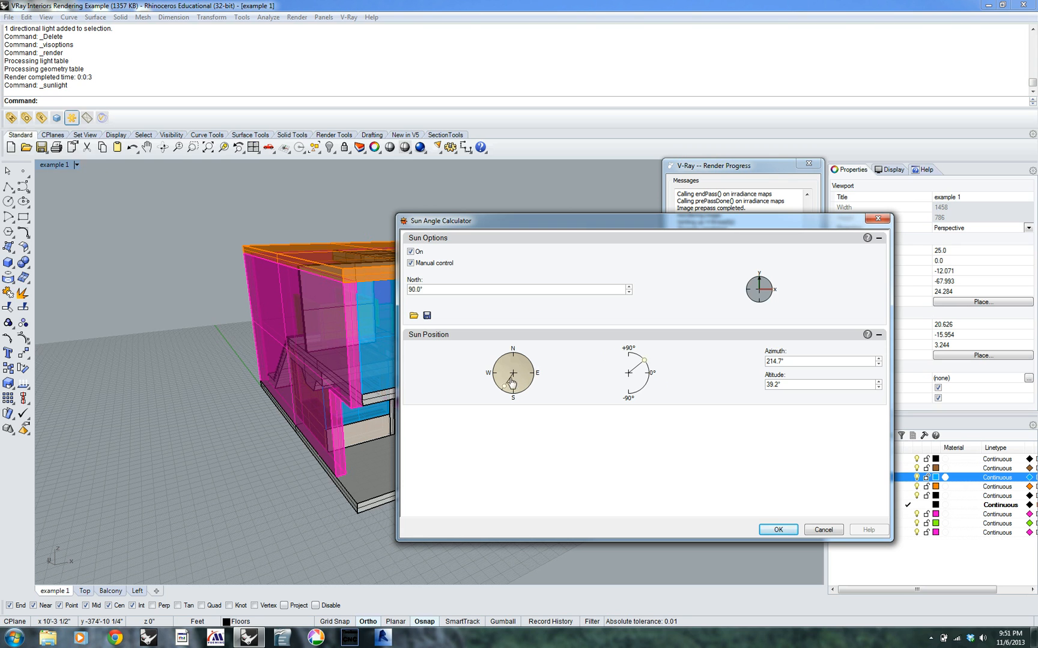
{"action": "left_click_drag", "start_coordinate": [505, 391], "coordinate": [503, 390]}
{"action": "left_click", "coordinate": [778, 530]}
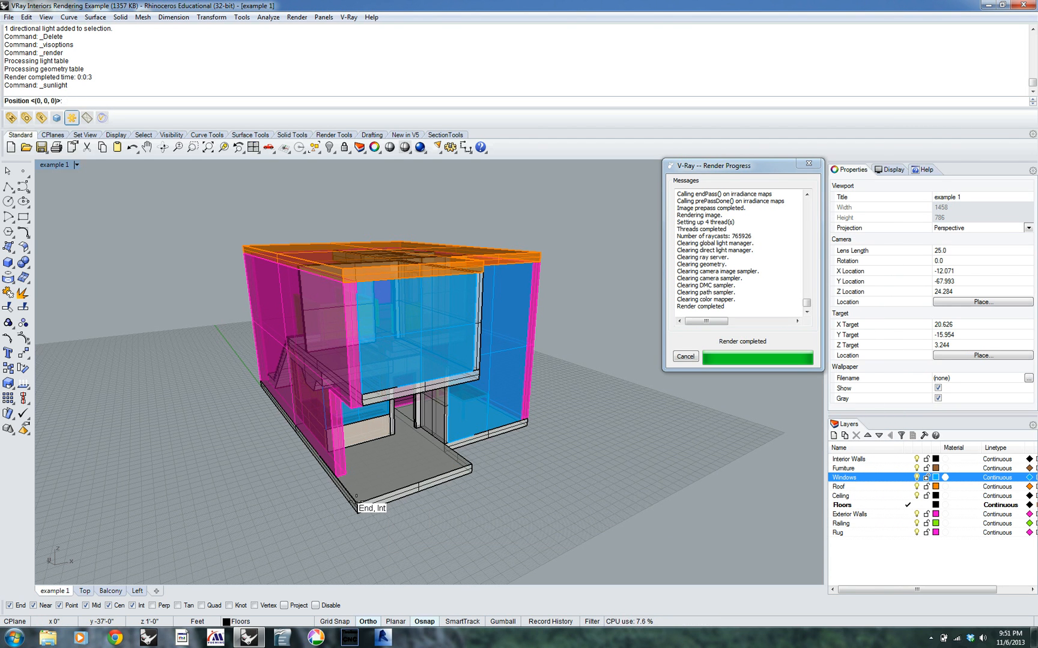
{"action": "left_click", "coordinate": [356, 502]}
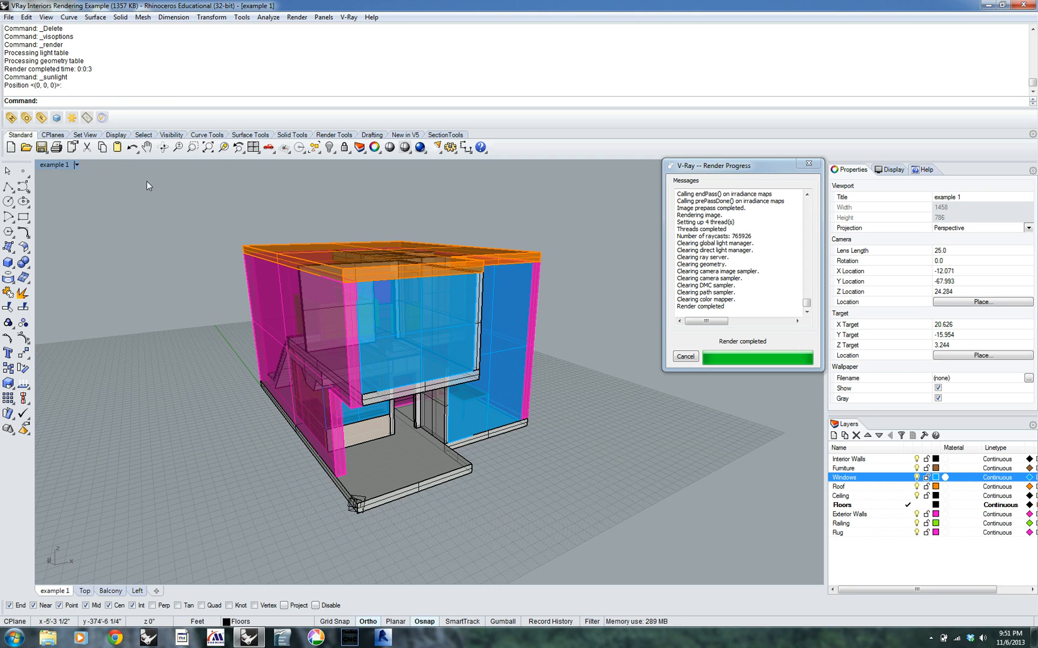
Render the front of the house from a closer, lower viewpoint with the sunlight, then select the sun light and close the image
{"action": "right_click_drag", "start_coordinate": [416, 293], "coordinate": [337, 284]}
{"action": "scroll", "coordinate": [295, 299], "scroll_direction": "up", "scroll_amount": 4}
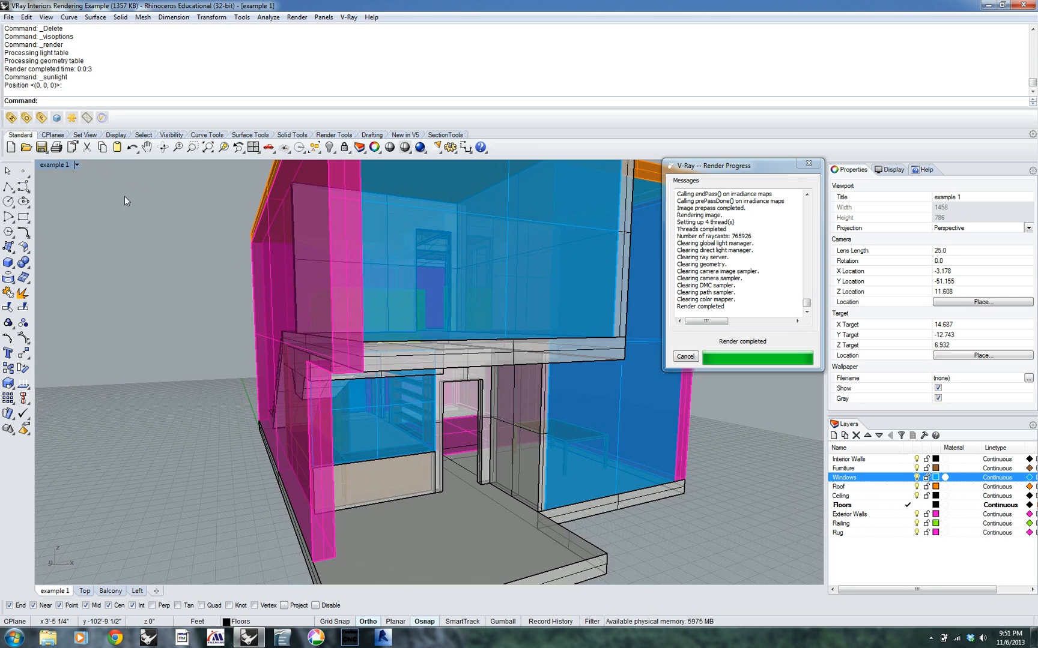
{"action": "scroll", "coordinate": [407, 357], "scroll_direction": "down", "scroll_amount": 2}
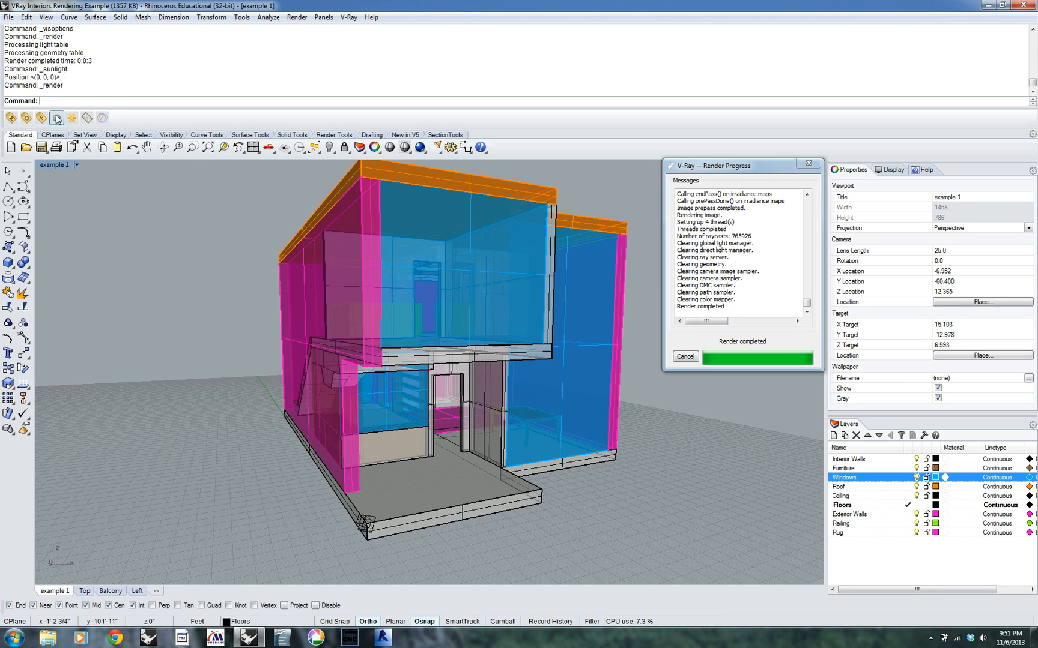
{"action": "left_click", "coordinate": [57, 118]}
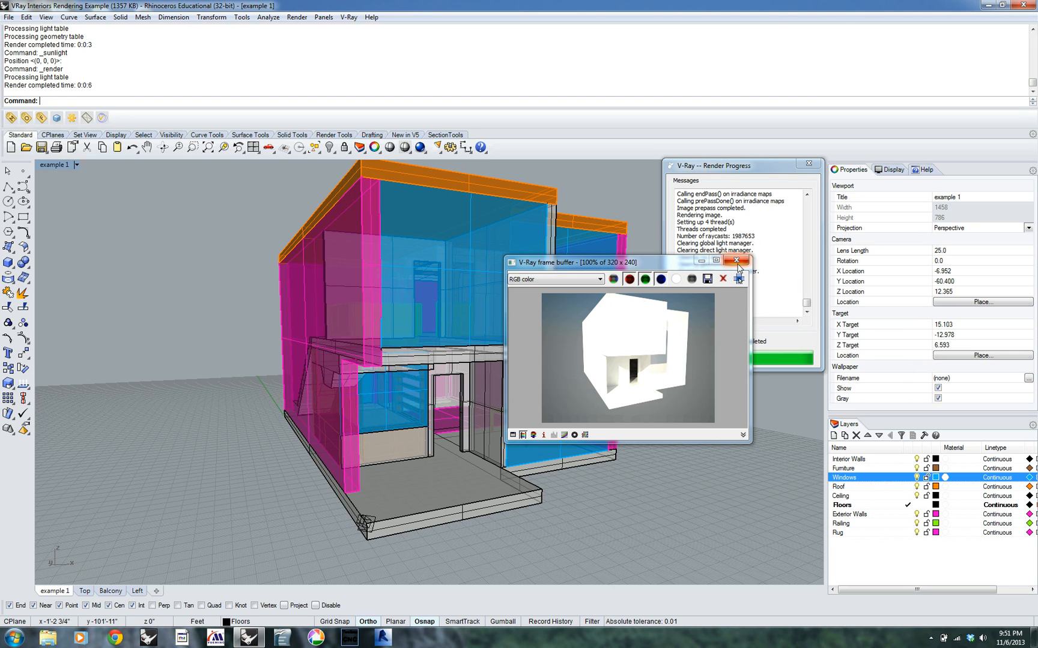
{"action": "left_click", "coordinate": [364, 522]}
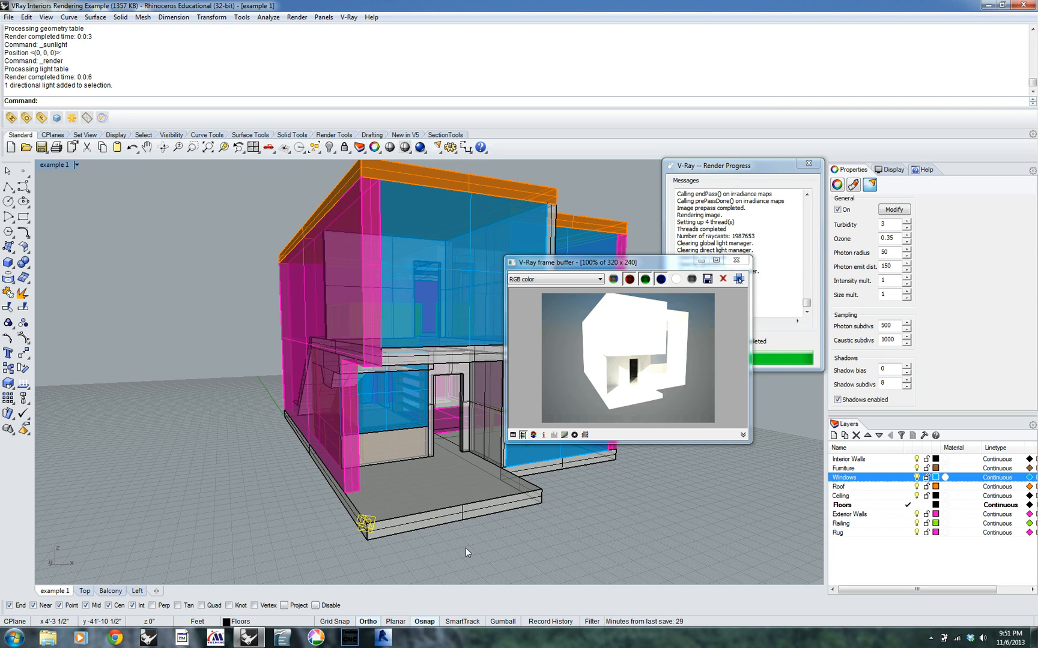
{"action": "left_click", "coordinate": [737, 261]}
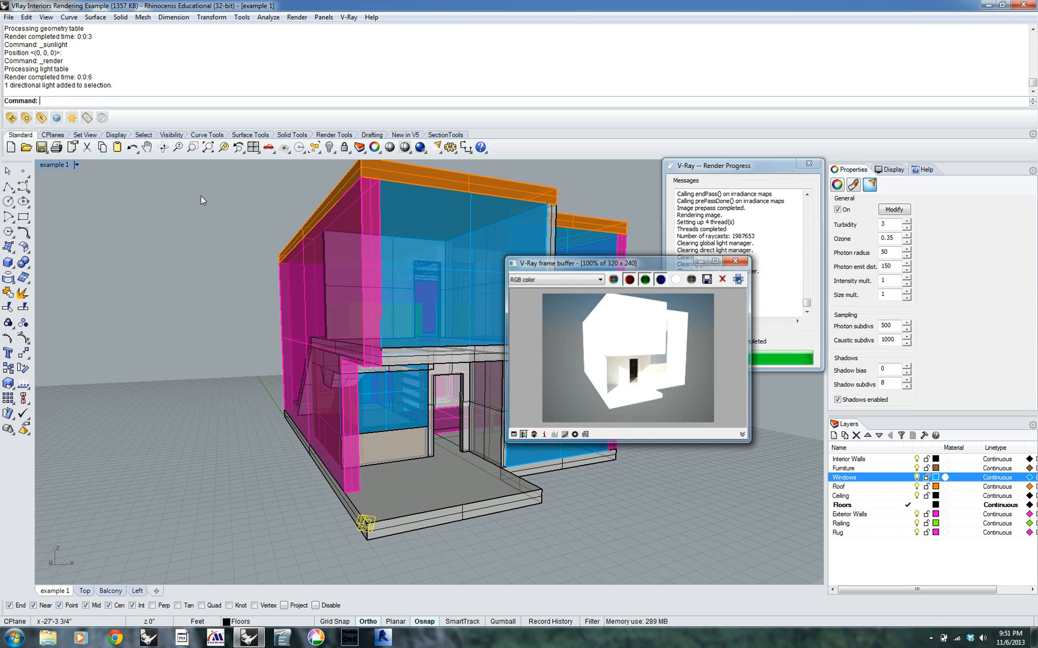
In the V-Ray environment options, link the GI skylight's sky texture to the sun light and disable Override Sun's parameters
{"action": "left_click", "coordinate": [26, 121]}
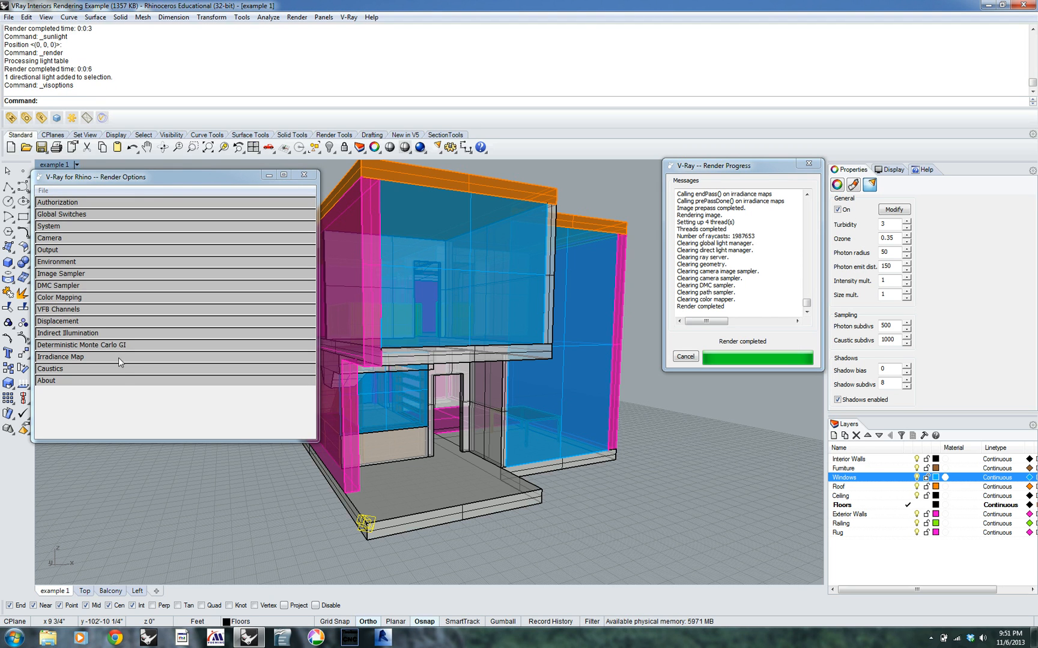
{"action": "left_click", "coordinate": [50, 263]}
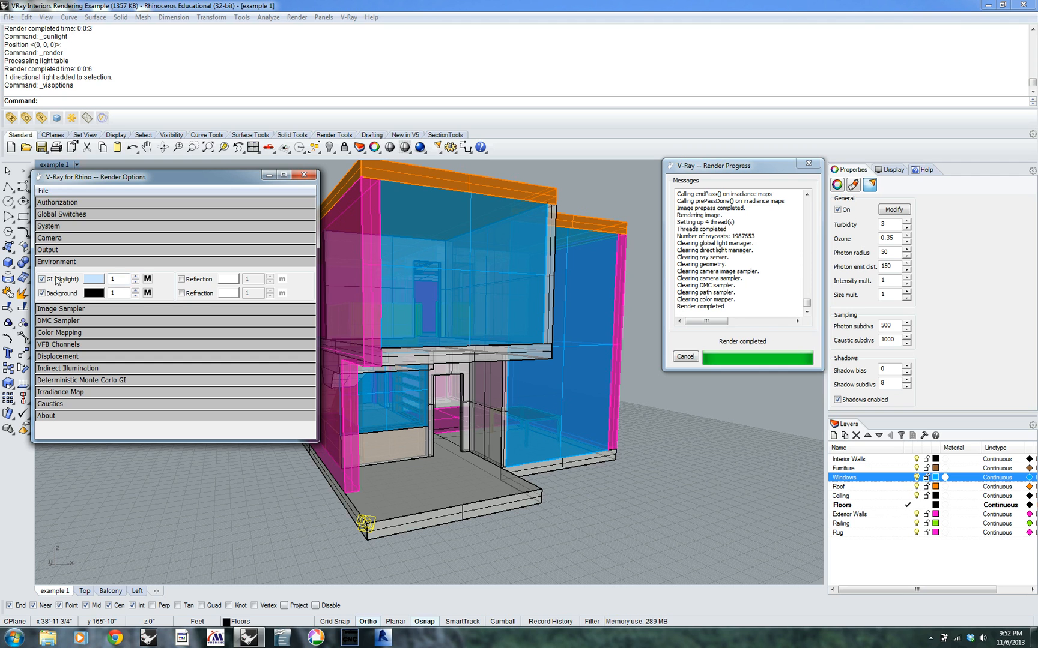
{"action": "left_click", "coordinate": [148, 279]}
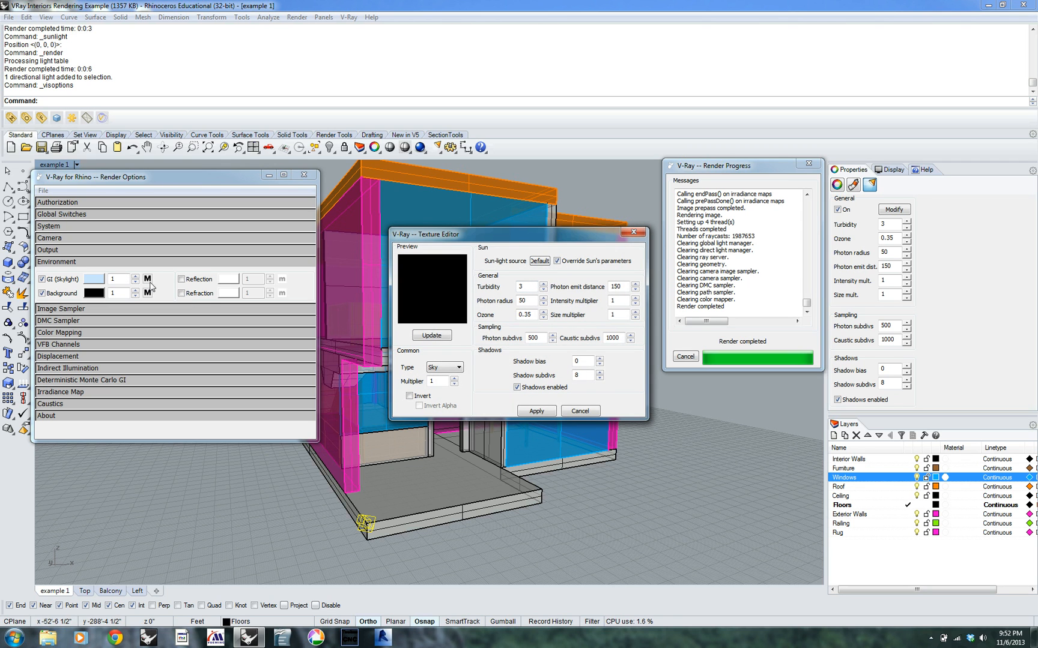
{"action": "left_click", "coordinate": [538, 261]}
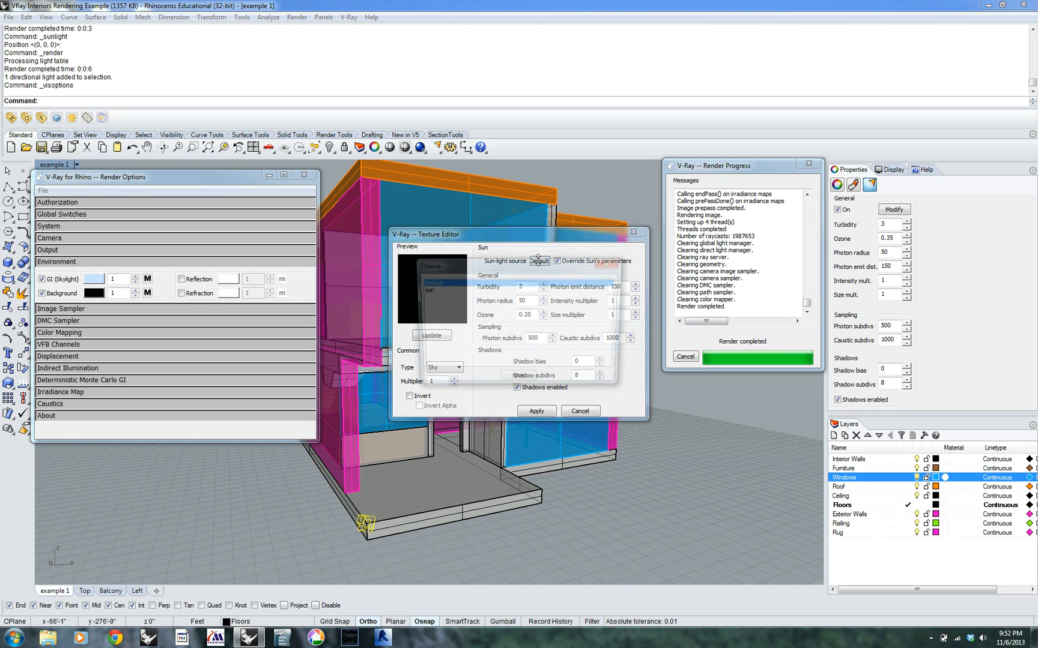
{"action": "left_click", "coordinate": [427, 291]}
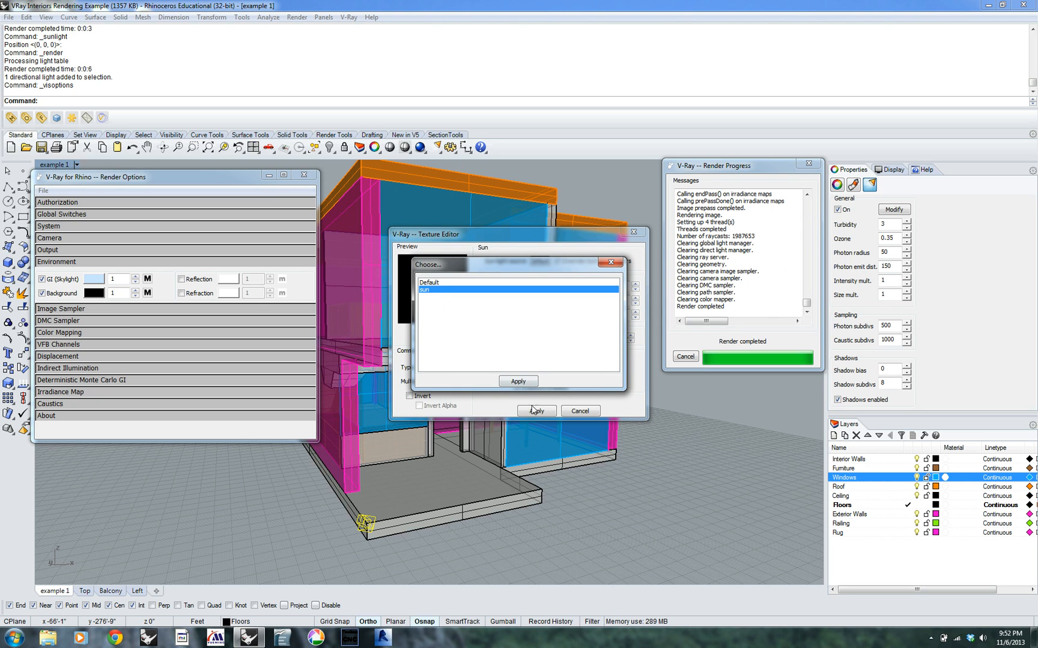
{"action": "left_click", "coordinate": [522, 383]}
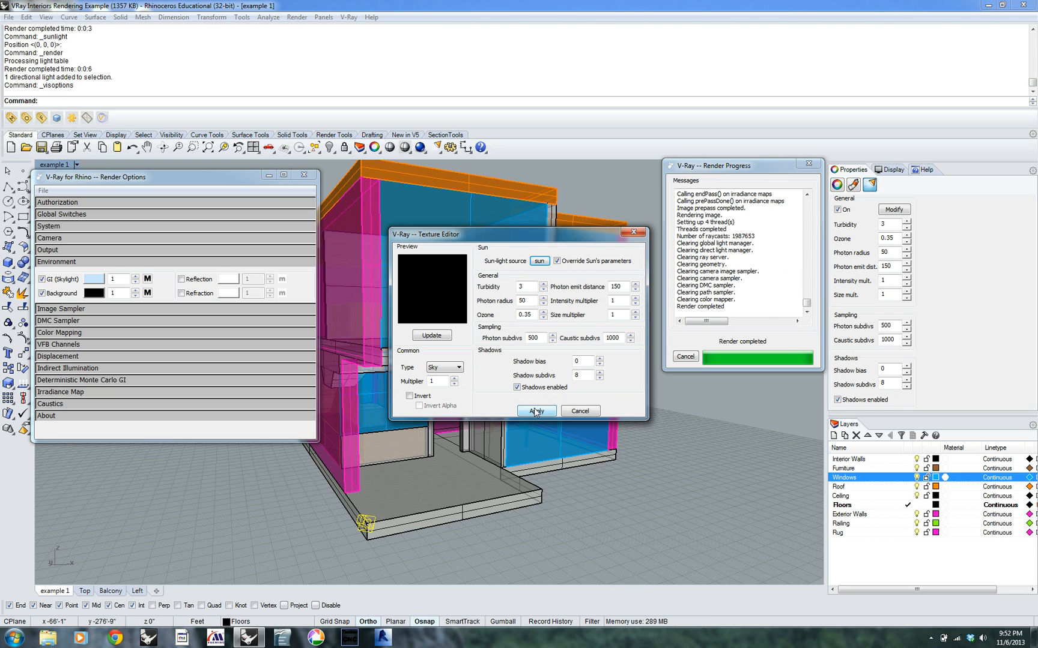
{"action": "left_click", "coordinate": [557, 262]}
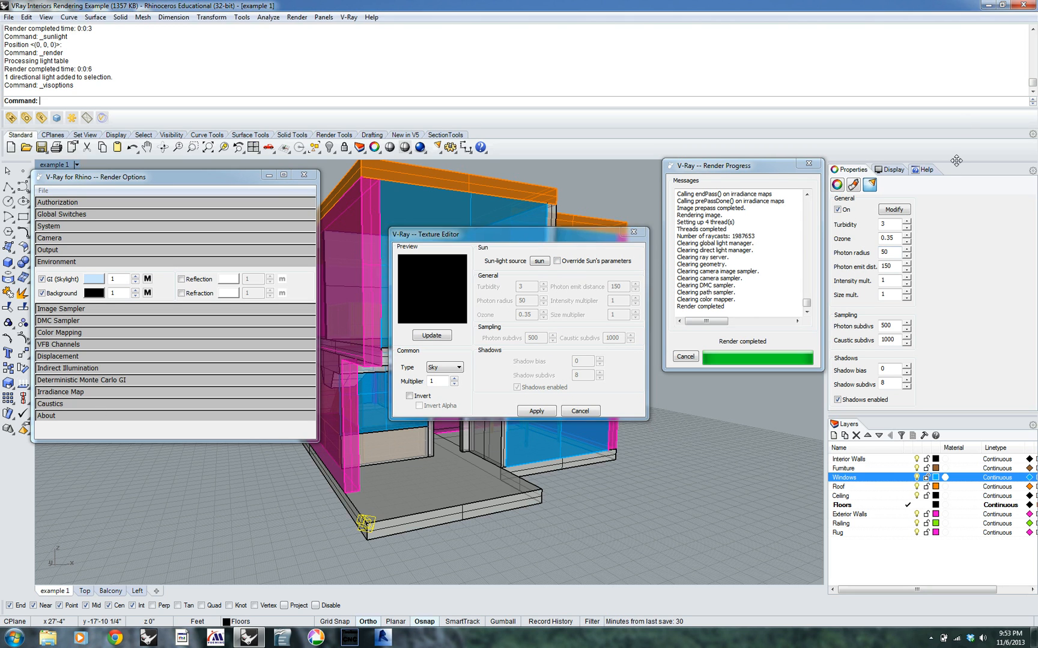
{"action": "left_click", "coordinate": [535, 411]}
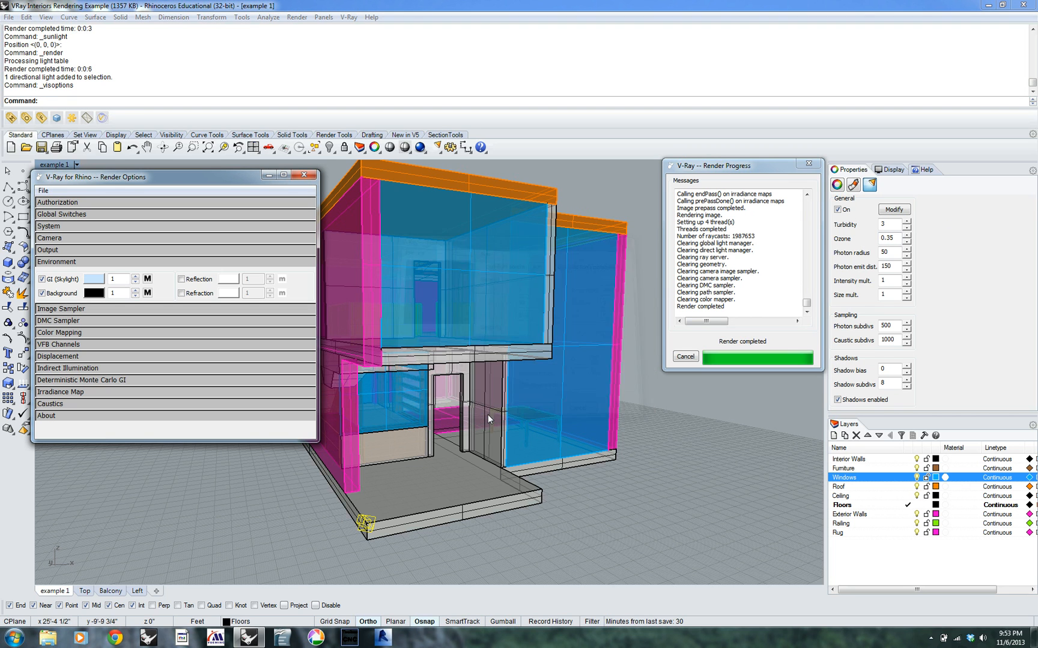
Link the environment background's sky texture to the sun light and disable Override Sun's parameters
{"action": "left_click", "coordinate": [148, 293]}
{"action": "left_click", "coordinate": [540, 262]}
{"action": "left_click", "coordinate": [428, 290]}
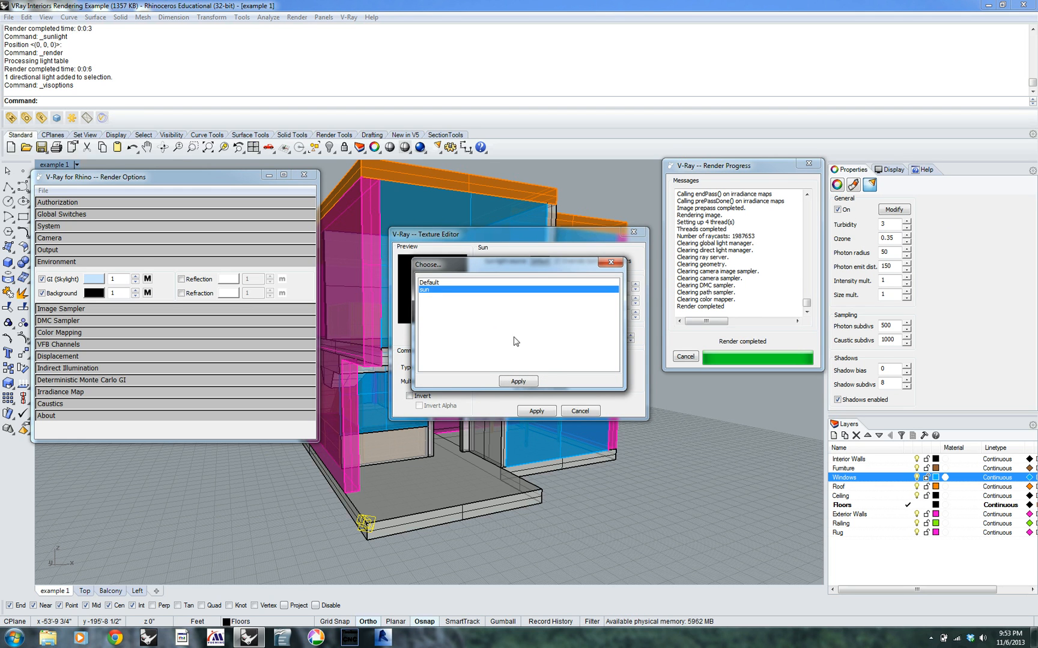
{"action": "left_click", "coordinate": [518, 382]}
{"action": "left_click", "coordinate": [557, 261]}
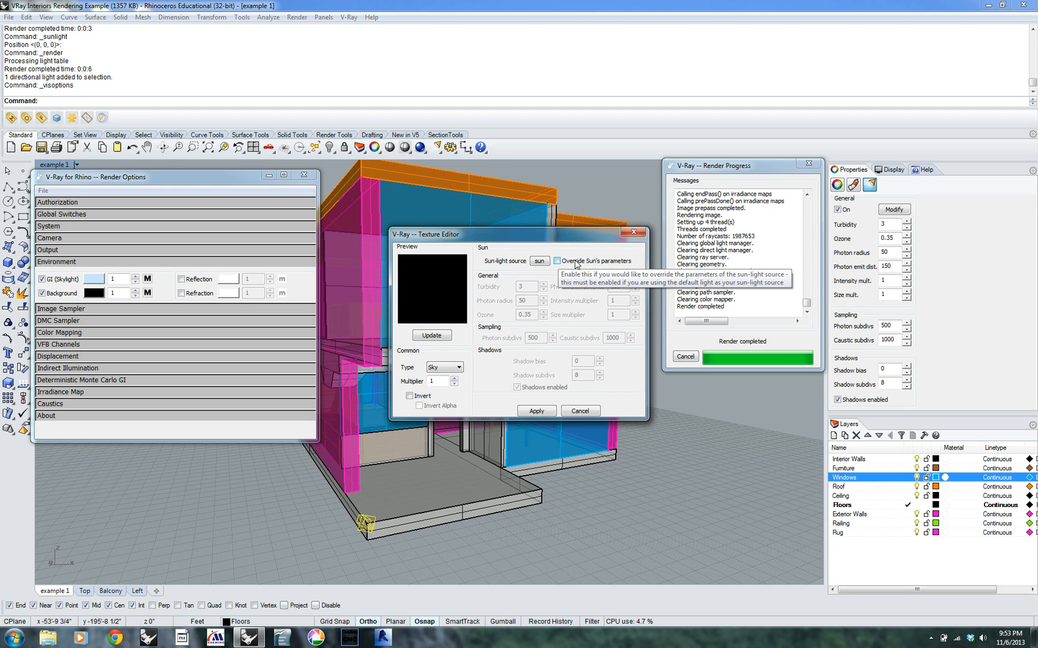
{"action": "left_click", "coordinate": [537, 412]}
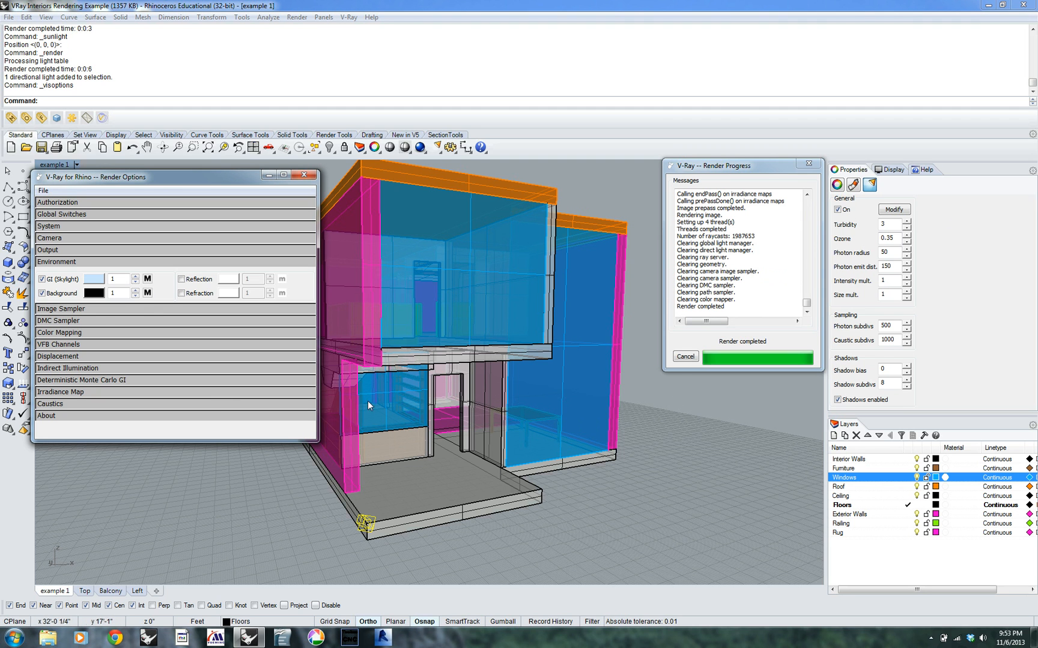
Review the texture types available for the environment background and keep Sky selected
{"action": "left_click", "coordinate": [150, 292]}
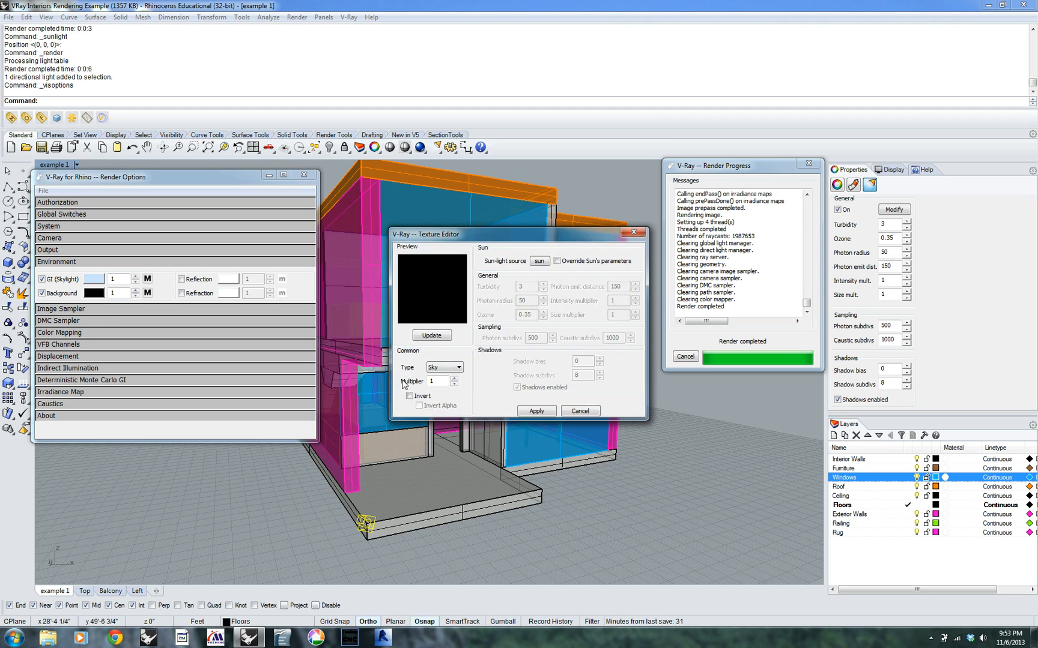
{"action": "left_click", "coordinate": [459, 368]}
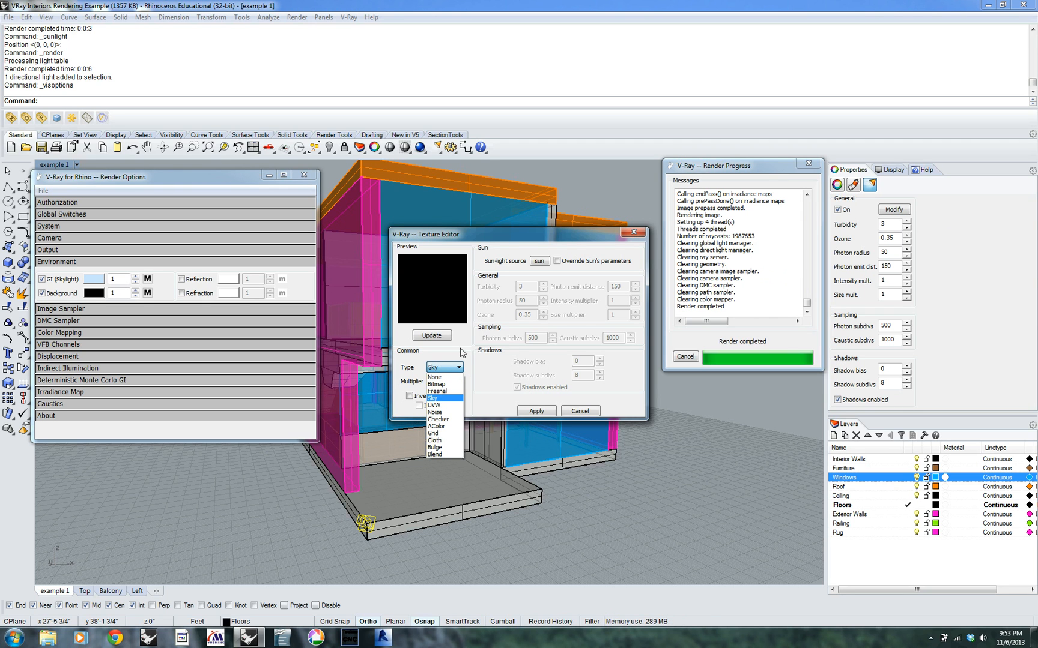
{"action": "left_click", "coordinate": [450, 399]}
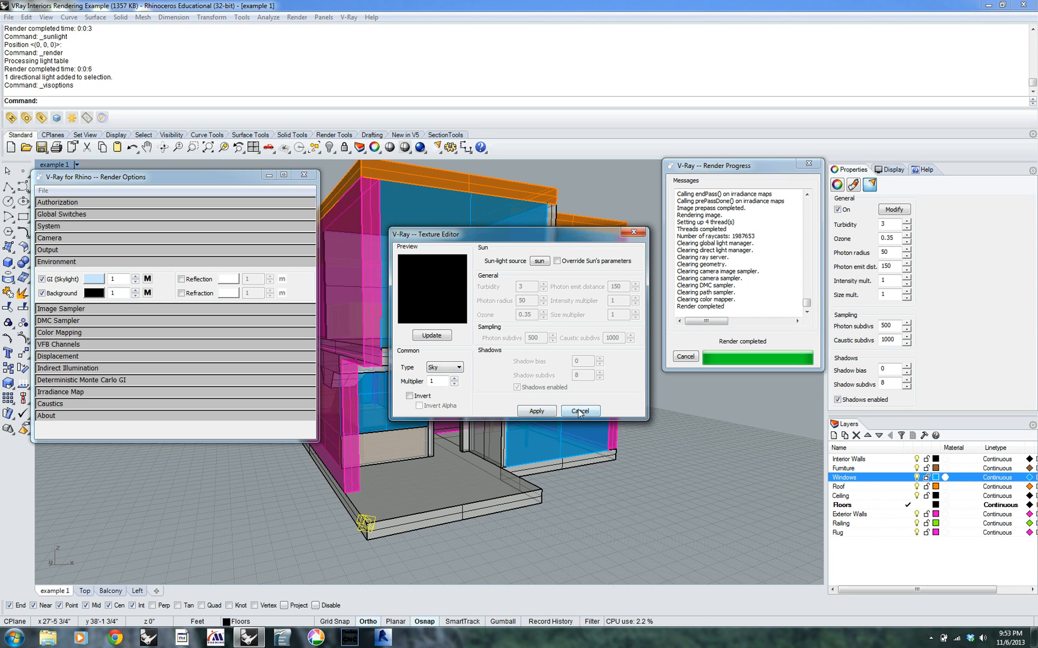
{"action": "left_click", "coordinate": [537, 411]}
Render the house from the front and from the other side to check the sun and sky lighting, then close the render windows
{"action": "left_click", "coordinate": [58, 119]}
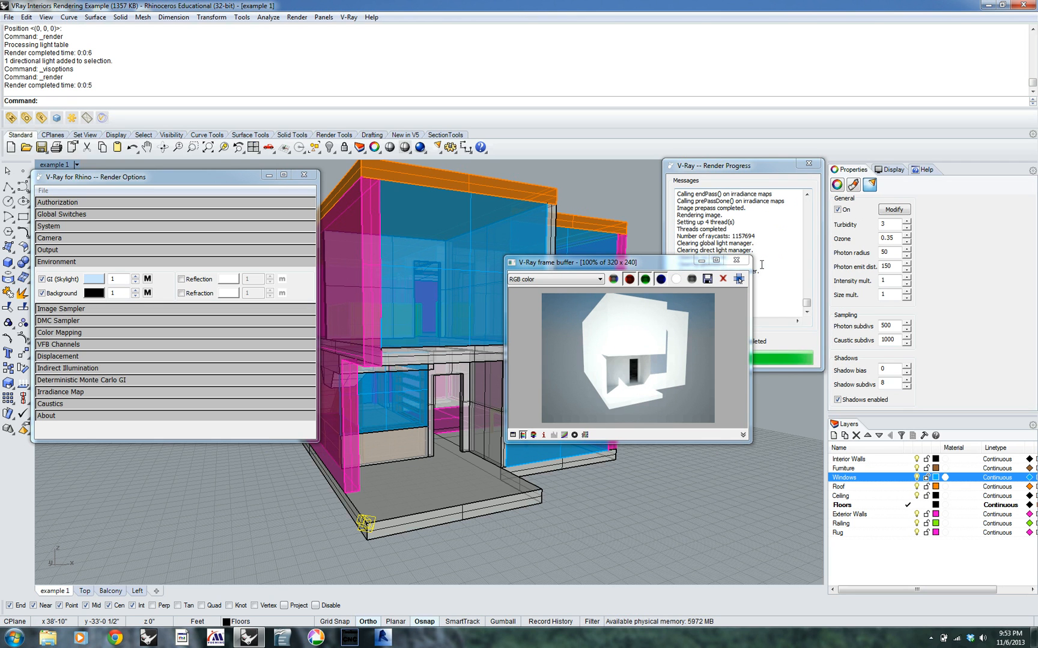
{"action": "right_click_drag", "start_coordinate": [727, 487], "coordinate": [631, 490]}
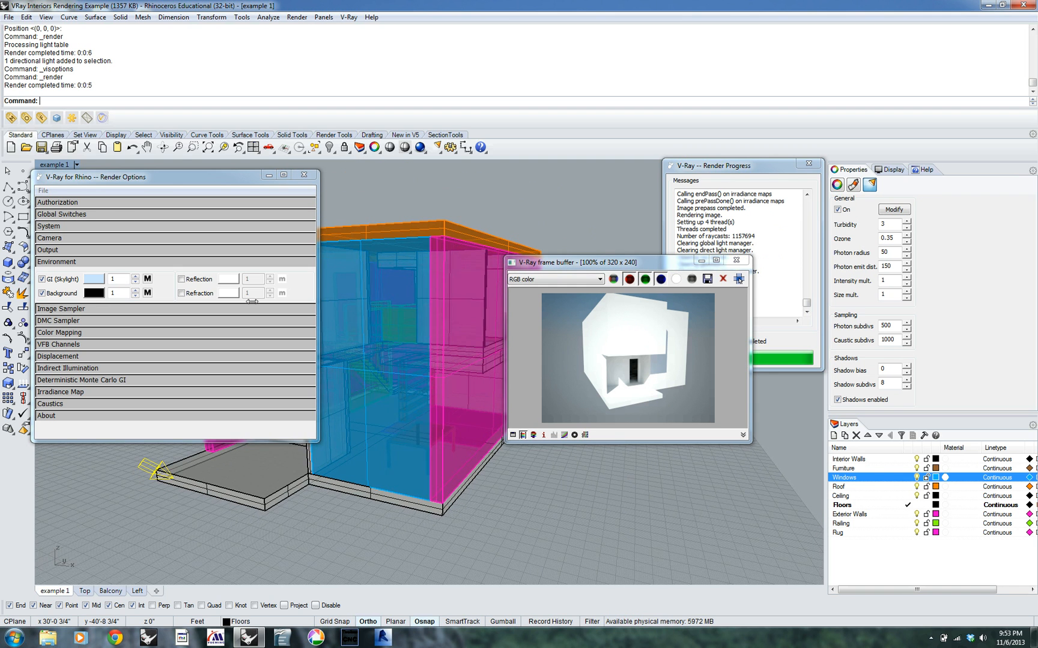
{"action": "left_click", "coordinate": [56, 119]}
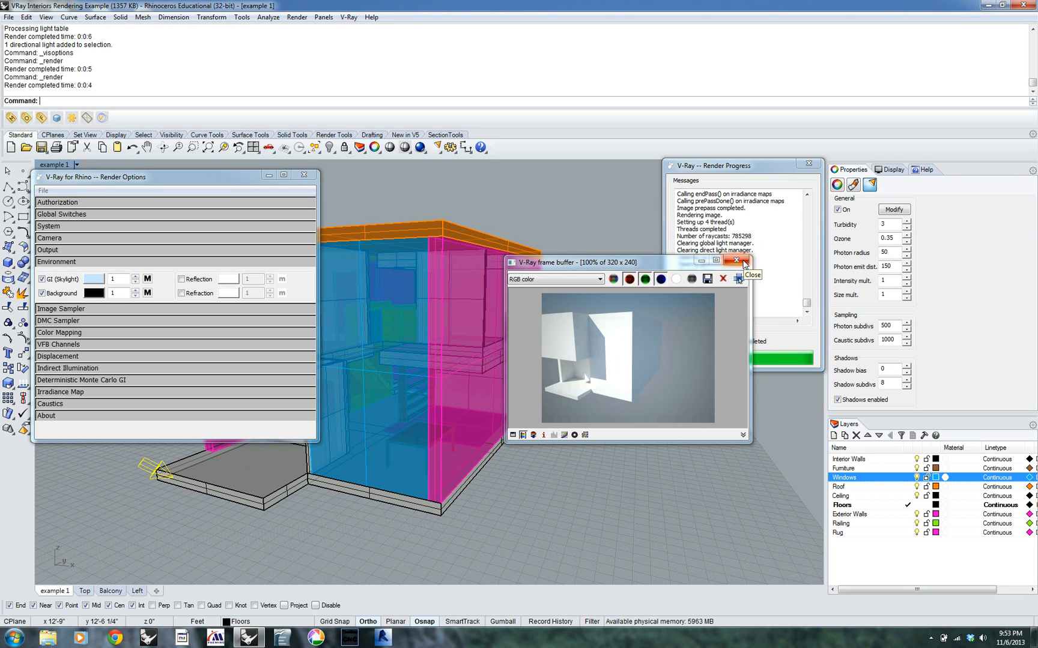
{"action": "left_click", "coordinate": [737, 261]}
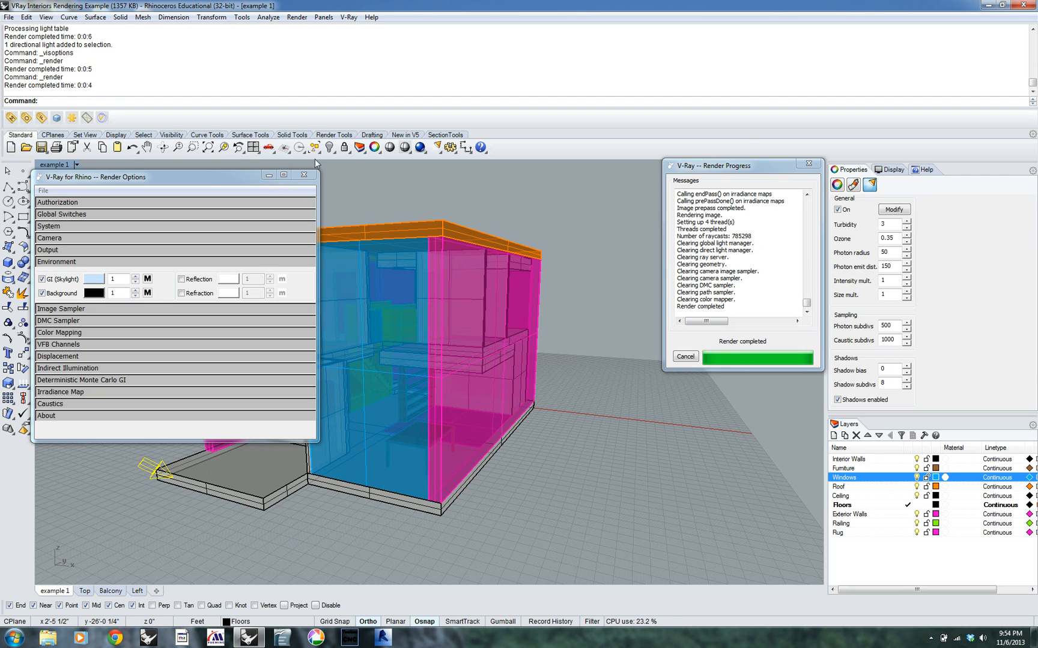
{"action": "left_click", "coordinate": [808, 163]}
Deselect the sun light and bring the example 1 perspective inside the house's ground-floor hallway beside the bookshelves
{"action": "right_click_drag", "start_coordinate": [254, 477], "coordinate": [514, 417]}
{"action": "scroll", "coordinate": [487, 403], "scroll_direction": "up", "scroll_amount": 5}
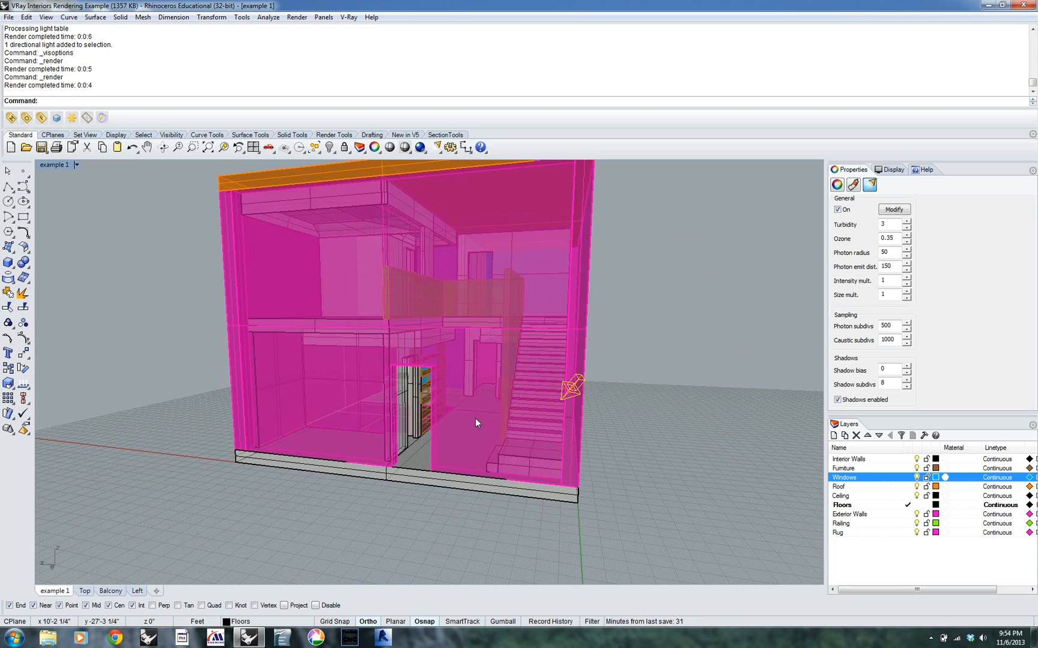
{"action": "left_click", "coordinate": [711, 442]}
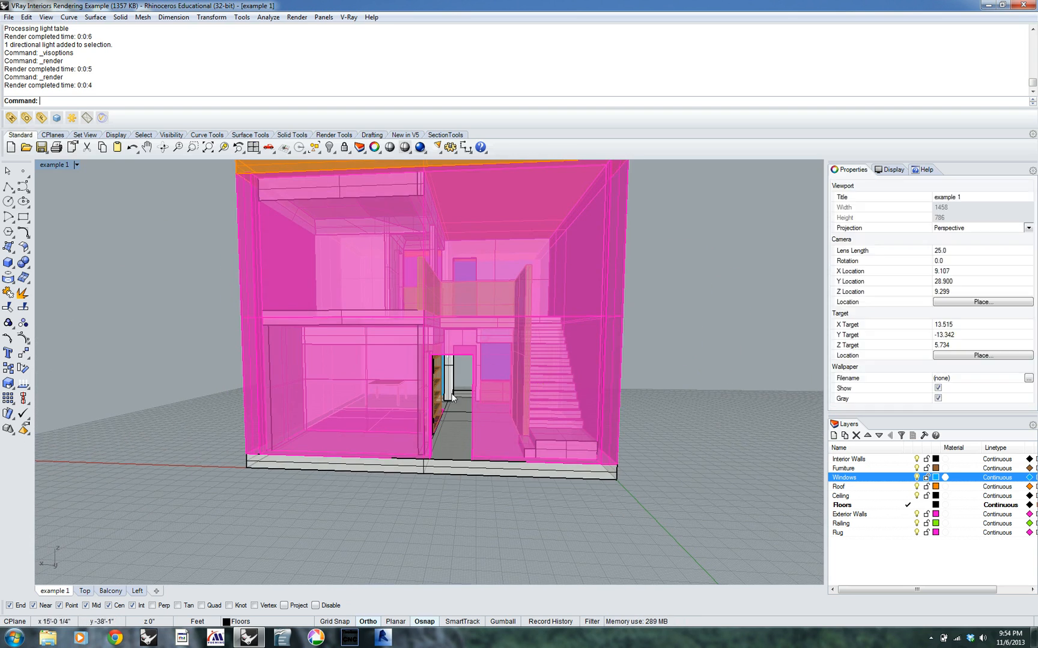
{"action": "scroll", "coordinate": [495, 378], "scroll_direction": "up", "scroll_amount": 8}
{"action": "scroll", "coordinate": [508, 372], "scroll_direction": "up", "scroll_amount": 8}
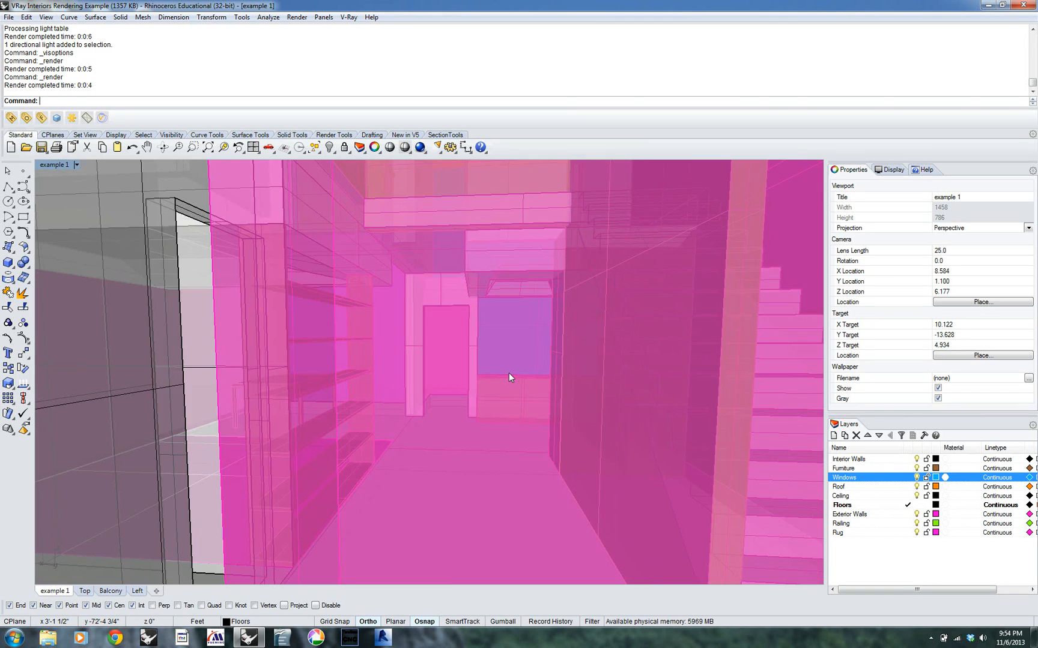
{"action": "right_click_drag", "start_coordinate": [471, 343], "coordinate": [475, 346], "text": "shift"}
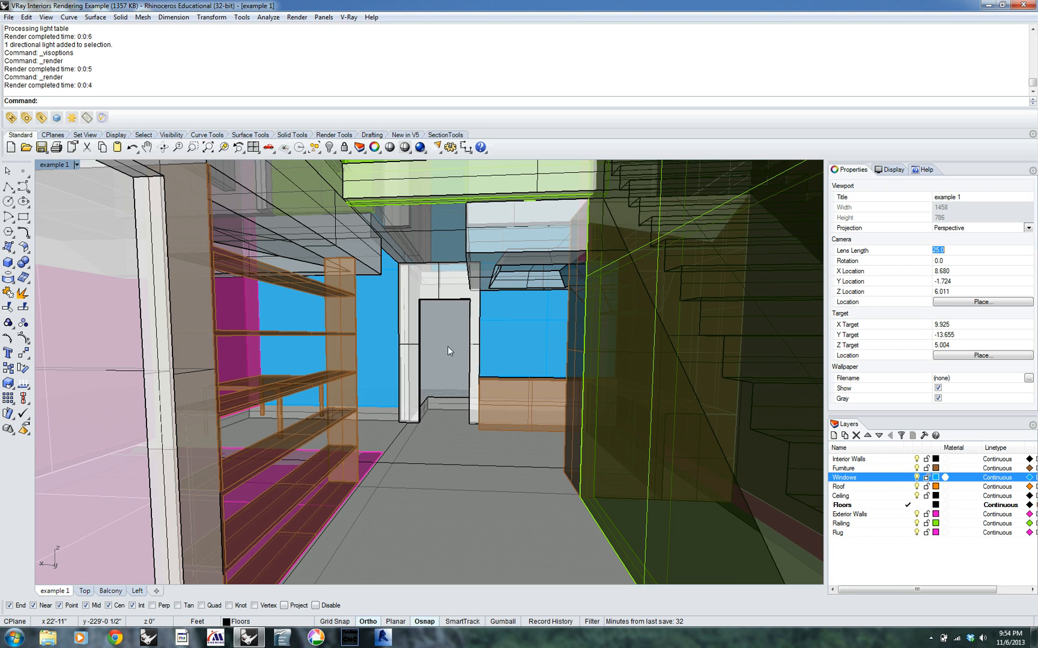
Frame the interior perspective between the bookshelves and the stair railing, facing the doorway and windows at the far end
{"action": "right_click_drag", "start_coordinate": [480, 322], "coordinate": [464, 327], "text": "shift"}
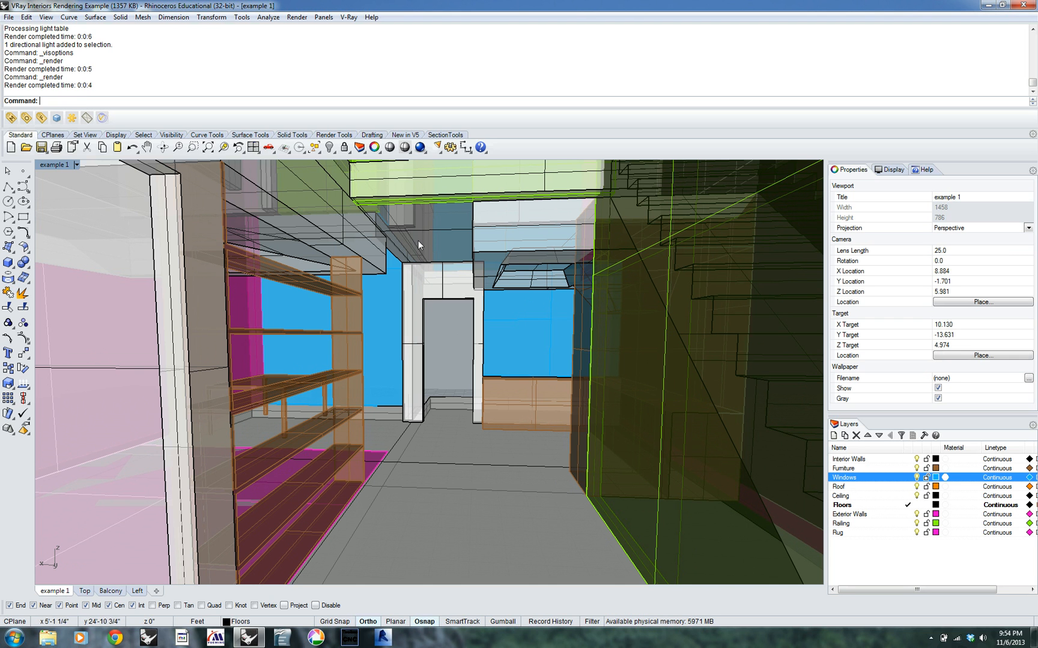
{"action": "right_click_drag", "start_coordinate": [428, 312], "coordinate": [556, 324], "text": "shift"}
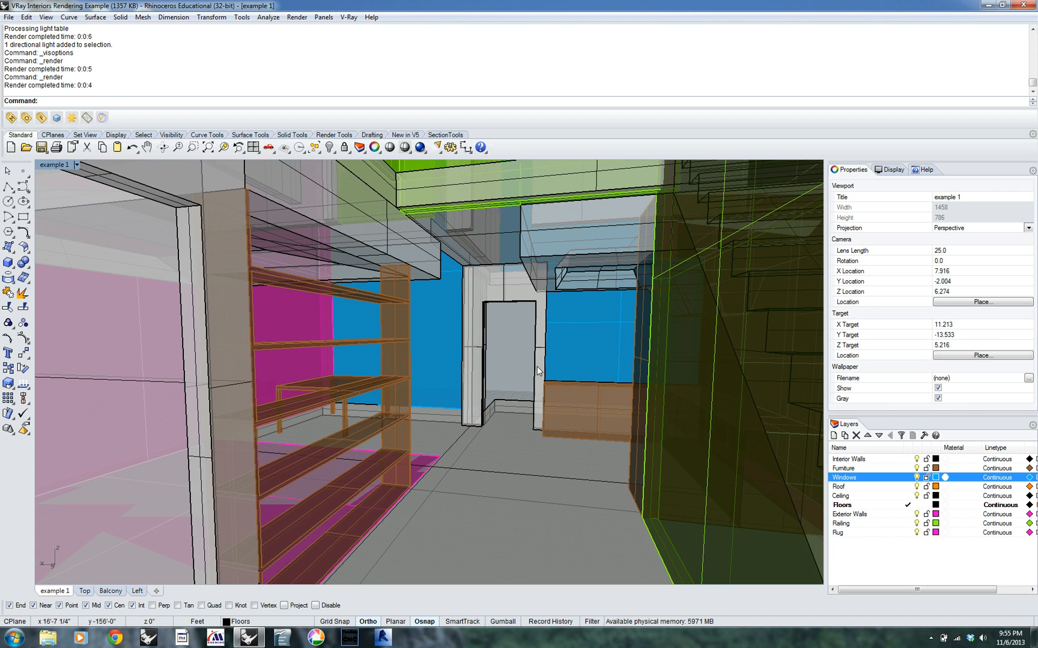
{"action": "right_click_drag", "start_coordinate": [574, 377], "coordinate": [572, 370], "text": "shift"}
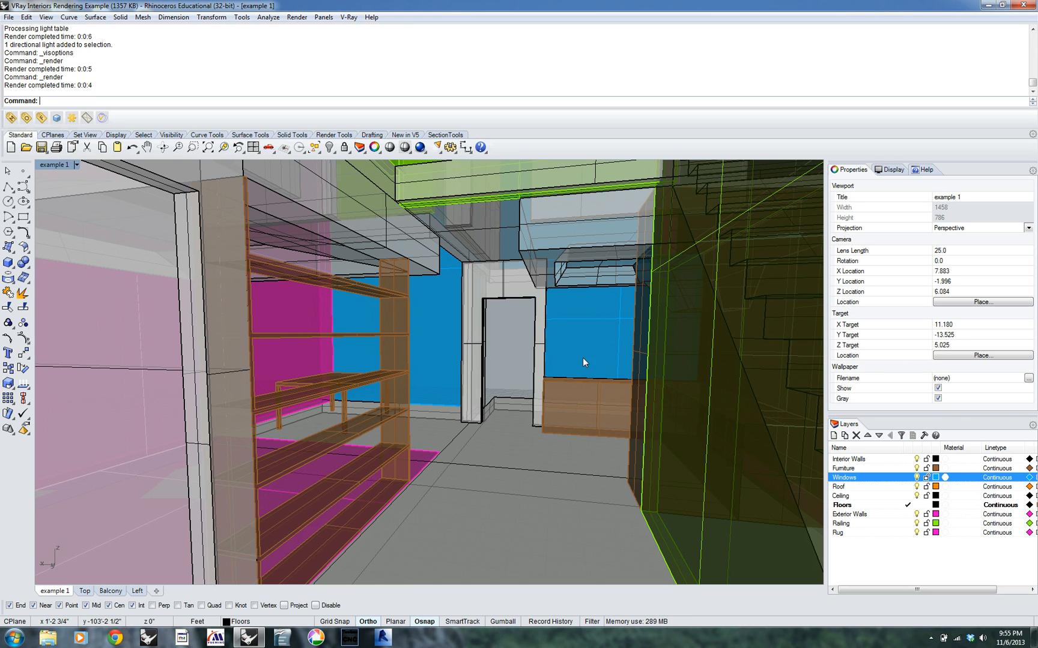
{"action": "scroll", "coordinate": [588, 353], "scroll_direction": "up", "scroll_amount": 5}
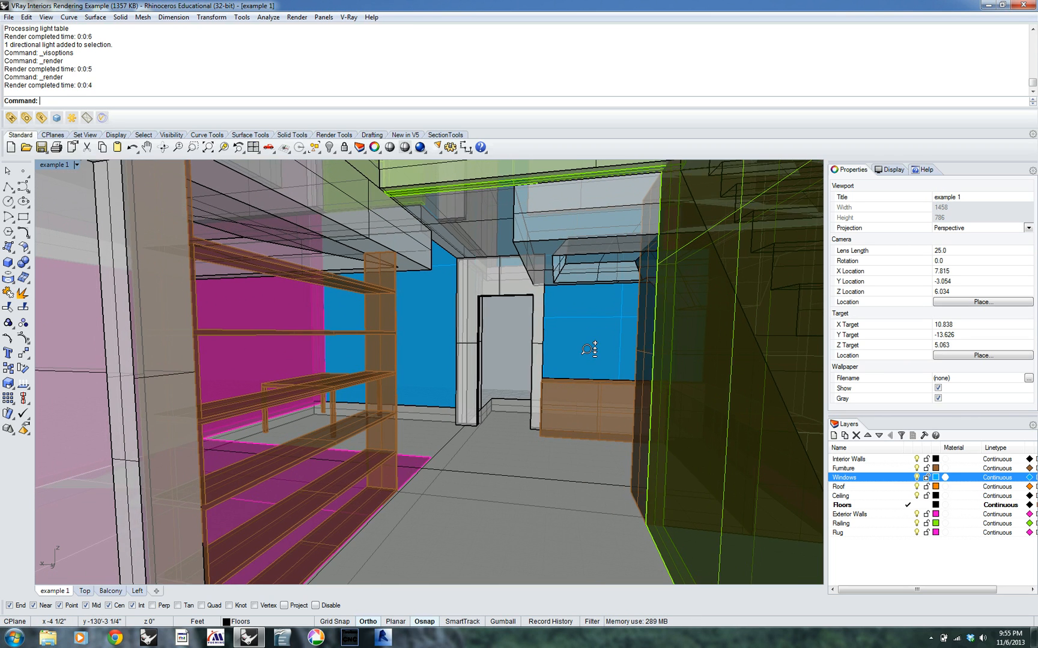
{"action": "scroll", "coordinate": [588, 348], "scroll_direction": "up", "scroll_amount": 3}
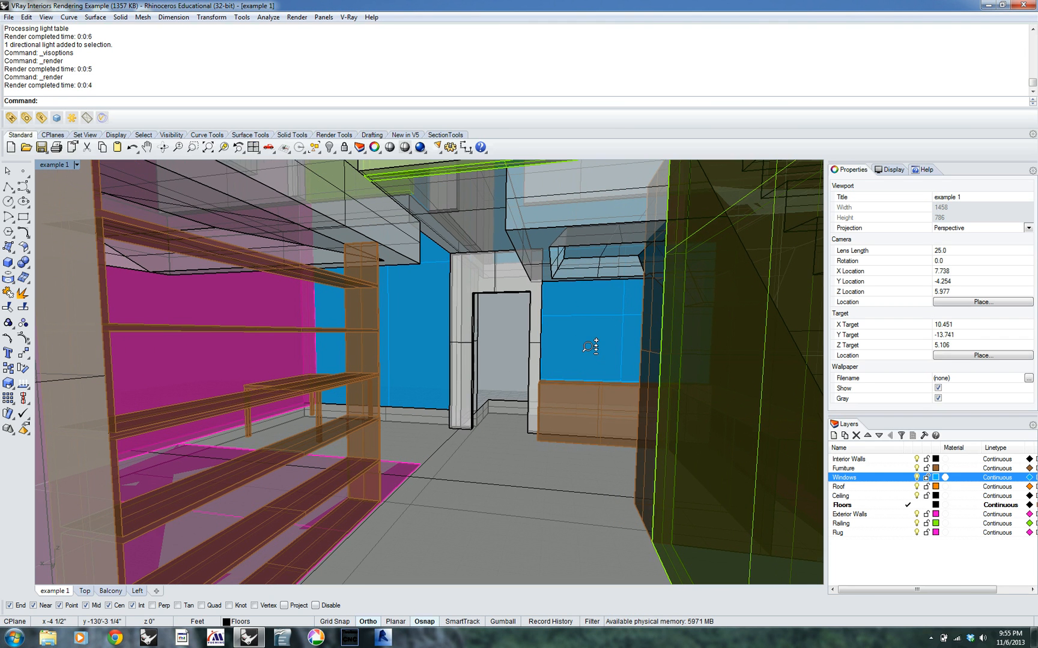
{"action": "mouse_move", "coordinate": [583, 300]}
{"action": "right_mouse_down", "text": "shift"}
{"action": "mouse_move", "coordinate": [590, 318]}
{"action": "mouse_move", "coordinate": [584, 308]}
{"action": "right_mouse_up", "text": "shift"}
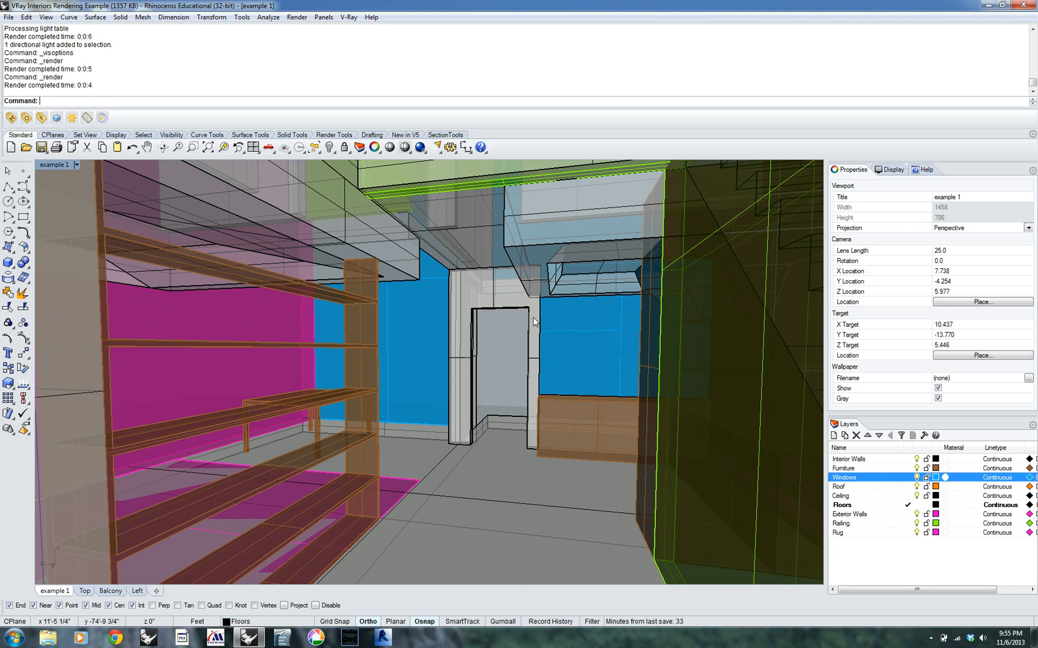
Save the current interior perspective as a named view called "example 1"
{"action": "type", "text": "N"}
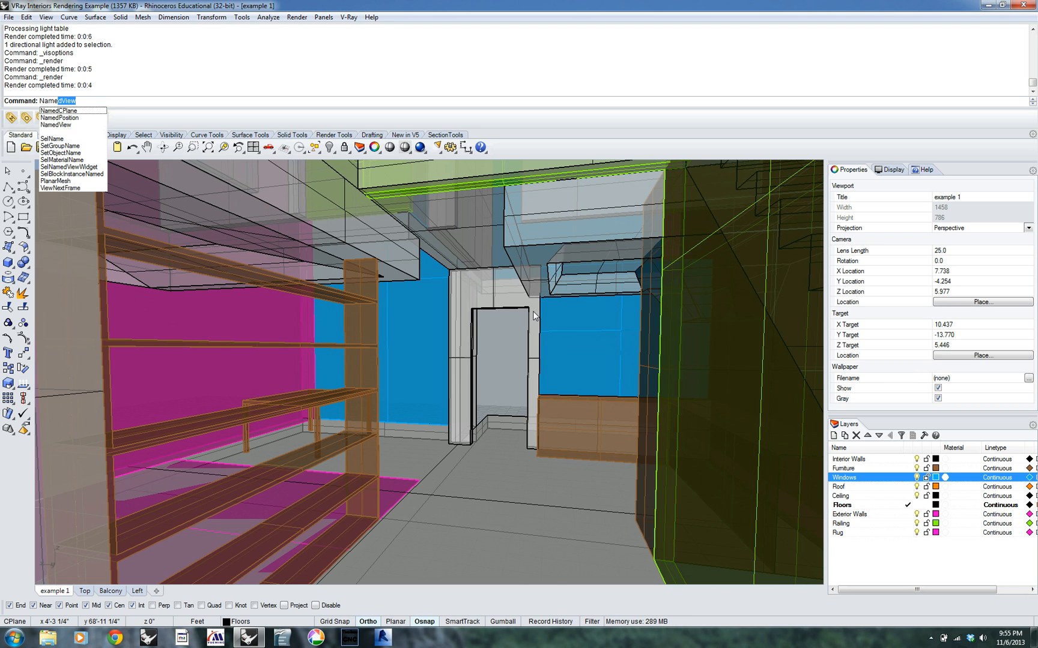
{"action": "type", "text": "ame"}
{"action": "key", "text": "Return"}
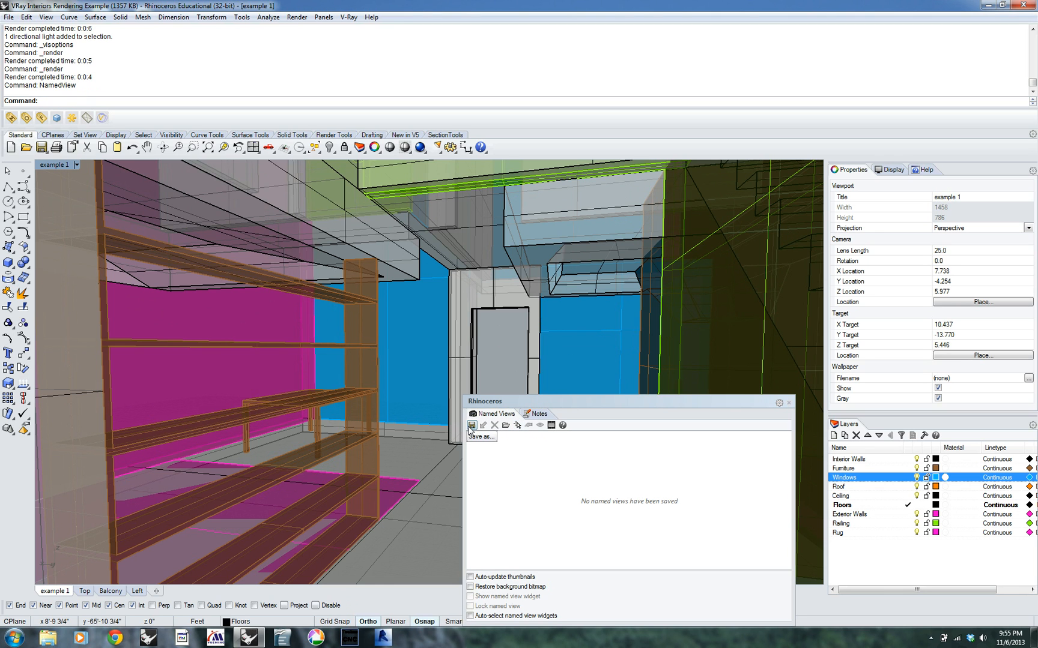
{"action": "left_click", "coordinate": [472, 426]}
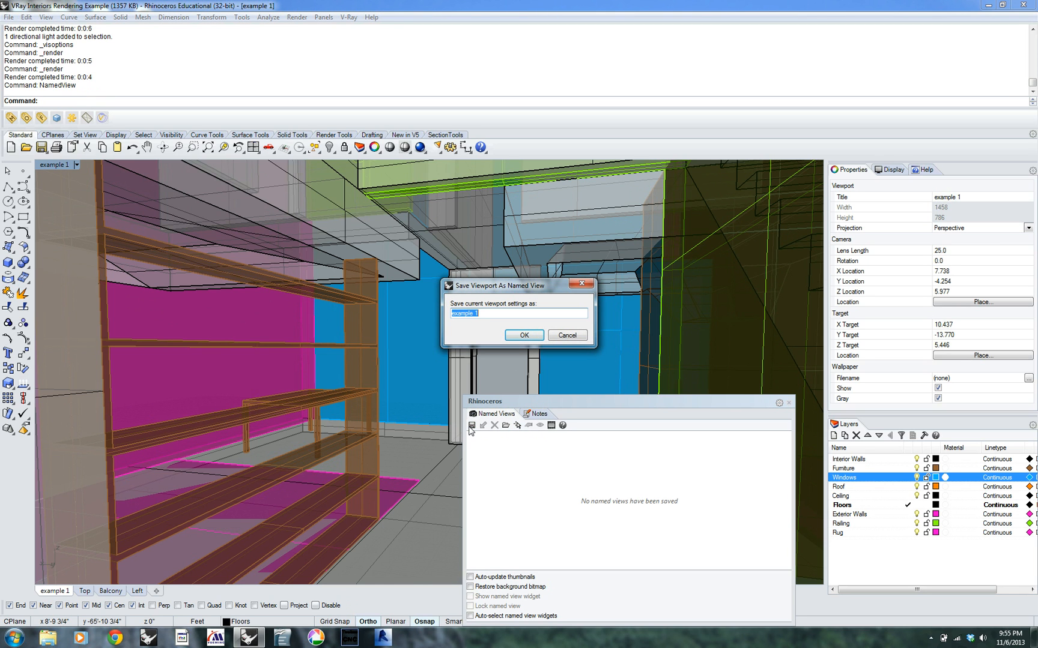
{"action": "left_click", "coordinate": [524, 335]}
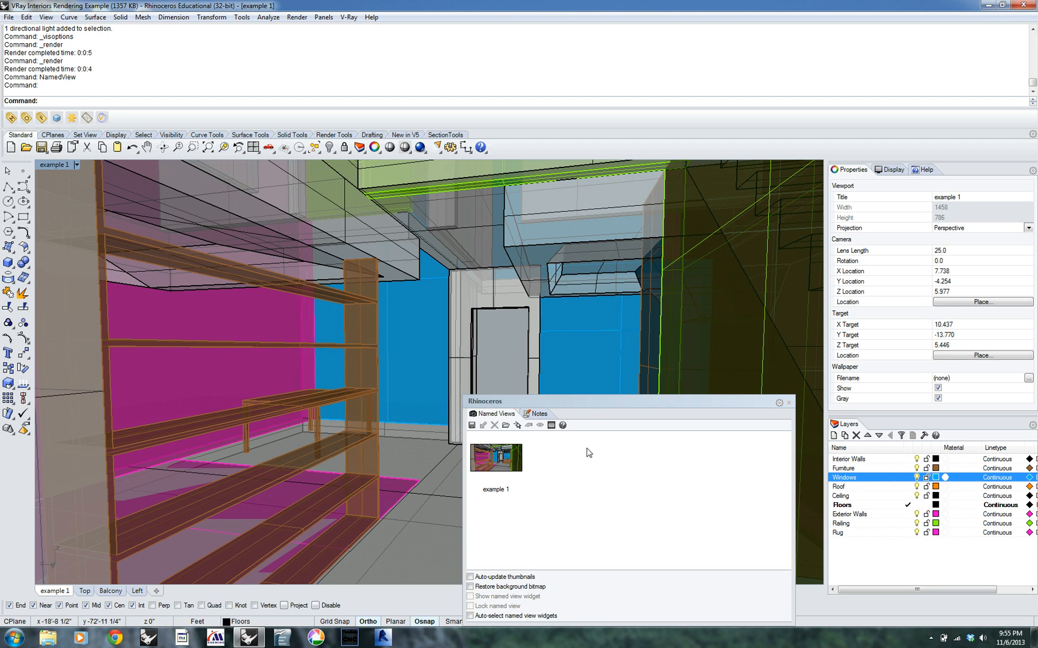
Test restoring the example 1 named view and review the named view animation settings
{"action": "double_click", "coordinate": [500, 459]}
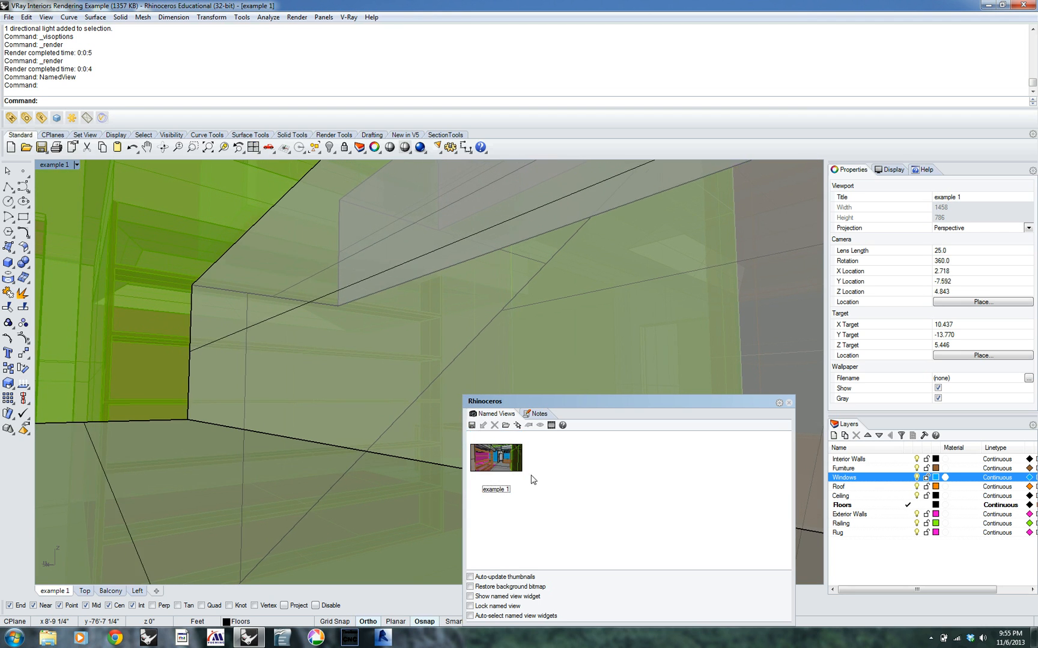
{"action": "left_click", "coordinate": [550, 426]}
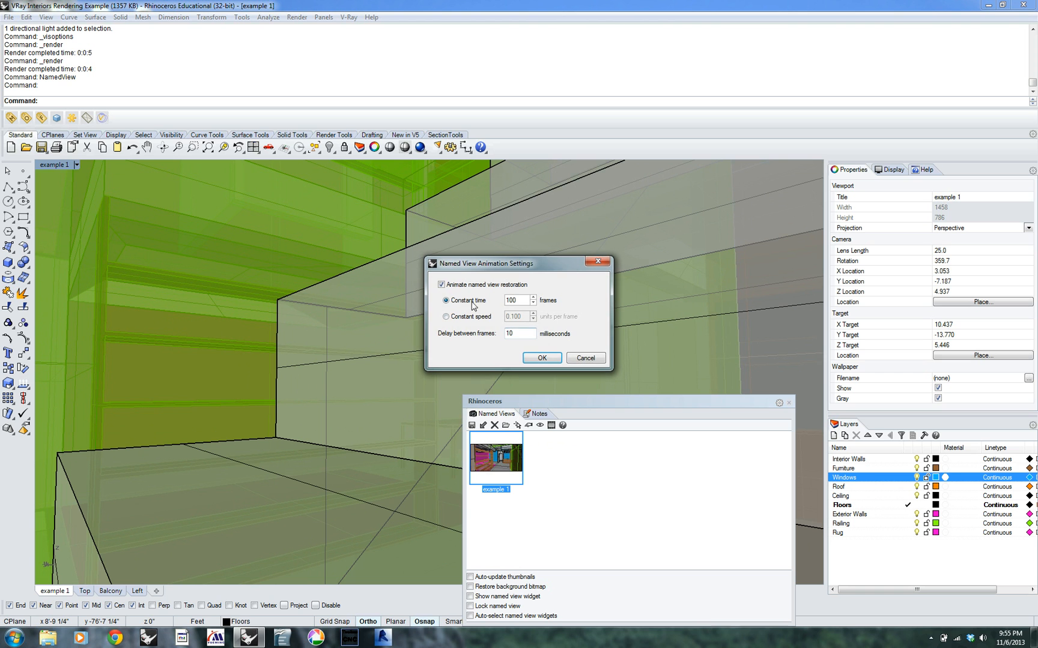
{"action": "left_click", "coordinate": [547, 358]}
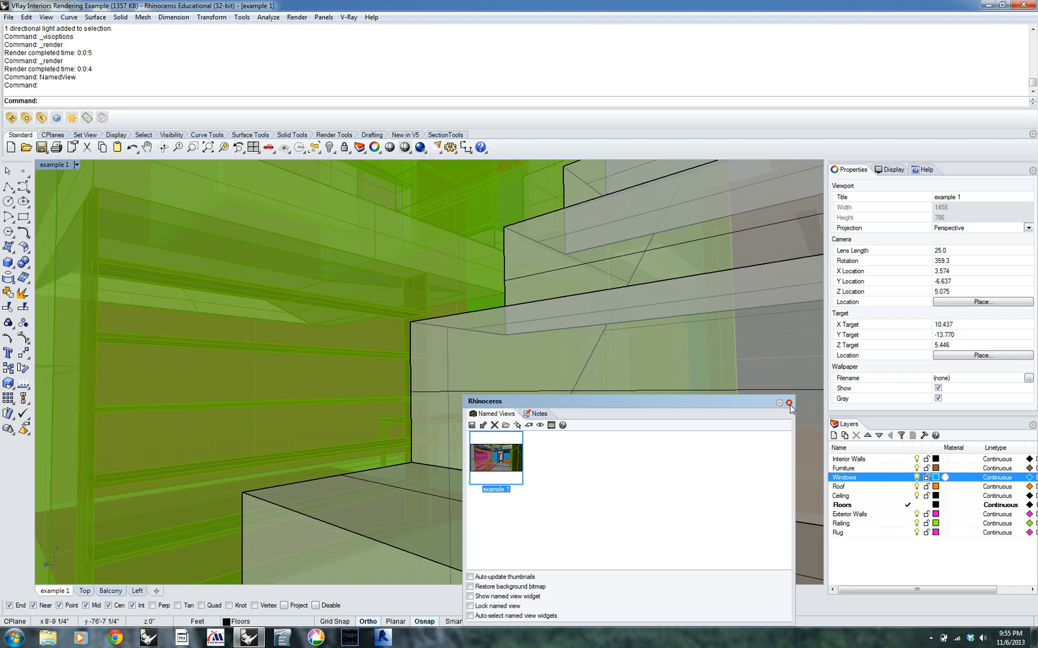
{"action": "right_click", "coordinate": [577, 472]}
{"action": "left_click", "coordinate": [268, 405]}
{"action": "right_click_drag", "start_coordinate": [251, 409], "coordinate": [353, 437]}
{"action": "right_click_drag", "start_coordinate": [620, 366], "coordinate": [226, 307]}
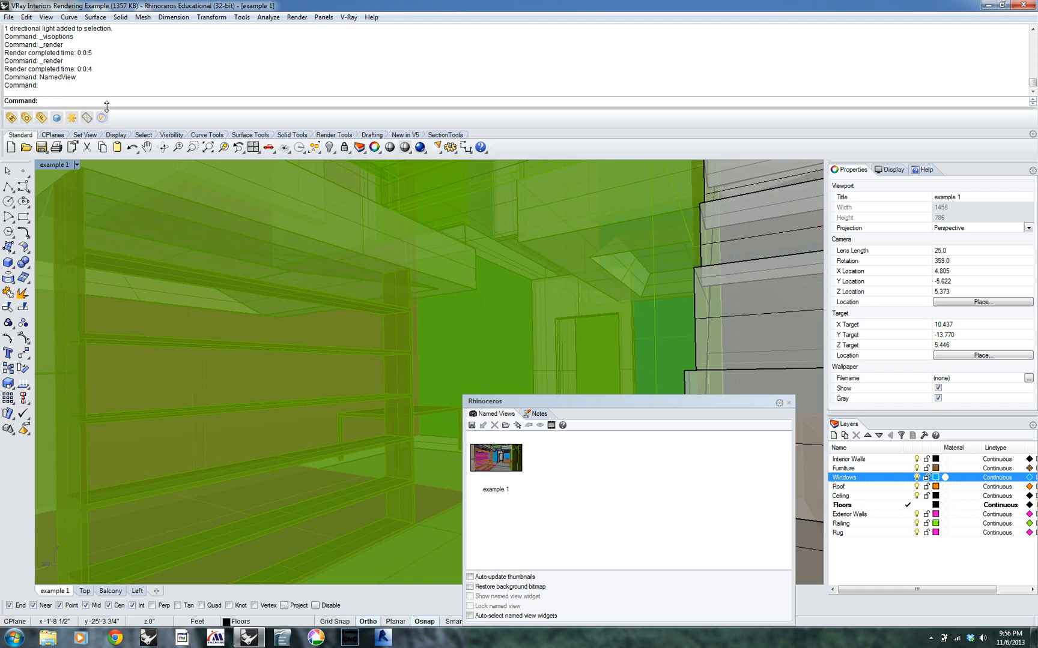
Switch to the Top view, then restore the example 1 named view with animated restoration turned off
{"action": "type", "text": "top"}
{"action": "key", "text": "Return"}
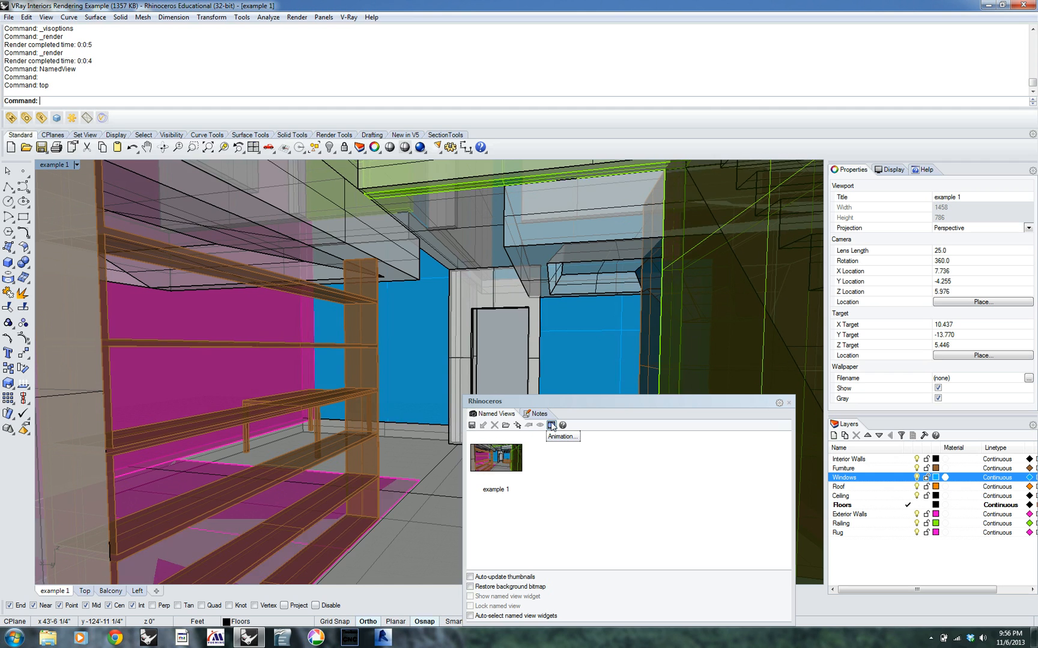
{"action": "left_click", "coordinate": [551, 425]}
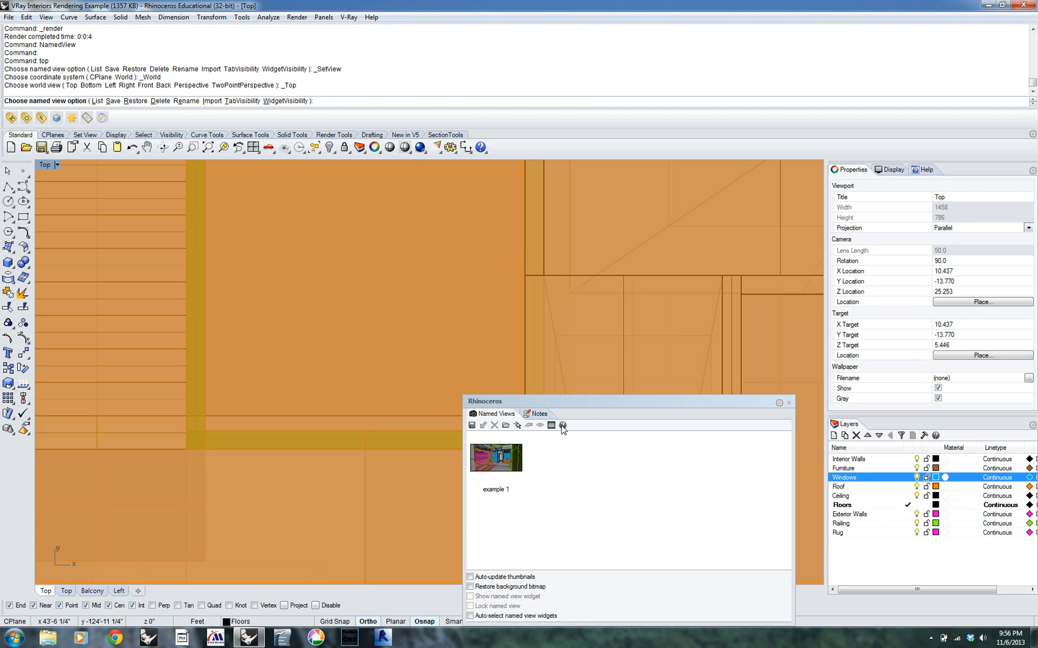
{"action": "left_click", "coordinate": [551, 426]}
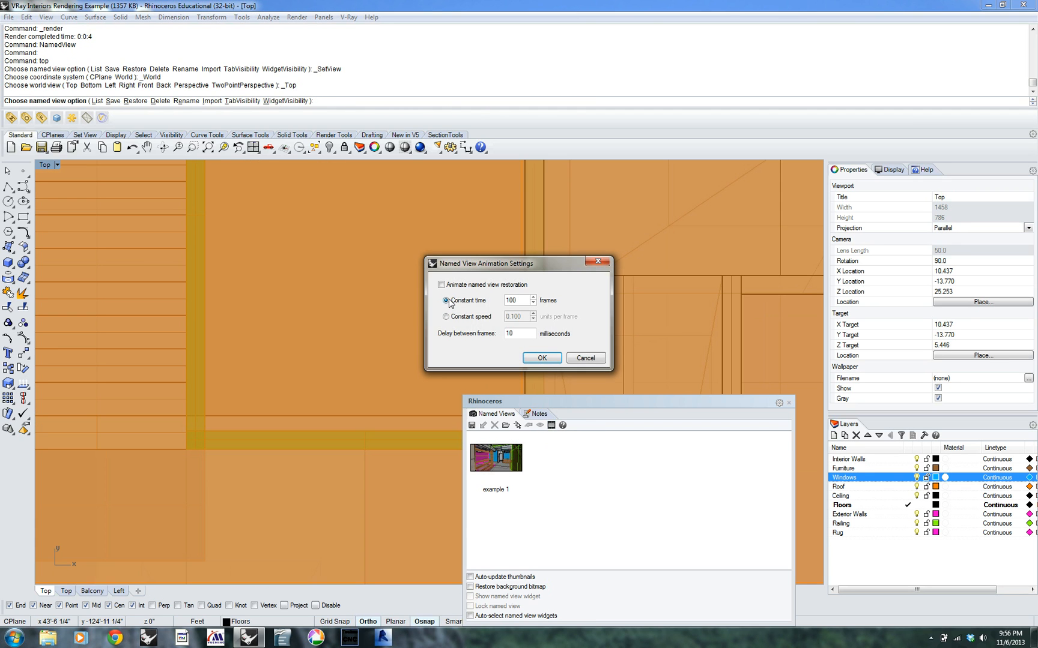
{"action": "left_click", "coordinate": [542, 358]}
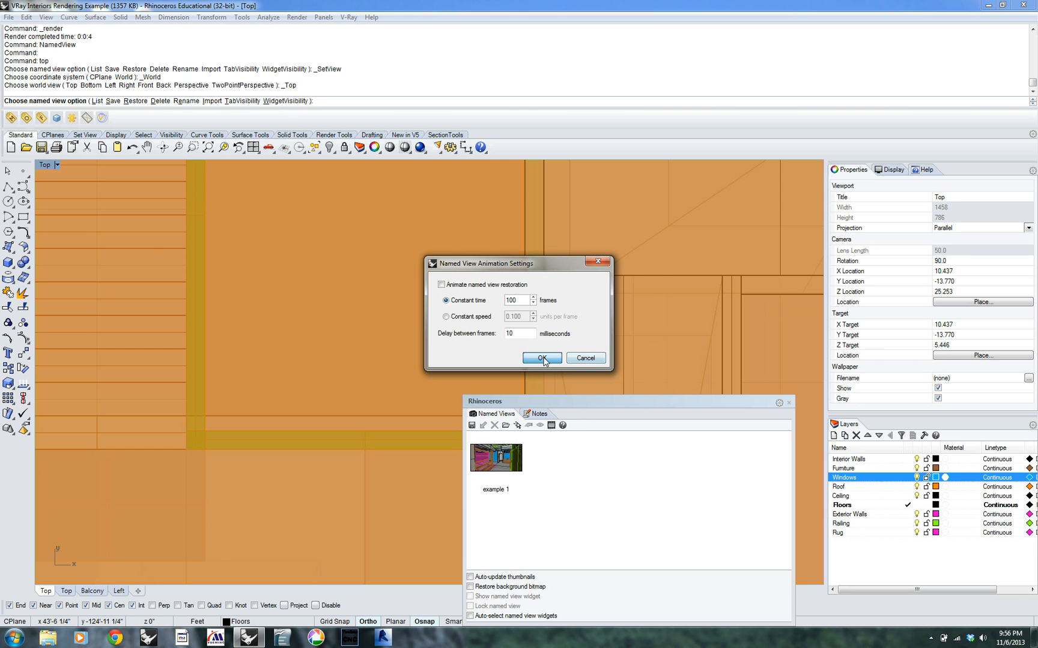
{"action": "double_click", "coordinate": [491, 459]}
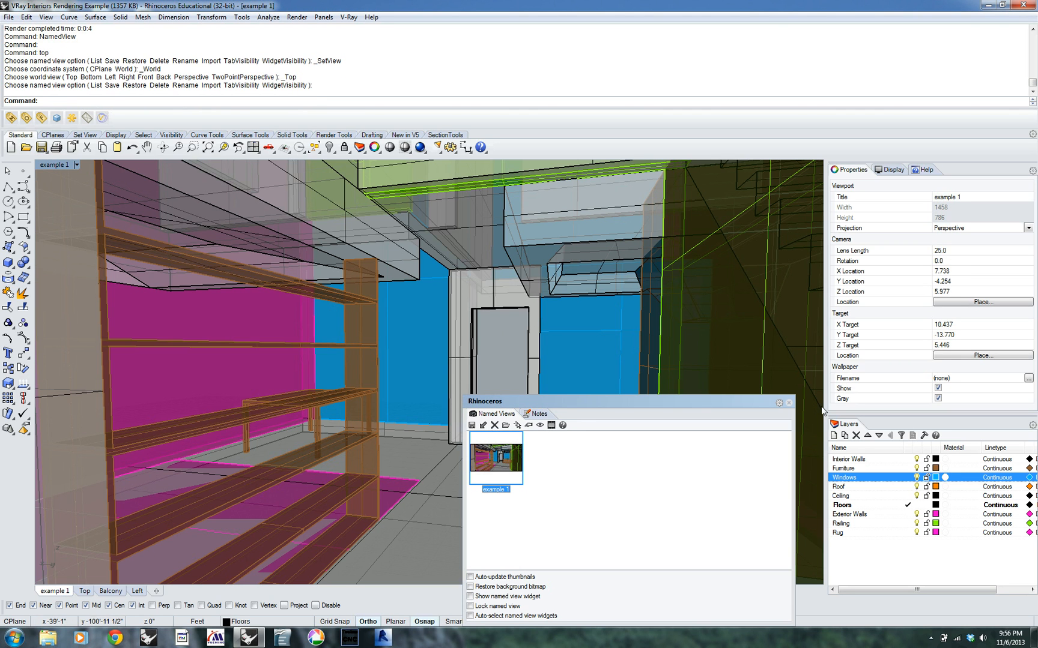
{"action": "left_click", "coordinate": [788, 403]}
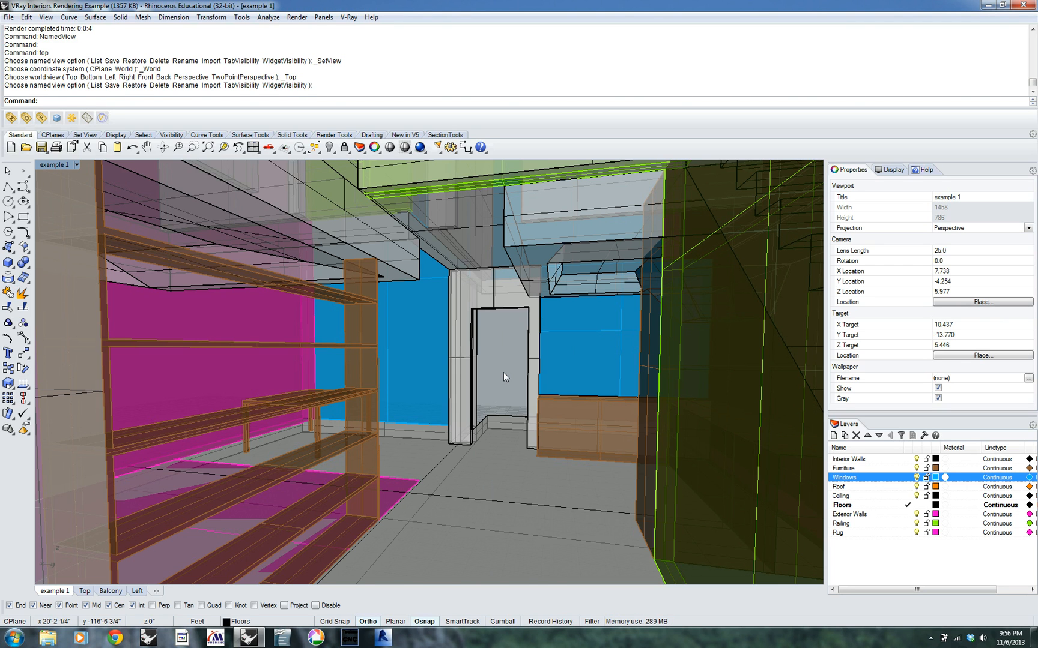
Render the interior view with the Windows layer on to check the incoming light, then cancel the render
{"action": "left_click", "coordinate": [57, 118]}
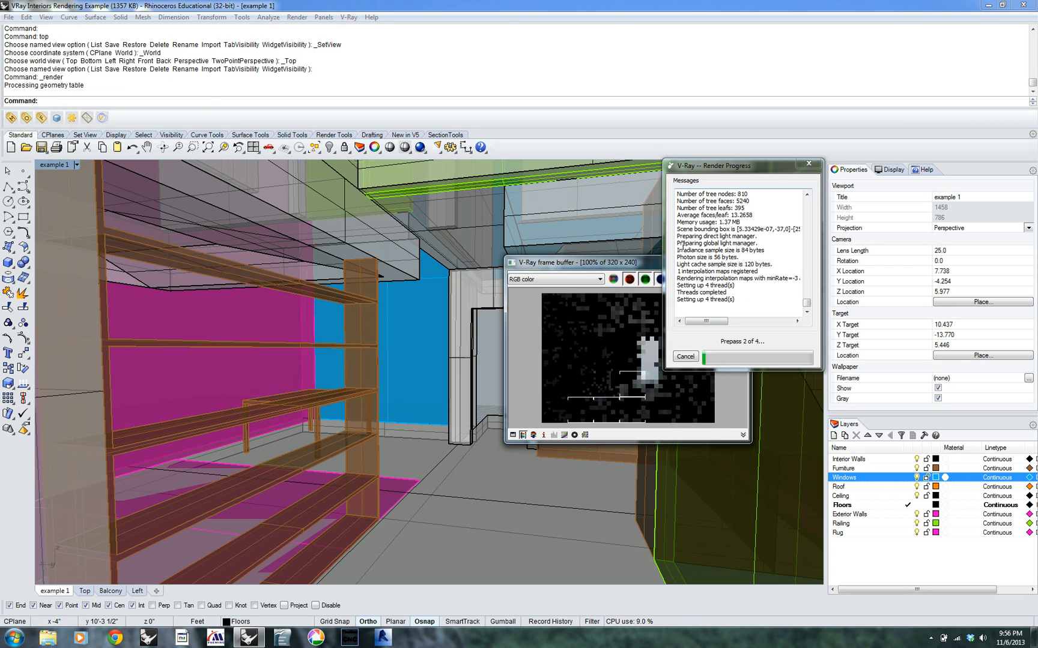
{"action": "left_click_drag", "start_coordinate": [626, 265], "coordinate": [410, 217]}
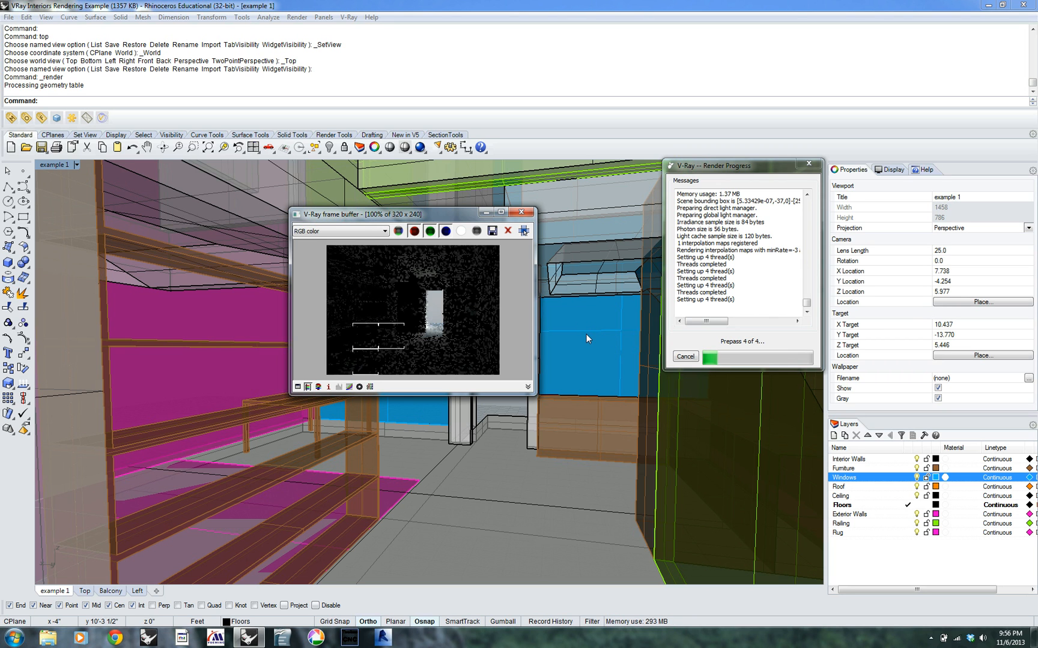
{"action": "left_click", "coordinate": [526, 213]}
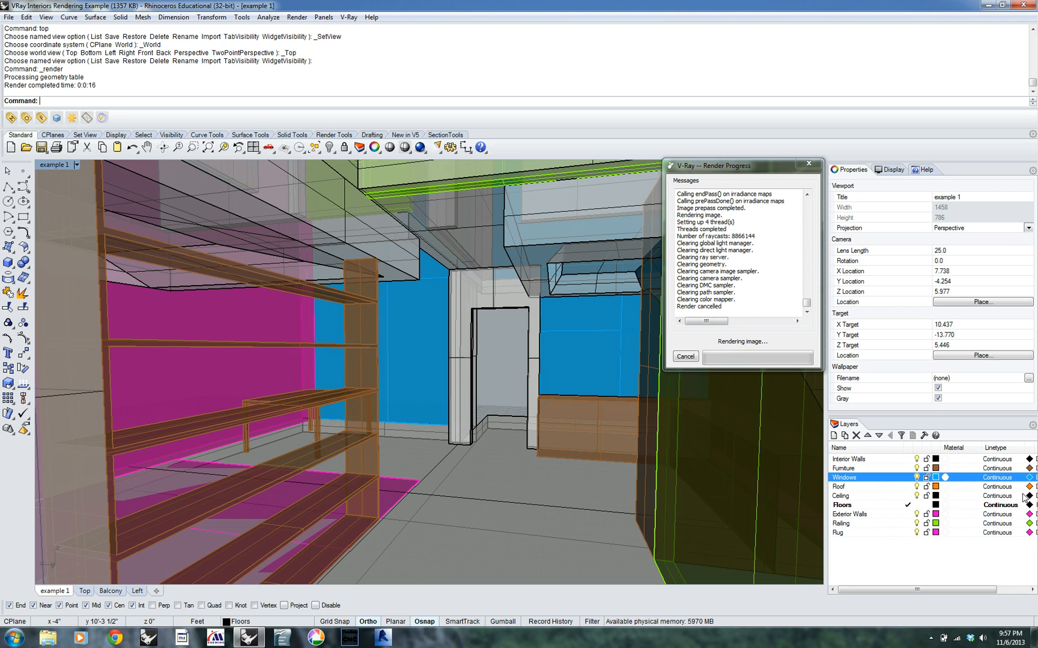
Turn off the Windows layer and render the interior again to compare the lighting, then cancel the render
{"action": "left_click", "coordinate": [917, 477]}
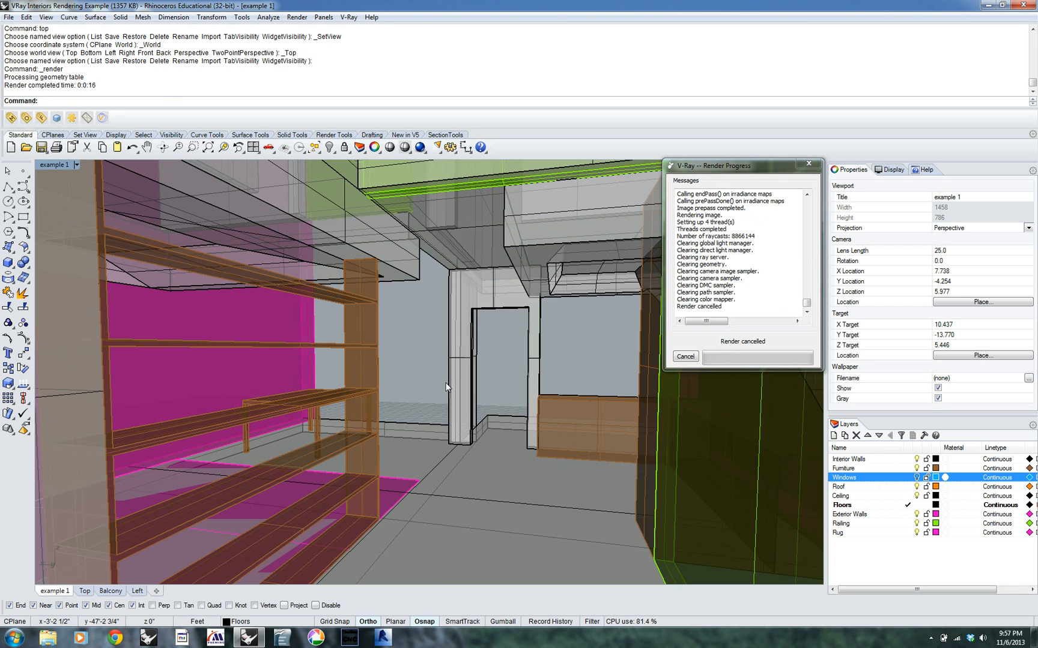
{"action": "left_click", "coordinate": [58, 120]}
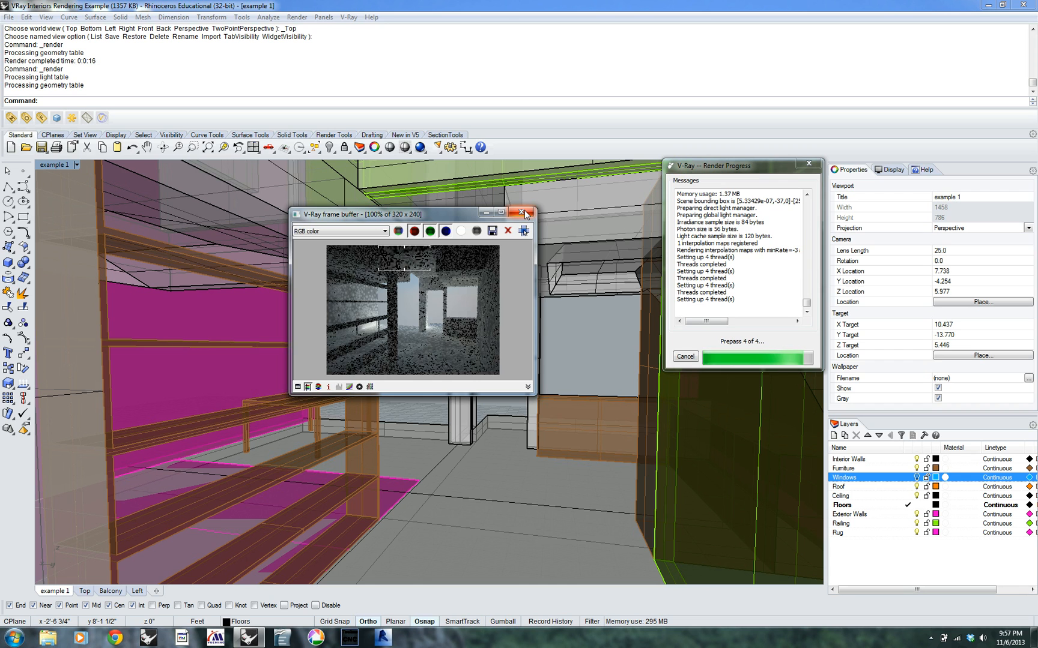
{"action": "left_click", "coordinate": [522, 214]}
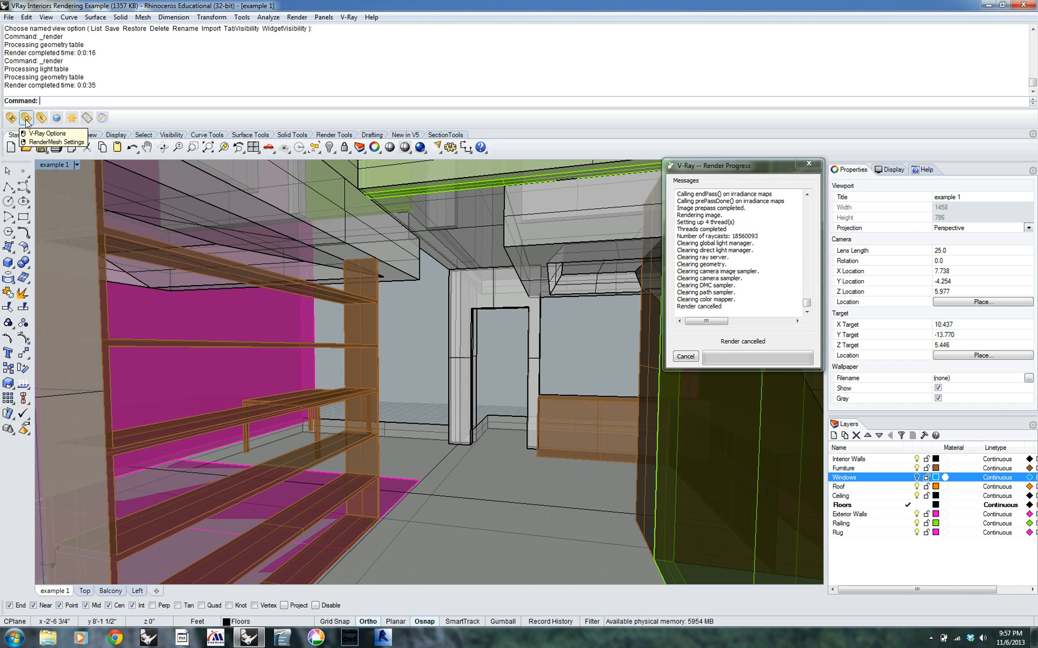
Set the indirect illumination primary engine to Deterministic Monte-Carlo and the secondary engine to Light Cache in the V-Ray render options
{"action": "left_click", "coordinate": [26, 118]}
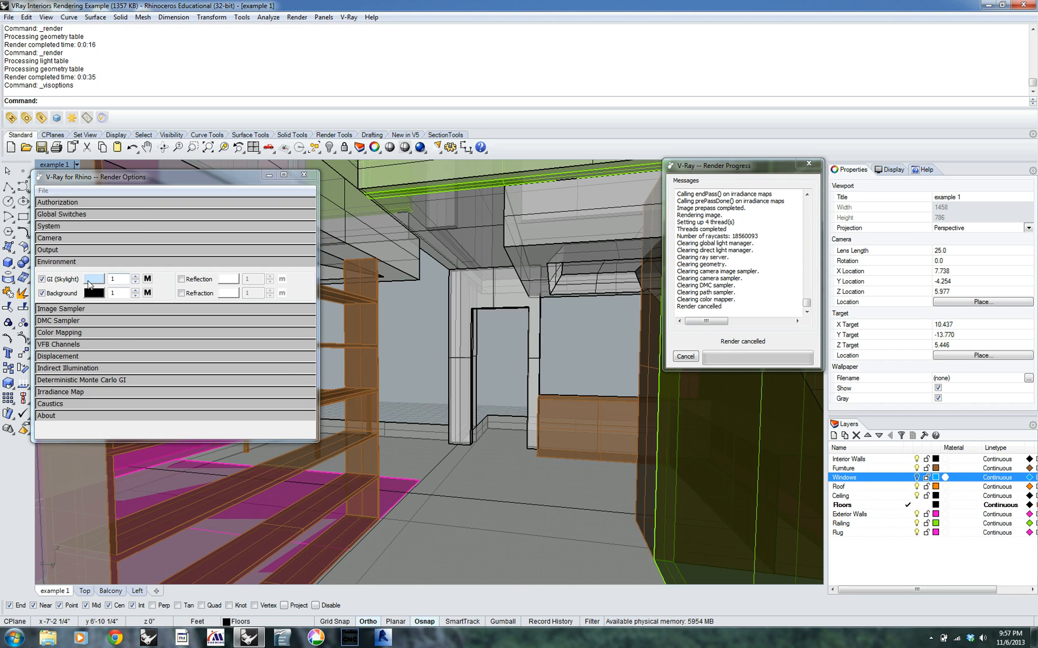
{"action": "left_click", "coordinate": [84, 264]}
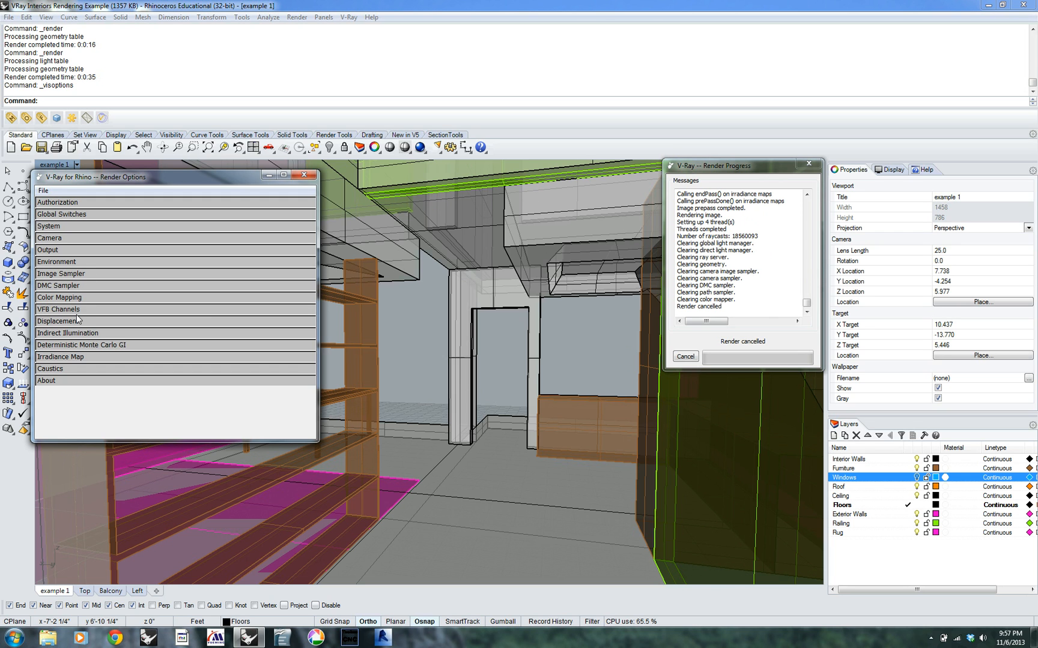
{"action": "left_click", "coordinate": [103, 336]}
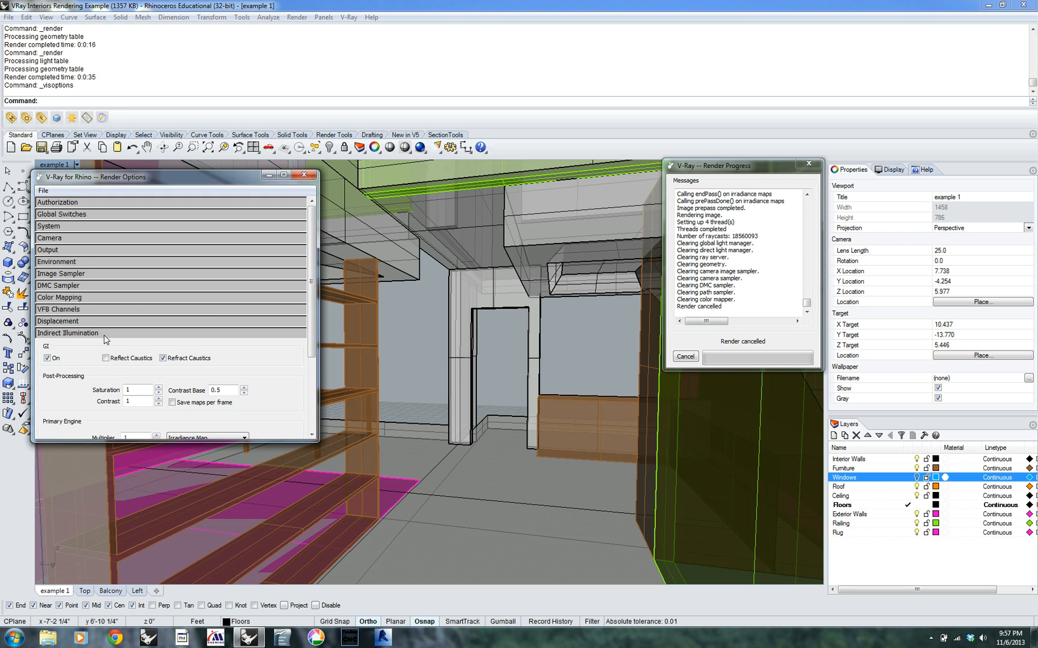
{"action": "scroll", "coordinate": [294, 394], "scroll_direction": "down", "scroll_amount": 3}
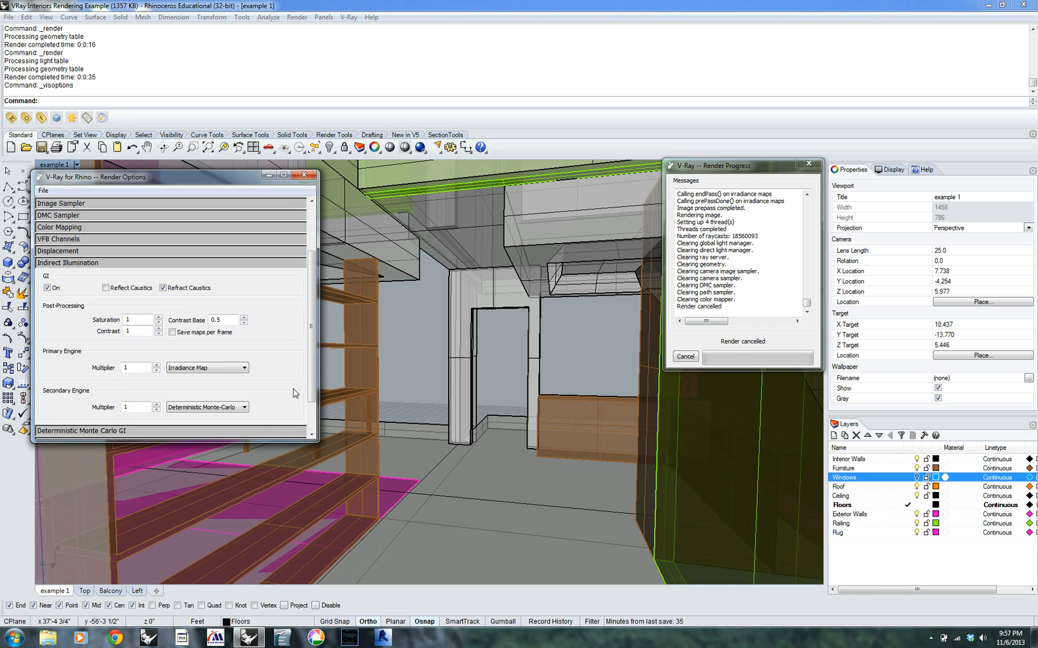
{"action": "scroll", "coordinate": [294, 394], "scroll_direction": "down", "scroll_amount": 2}
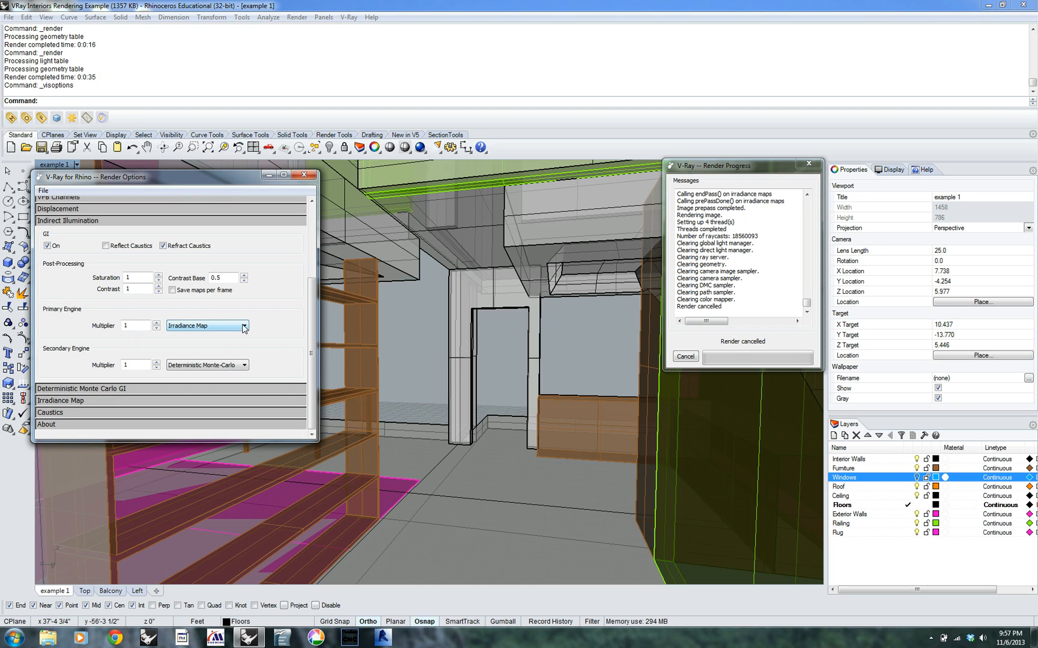
{"action": "left_click", "coordinate": [244, 328]}
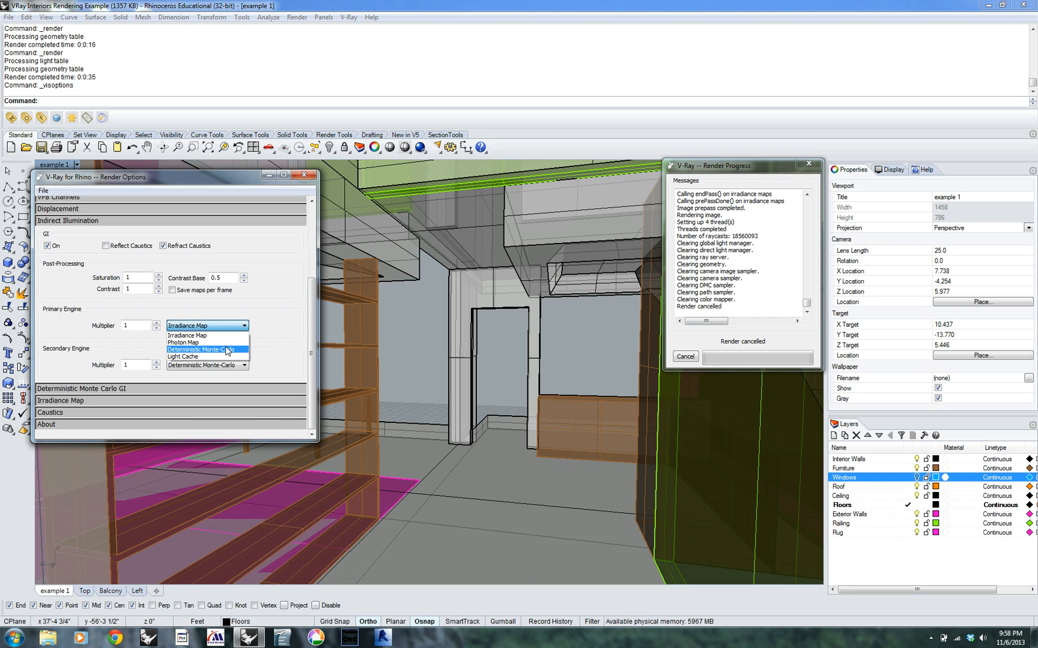
{"action": "left_click", "coordinate": [228, 350]}
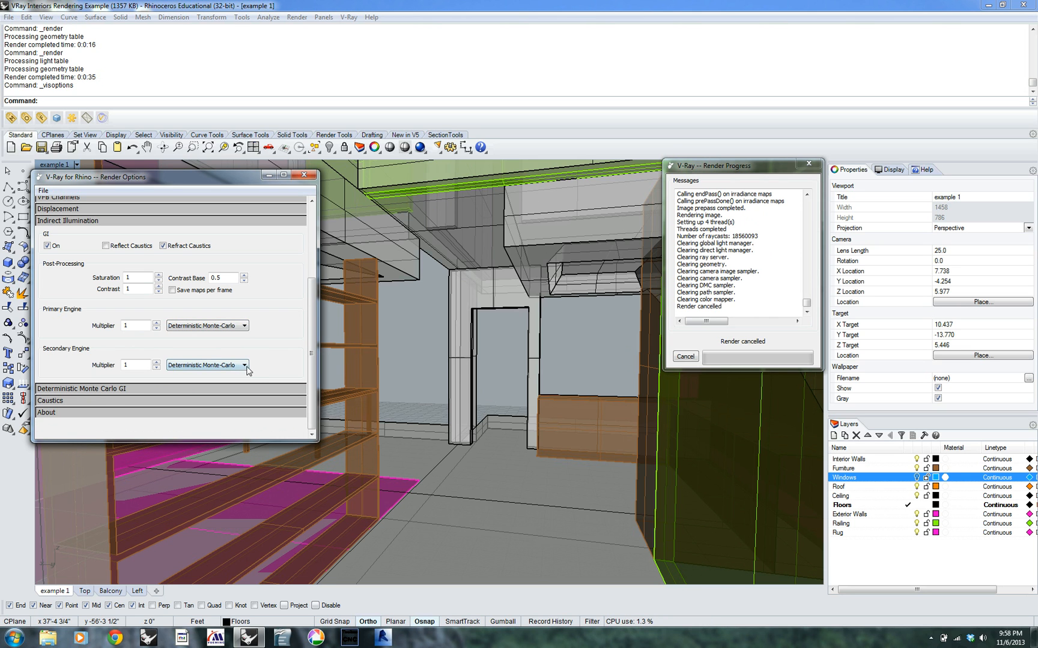
{"action": "left_click", "coordinate": [244, 368]}
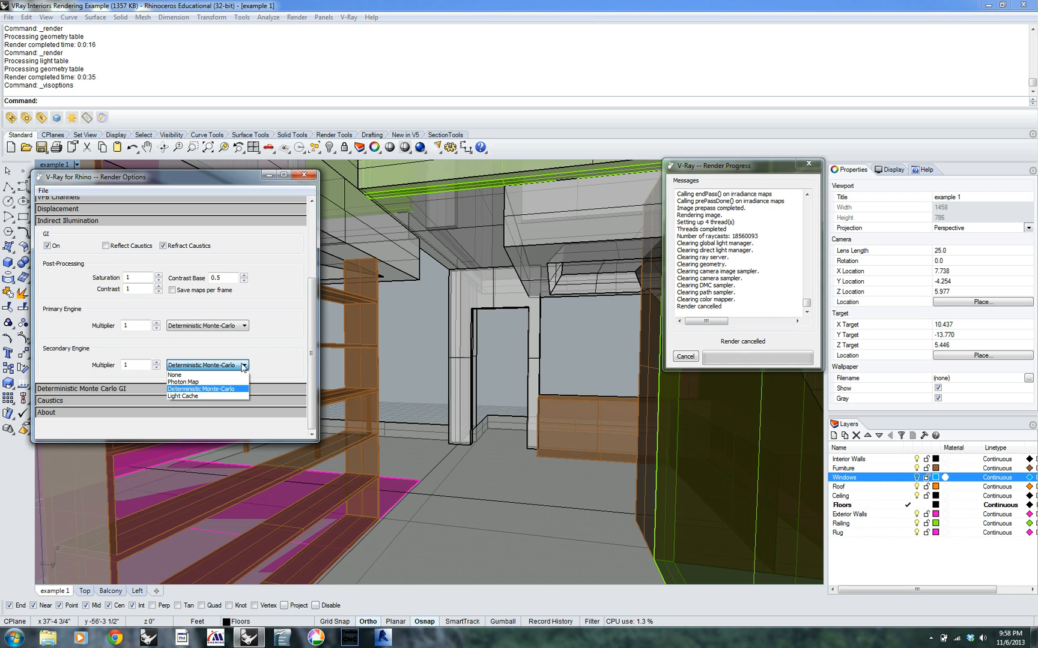
{"action": "left_click", "coordinate": [215, 396]}
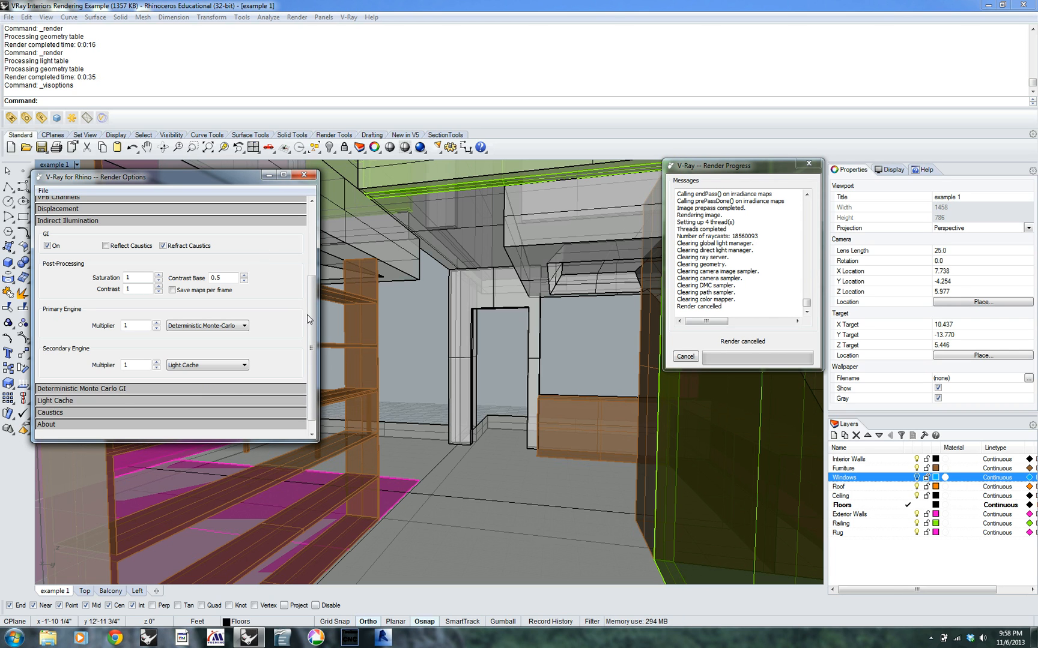
Set the primary engine back to Irradiance Map and dismiss the render progress window
{"action": "mouse_move", "coordinate": [314, 305]}
{"action": "left_mouse_down"}
{"action": "mouse_move", "coordinate": [312, 265]}
{"action": "mouse_move", "coordinate": [312, 328]}
{"action": "left_mouse_up"}
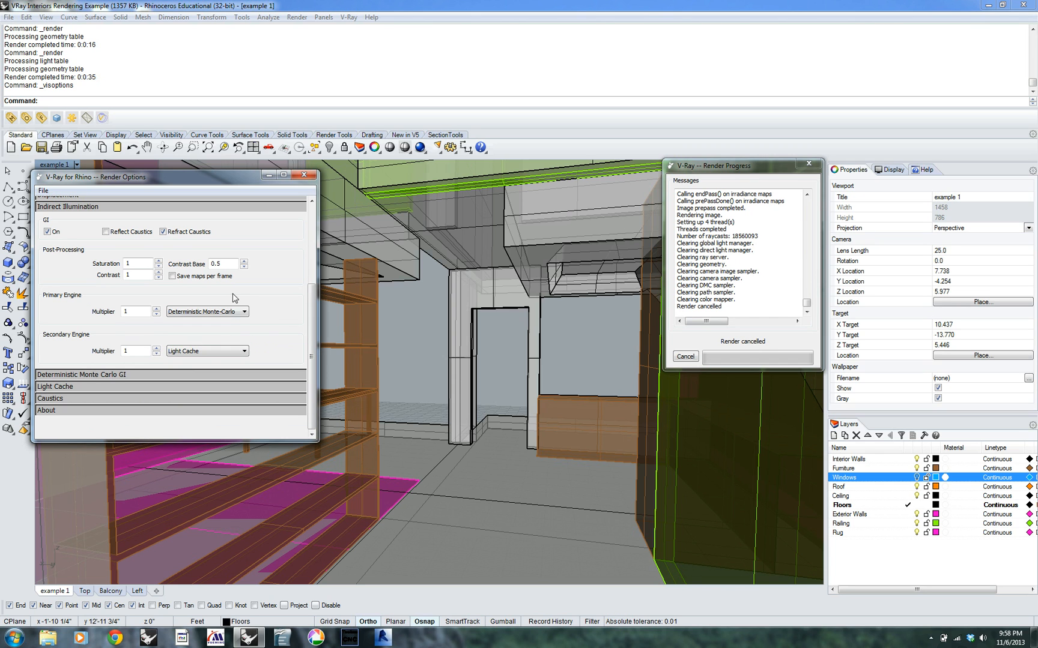
{"action": "left_click", "coordinate": [245, 313]}
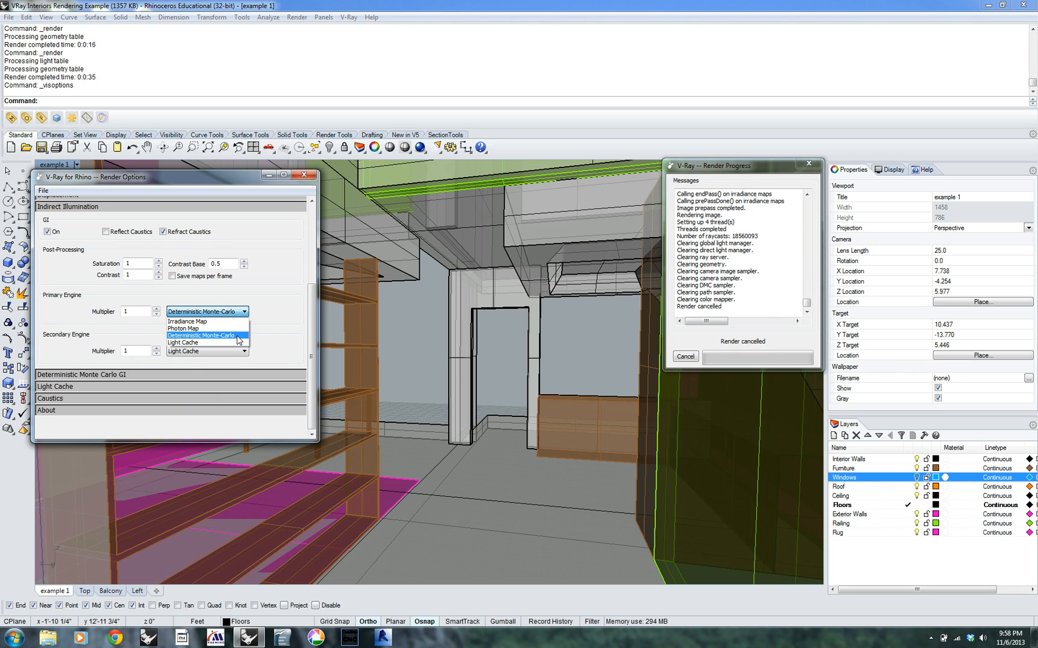
{"action": "left_click", "coordinate": [238, 336]}
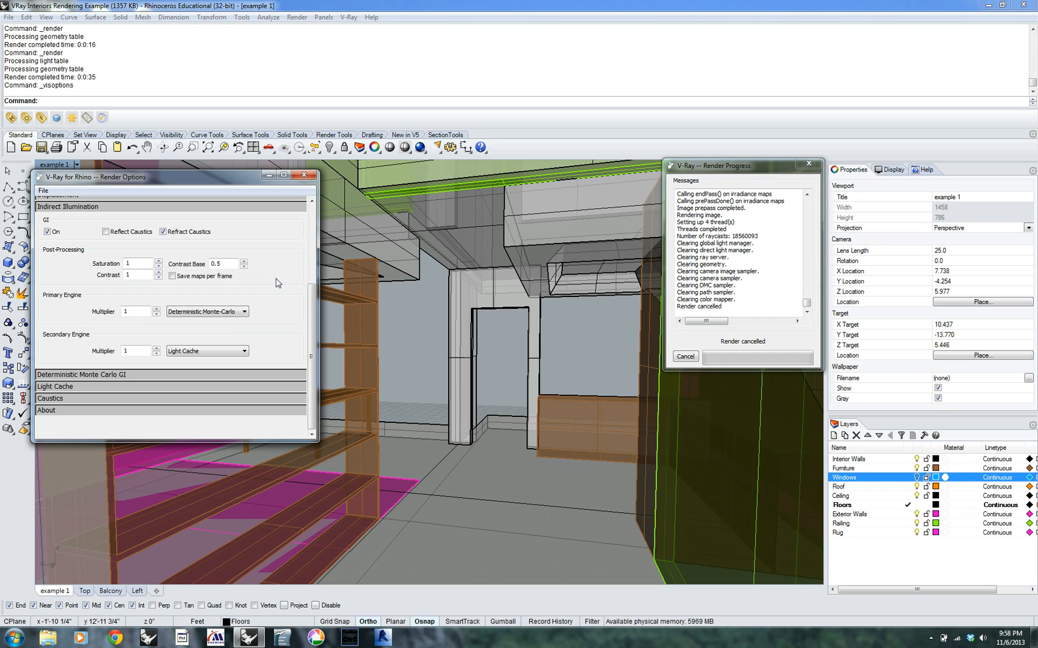
{"action": "left_click", "coordinate": [246, 313]}
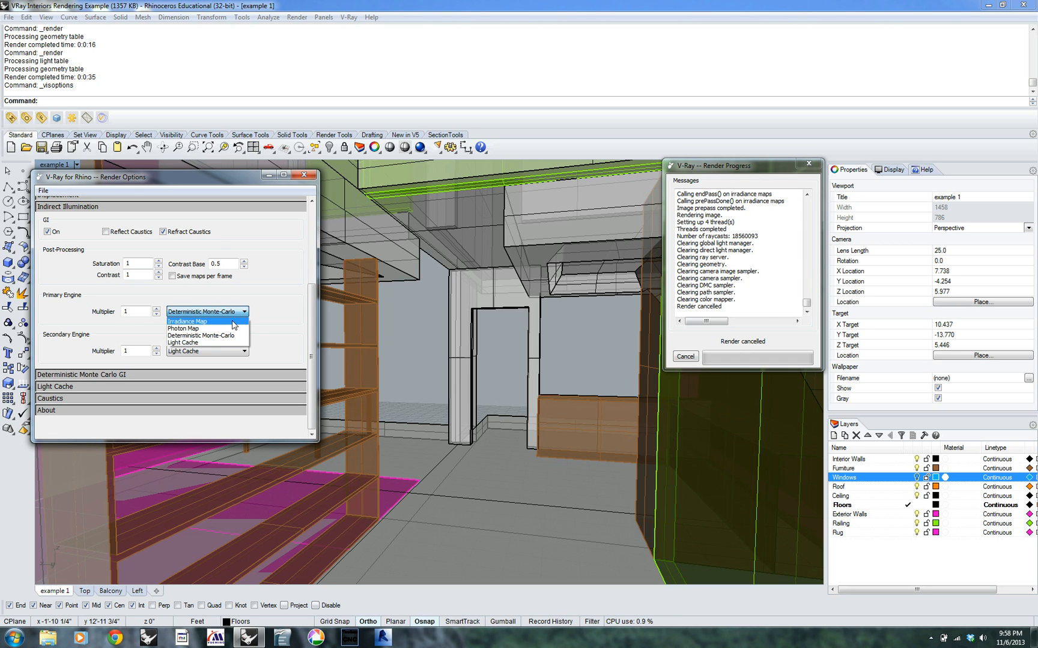
{"action": "left_click", "coordinate": [237, 319]}
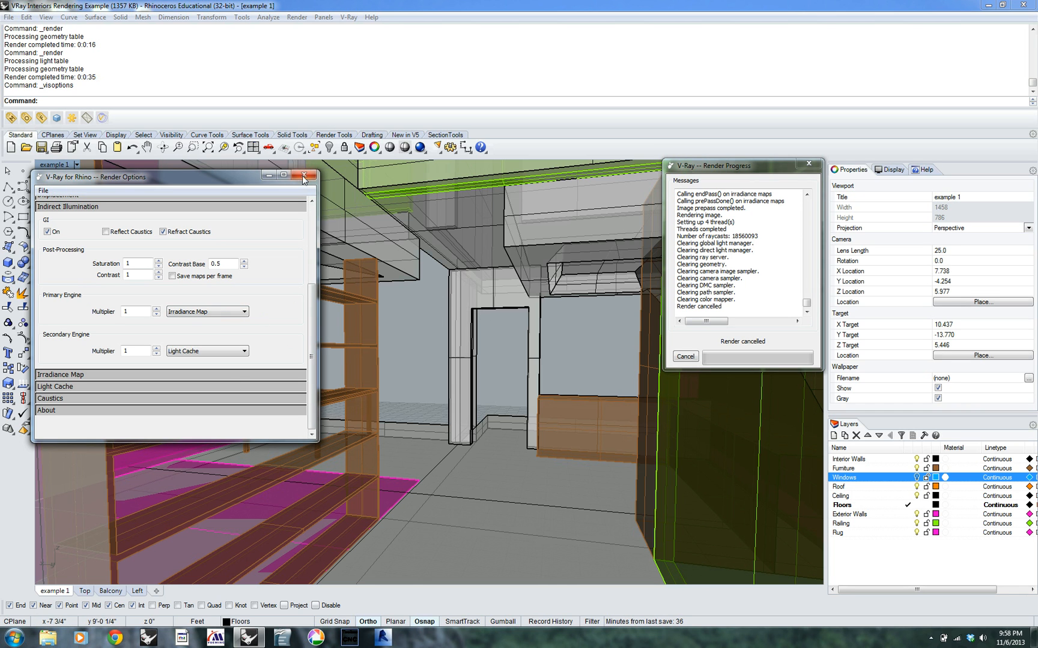
{"action": "mouse_move", "coordinate": [245, 182]}
{"action": "left_mouse_down"}
{"action": "mouse_move", "coordinate": [345, 179]}
{"action": "mouse_move", "coordinate": [248, 172]}
{"action": "left_mouse_up"}
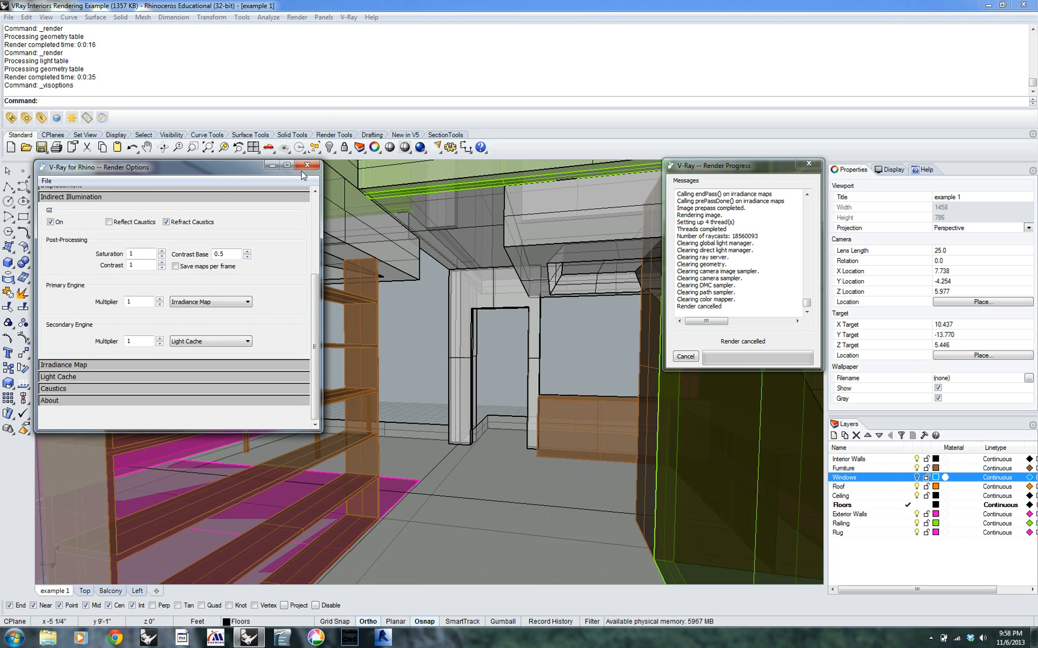
{"action": "left_click_drag", "start_coordinate": [234, 173], "coordinate": [239, 176]}
{"action": "left_click", "coordinate": [250, 307]}
{"action": "left_click", "coordinate": [287, 313]}
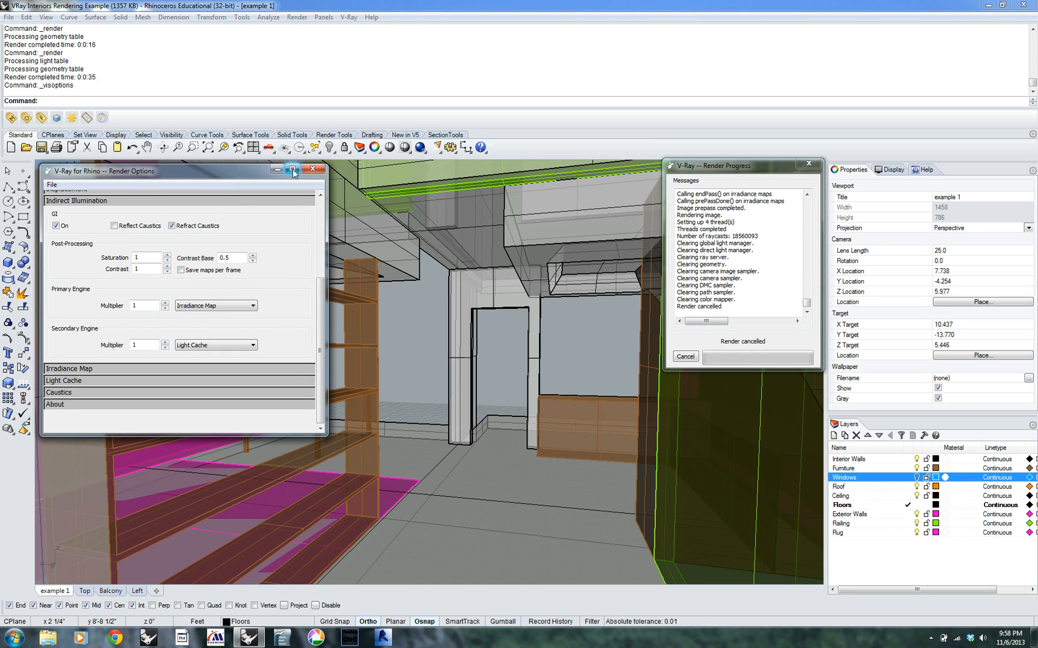
{"action": "left_click", "coordinate": [809, 163]}
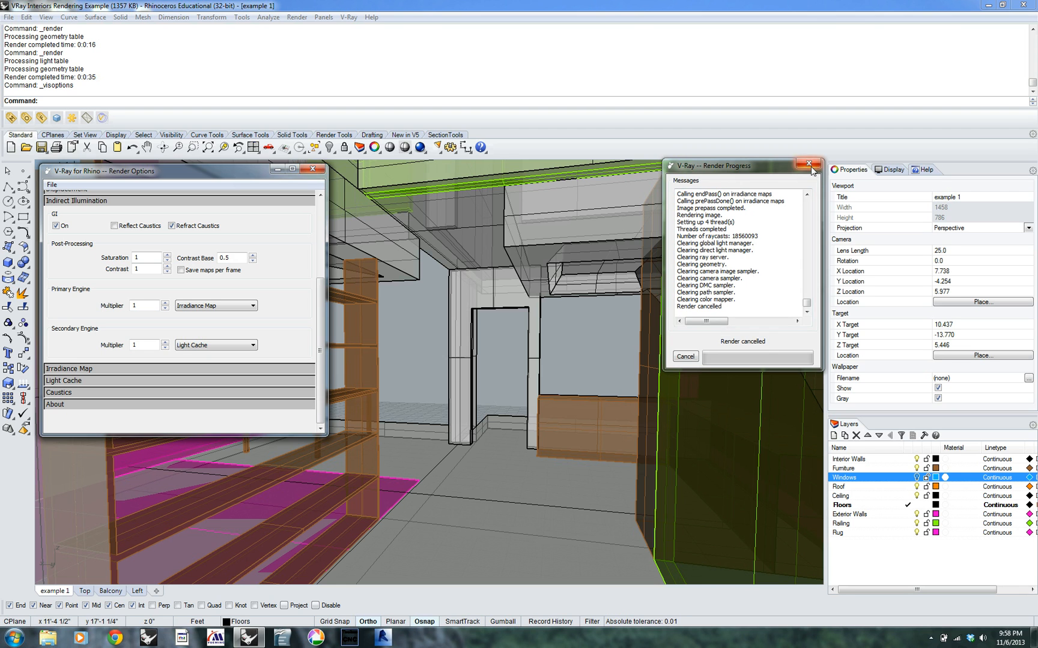
Review the global switches and the physical camera's shutter speed, F-number and film speed settings
{"action": "left_click_drag", "start_coordinate": [320, 294], "coordinate": [320, 222]}
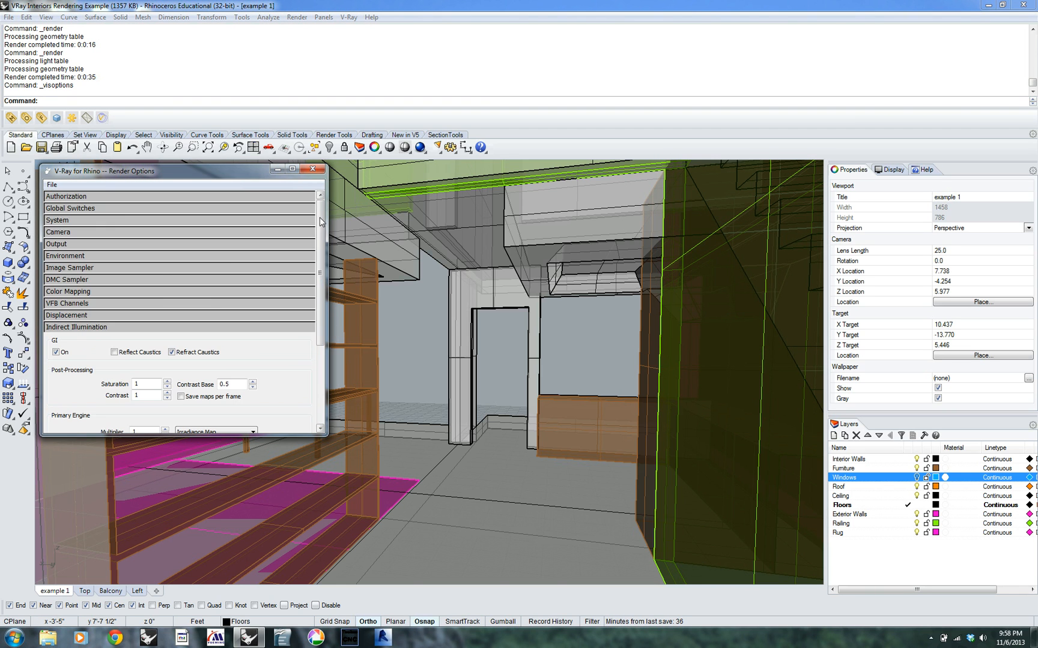
{"action": "left_click", "coordinate": [183, 209]}
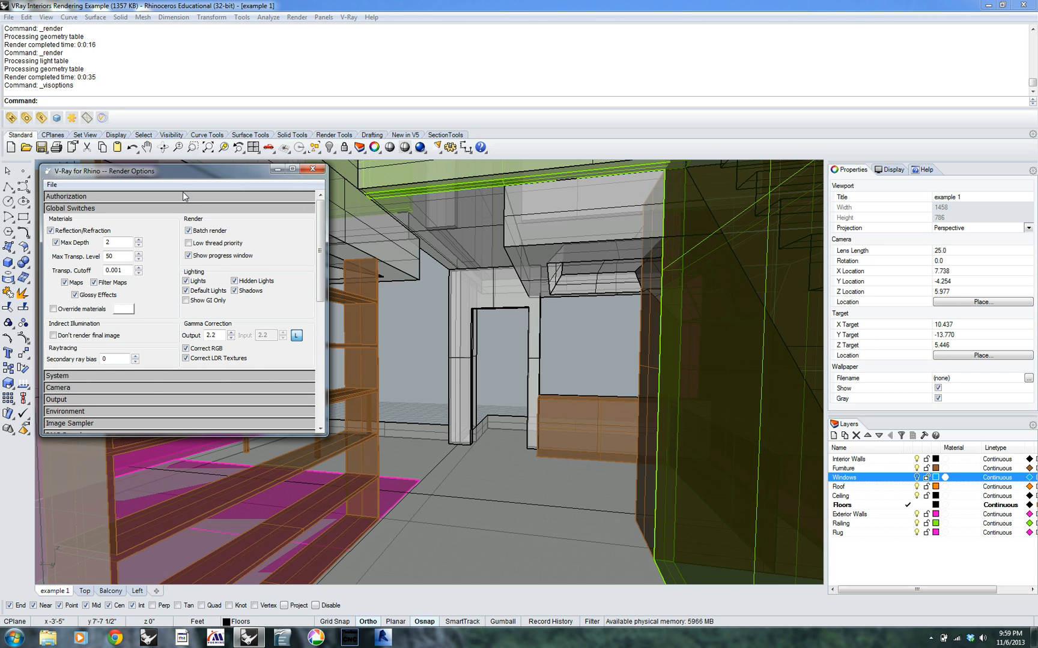
{"action": "left_click", "coordinate": [171, 389]}
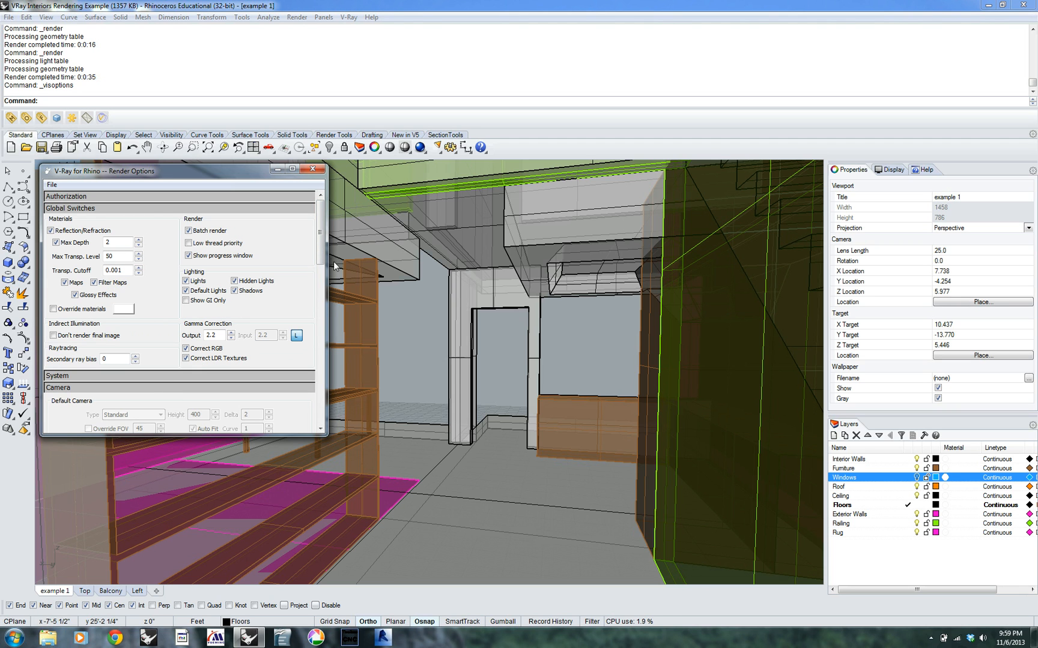
{"action": "left_click_drag", "start_coordinate": [323, 254], "coordinate": [323, 304]}
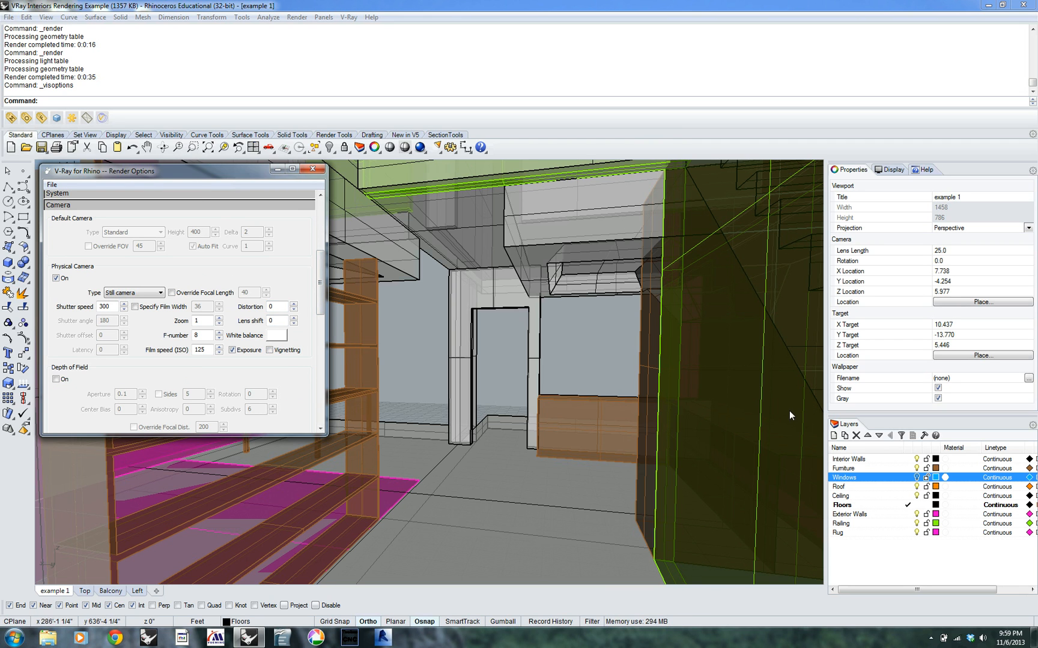
{"action": "left_click_drag", "start_coordinate": [320, 289], "coordinate": [335, 217]}
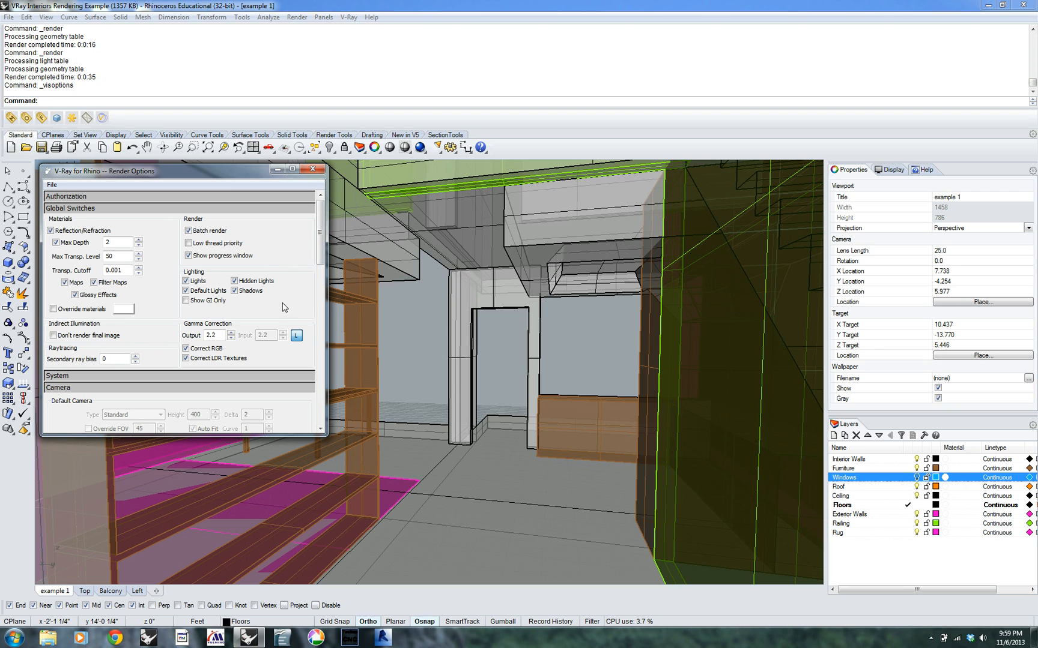
{"action": "left_click", "coordinate": [84, 209]}
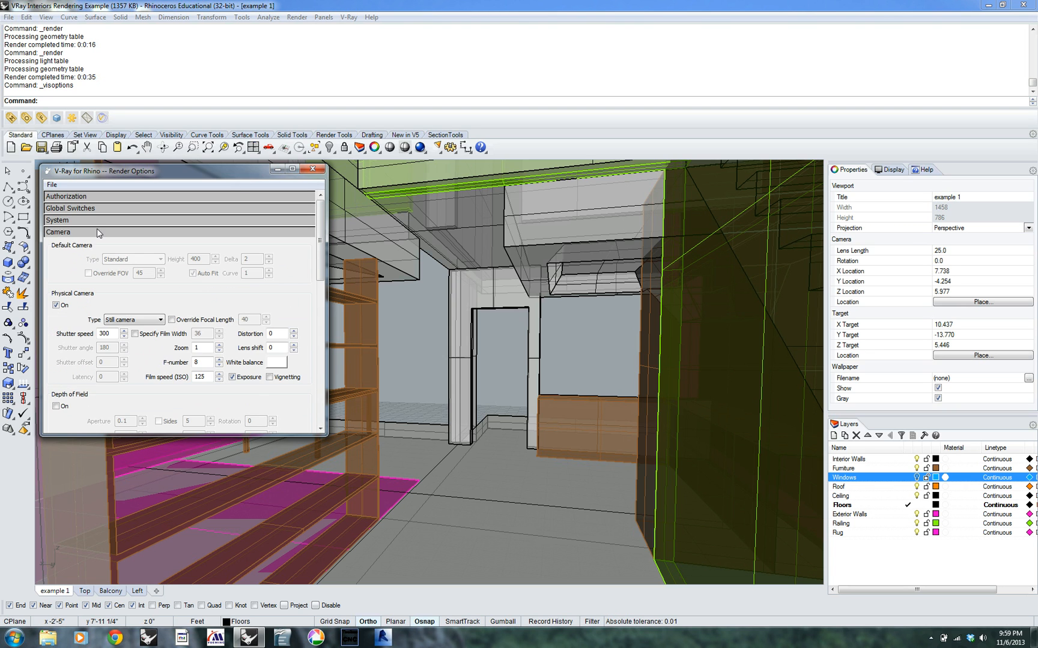
{"action": "left_click", "coordinate": [97, 232]}
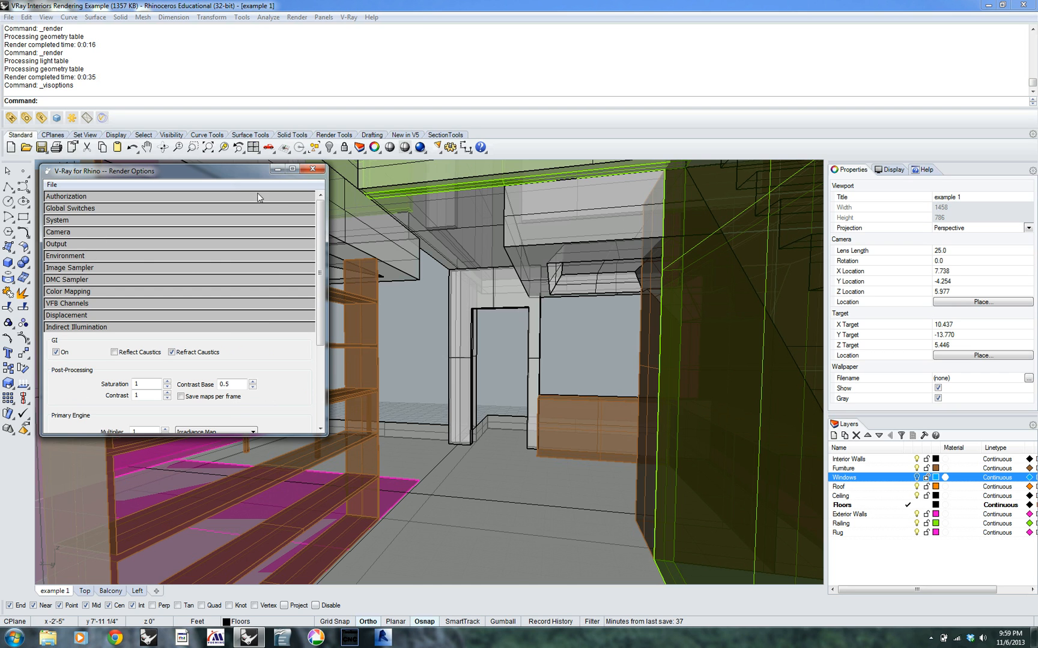
Test render the interior view twice with the Irradiance Map and Light Cache engines, cancelling each render
{"action": "left_click", "coordinate": [233, 328]}
{"action": "left_click_drag", "start_coordinate": [110, 171], "coordinate": [94, 236]}
{"action": "left_click", "coordinate": [57, 118]}
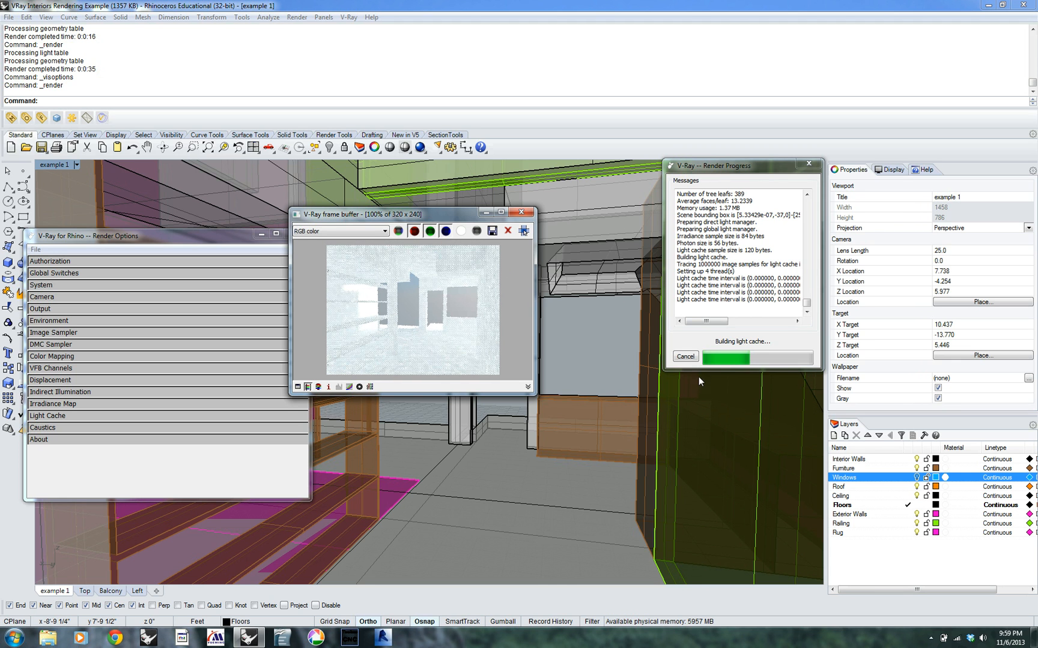
{"action": "left_click", "coordinate": [686, 357]}
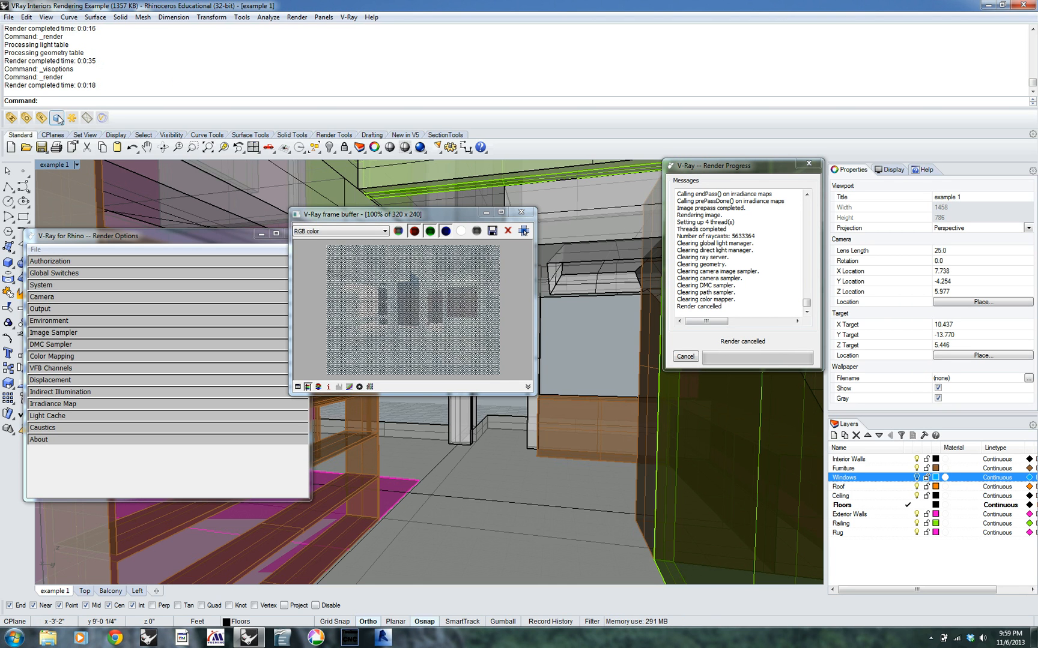
{"action": "key", "text": "Return"}
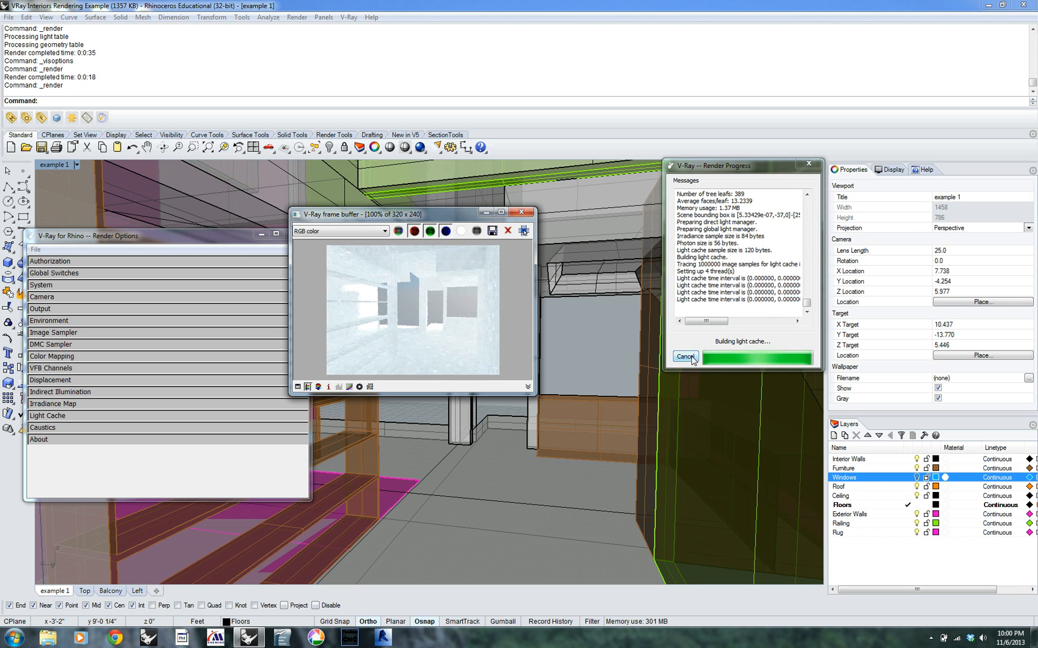
{"action": "left_click", "coordinate": [690, 358]}
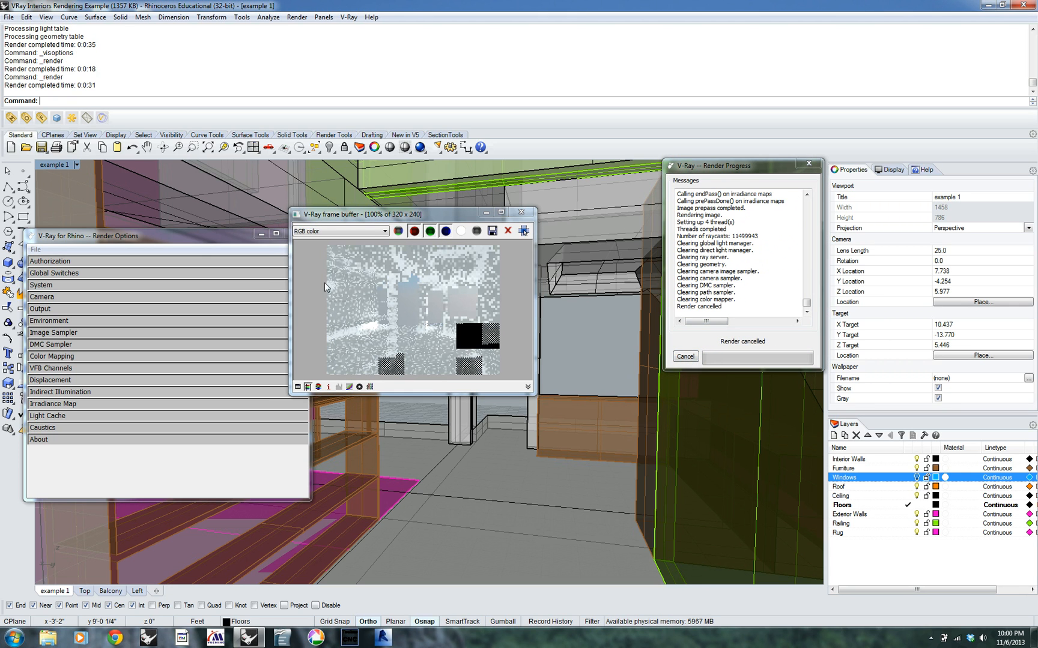
Set the light cache subdivisions to 300, render the interior view, and close the rendered image
{"action": "left_click_drag", "start_coordinate": [197, 241], "coordinate": [192, 186]}
{"action": "left_click", "coordinate": [67, 363]}
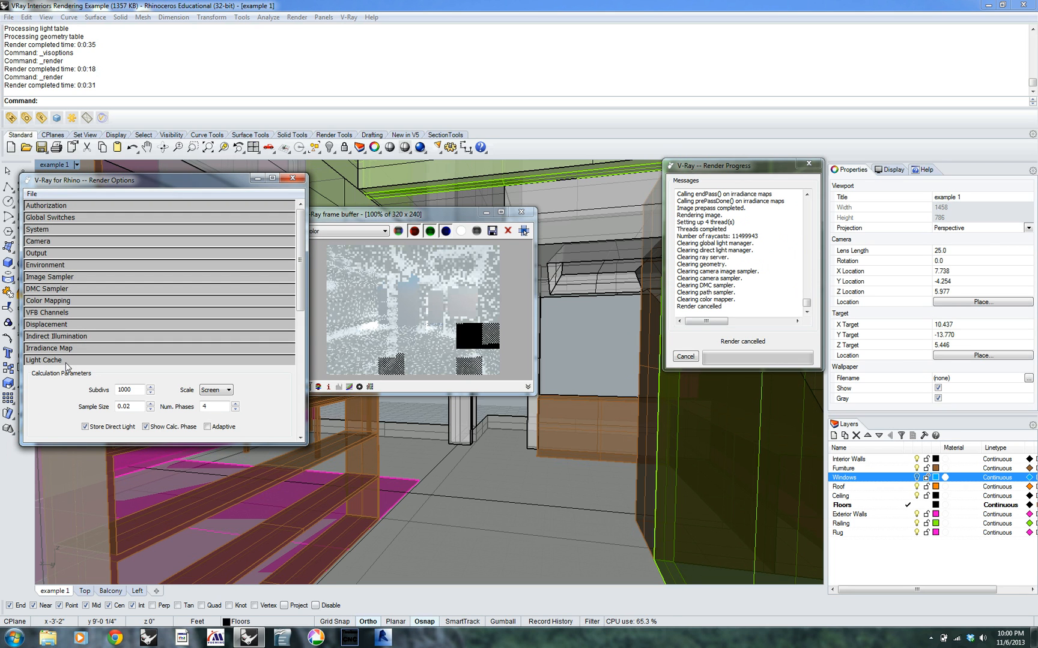
{"action": "left_click_drag", "start_coordinate": [140, 391], "coordinate": [102, 388]}
{"action": "type", "text": "300"}
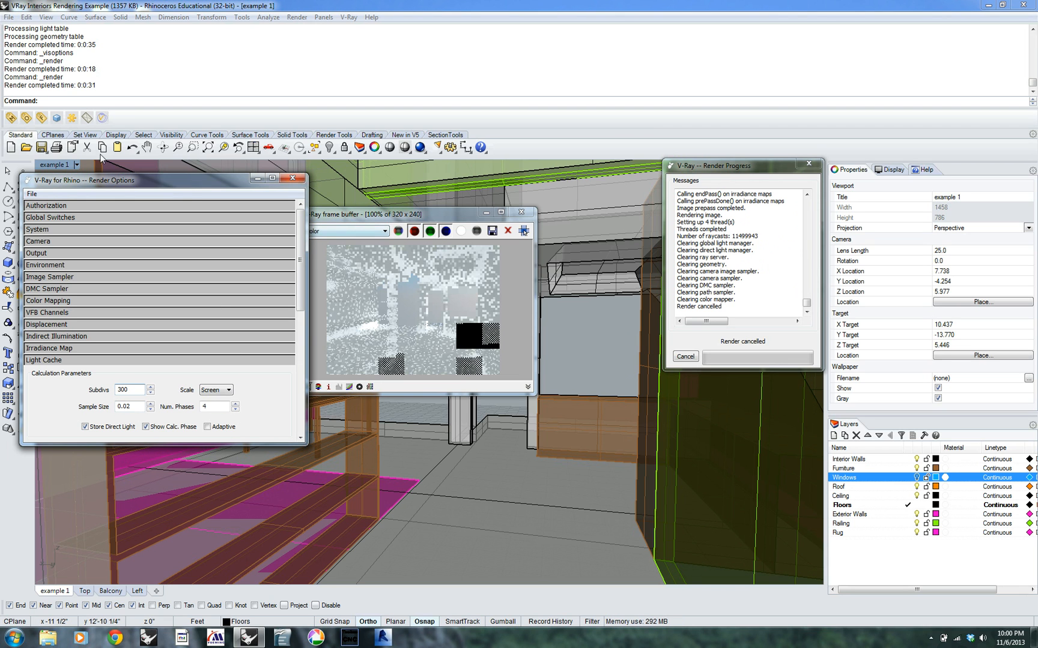
{"action": "left_click", "coordinate": [58, 120]}
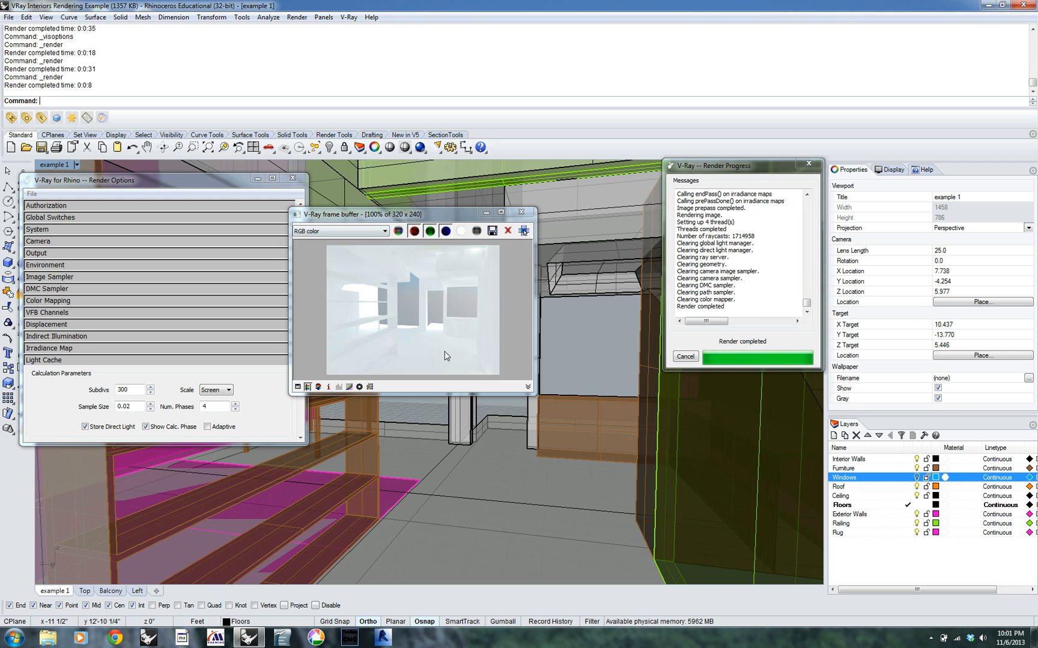
{"action": "left_click_drag", "start_coordinate": [331, 223], "coordinate": [416, 194]}
{"action": "left_click", "coordinate": [605, 183]}
Set the physical camera's F-number to 10 and render the interior view again
{"action": "left_click_drag", "start_coordinate": [199, 180], "coordinate": [221, 176]}
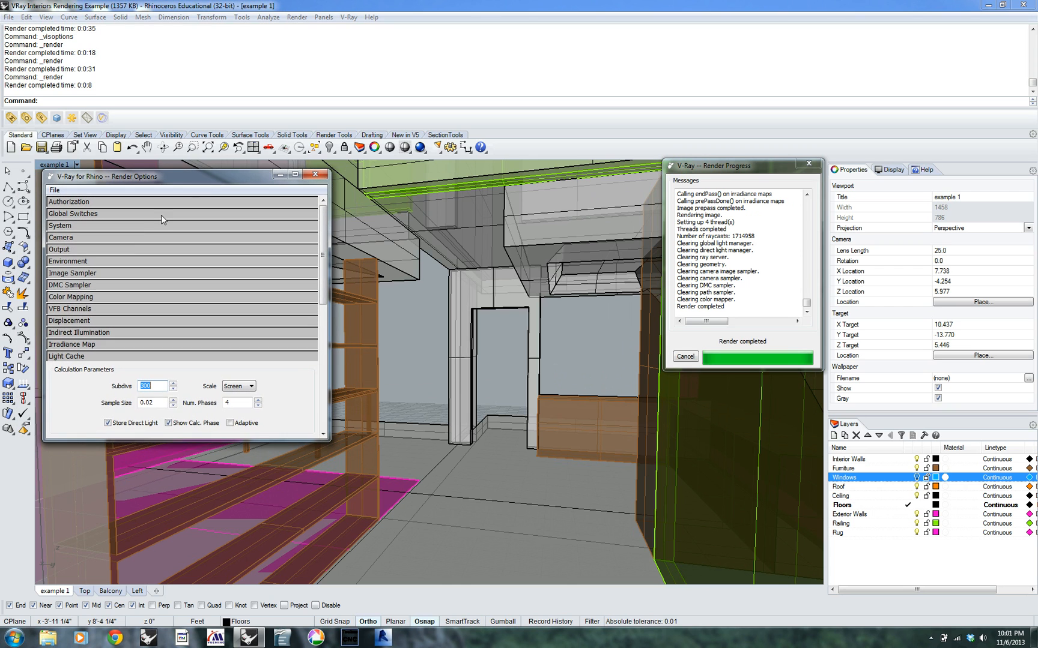
{"action": "left_click", "coordinate": [129, 237]}
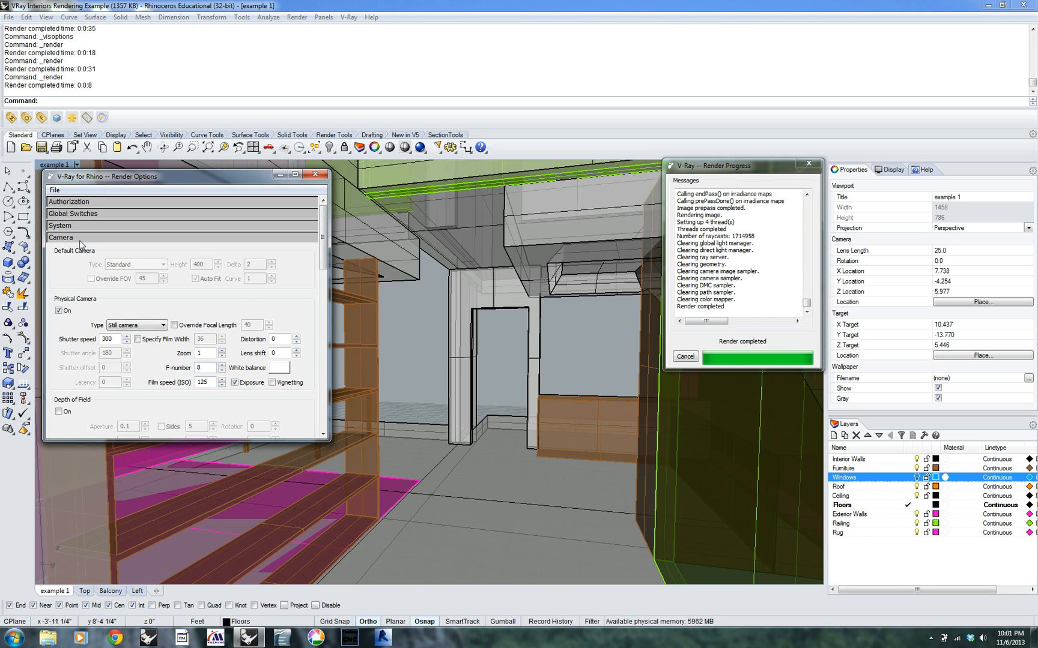
{"action": "left_click", "coordinate": [222, 368]}
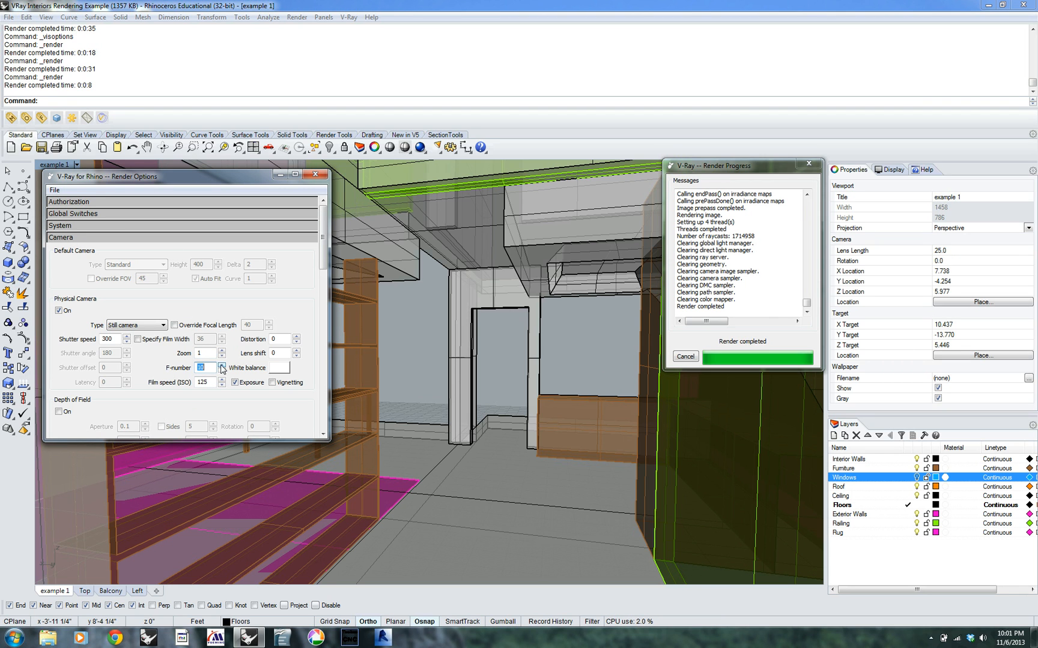
{"action": "left_click", "coordinate": [57, 122]}
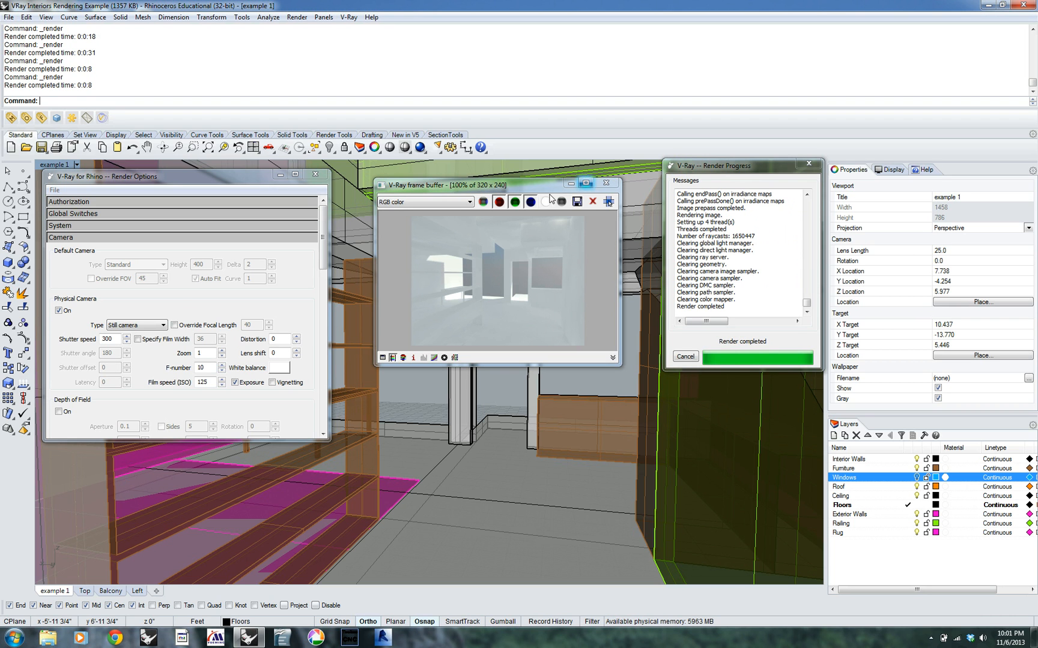
Set the physical camera's F-number to 11, test render the interior view, and close the rendered image and render options
{"action": "left_click", "coordinate": [208, 368]}
{"action": "type", "text": ".5"}
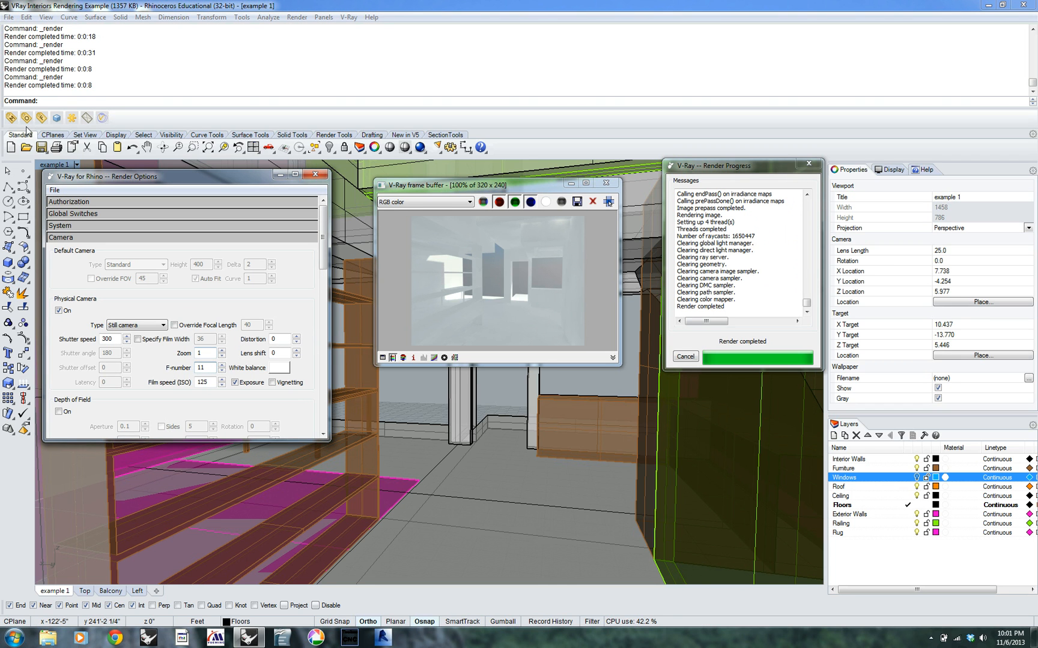
{"action": "left_click", "coordinate": [57, 118]}
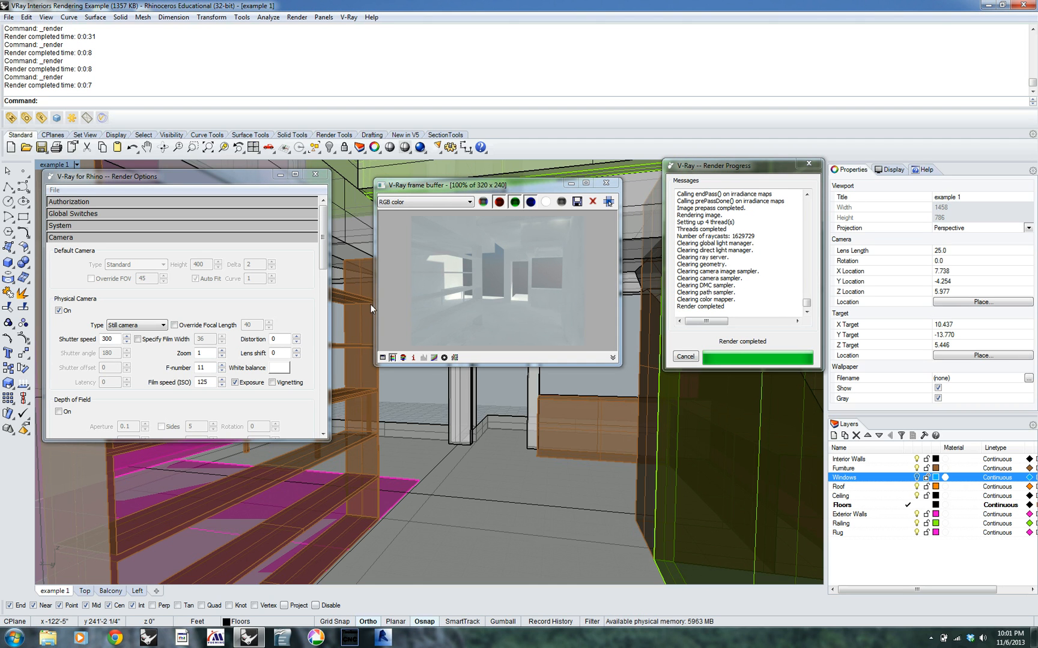
{"action": "left_click_drag", "start_coordinate": [538, 189], "coordinate": [500, 172]}
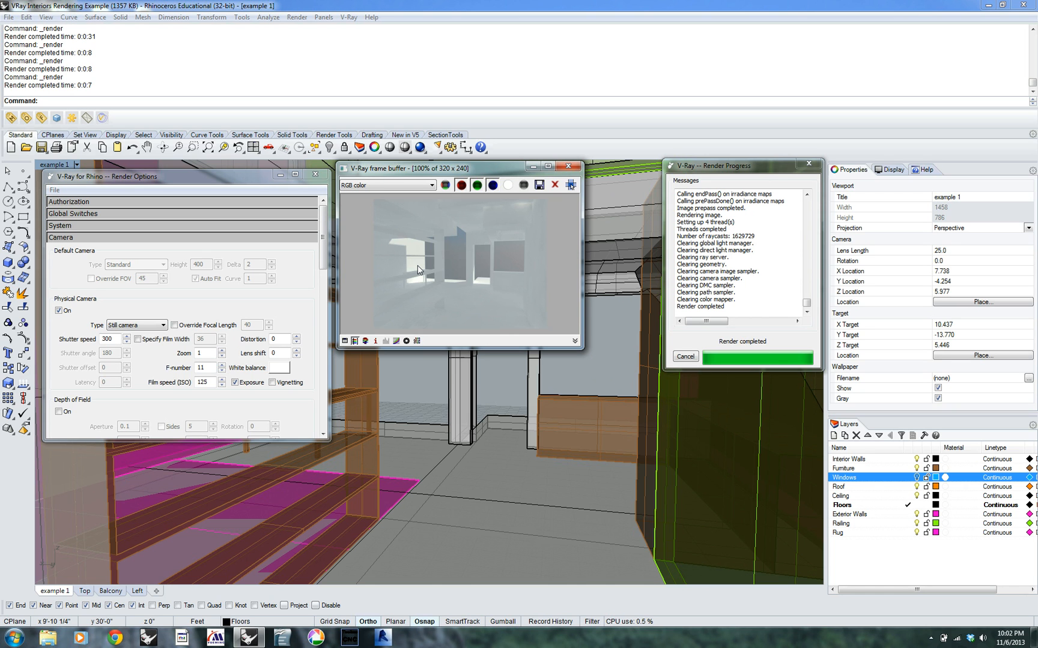
{"action": "left_click", "coordinate": [568, 166]}
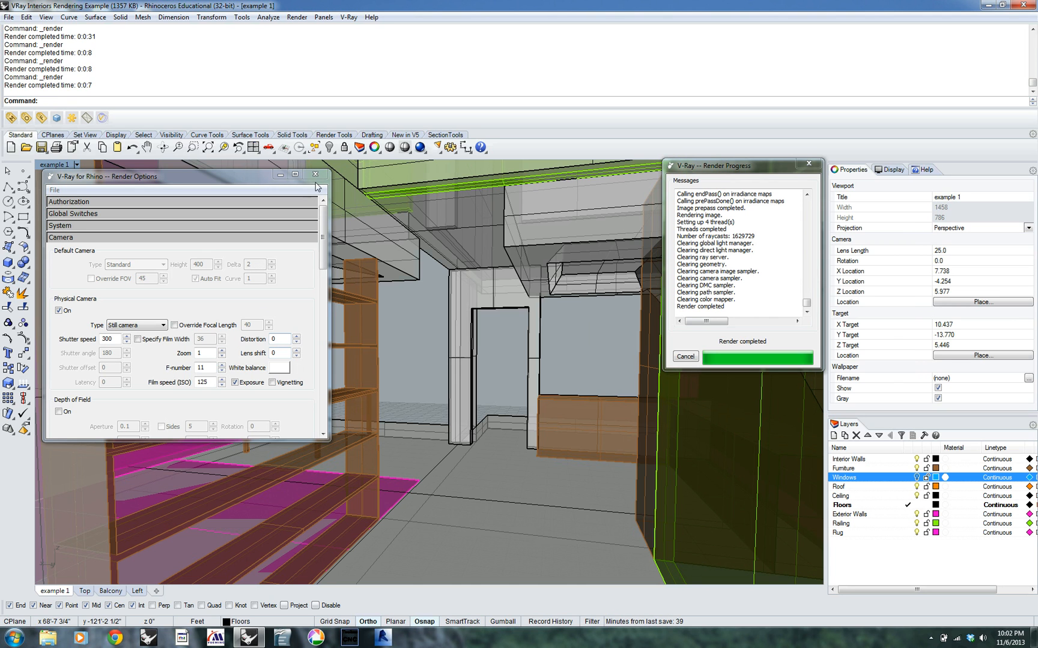
{"action": "left_click", "coordinate": [321, 243]}
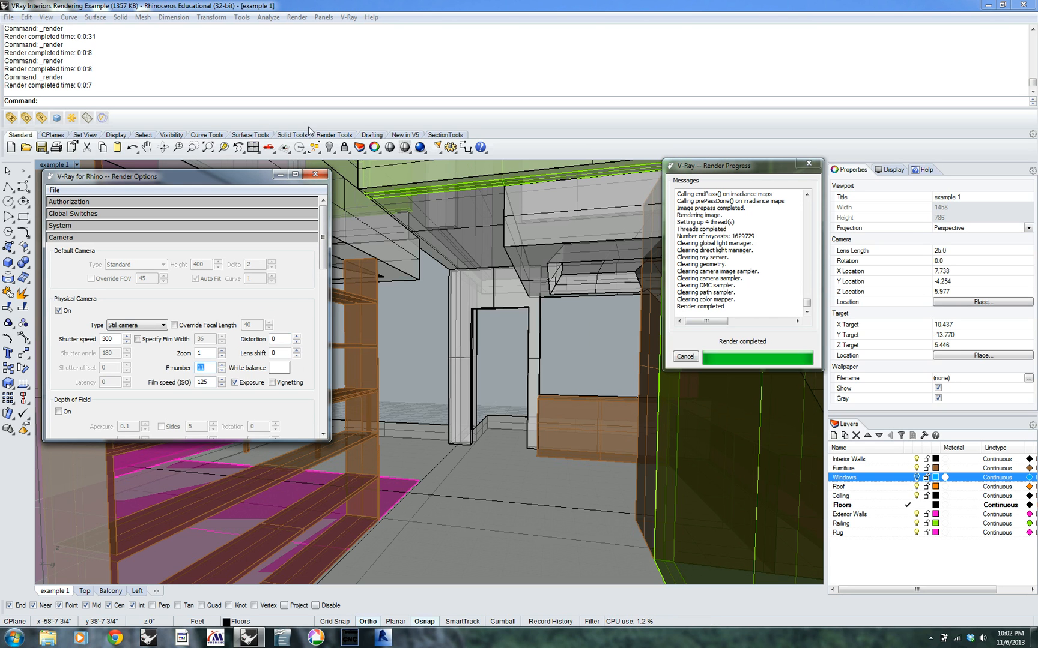
{"action": "left_click", "coordinate": [314, 175]}
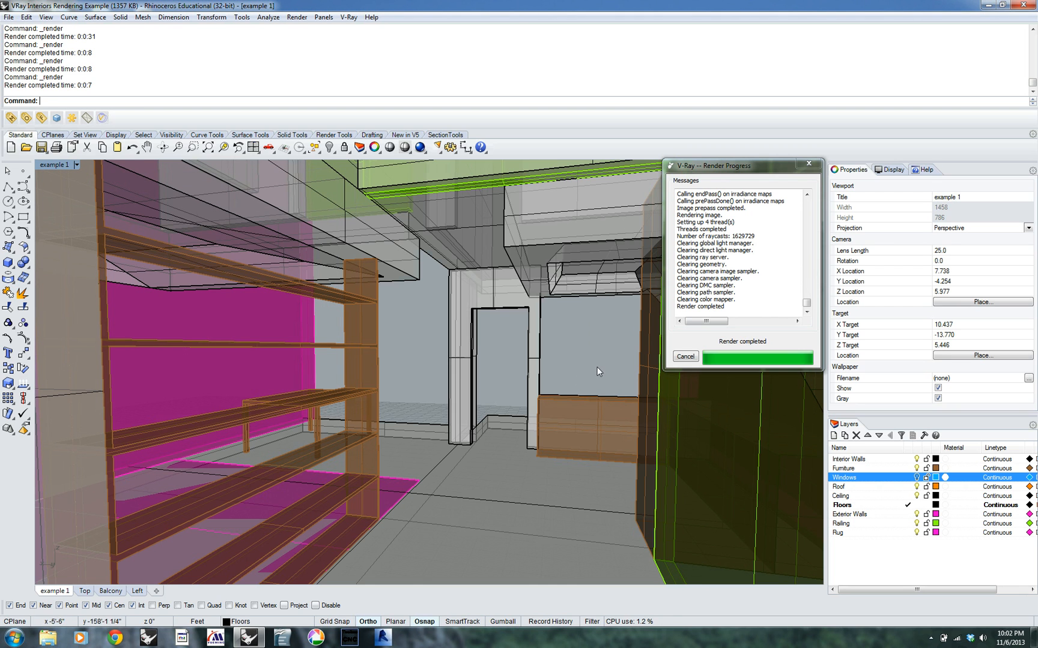
Turn on the Windows layer and open its layer material, checking the plug-in material options
{"action": "left_click", "coordinate": [917, 478]}
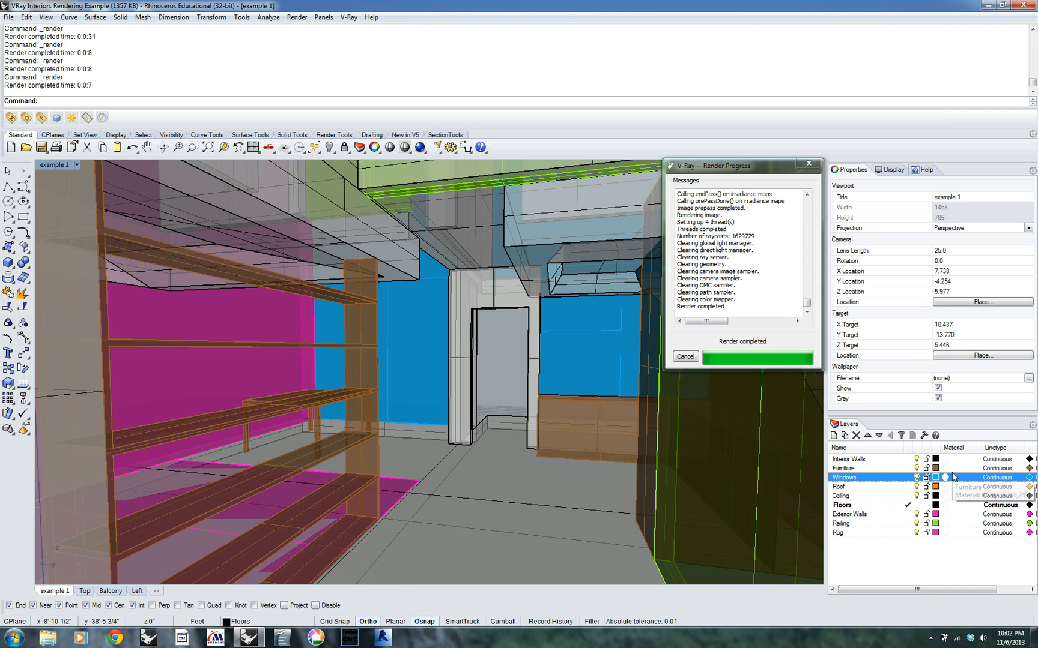
{"action": "left_click", "coordinate": [955, 480]}
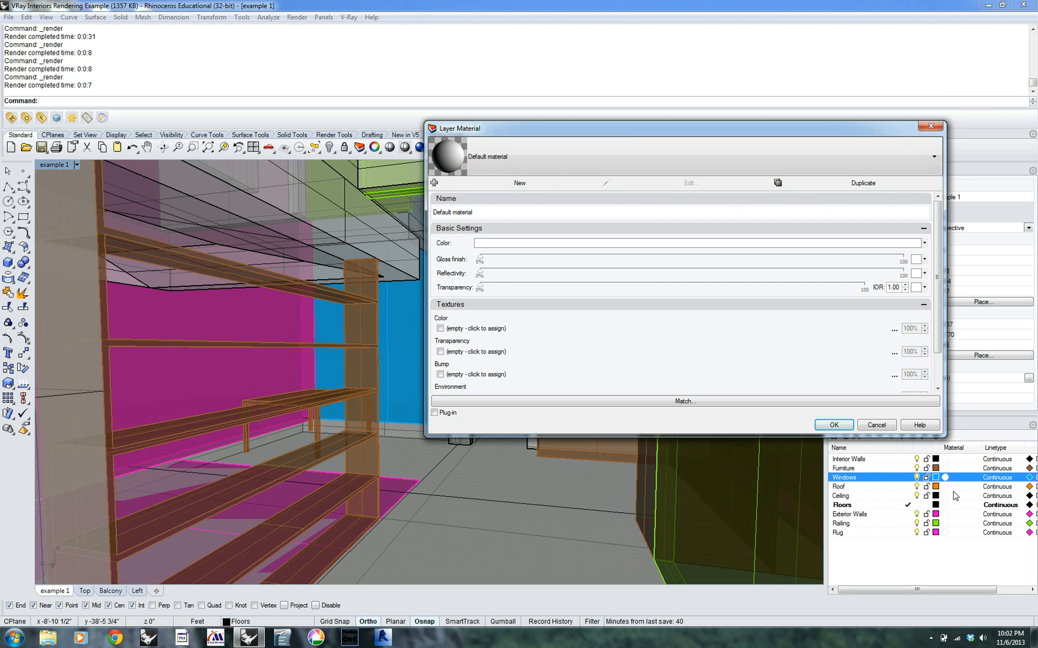
{"action": "left_click_drag", "start_coordinate": [883, 129], "coordinate": [795, 84]}
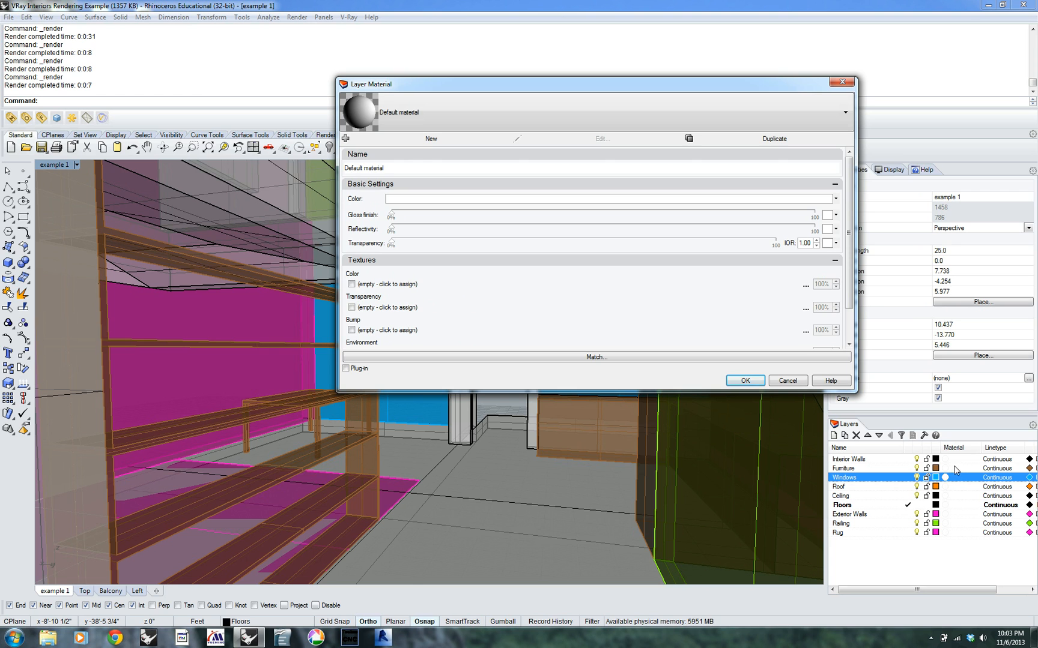
{"action": "left_click", "coordinate": [346, 369]}
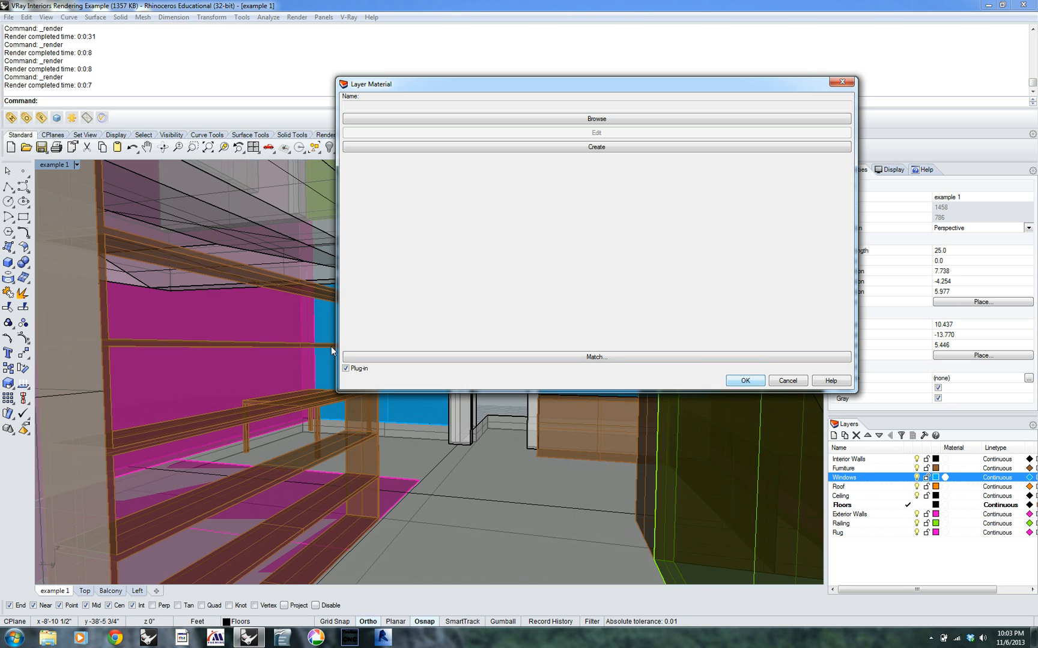
{"action": "left_click", "coordinate": [346, 369]}
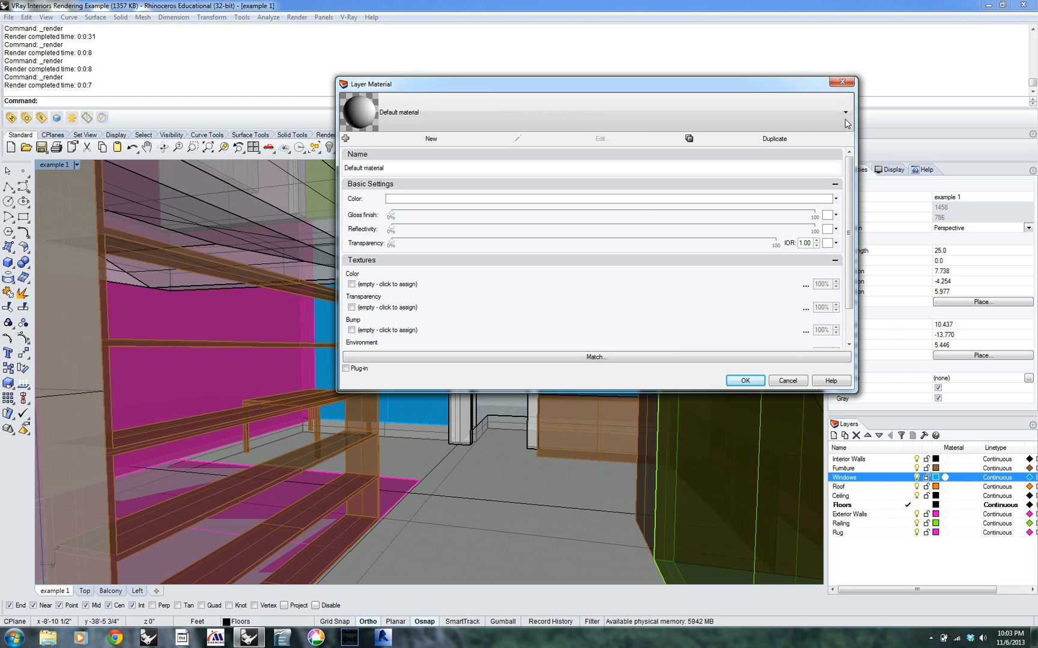
Set the Windows layer material's color to a pale greyed turquoise, about RGB 165, 194, 194
{"action": "left_click", "coordinate": [637, 200]}
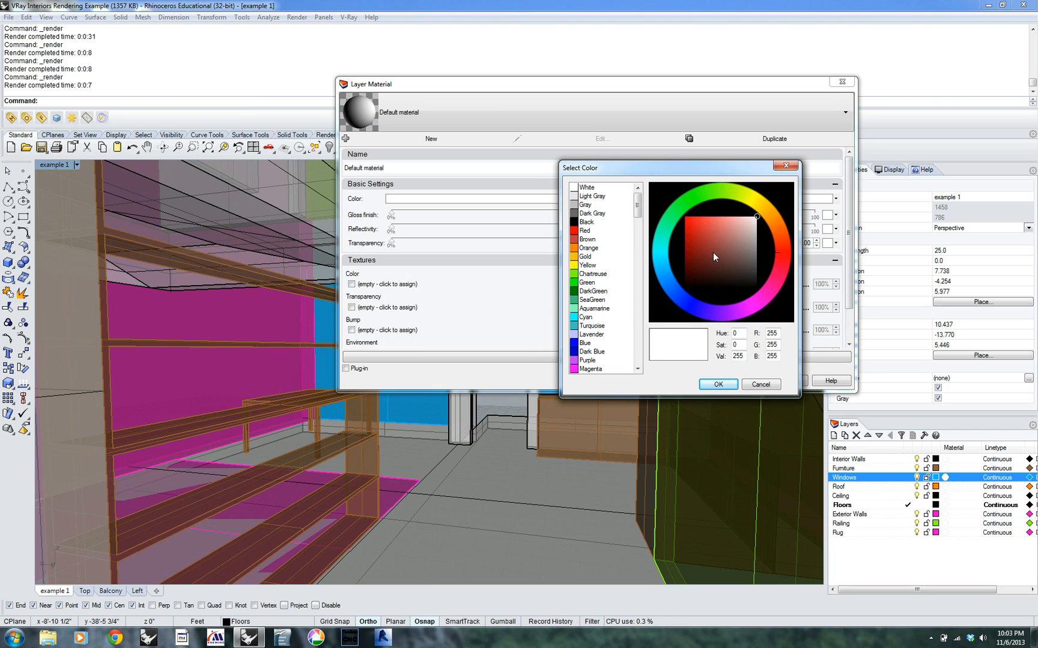
{"action": "left_click", "coordinate": [575, 326]}
{"action": "left_click", "coordinate": [745, 215]}
{"action": "left_click_drag", "start_coordinate": [745, 215], "coordinate": [745, 234]}
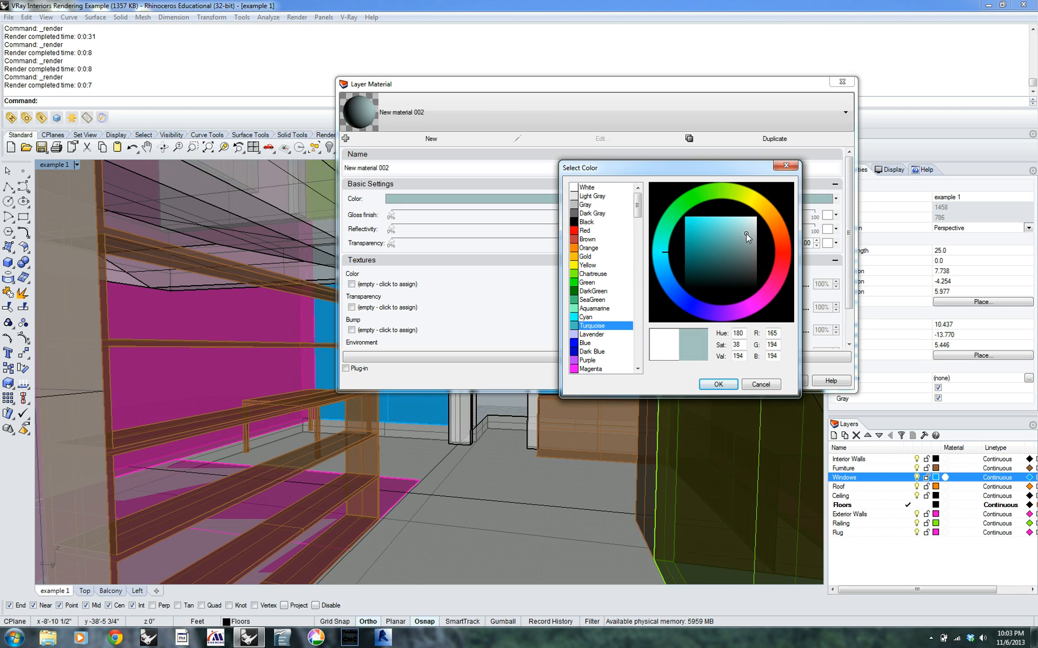
{"action": "left_click", "coordinate": [717, 384]}
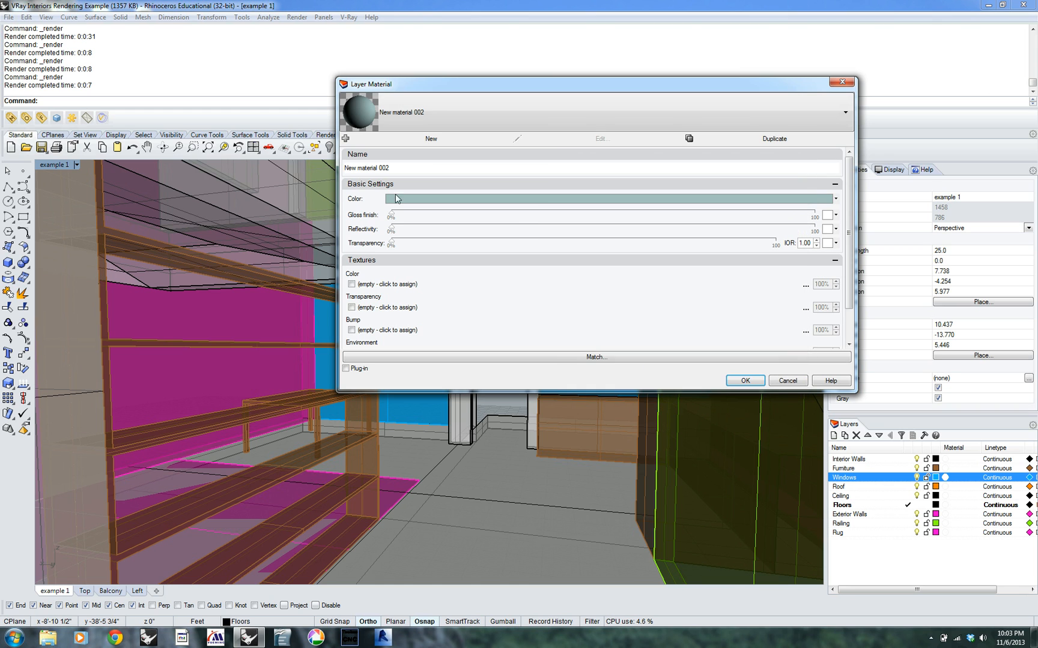
Give the Windows material 93% transparency, 57% reflectivity, 34% gloss finish and an IOR of 1.55, and test render the interior view
{"action": "left_click_drag", "start_coordinate": [698, 243], "coordinate": [748, 244]}
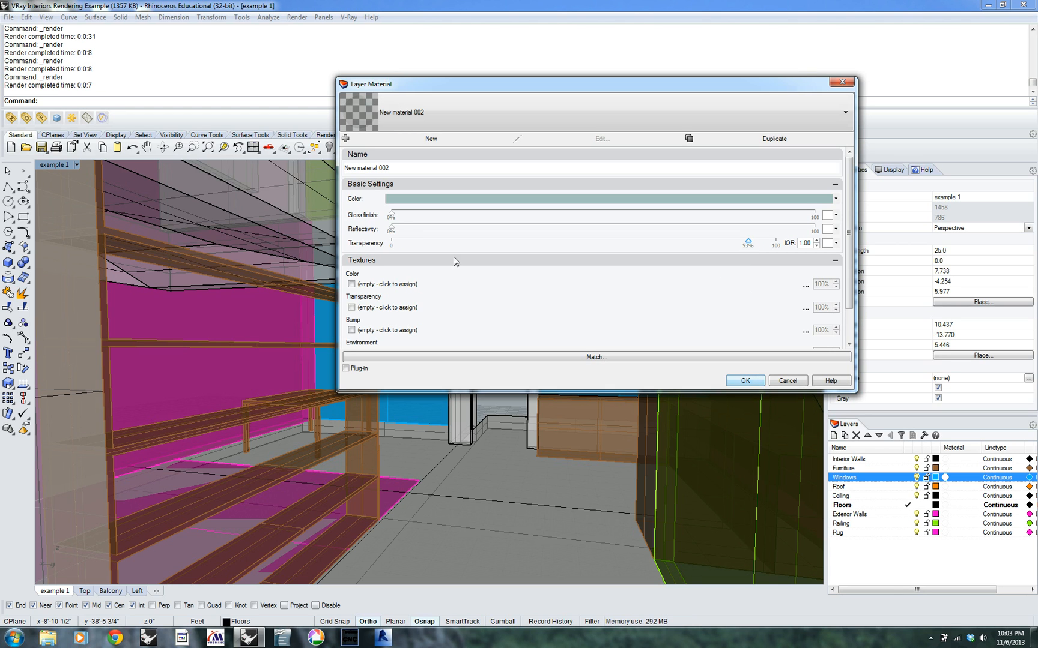
{"action": "left_click_drag", "start_coordinate": [393, 230], "coordinate": [530, 229]}
{"action": "left_click_drag", "start_coordinate": [605, 231], "coordinate": [632, 233]}
{"action": "left_click_drag", "start_coordinate": [394, 215], "coordinate": [536, 216]}
{"action": "left_click_drag", "start_coordinate": [810, 243], "coordinate": [788, 239]}
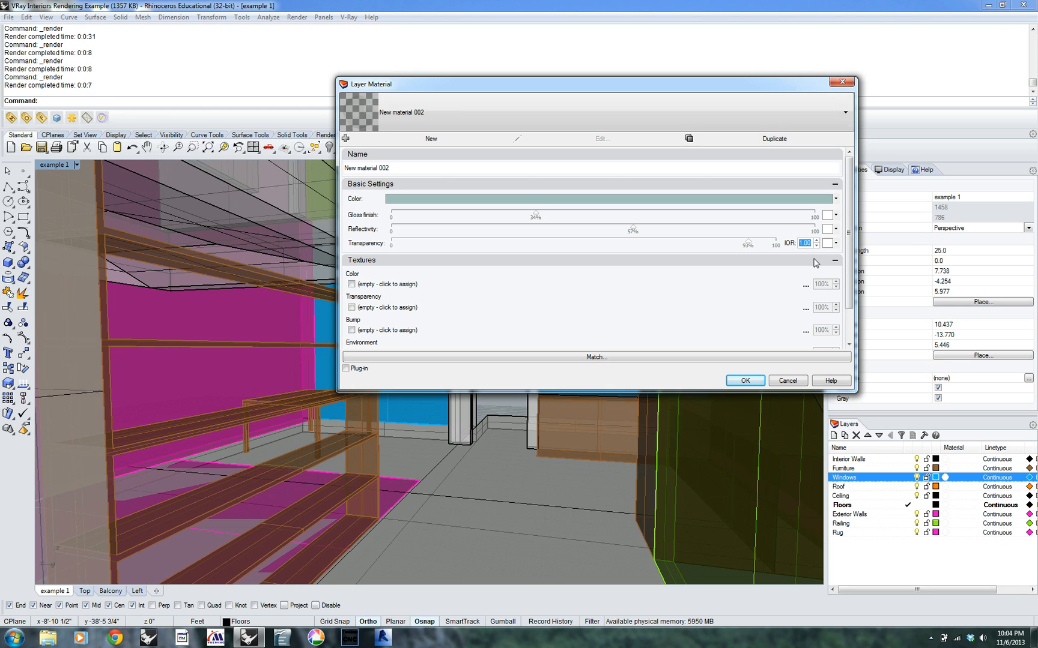
{"action": "type", "text": "1"}
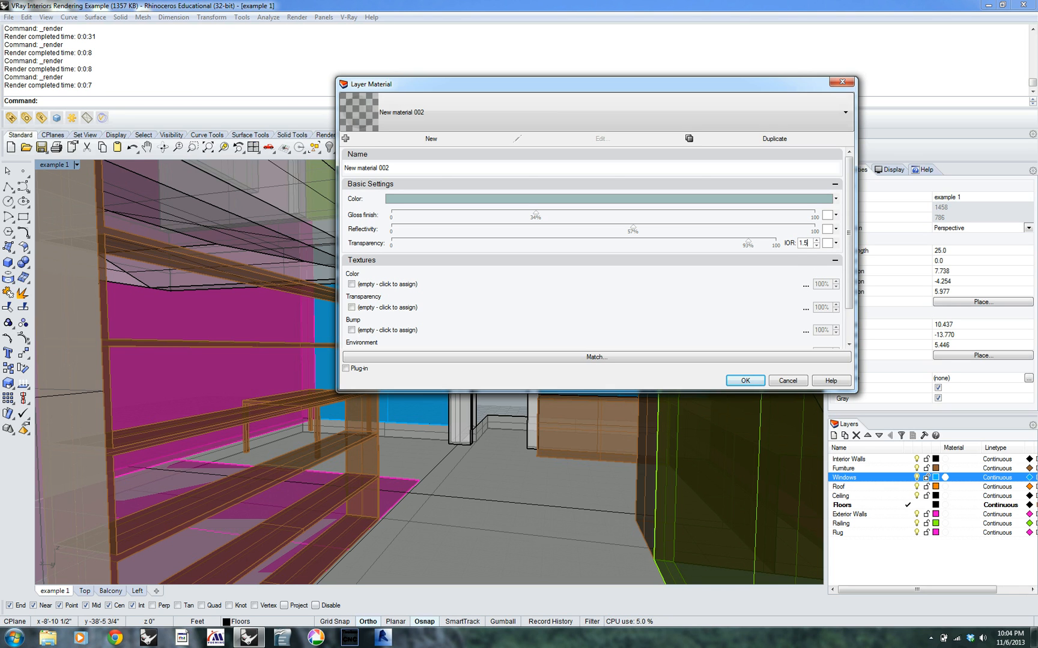
{"action": "left_click", "coordinate": [746, 381]}
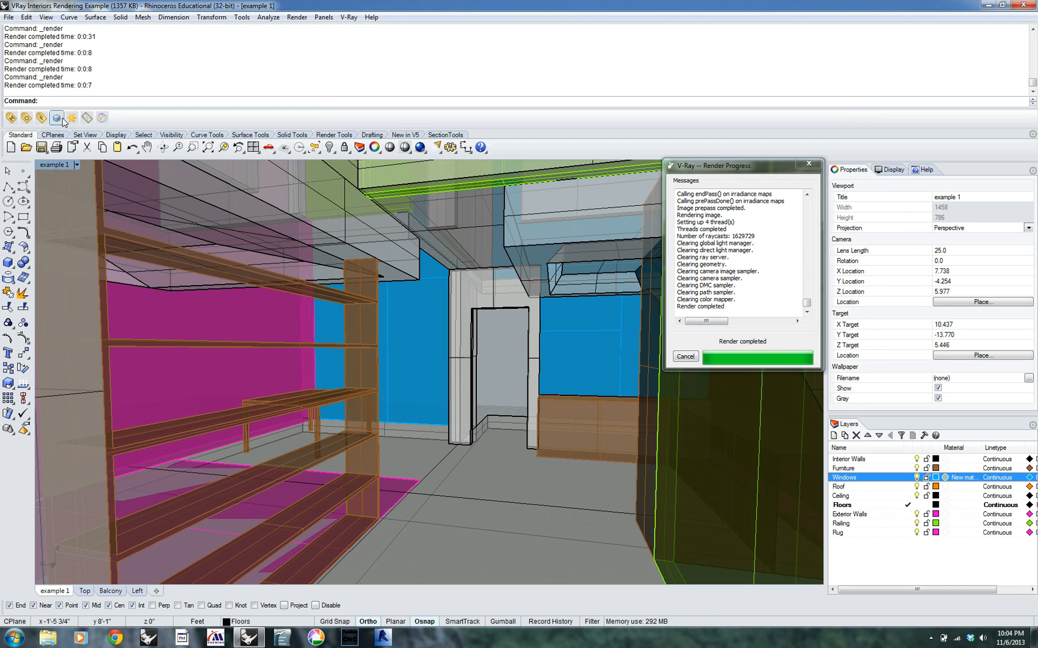
{"action": "left_click", "coordinate": [58, 119]}
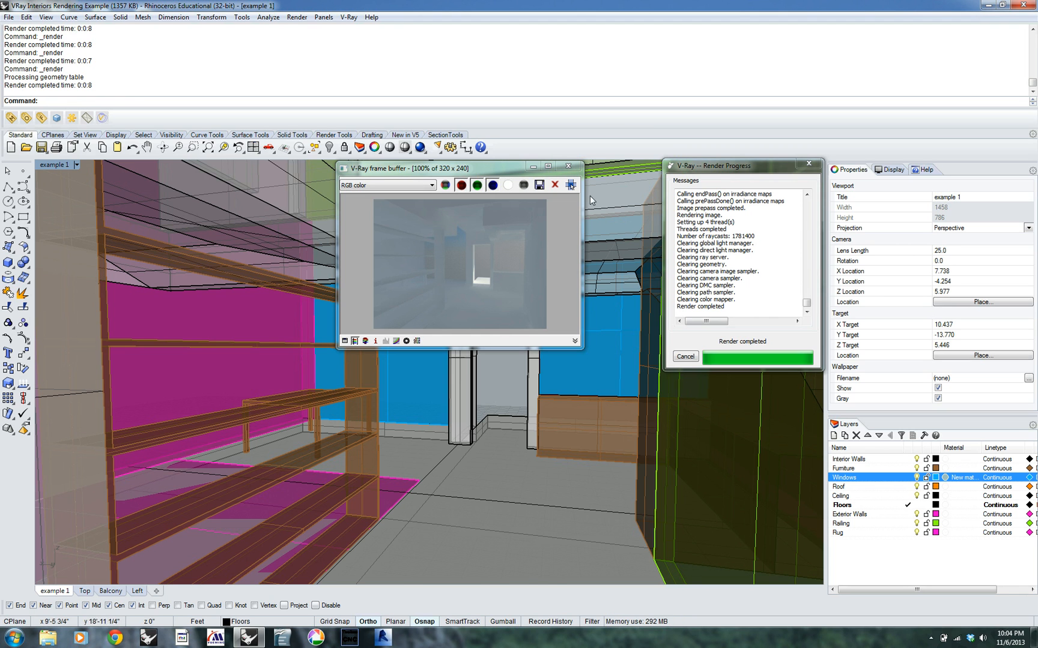
{"action": "left_click", "coordinate": [569, 168]}
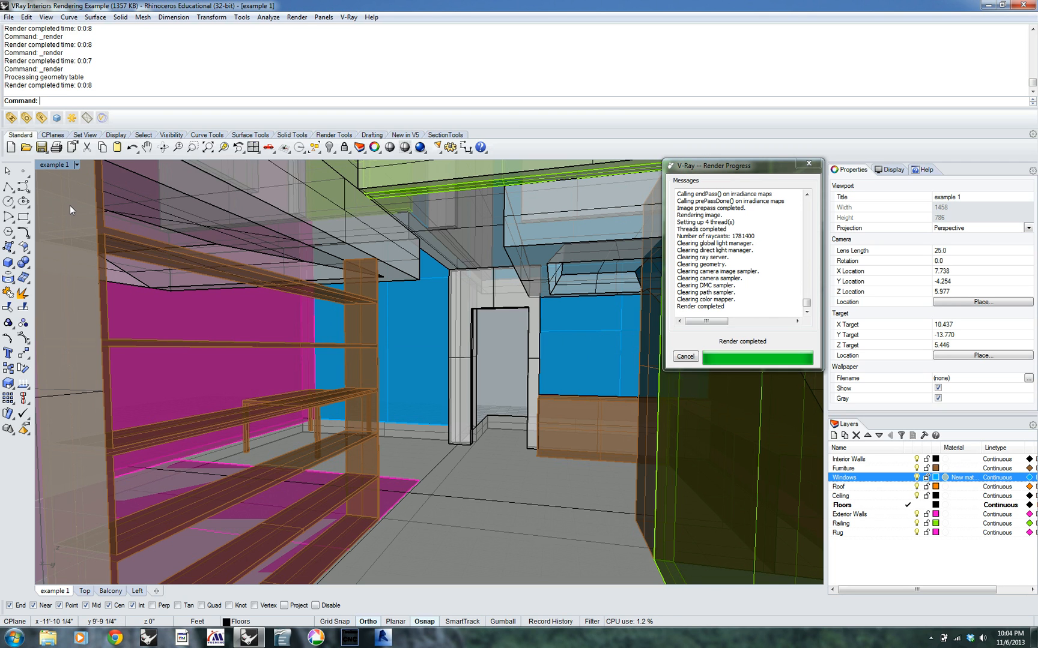
Try to switch the Interior Walls layer's material to a plug-in material
{"action": "left_click", "coordinate": [954, 462]}
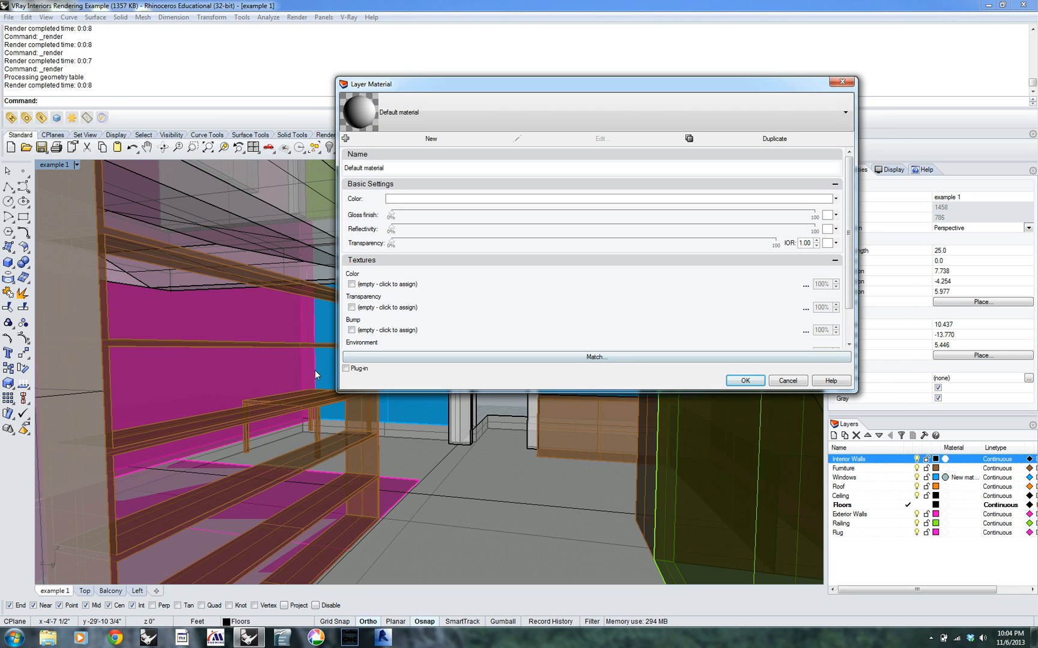
{"action": "left_click", "coordinate": [346, 370]}
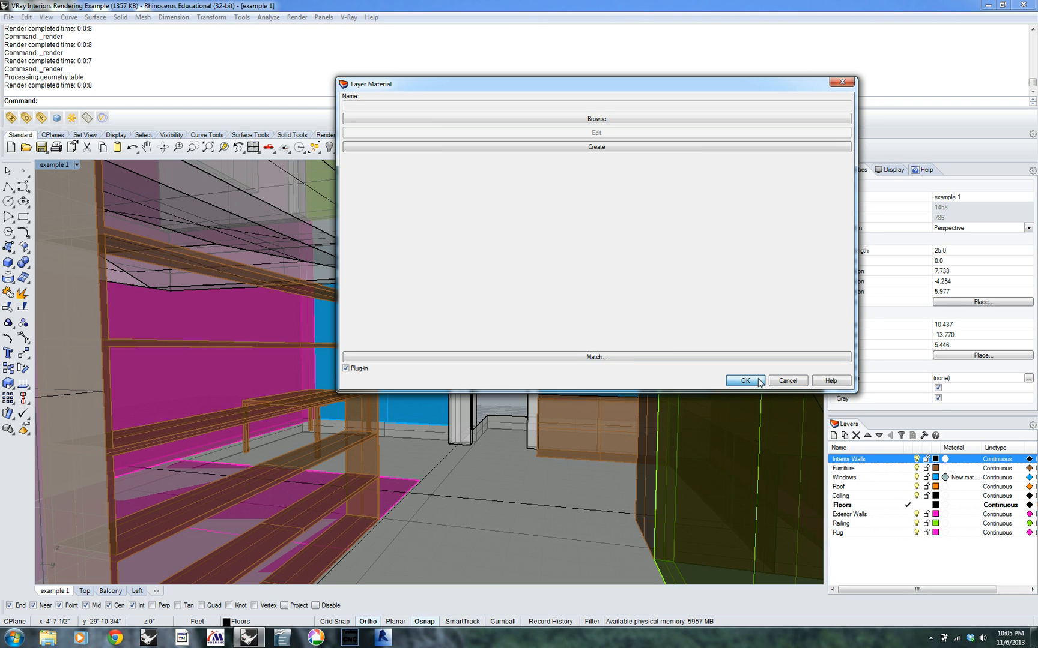
{"action": "left_click", "coordinate": [759, 382]}
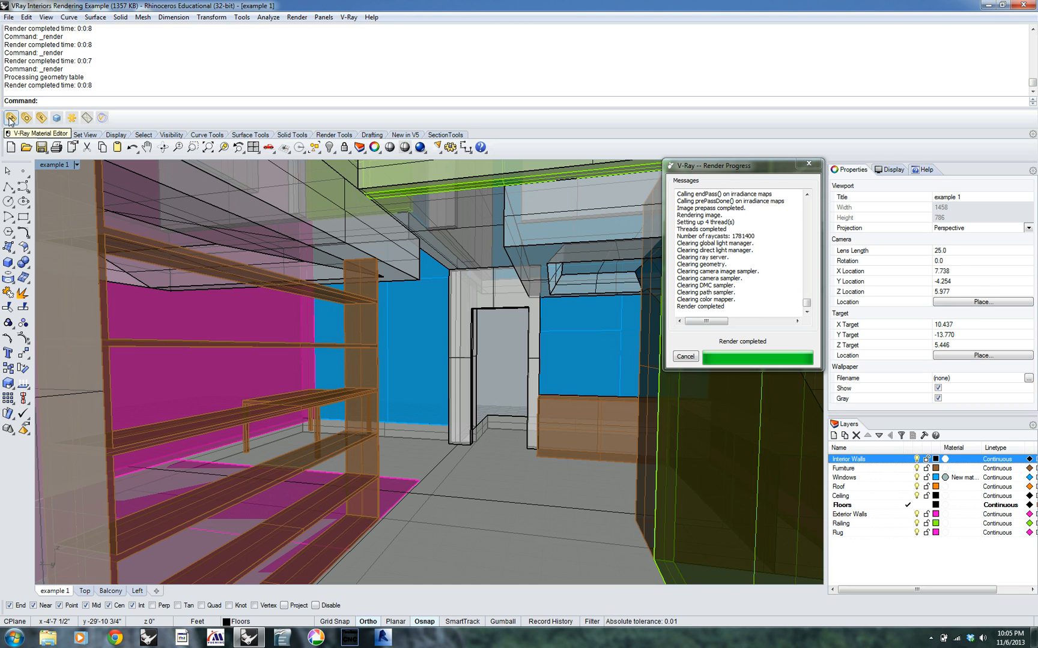
Set the diffuse color of DefaultMaterial in the V-Ray Material Editor to off-white, RGB 237, 232, 220
{"action": "left_click", "coordinate": [10, 119]}
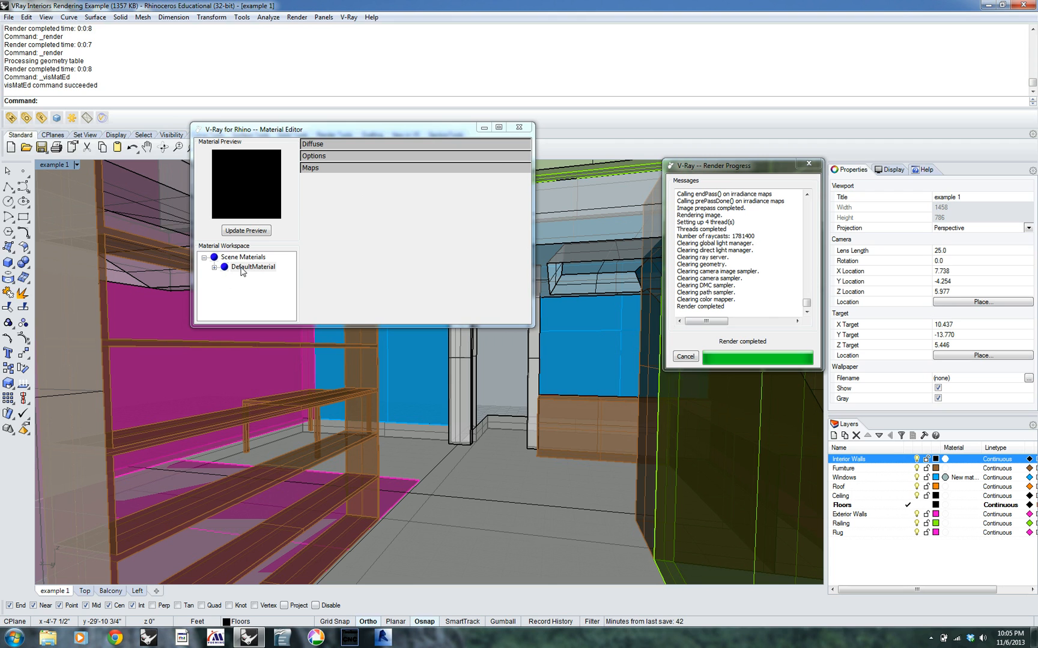
{"action": "left_click", "coordinate": [223, 269]}
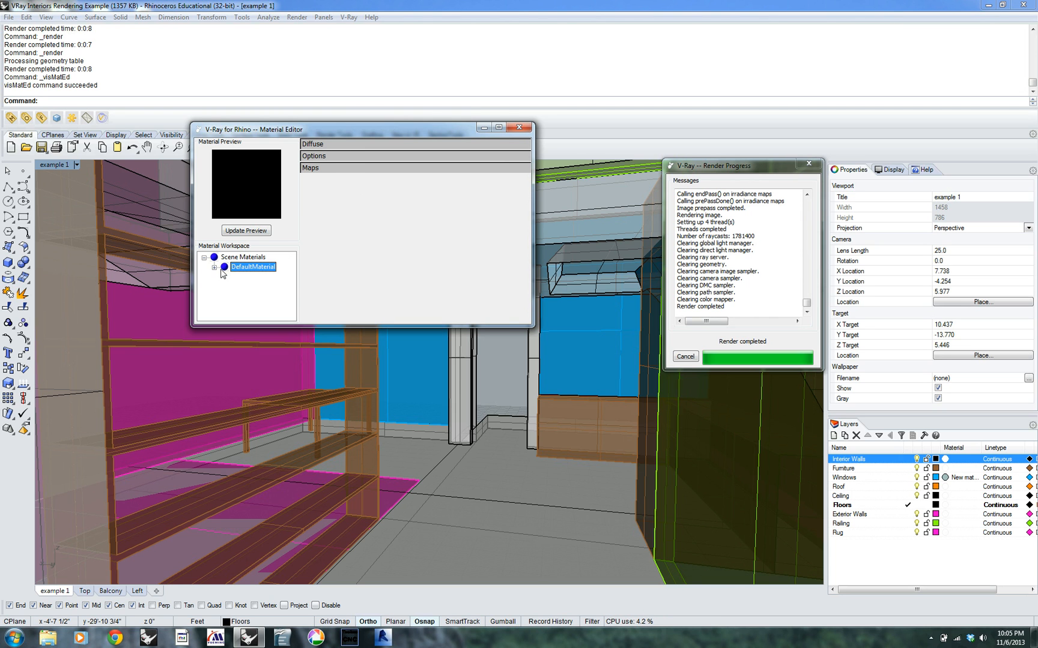
{"action": "left_click", "coordinate": [345, 144]}
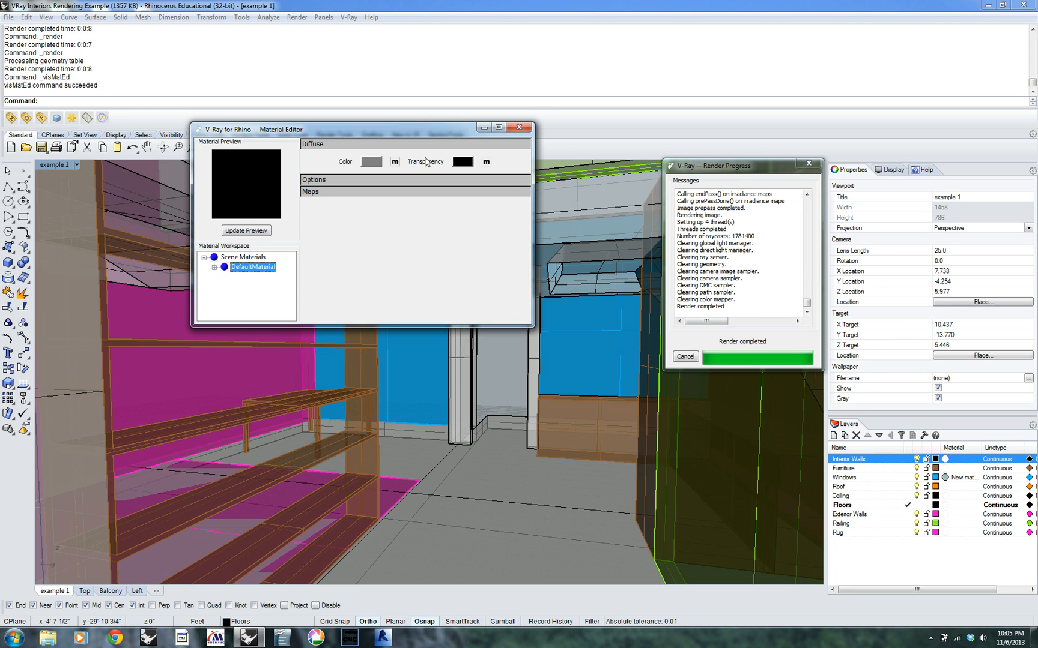
{"action": "left_click", "coordinate": [371, 162]}
{"action": "left_click", "coordinate": [411, 170]}
{"action": "left_click_drag", "start_coordinate": [412, 171], "coordinate": [408, 172]}
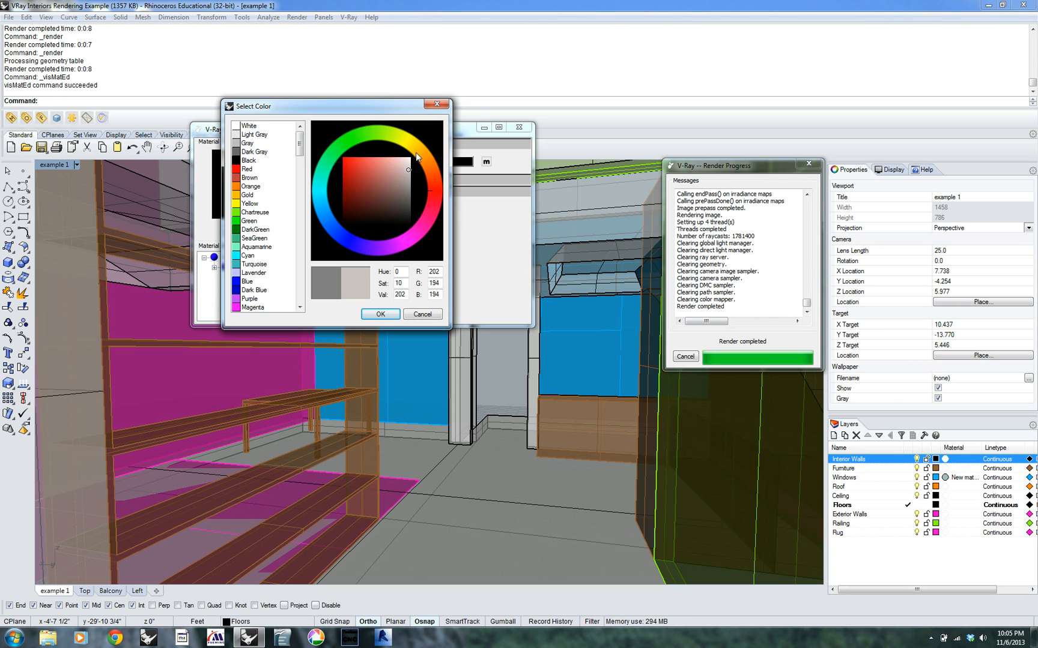
{"action": "left_click", "coordinate": [420, 152]}
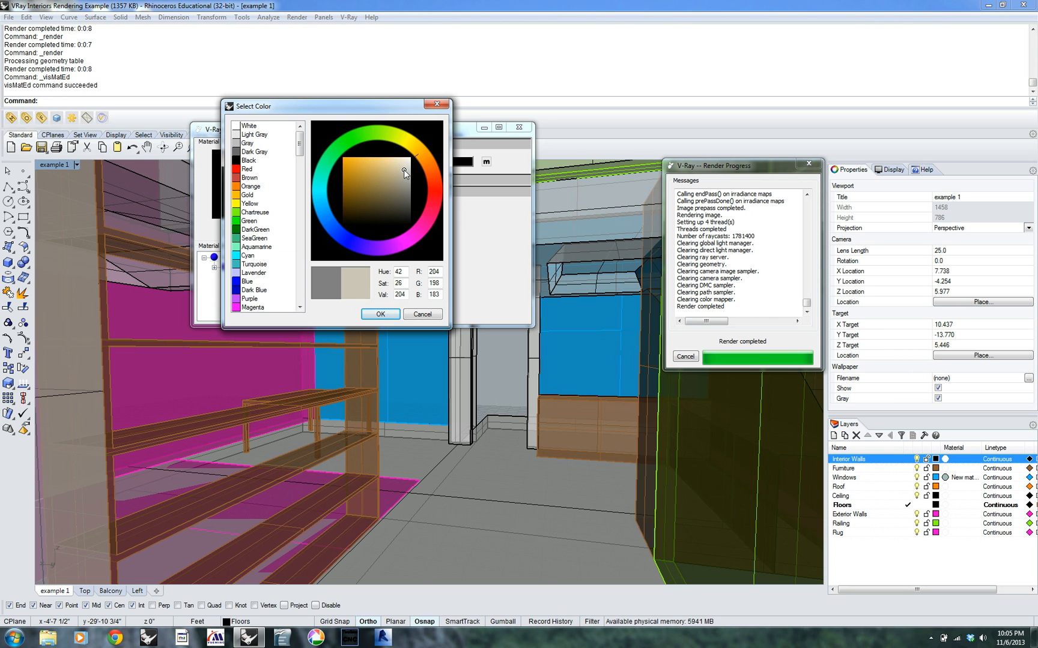
{"action": "left_click_drag", "start_coordinate": [403, 169], "coordinate": [406, 162]}
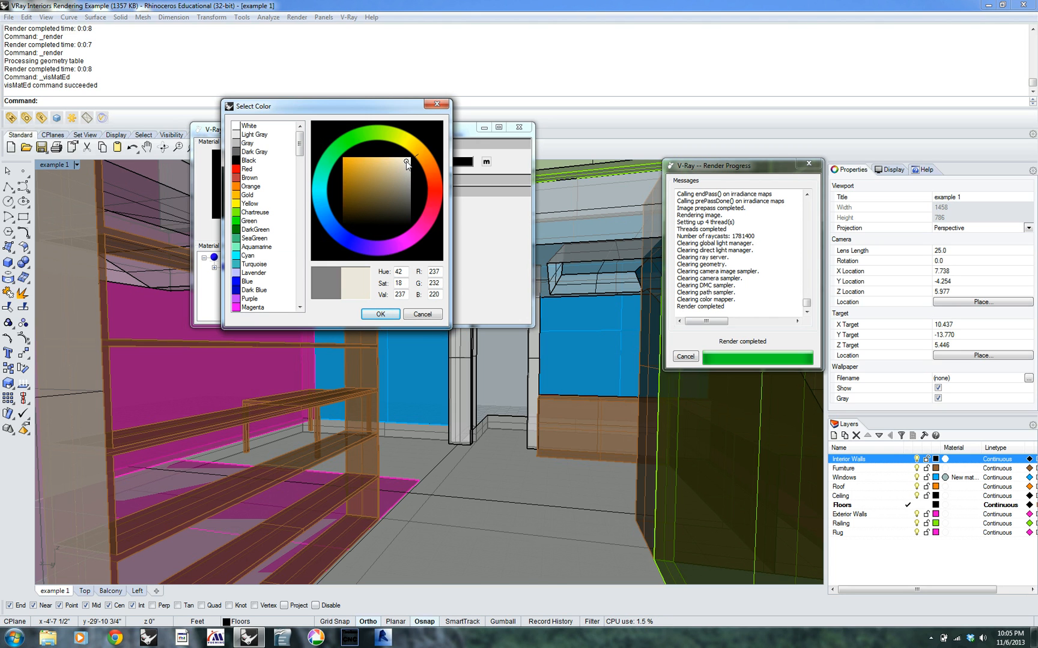
{"action": "left_click", "coordinate": [382, 314]}
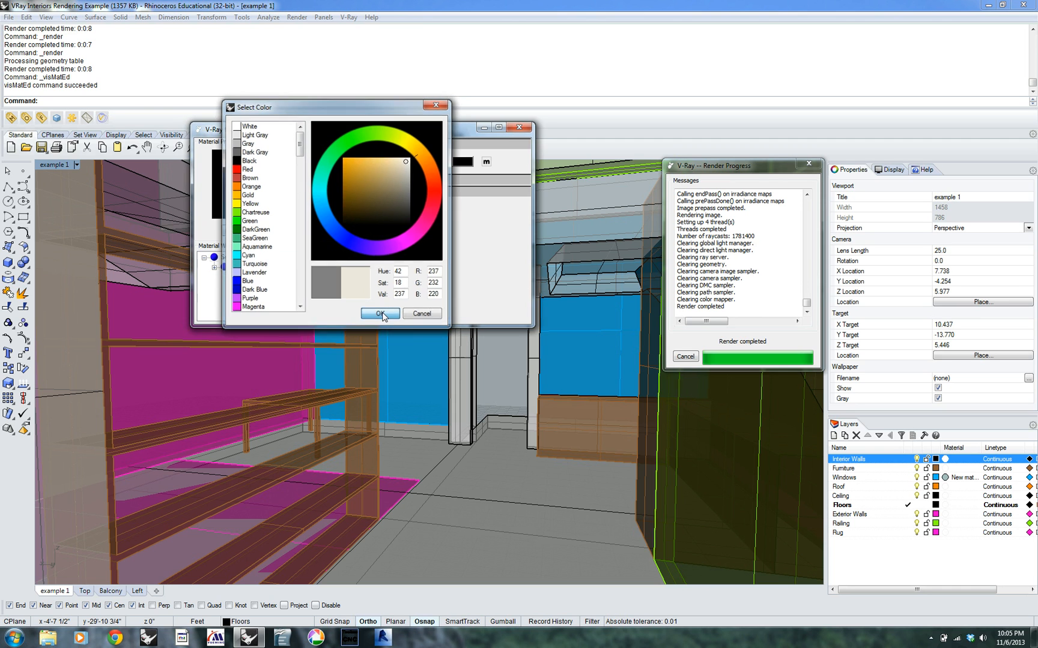
Rename DefaultMaterial as "Interior Walls" and close the V-Ray Material Editor
{"action": "right_click", "coordinate": [248, 267]}
{"action": "left_click", "coordinate": [293, 272]}
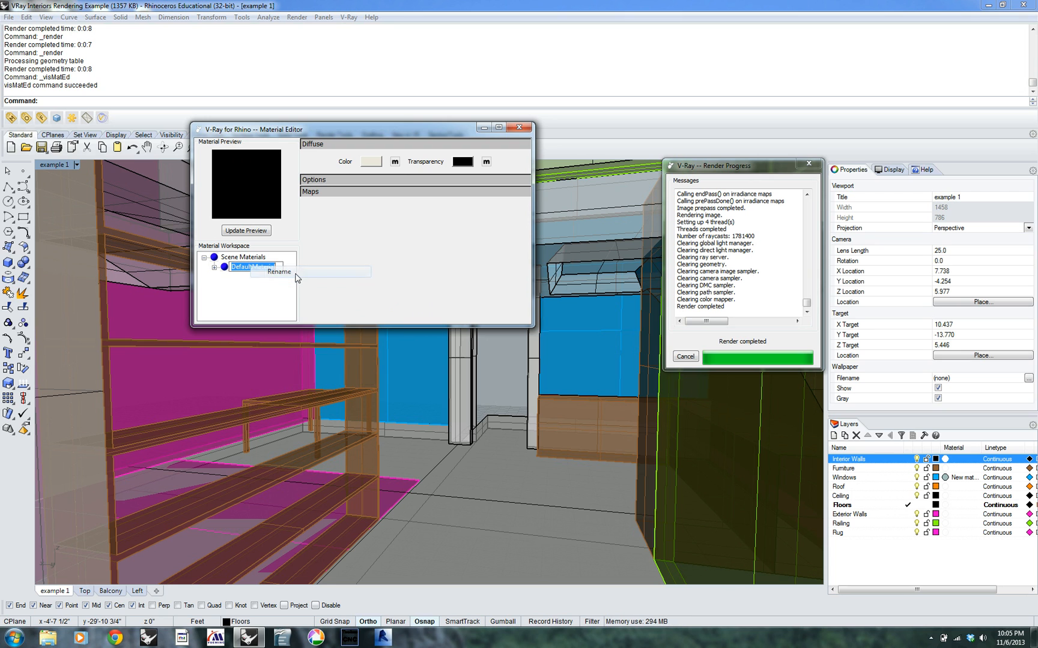
{"action": "type", "text": "z"}
{"action": "type", "text": "nter"}
{"action": "type", "text": "ior Walls"}
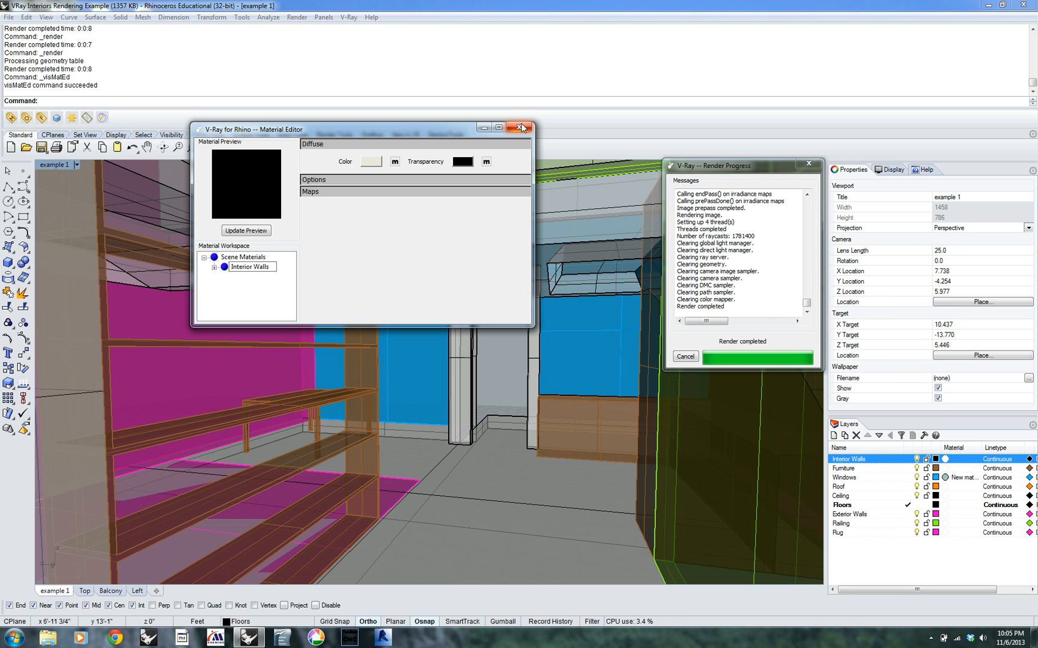
{"action": "left_click", "coordinate": [294, 297]}
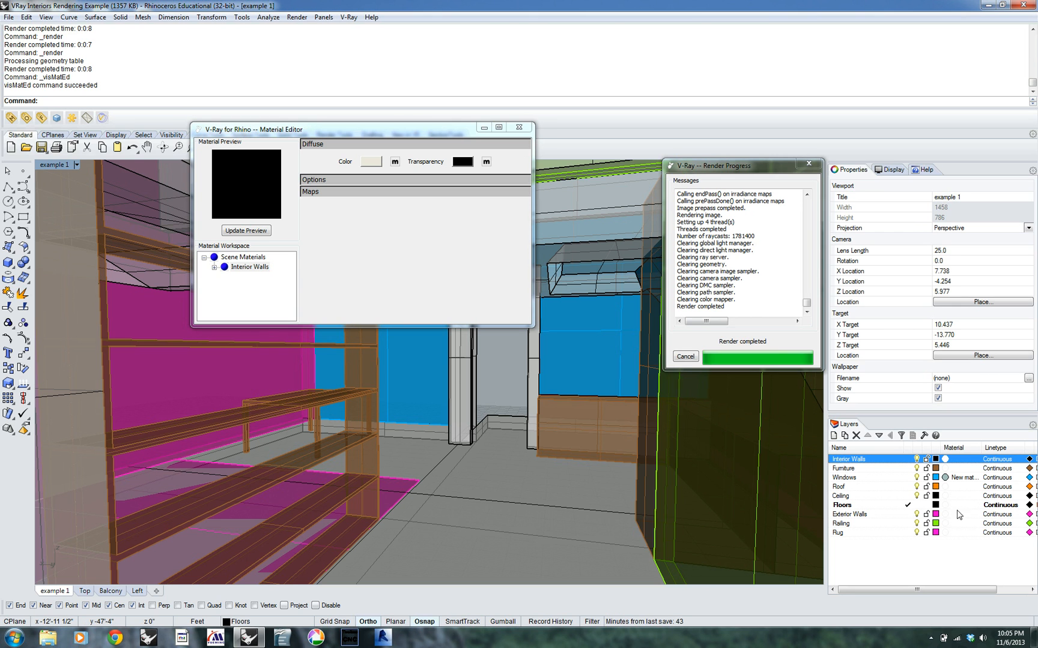
{"action": "left_click", "coordinate": [519, 125]}
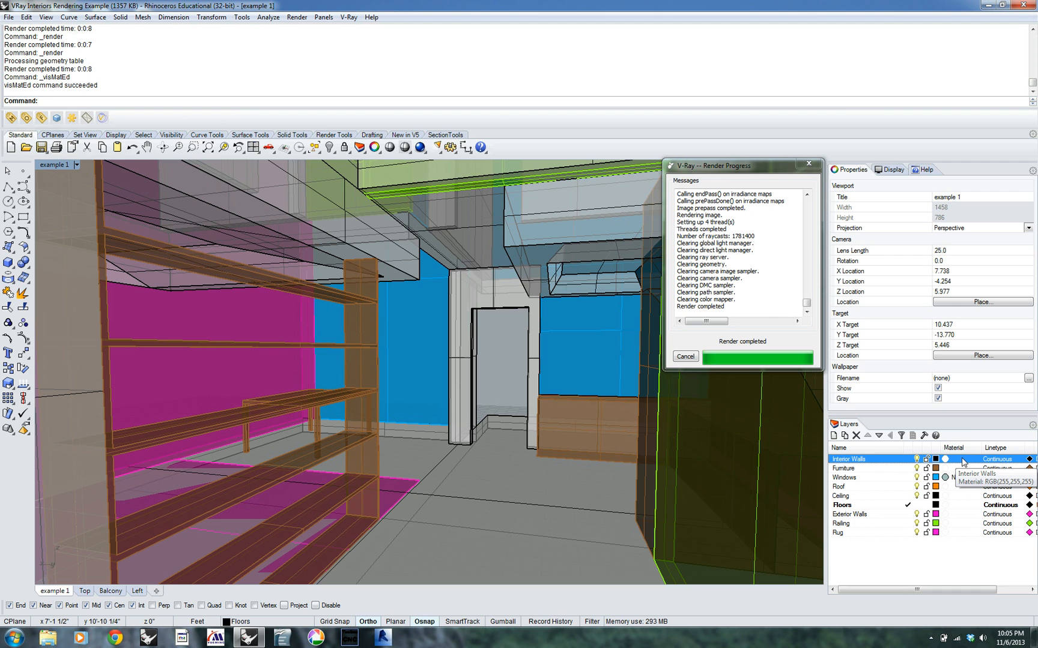
Assign the Interior Walls V-Ray plug-in material to the Interior Walls layer
{"action": "left_click", "coordinate": [961, 462]}
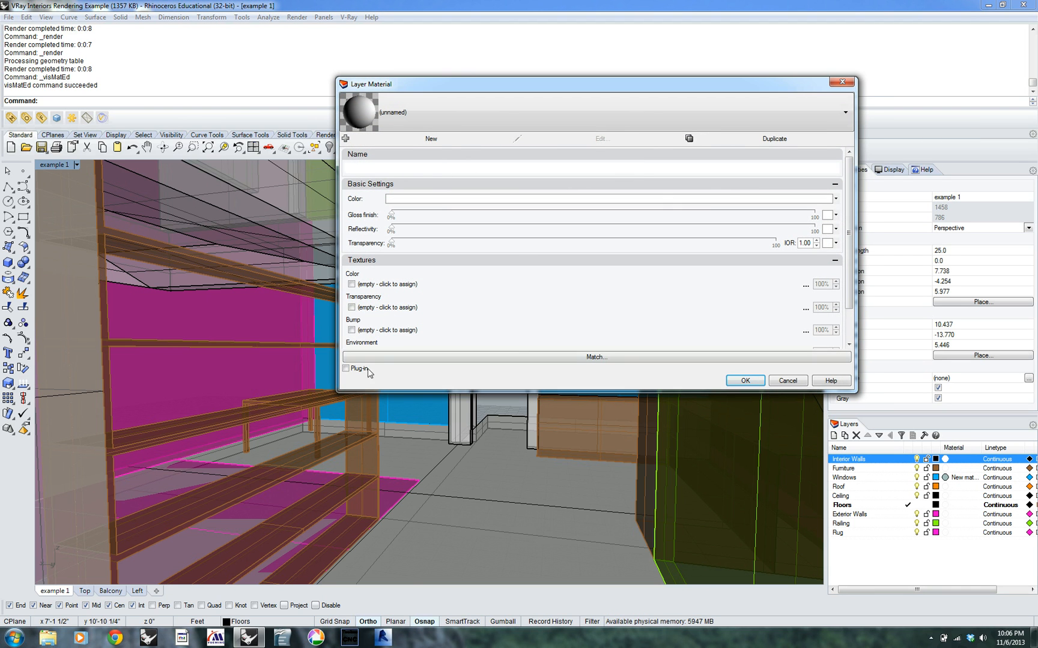
{"action": "left_click", "coordinate": [346, 369]}
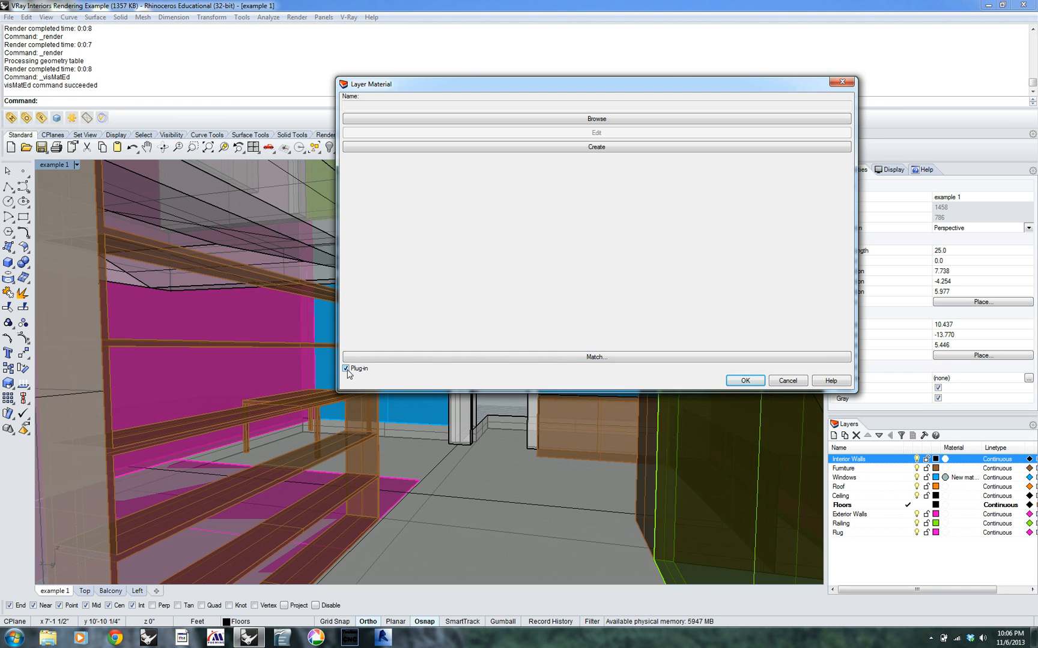
{"action": "left_click", "coordinate": [673, 123]}
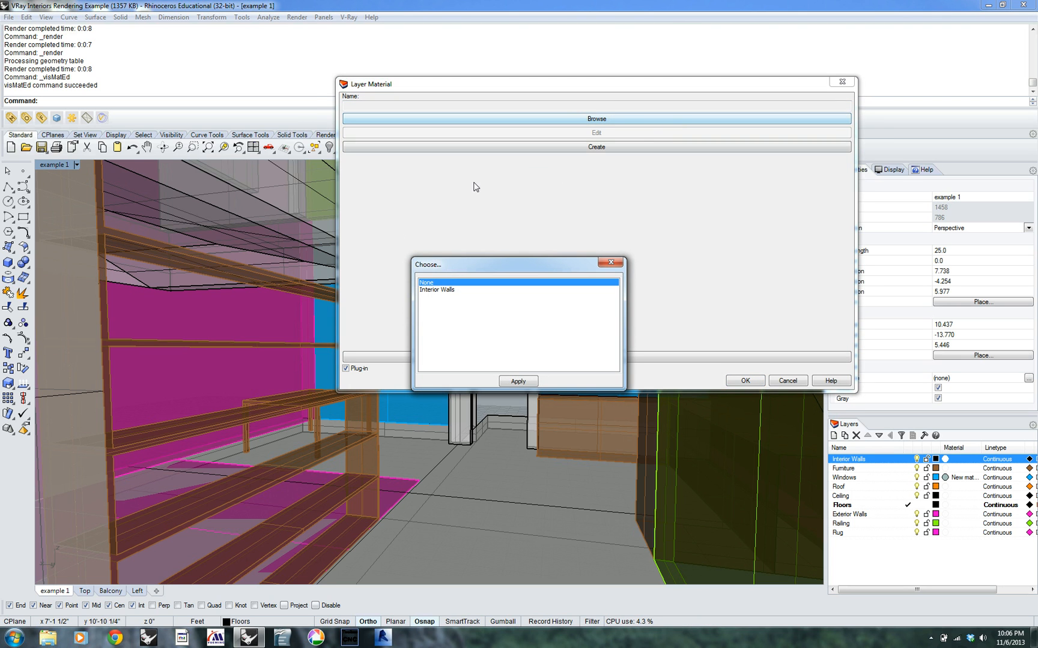
{"action": "left_click", "coordinate": [444, 291]}
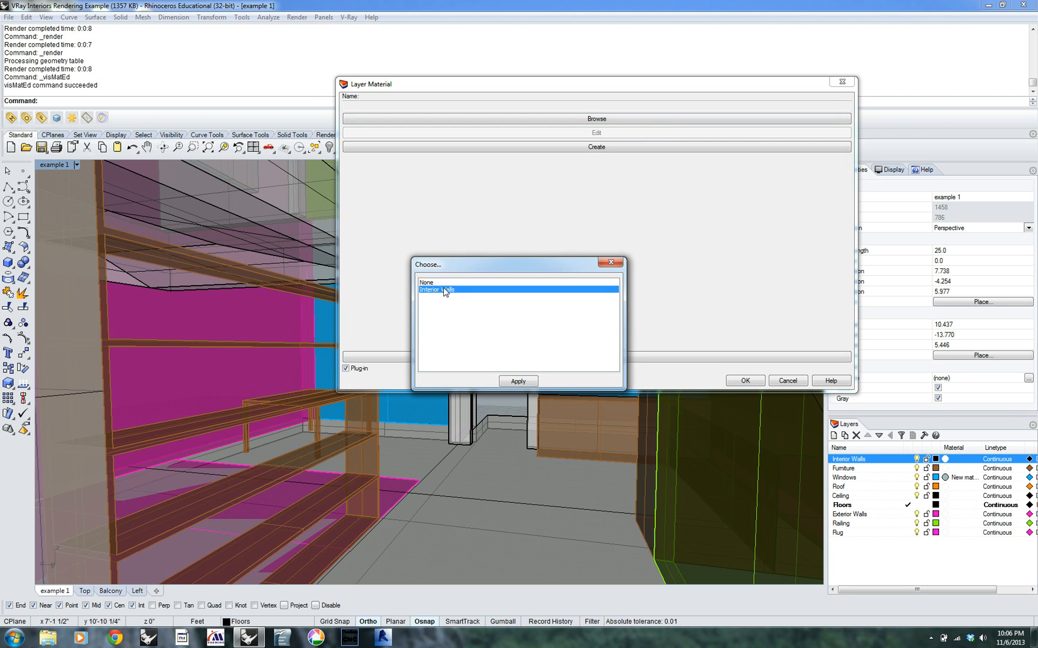
{"action": "left_click", "coordinate": [518, 382]}
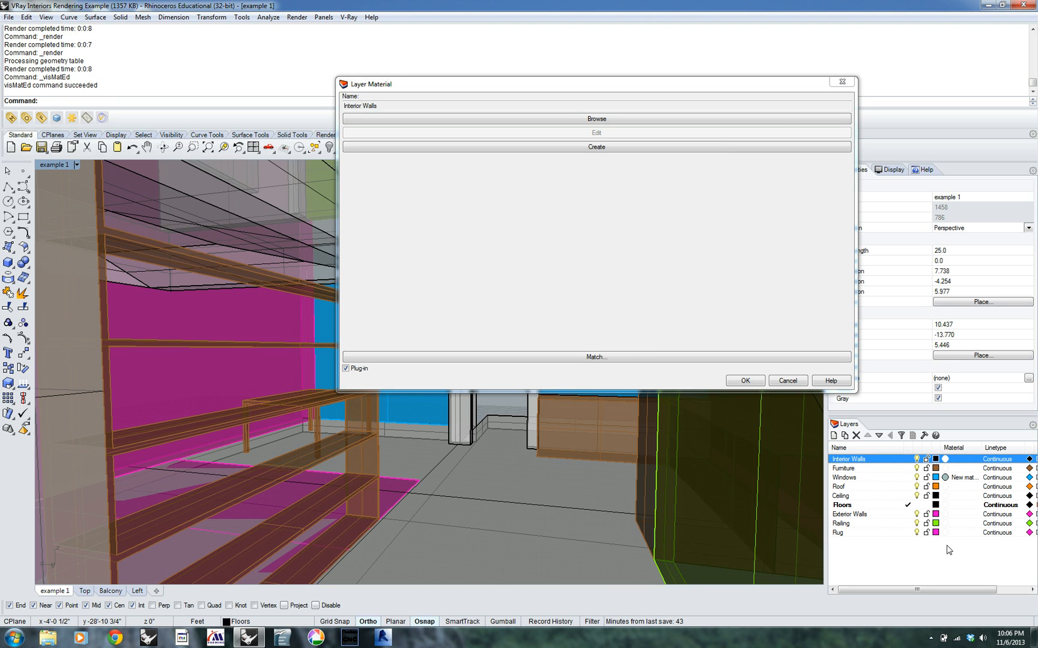
{"action": "left_click", "coordinate": [744, 381]}
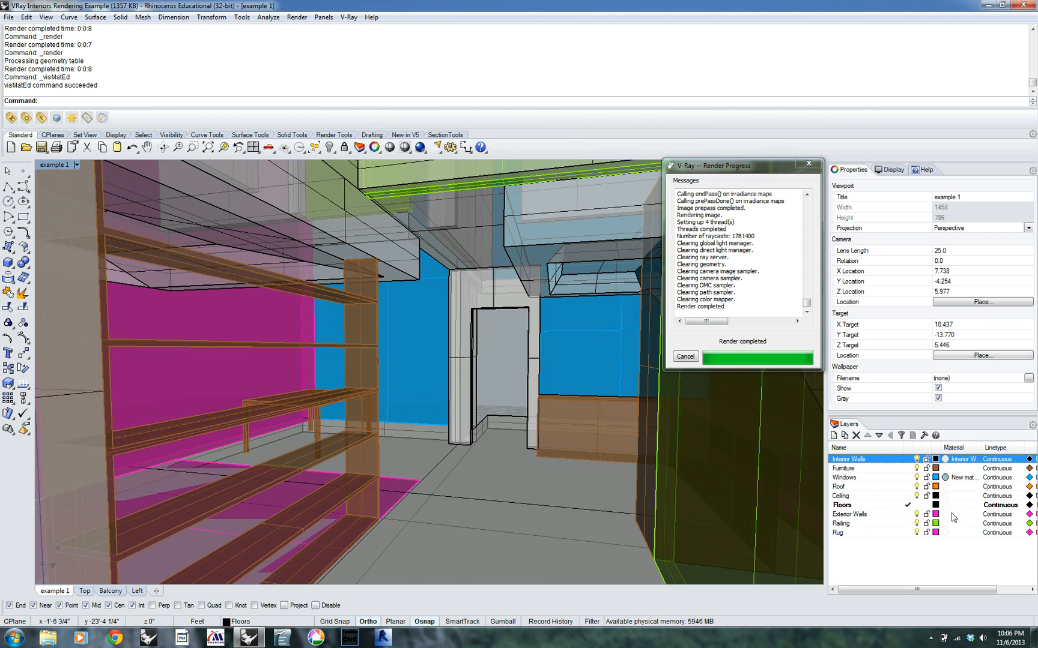
Assign the Interior Walls plug-in material to the Exterior Walls layer and close the V-Ray render progress window
{"action": "left_click", "coordinate": [953, 515]}
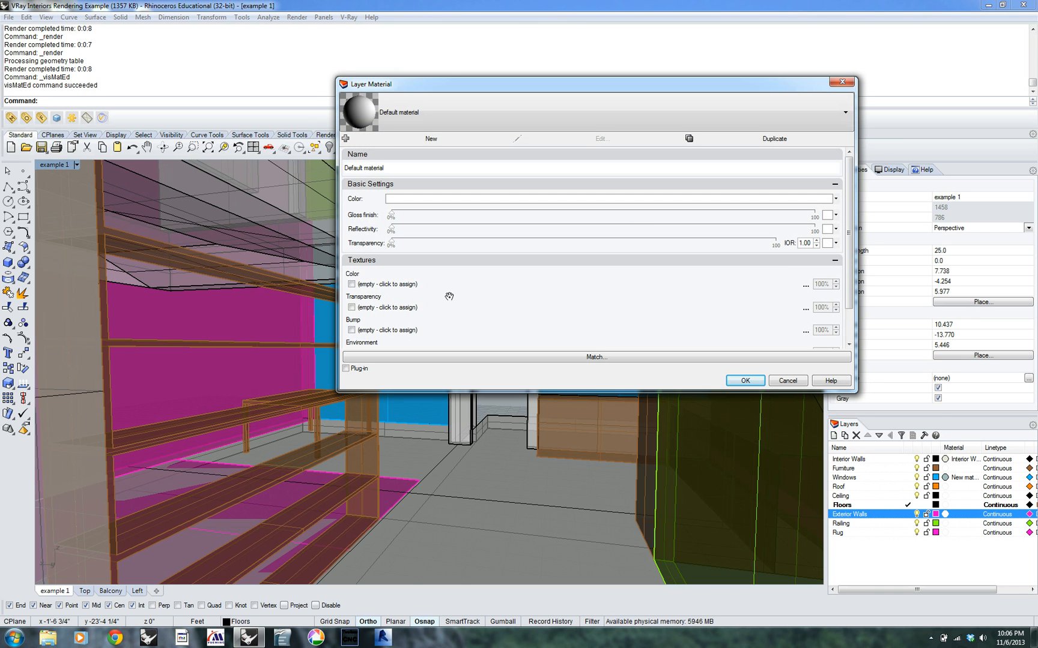
{"action": "left_click", "coordinate": [346, 369]}
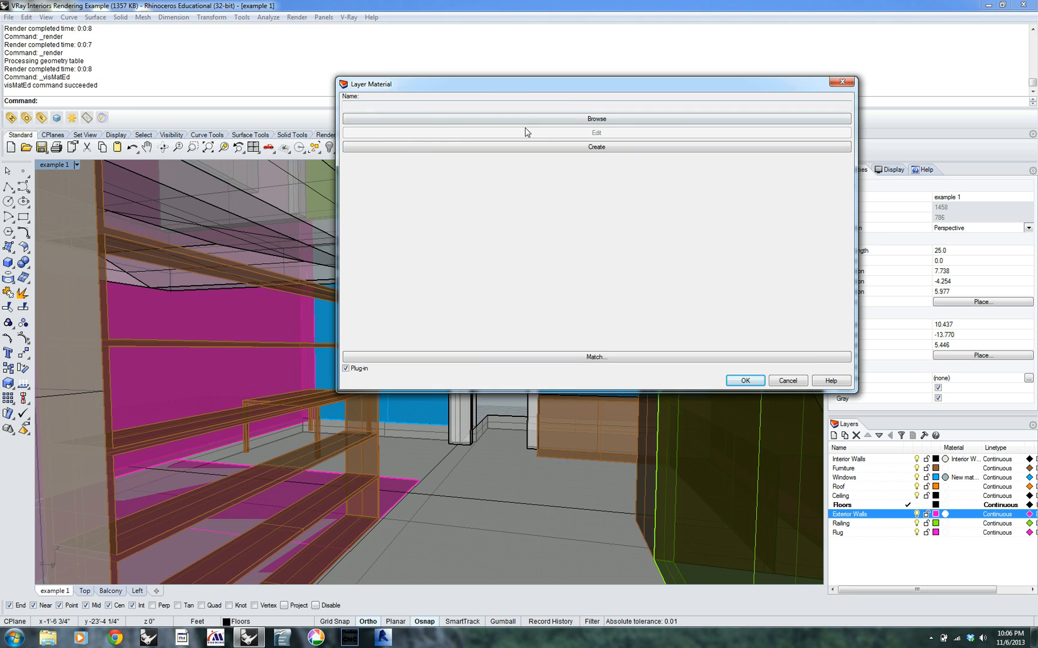
{"action": "left_click", "coordinate": [608, 119]}
{"action": "left_click", "coordinate": [487, 290]}
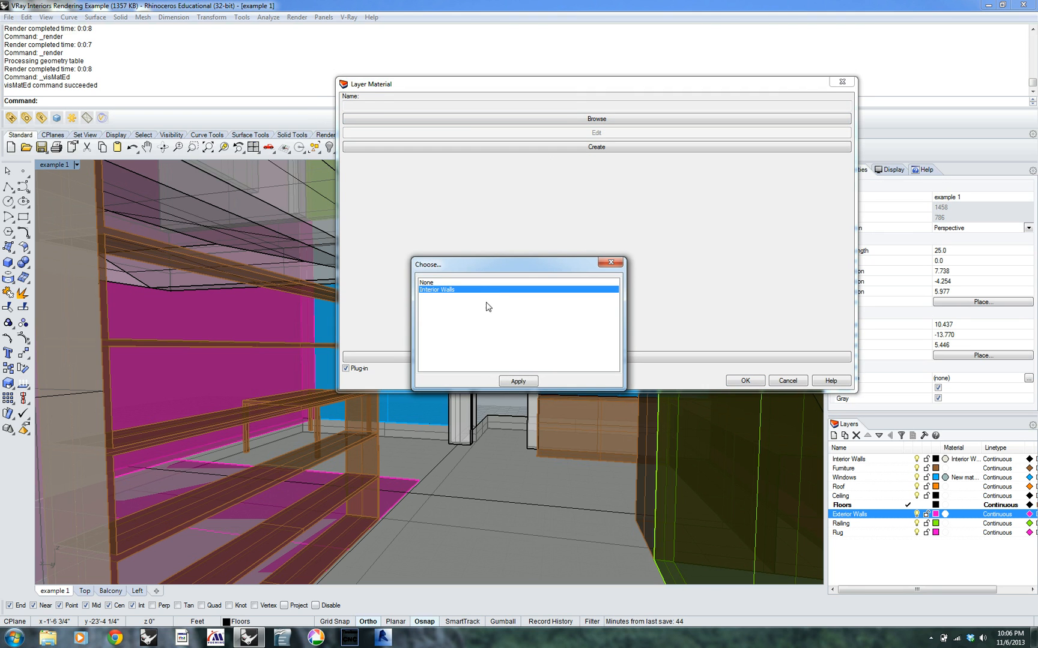
{"action": "left_click", "coordinate": [517, 382]}
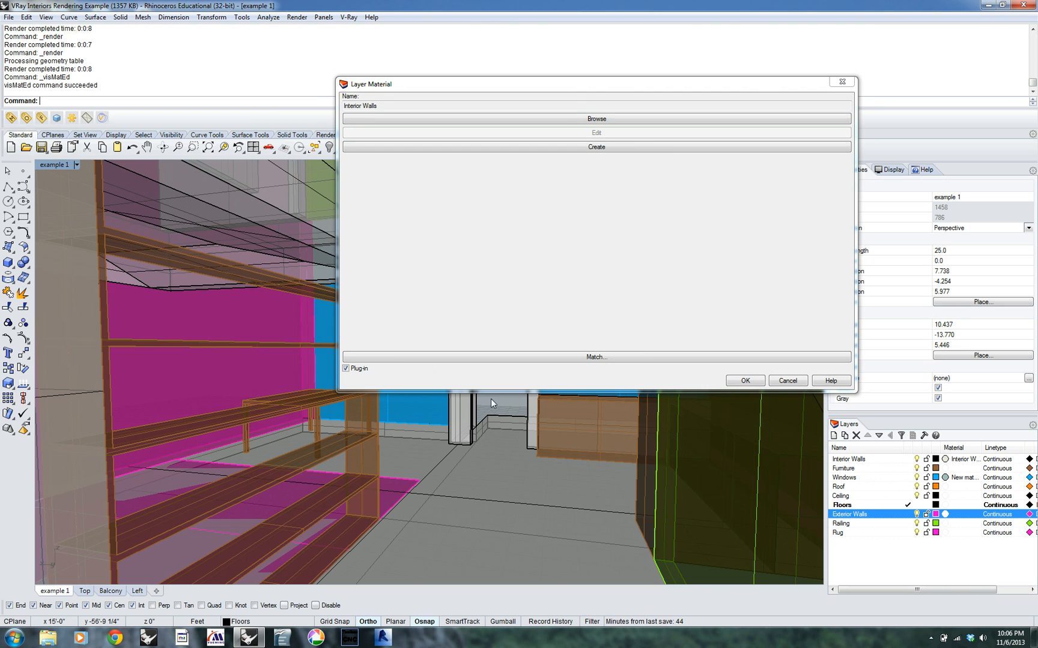
{"action": "left_click", "coordinate": [762, 382]}
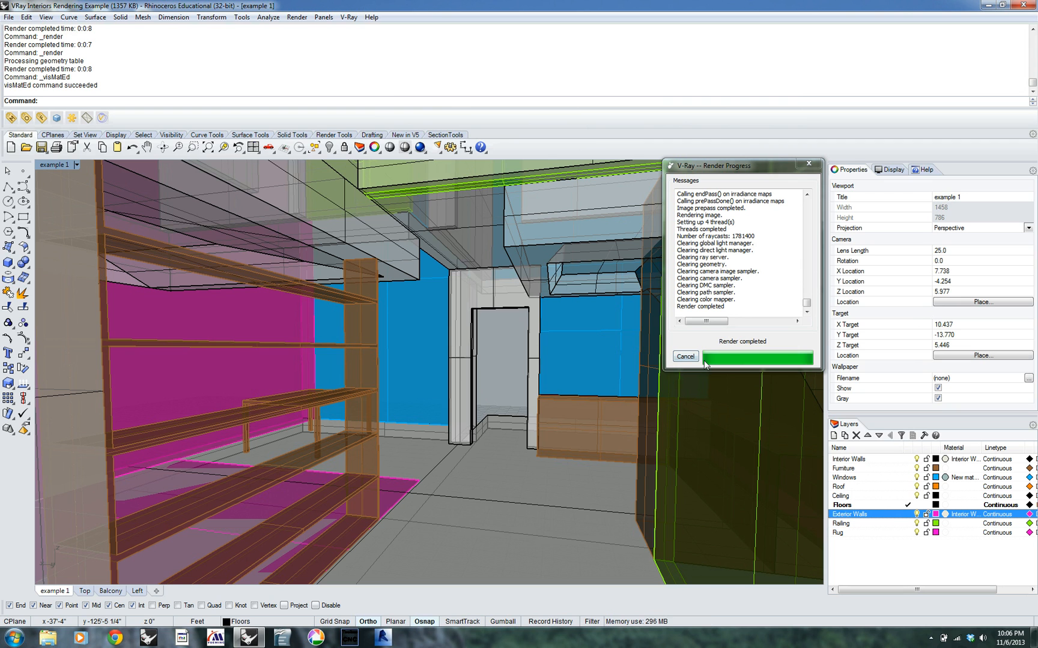
{"action": "left_click", "coordinate": [809, 163]}
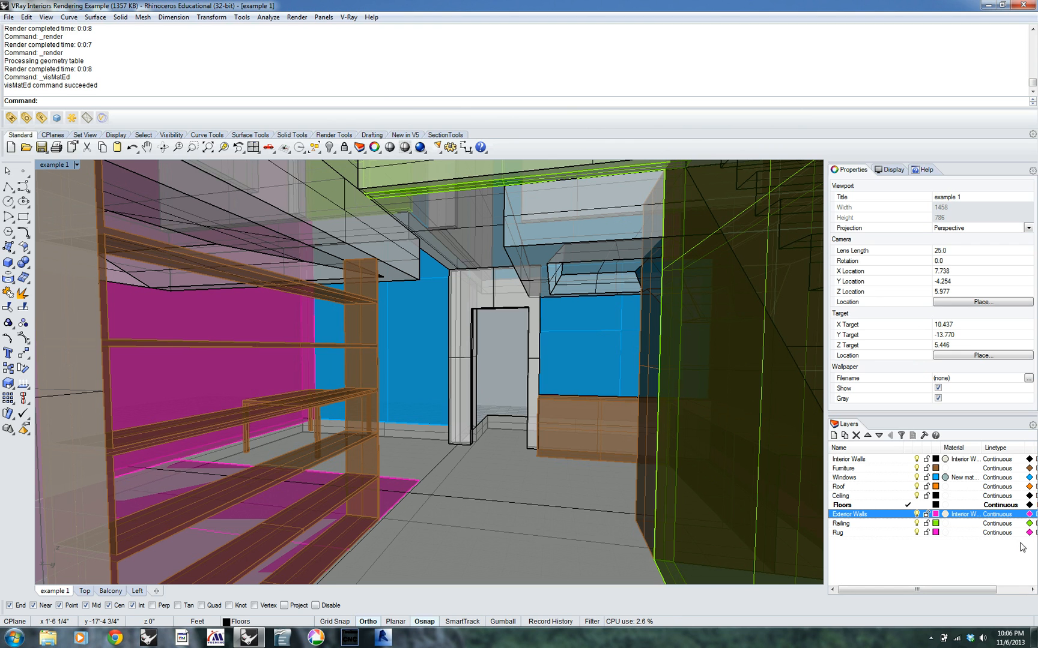
Assign the Interior Walls plug-in material to the Railing layer and test render the interior view
{"action": "left_click", "coordinate": [961, 523]}
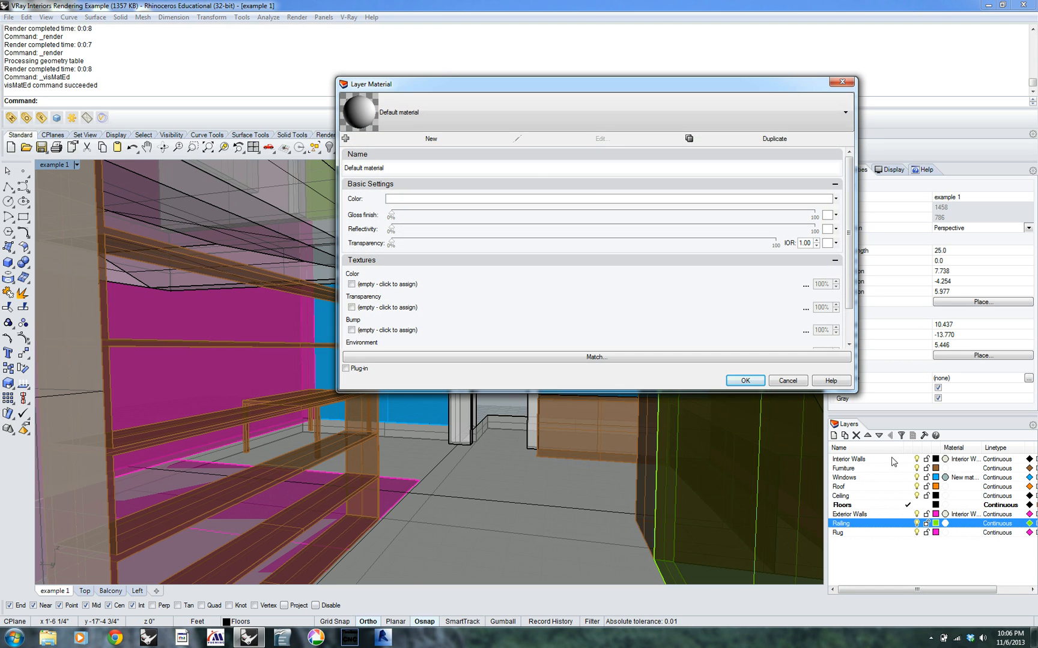
{"action": "left_click", "coordinate": [346, 368]}
{"action": "left_click", "coordinate": [613, 120]}
{"action": "left_click", "coordinate": [444, 290]}
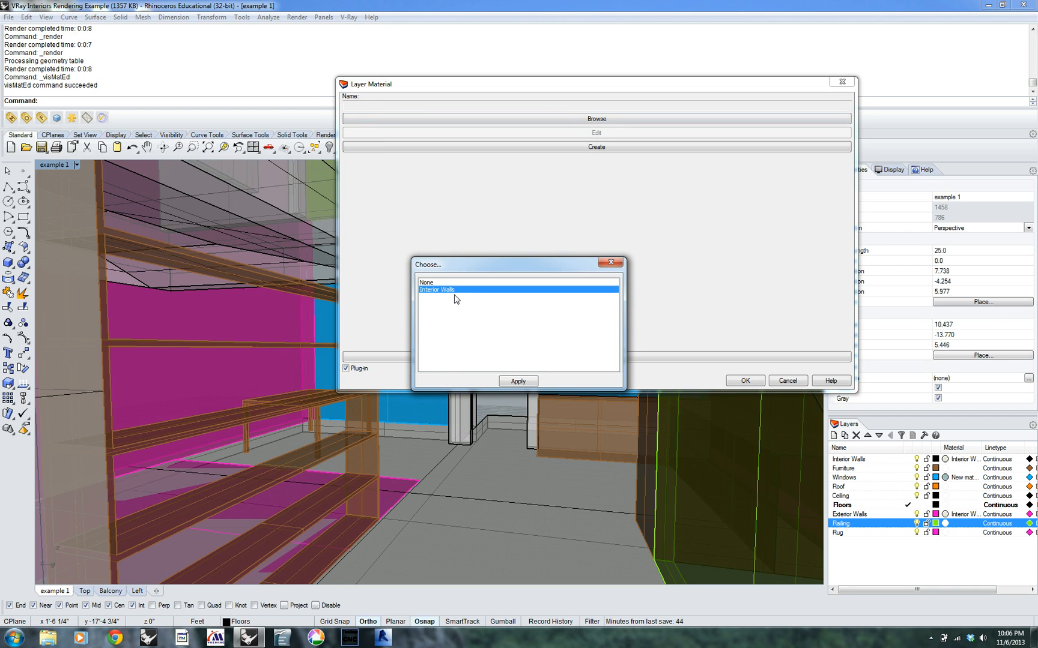
{"action": "left_click", "coordinate": [517, 381]}
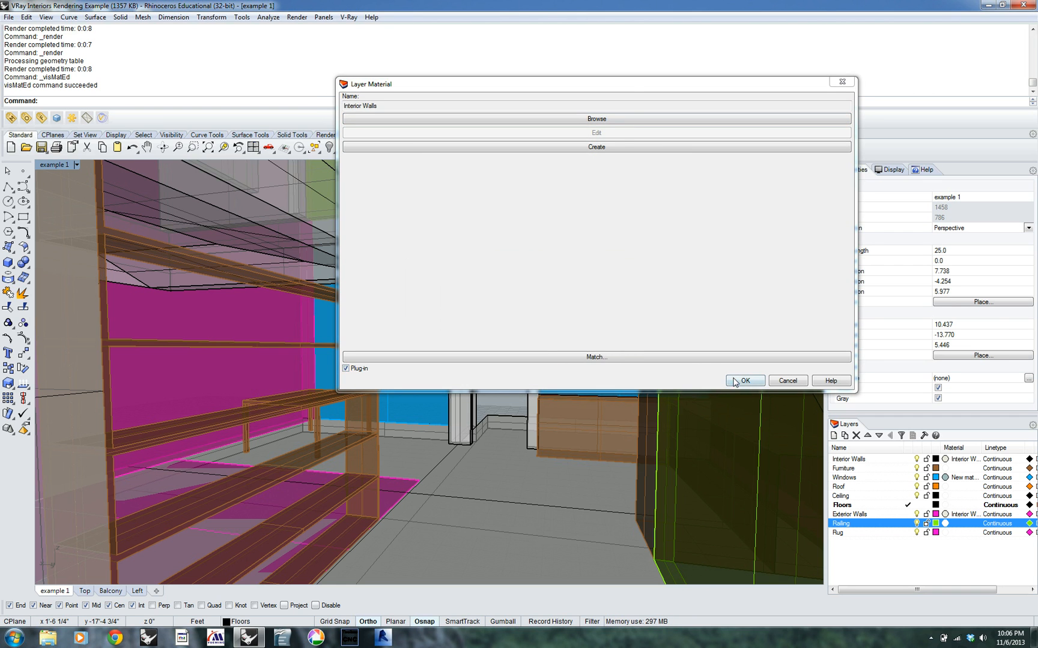
{"action": "left_click", "coordinate": [735, 382]}
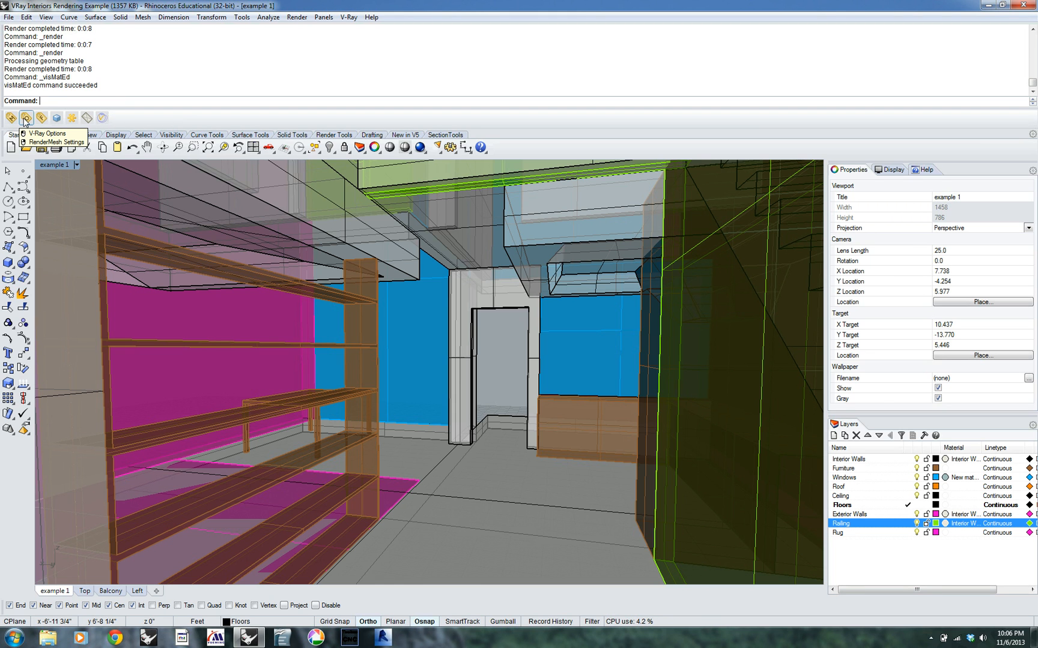
{"action": "left_click", "coordinate": [25, 118]}
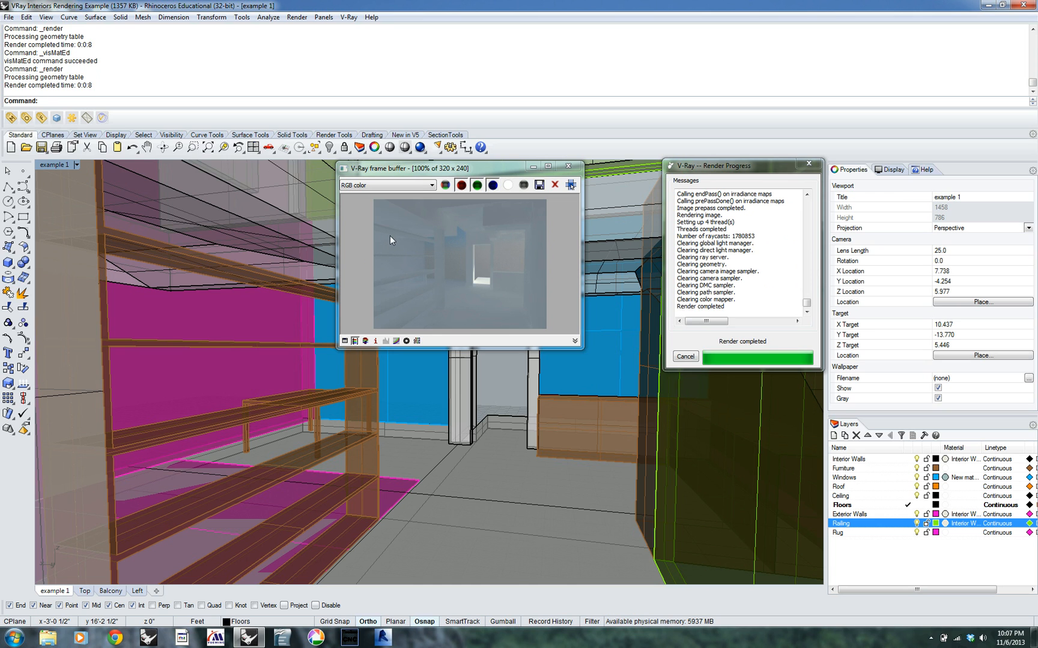
{"action": "left_click", "coordinate": [576, 168]}
Check how the material of the railing polysurface is assigned in its object properties
{"action": "left_click", "coordinate": [679, 499]}
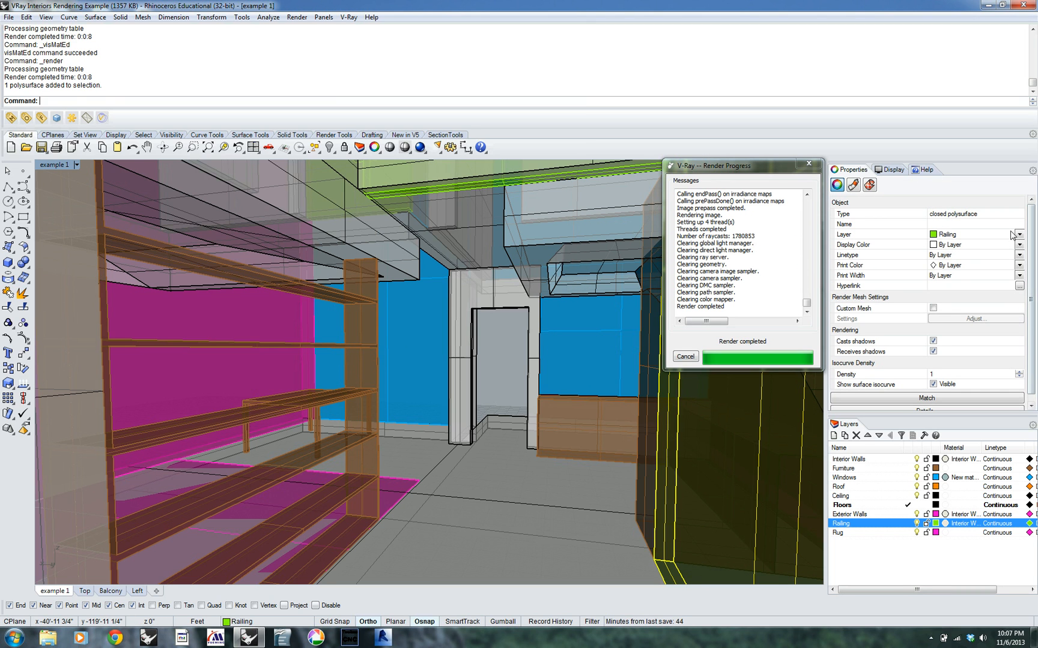
{"action": "left_click", "coordinate": [852, 185]}
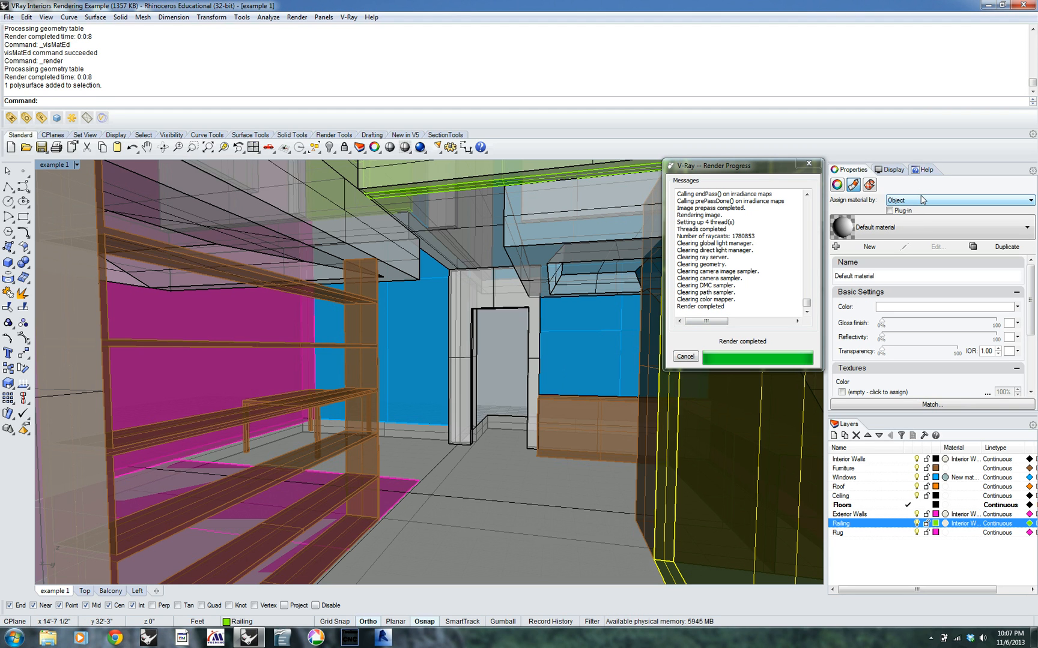
{"action": "left_click", "coordinate": [923, 200]}
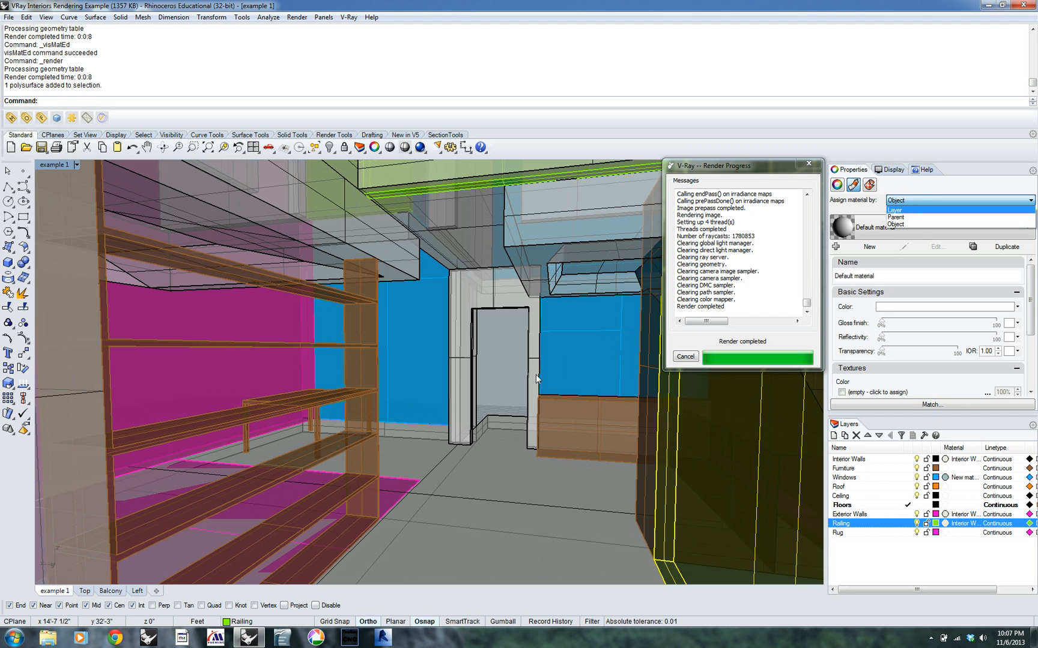
{"action": "left_click", "coordinate": [523, 382]}
{"action": "key", "text": "Escape"}
Select all objects, set their materials to be assigned by Layer, and test render the interior view
{"action": "type", "text": "SelA"}
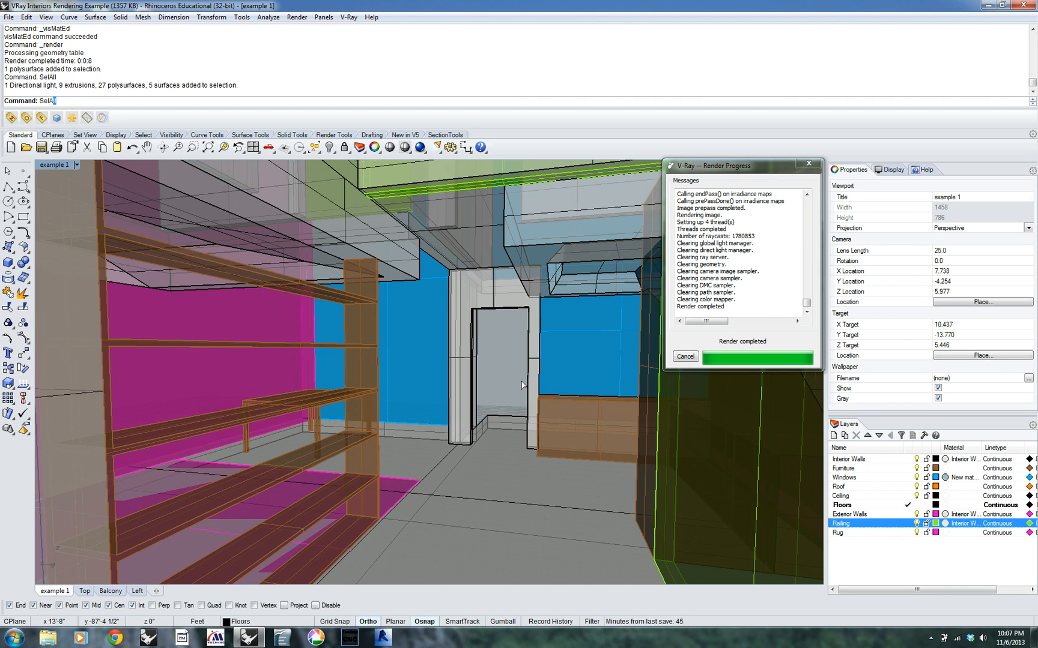
{"action": "key", "text": "Return"}
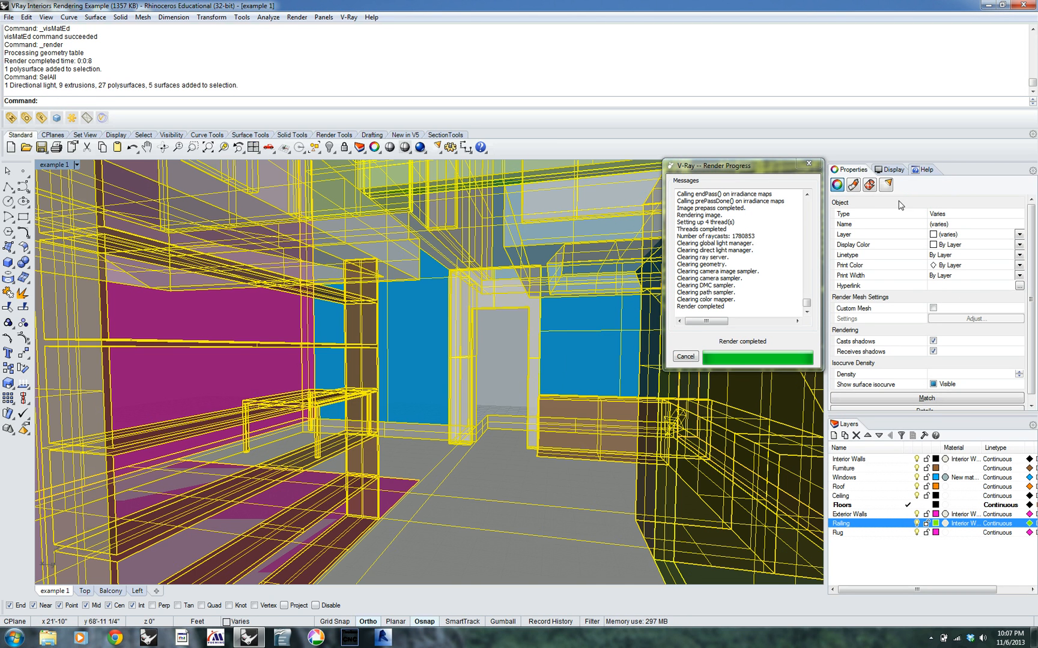
{"action": "left_click", "coordinate": [853, 185]}
{"action": "left_click", "coordinate": [928, 200]}
{"action": "left_click", "coordinate": [945, 211]}
{"action": "left_click", "coordinate": [509, 361]}
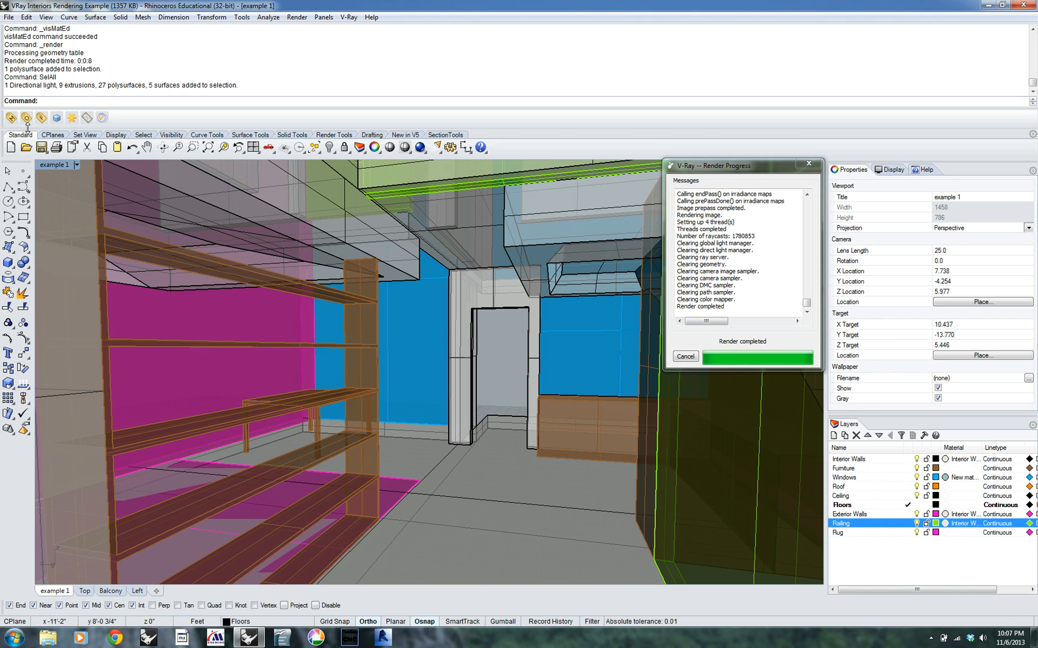
{"action": "left_click", "coordinate": [56, 118]}
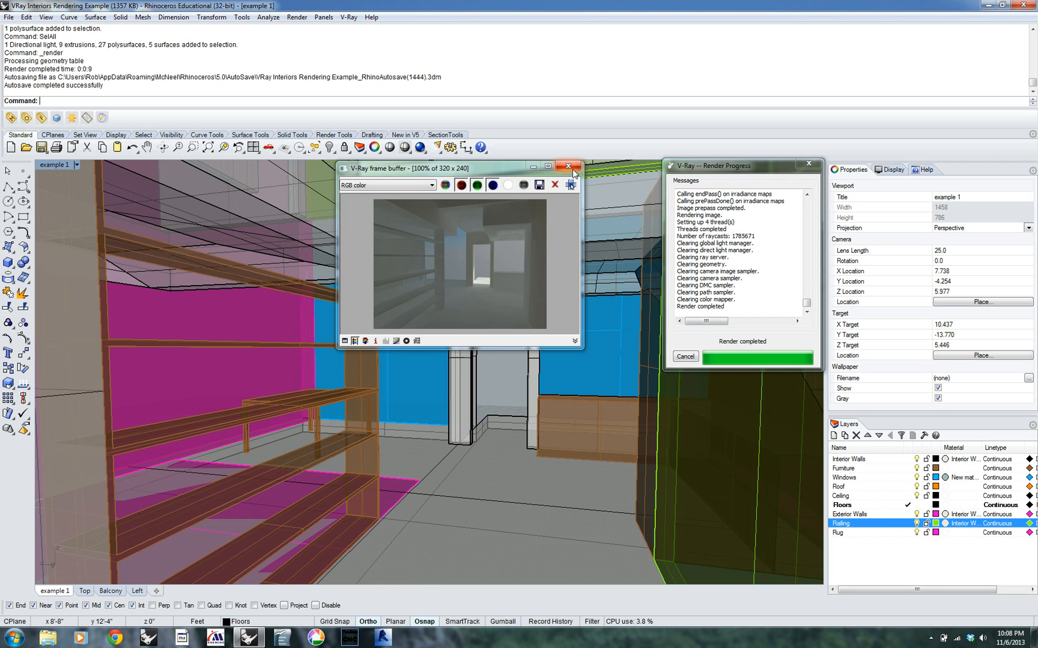
{"action": "left_click", "coordinate": [568, 167]}
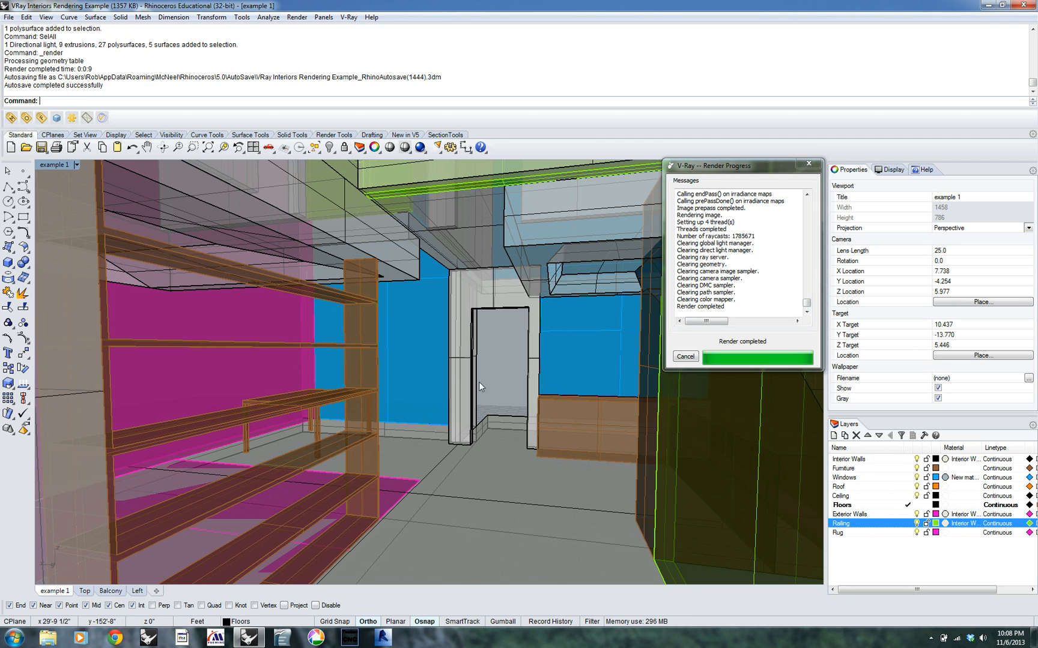
Add a new VRayMtl to the scene materials in the V-Ray Material Editor and rename it as "Wood"
{"action": "left_click", "coordinate": [12, 117]}
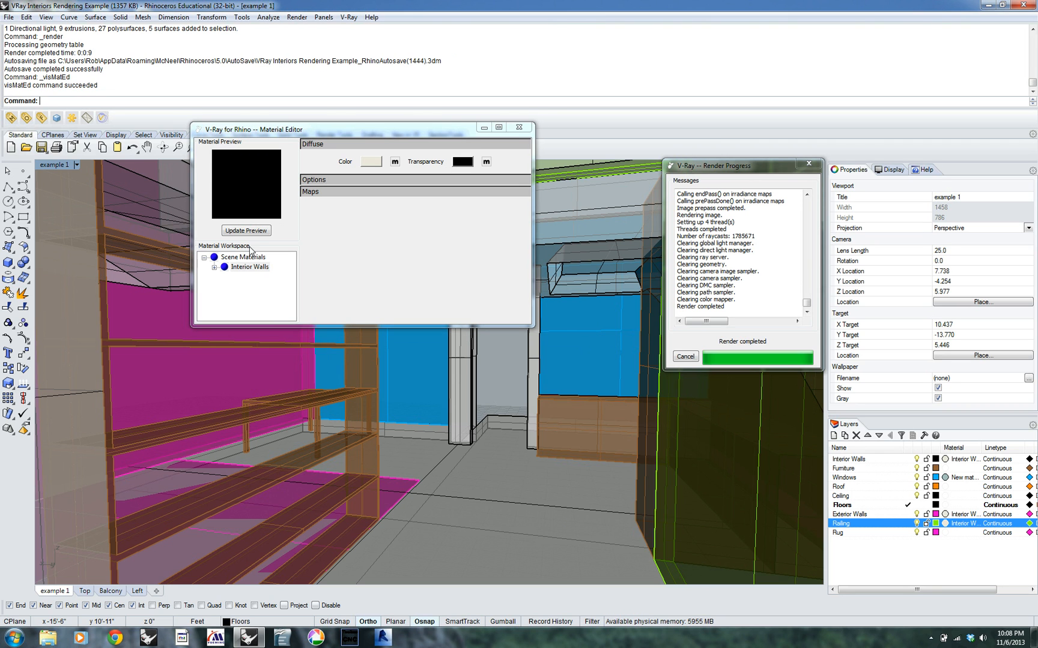
{"action": "left_click", "coordinate": [216, 260]}
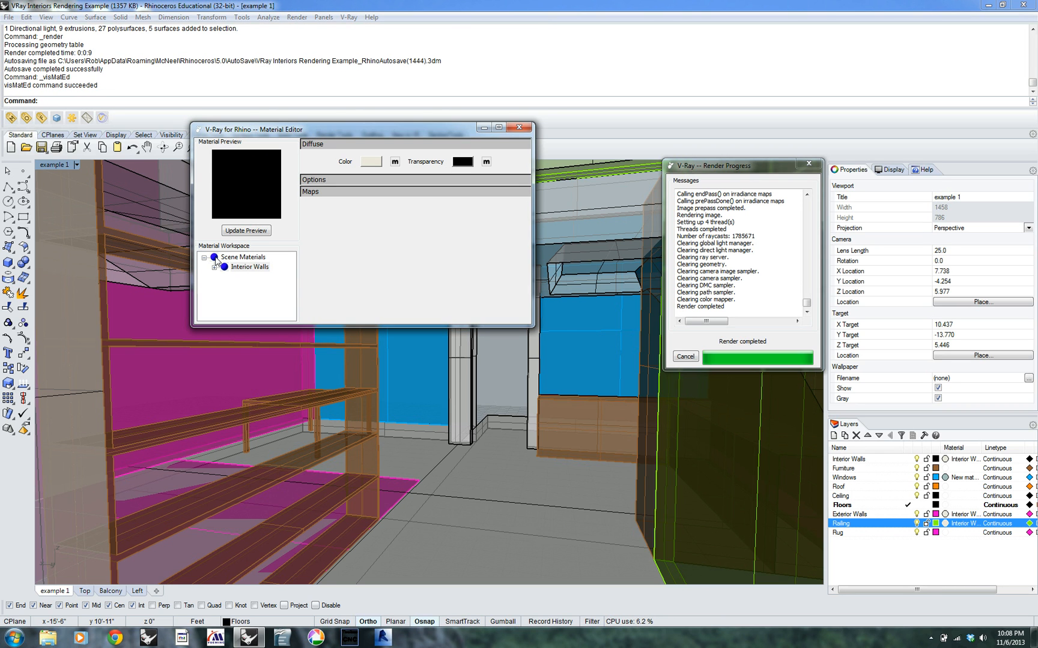
{"action": "left_click", "coordinate": [216, 260]}
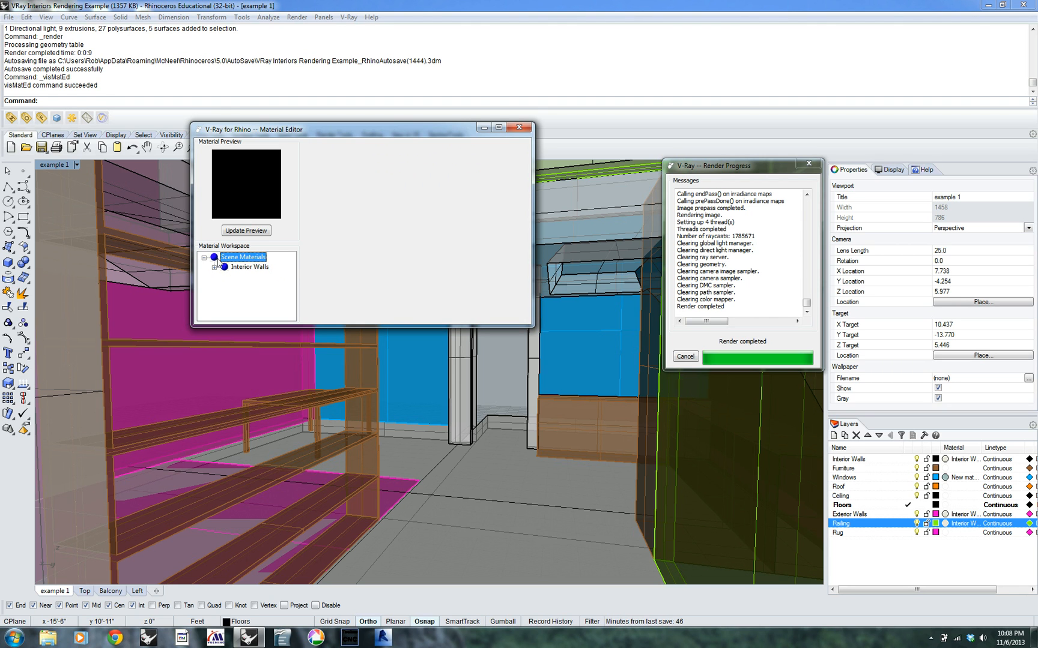
{"action": "right_click", "coordinate": [253, 261]}
{"action": "mouse_move", "coordinate": [289, 264]}
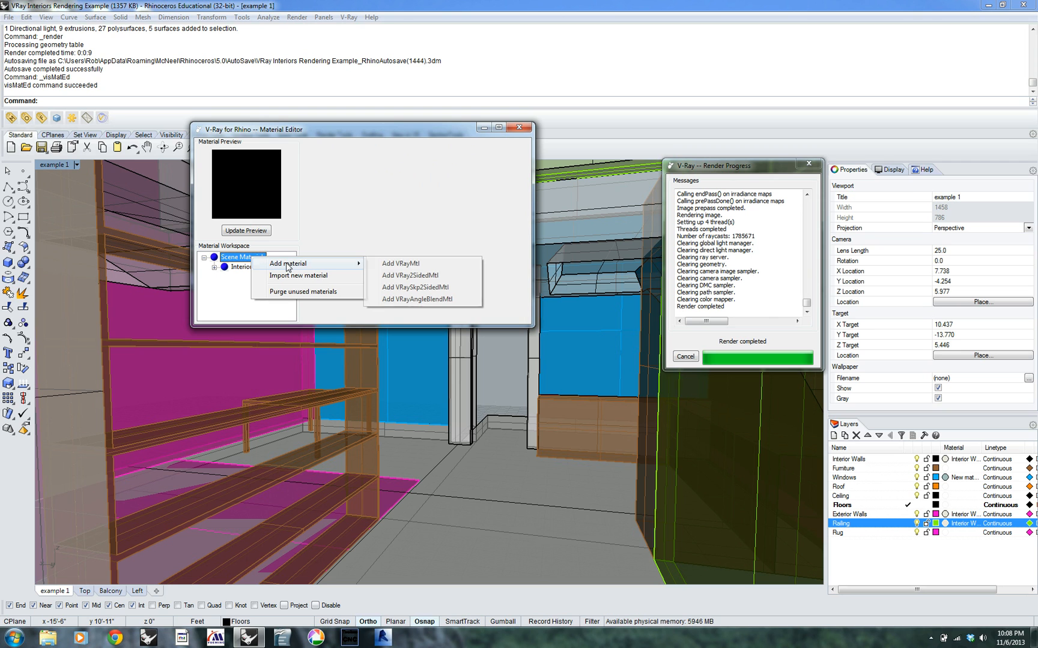
{"action": "left_click", "coordinate": [395, 264]}
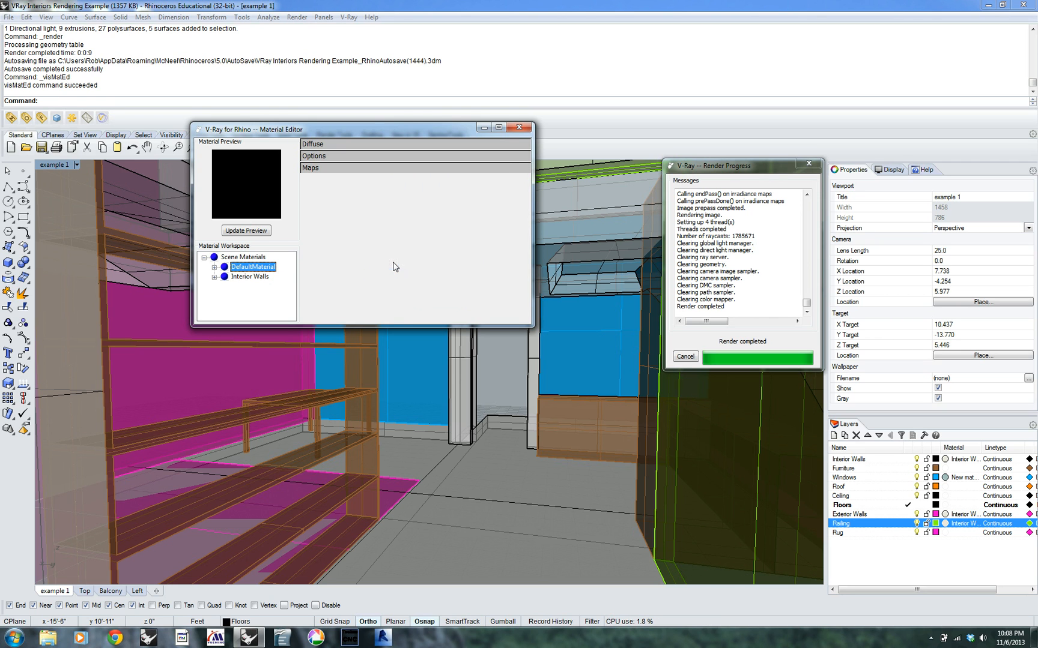
{"action": "left_click", "coordinate": [251, 267]}
{"action": "type", "text": "Wood"}
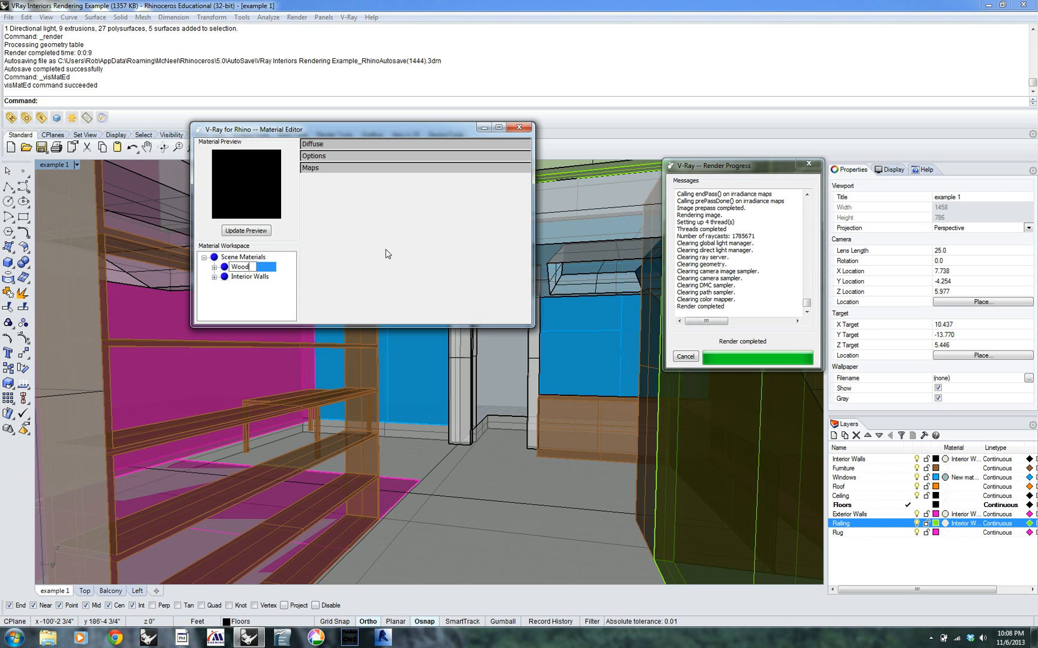
{"action": "key", "text": "Return"}
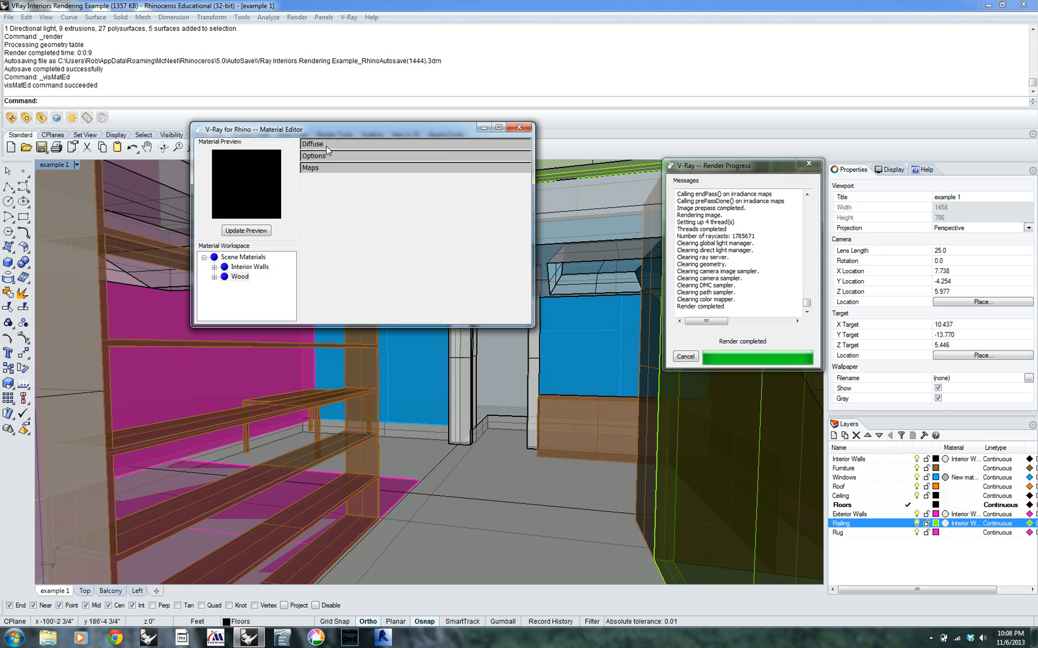
Set the texture type of the Wood material's diffuse color map to Bitmap
{"action": "left_click", "coordinate": [322, 146]}
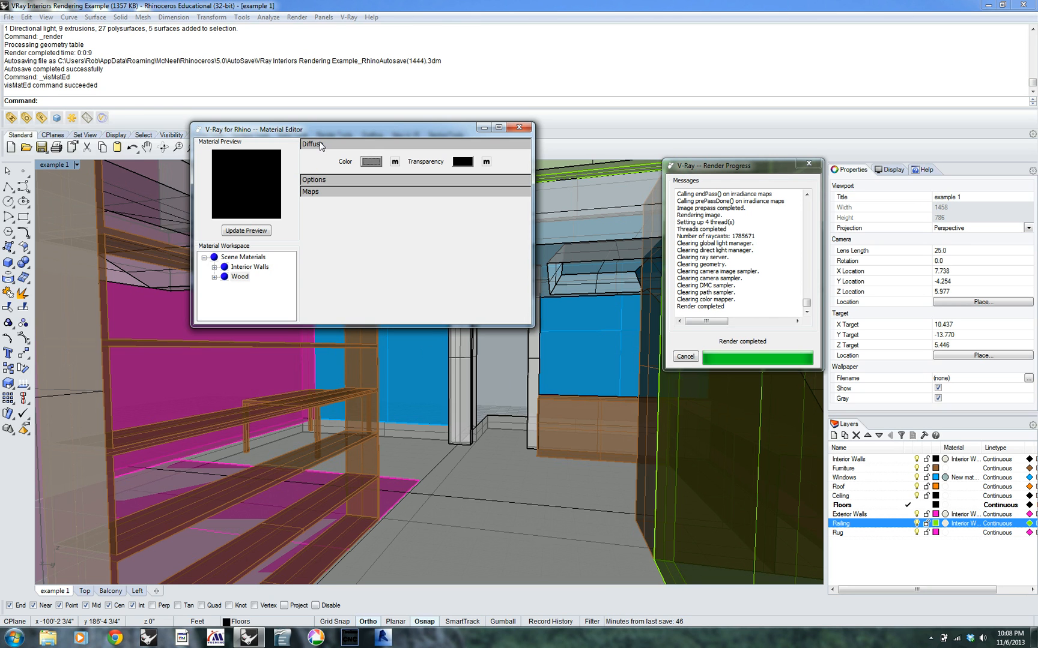
{"action": "left_click", "coordinate": [394, 162]}
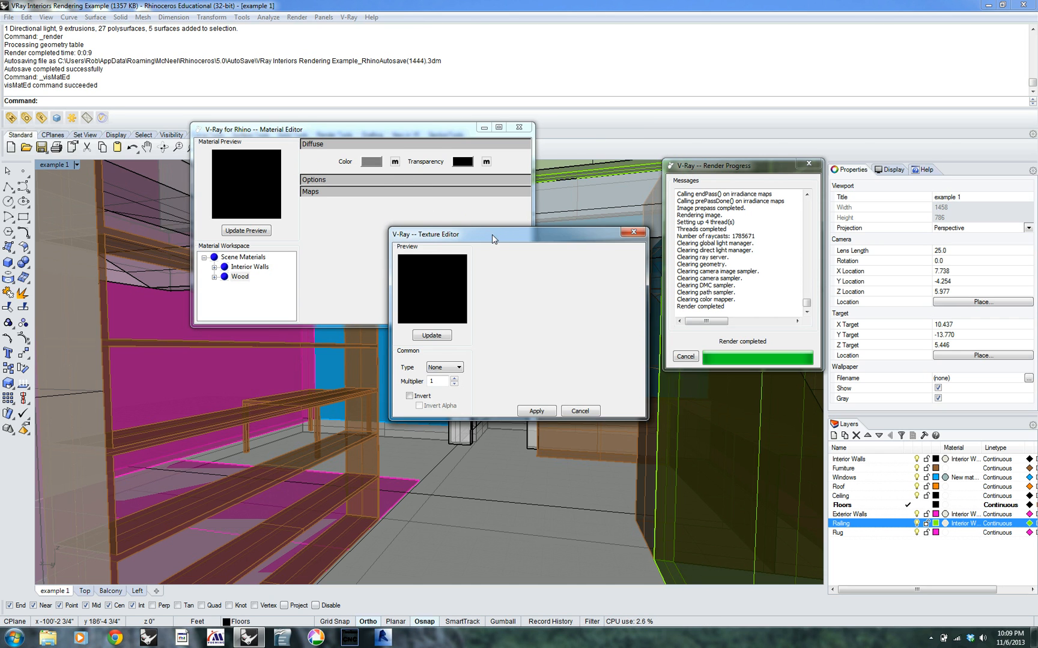
{"action": "left_click_drag", "start_coordinate": [460, 196], "coordinate": [443, 227]}
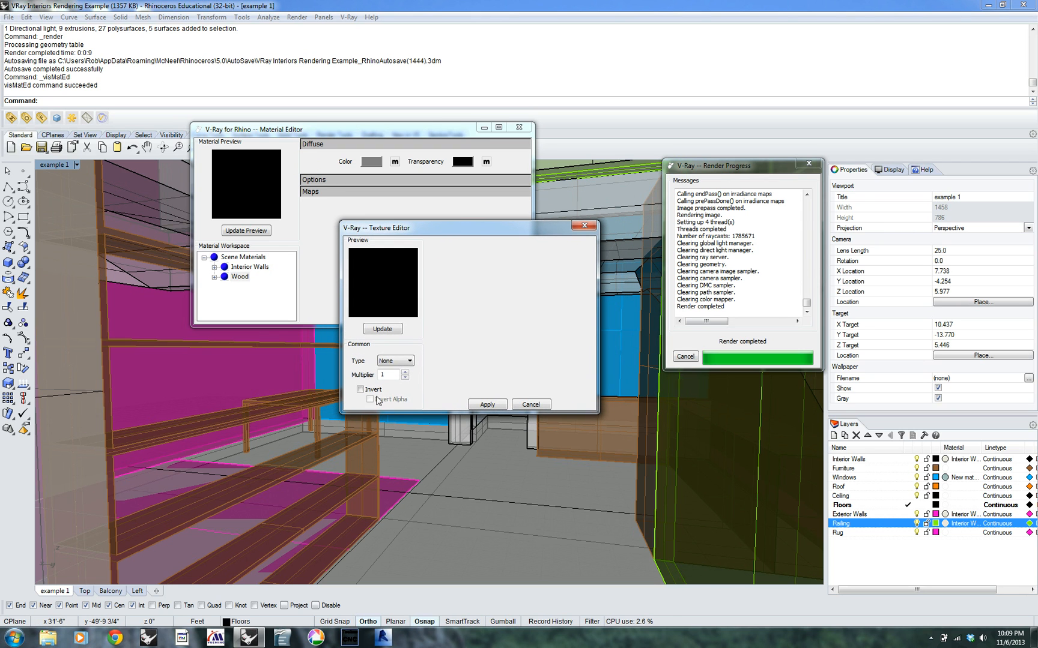
{"action": "left_click", "coordinate": [409, 362]}
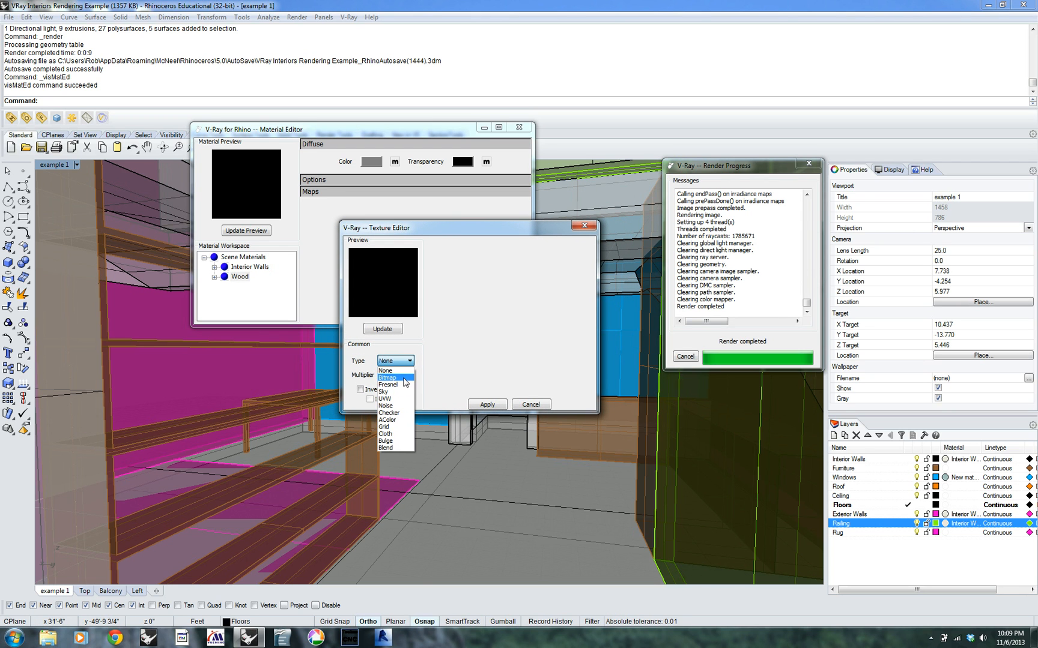
{"action": "left_click", "coordinate": [404, 380]}
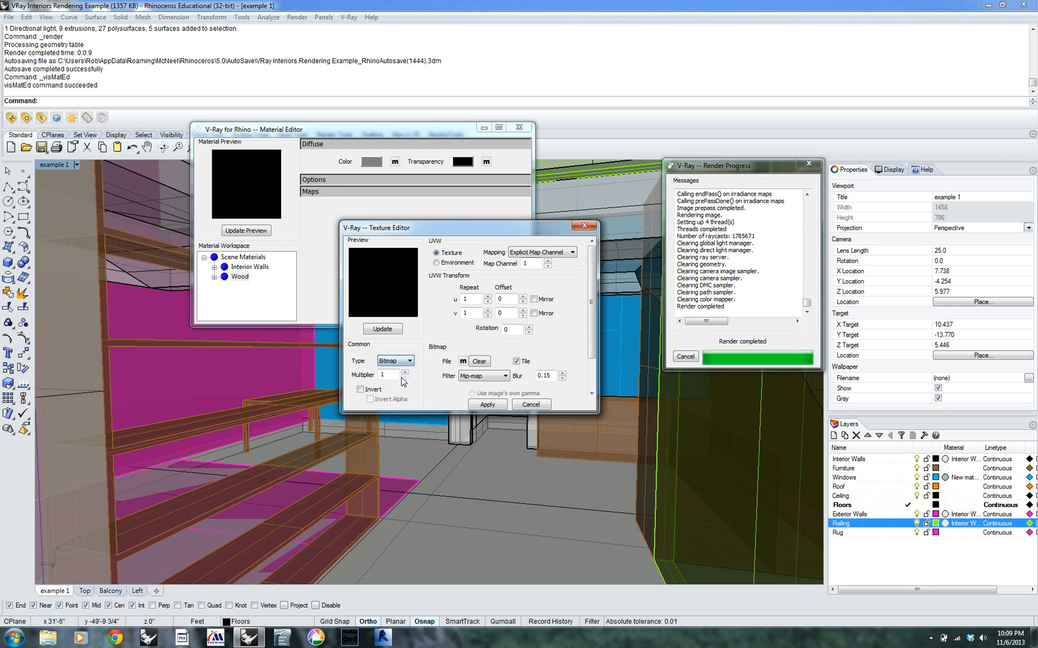
Browse for the bitmap's image file in the desktop's Materials > Materials - VRAY > Wood folder
{"action": "left_click", "coordinate": [463, 361]}
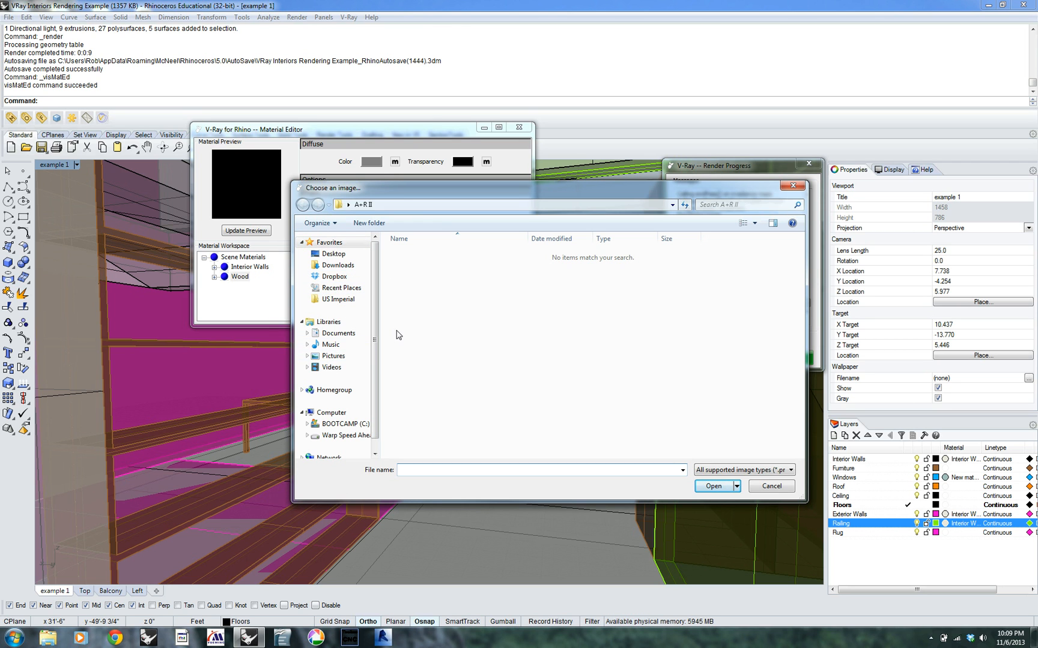
{"action": "left_click_drag", "start_coordinate": [378, 308], "coordinate": [378, 319]}
{"action": "left_click", "coordinate": [333, 254]}
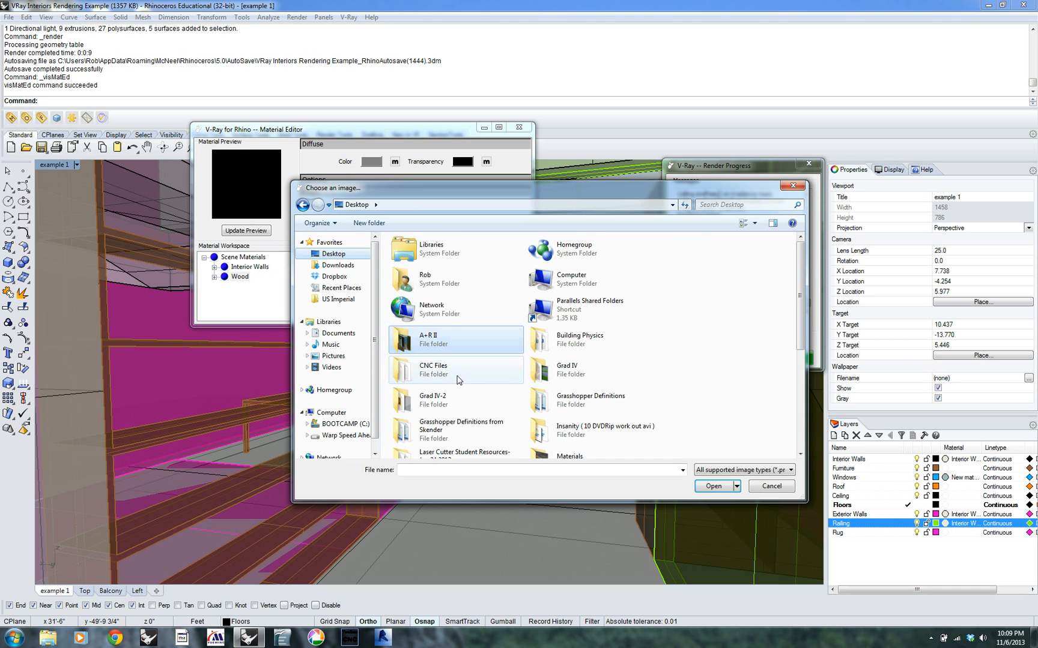
{"action": "left_click_drag", "start_coordinate": [802, 341], "coordinate": [802, 366]}
{"action": "double_click", "coordinate": [550, 407]}
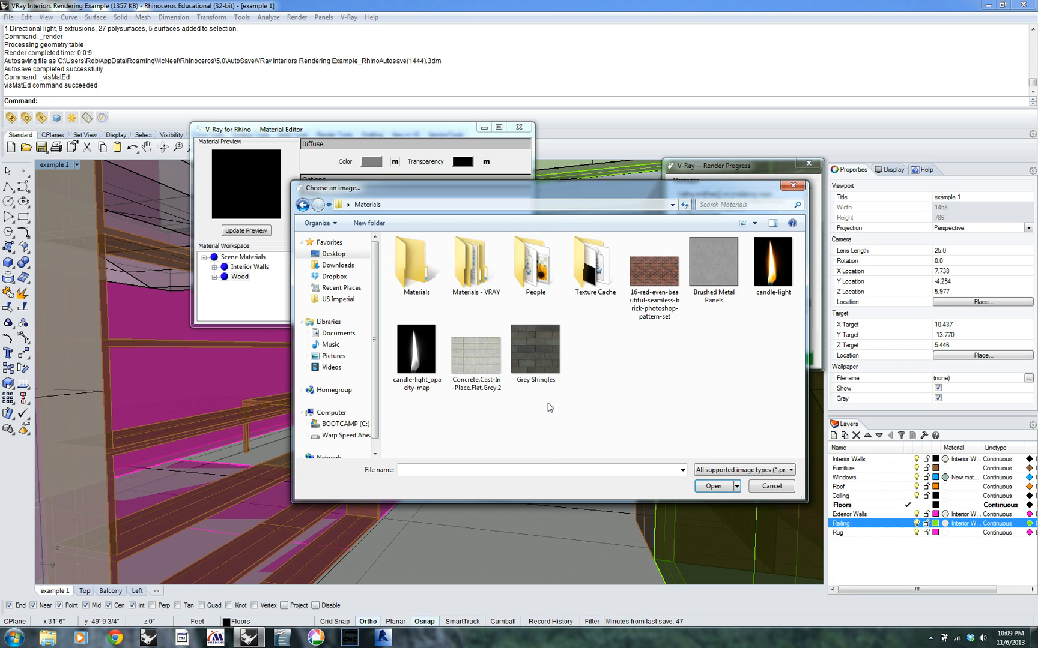
{"action": "double_click", "coordinate": [465, 256]}
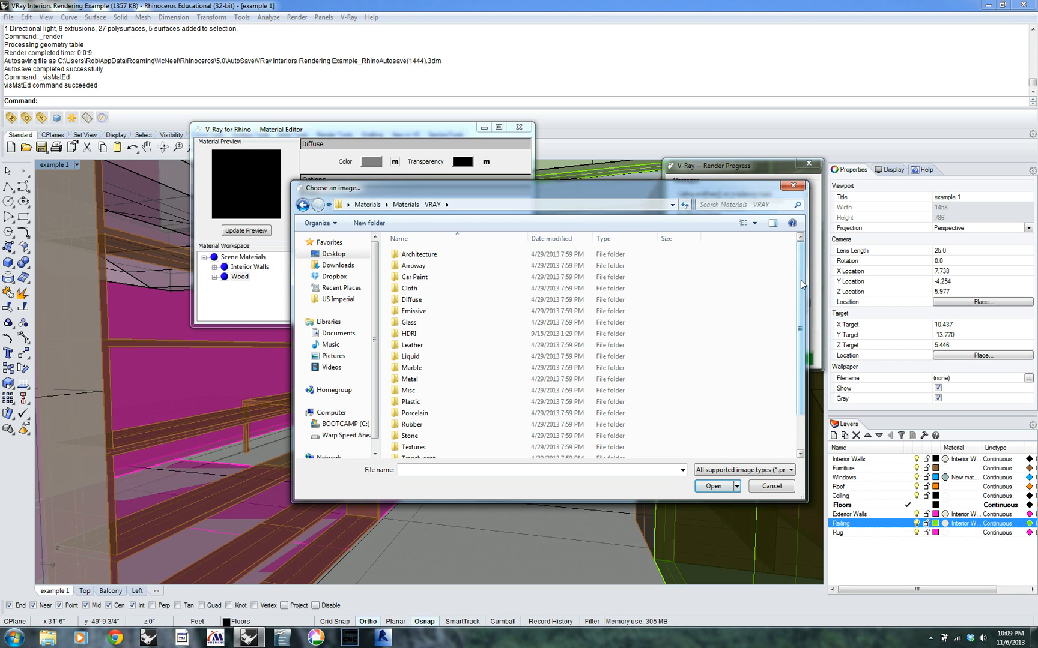
{"action": "left_click_drag", "start_coordinate": [803, 282], "coordinate": [804, 317]}
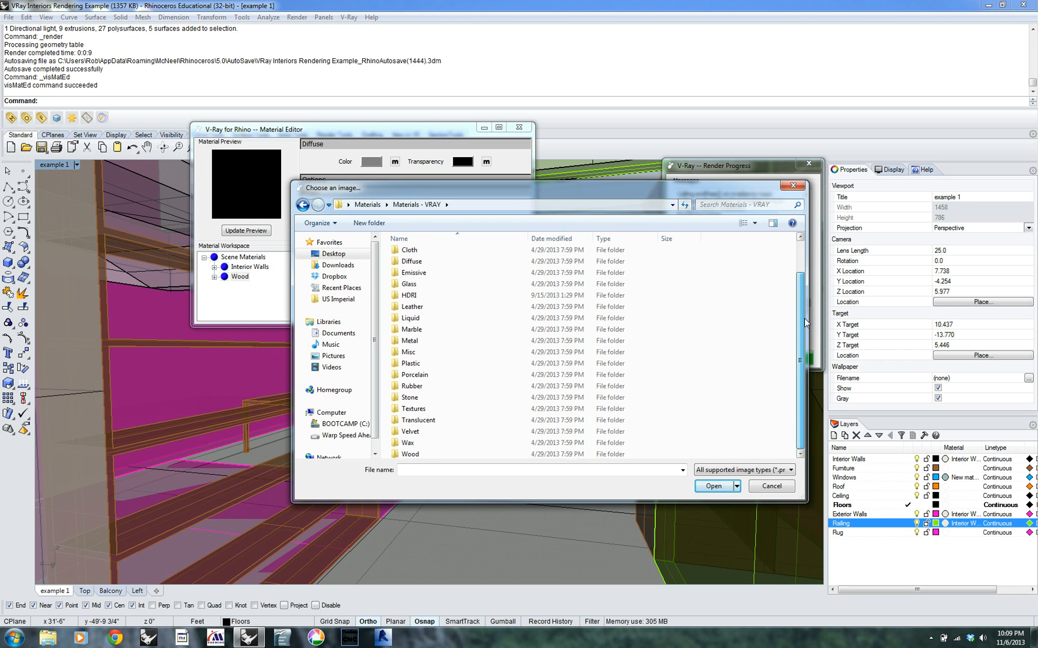
{"action": "left_click", "coordinate": [413, 455]}
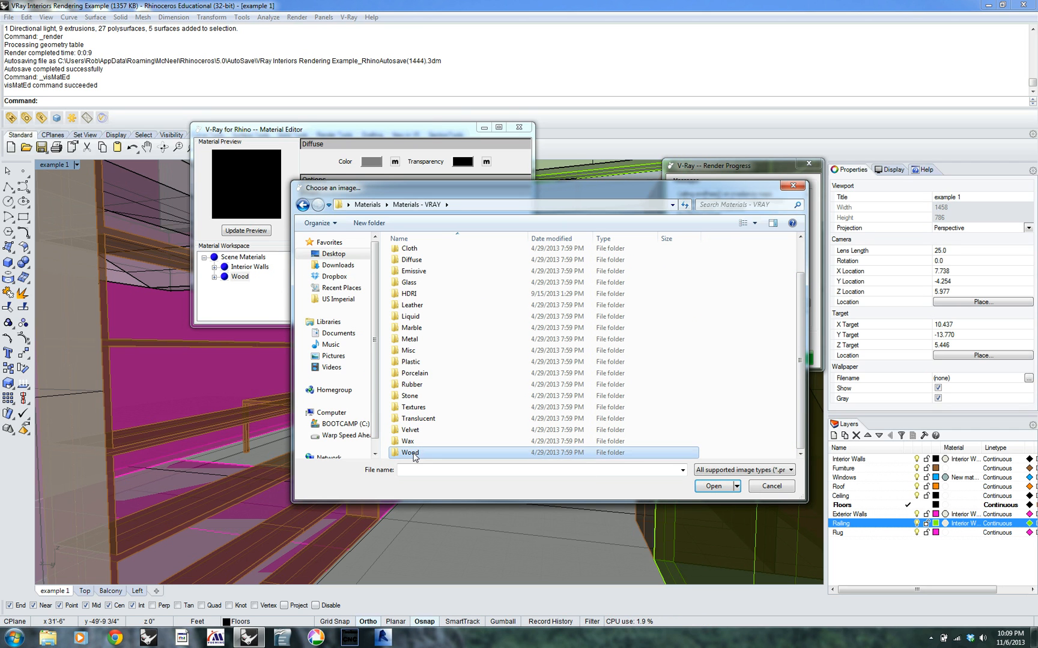
{"action": "double_click", "coordinate": [413, 455]}
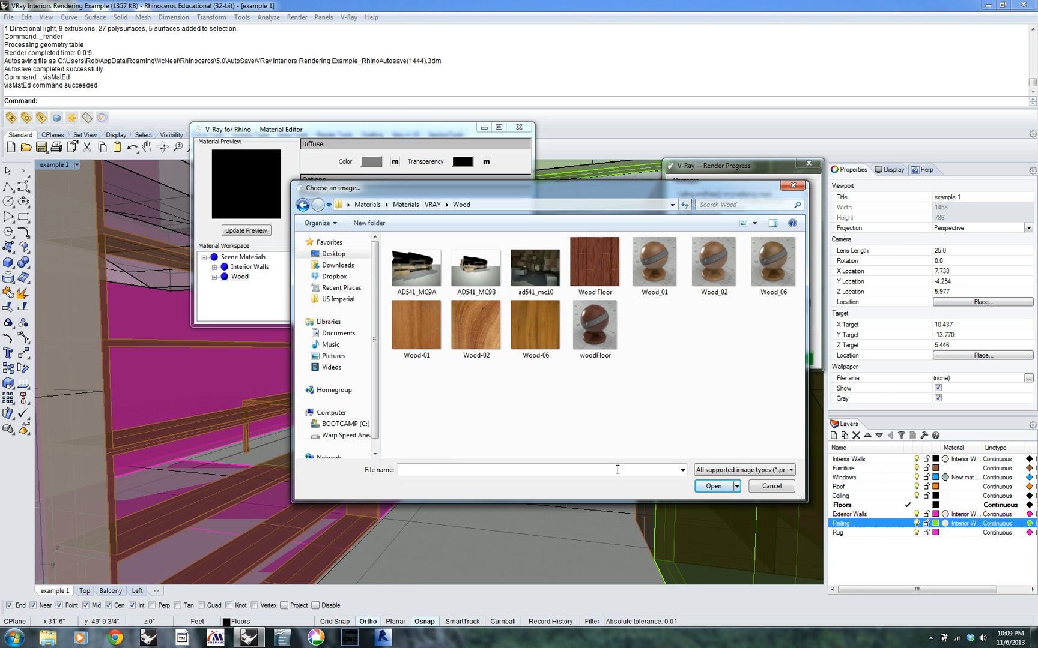
Load the Wood-01 image as the bitmap, update the texture preview, and apply the texture to the Wood material
{"action": "left_click", "coordinate": [427, 331]}
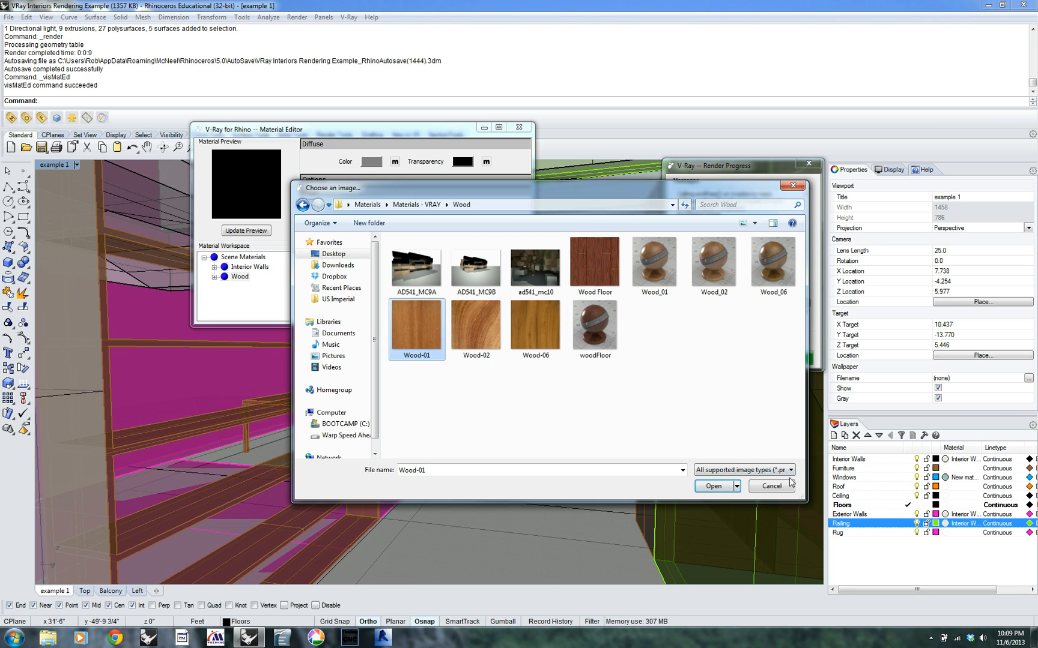
{"action": "left_click", "coordinate": [713, 486]}
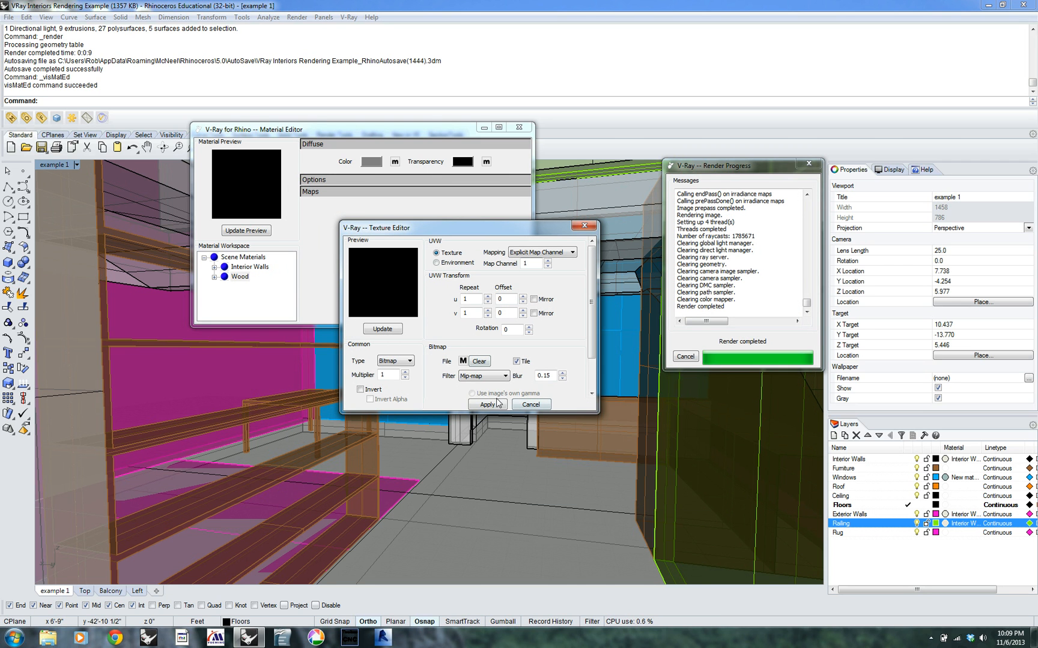
{"action": "left_click", "coordinate": [397, 330]}
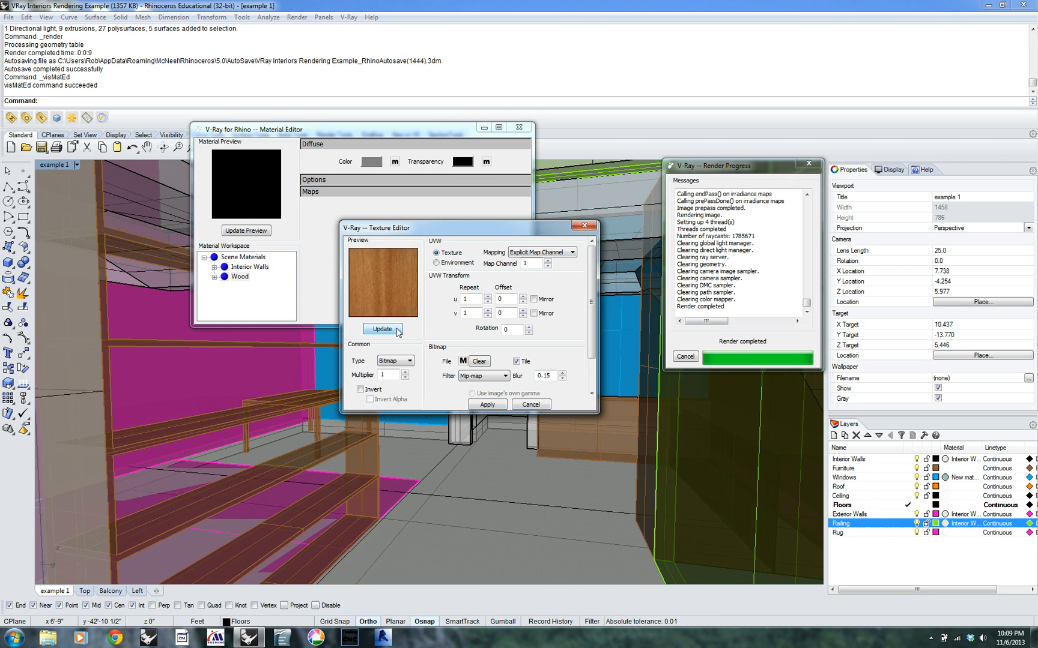
{"action": "left_click", "coordinate": [487, 405]}
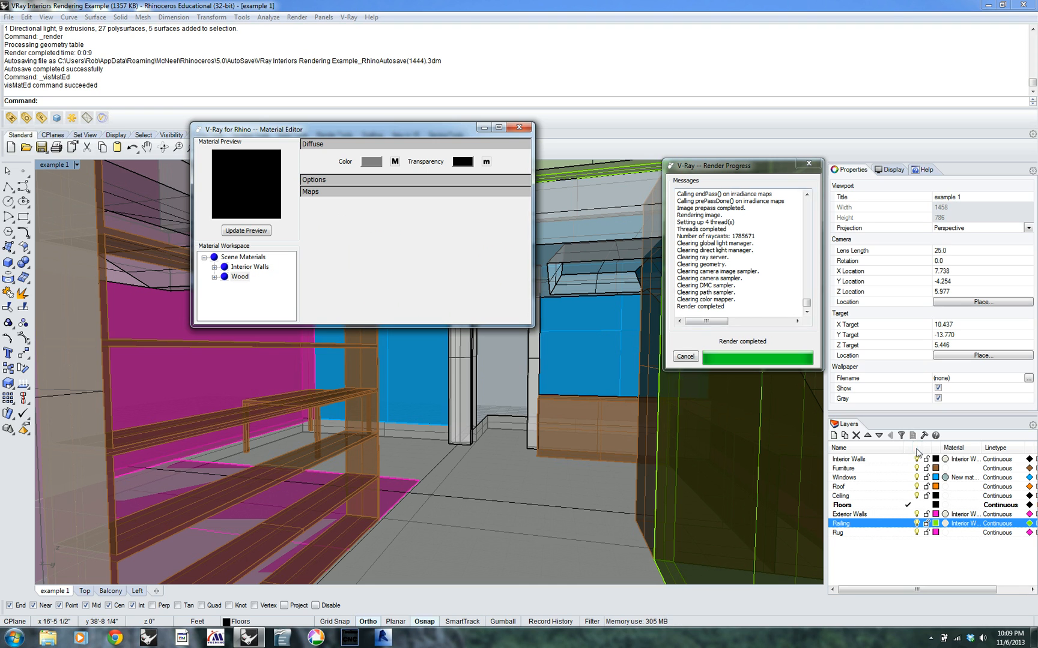
Assign the Wood plug-in material to the Furniture layer and test render the interior view
{"action": "left_click", "coordinate": [915, 447]}
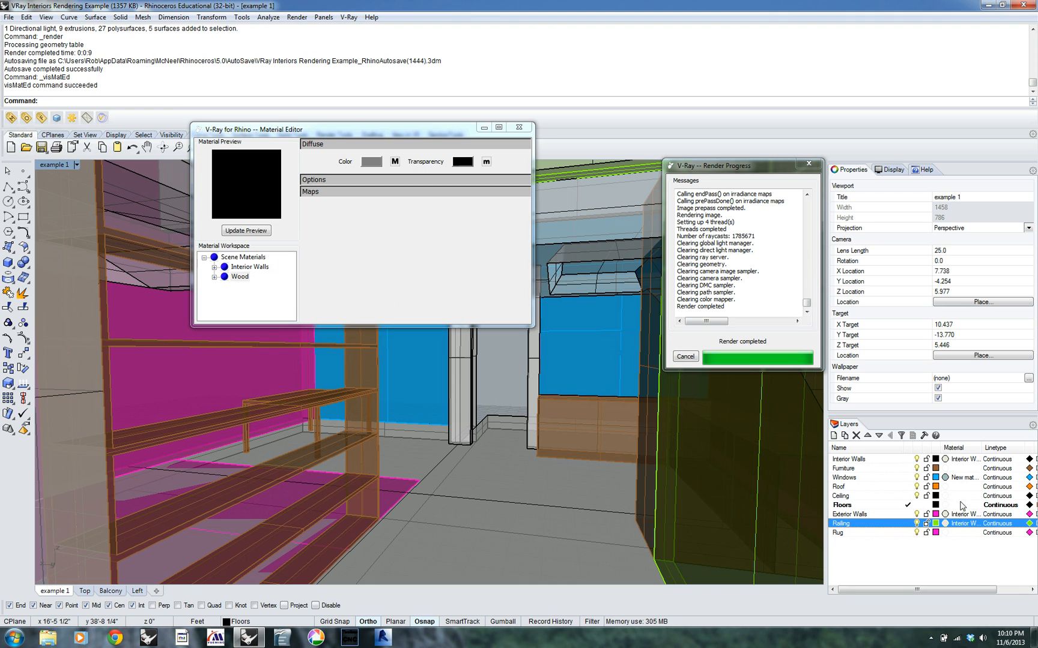
{"action": "left_click", "coordinate": [966, 468]}
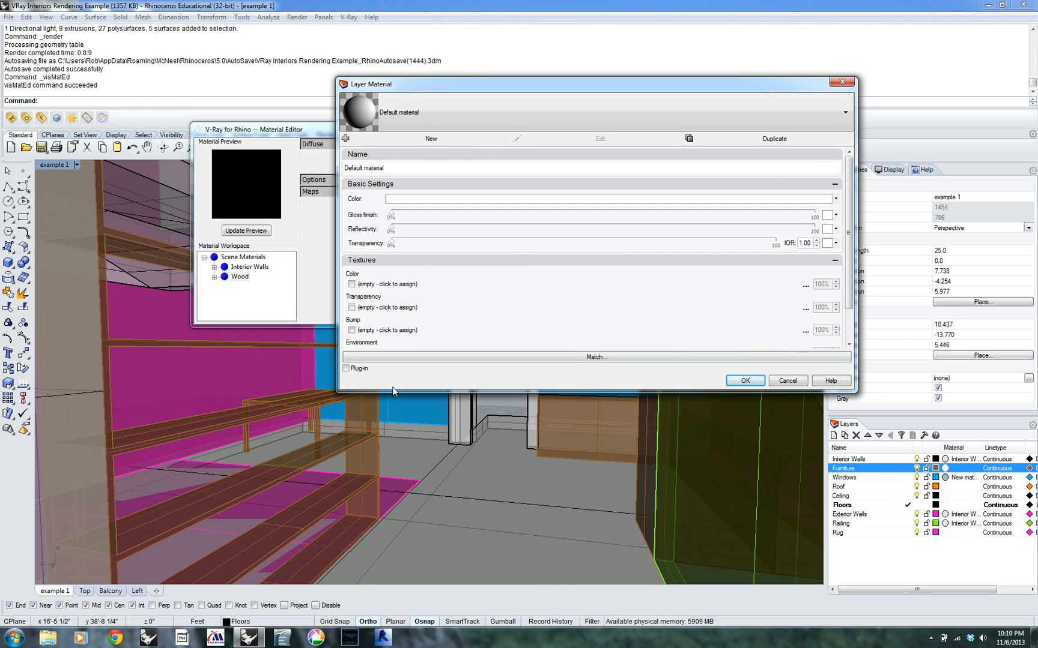
{"action": "left_click", "coordinate": [346, 369]}
{"action": "left_click", "coordinate": [597, 119]}
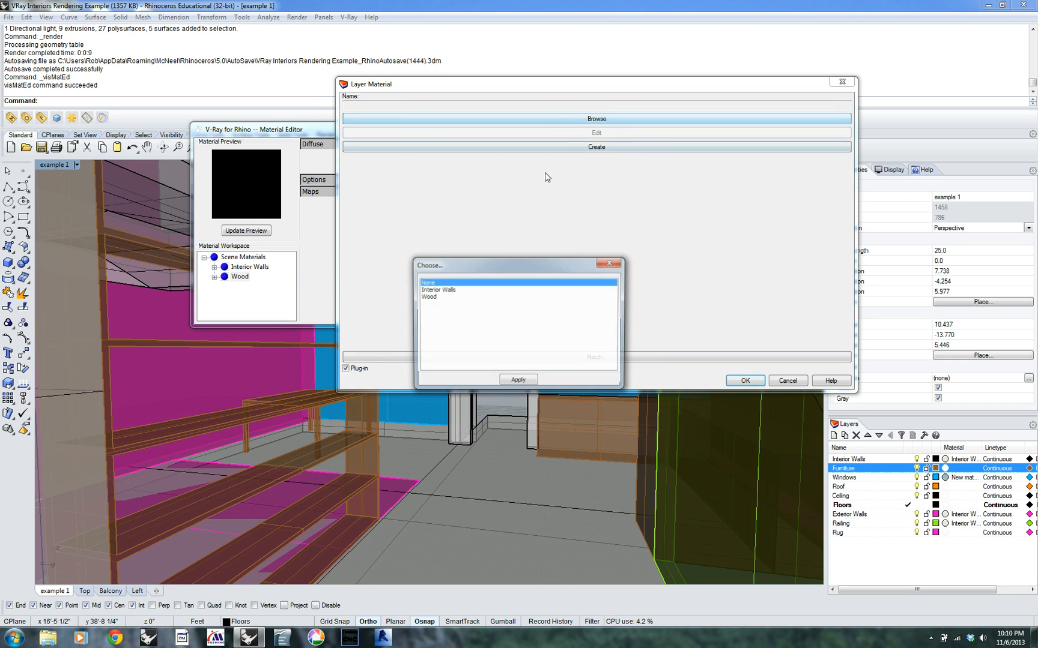
{"action": "left_click", "coordinate": [447, 297]}
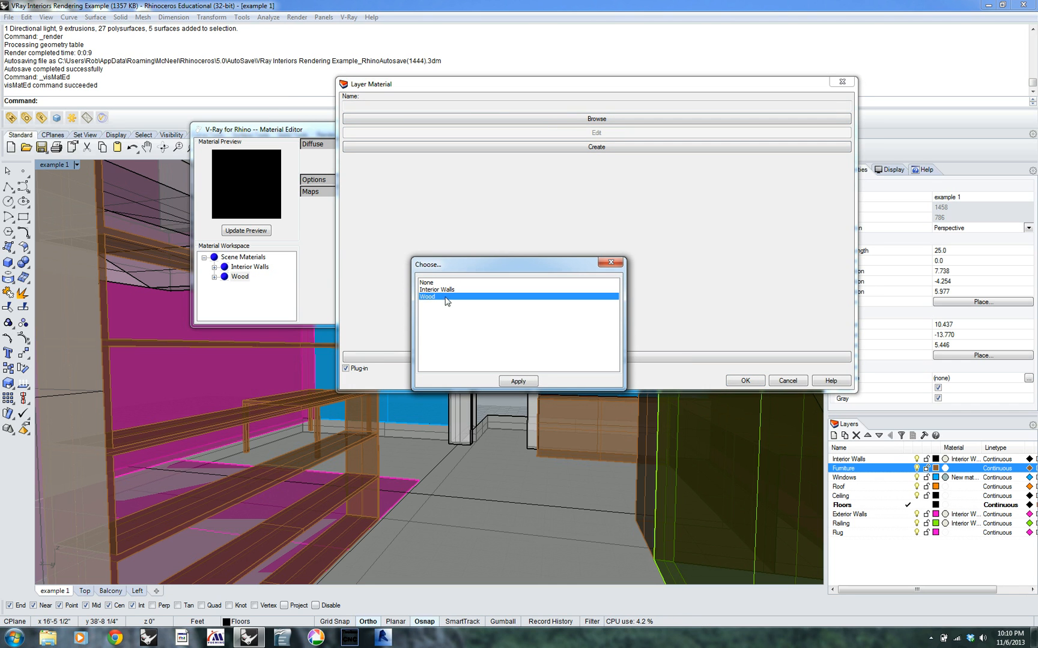
{"action": "left_click", "coordinate": [517, 382]}
{"action": "left_click", "coordinate": [745, 381]}
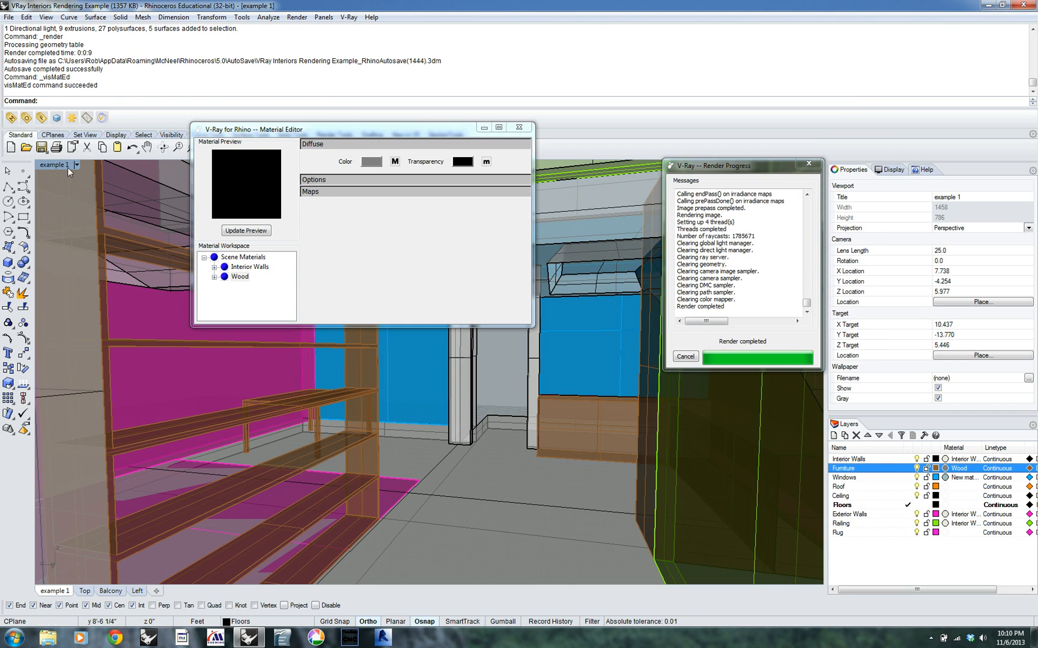
{"action": "left_click", "coordinate": [56, 118]}
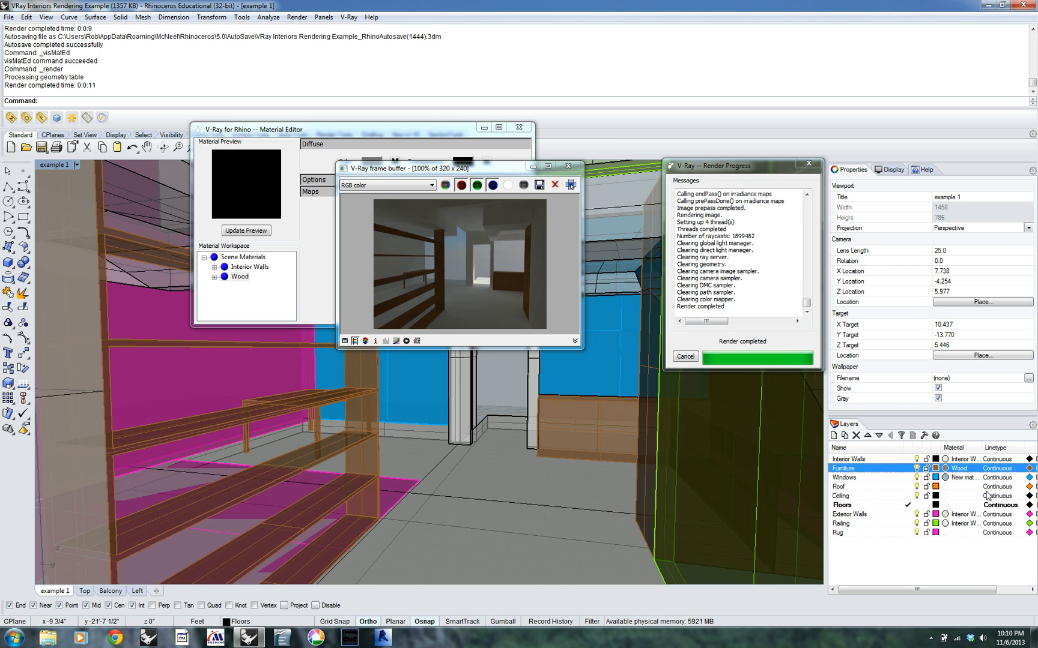
Give the Ceiling layer a basic material colored gray (RGB 144, 144, 144), test render the view, and close the rendered image
{"action": "left_click", "coordinate": [946, 496]}
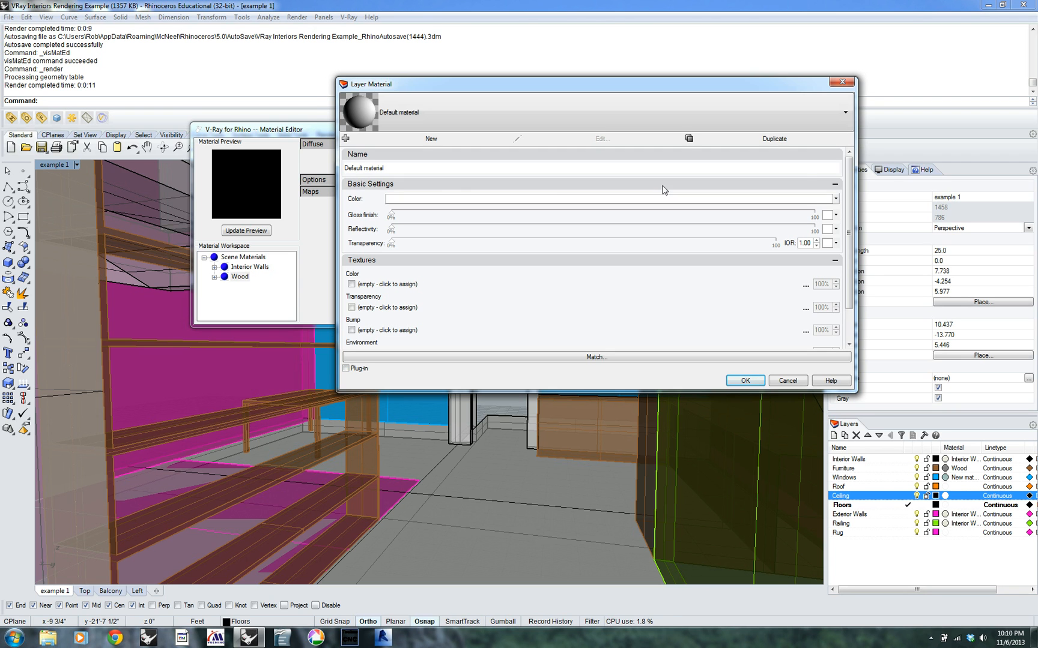
{"action": "left_click", "coordinate": [423, 202]}
{"action": "mouse_move", "coordinate": [773, 260]}
{"action": "left_mouse_down"}
{"action": "mouse_move", "coordinate": [760, 265]}
{"action": "mouse_move", "coordinate": [765, 252]}
{"action": "left_mouse_up"}
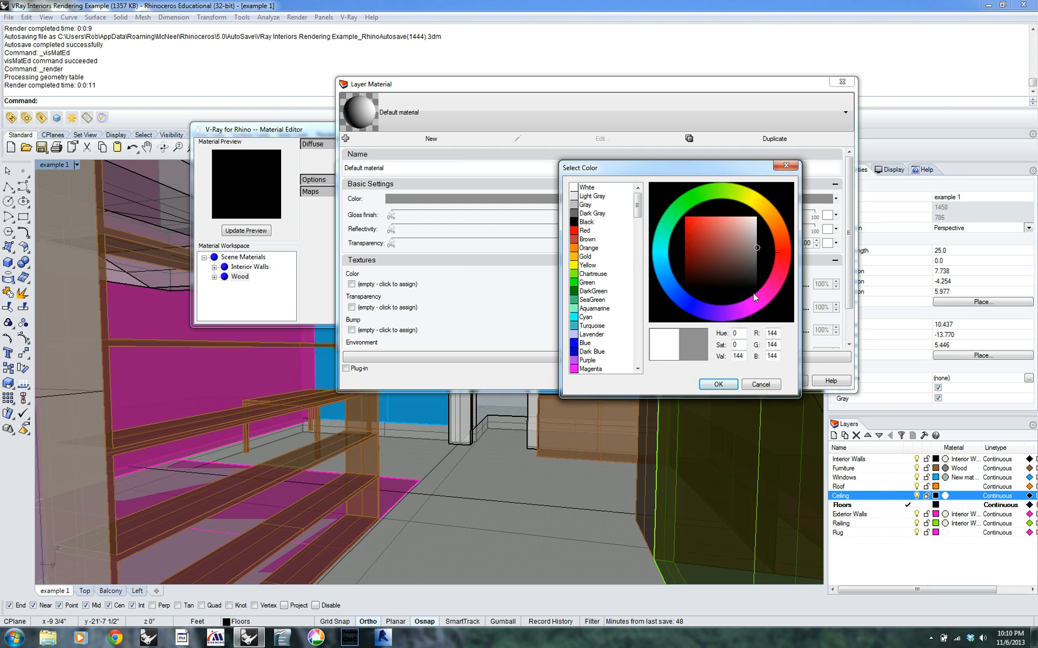
{"action": "left_click", "coordinate": [718, 384]}
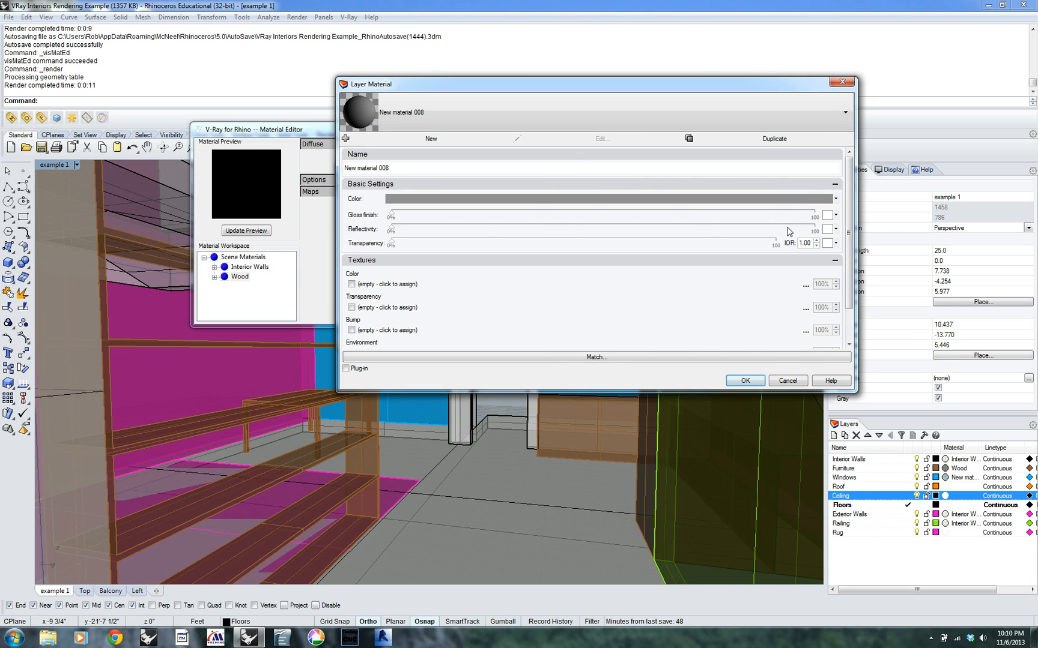
{"action": "double_click", "coordinate": [746, 380]}
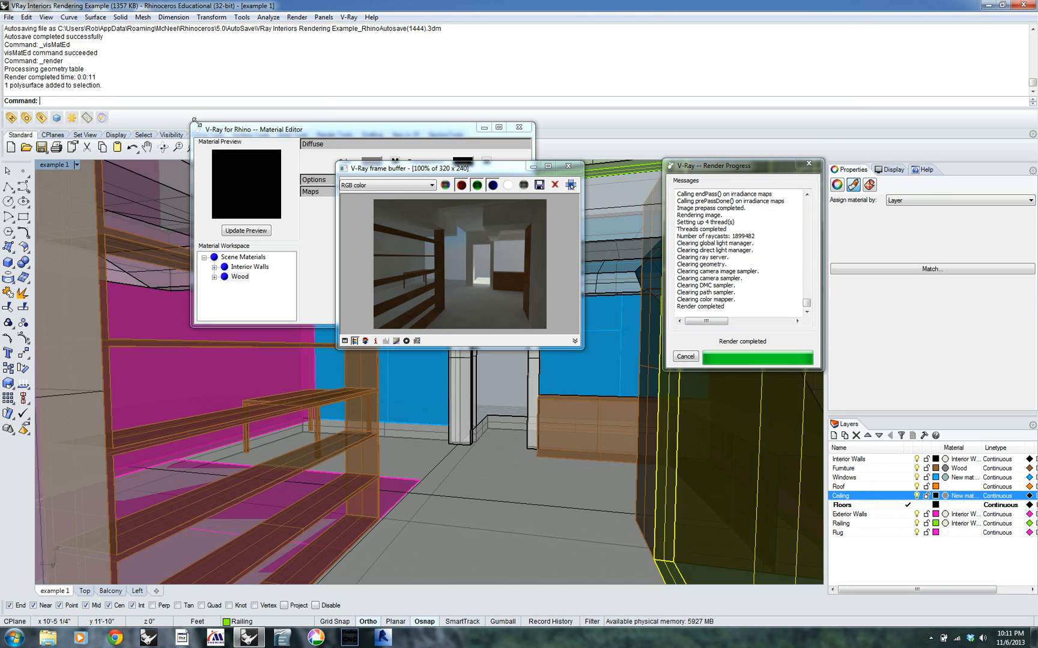
{"action": "left_click", "coordinate": [67, 119]}
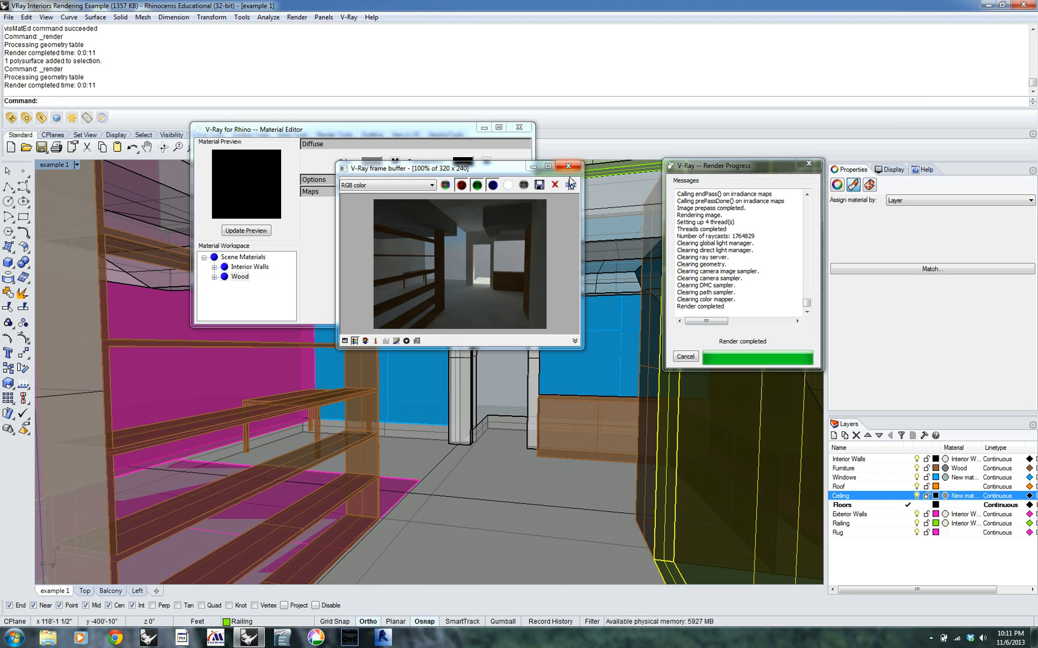
{"action": "left_click", "coordinate": [573, 170]}
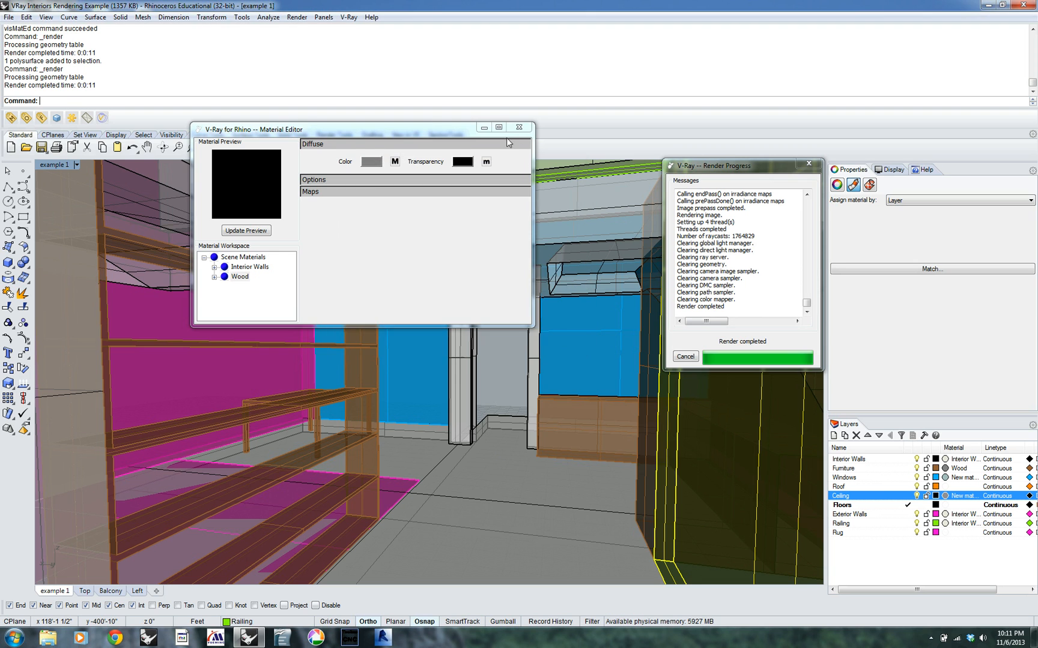
Add a new VRayMtl material to the scene materials and set its diffuse color's texture type to Bitmap
{"action": "left_click_drag", "start_coordinate": [383, 129], "coordinate": [308, 124]}
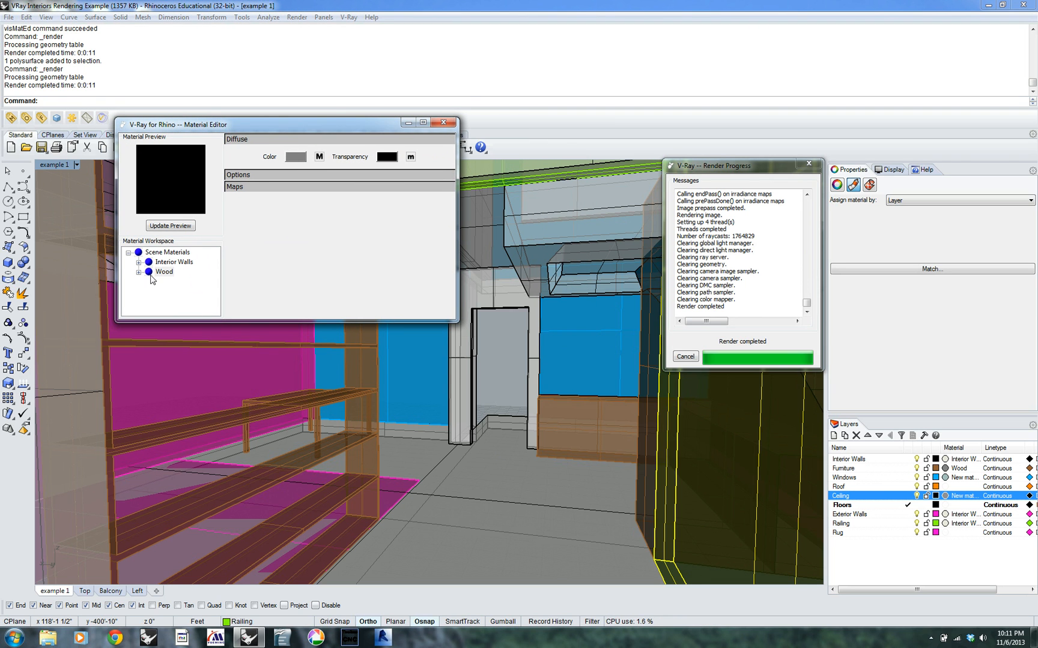
{"action": "left_click", "coordinate": [151, 251]}
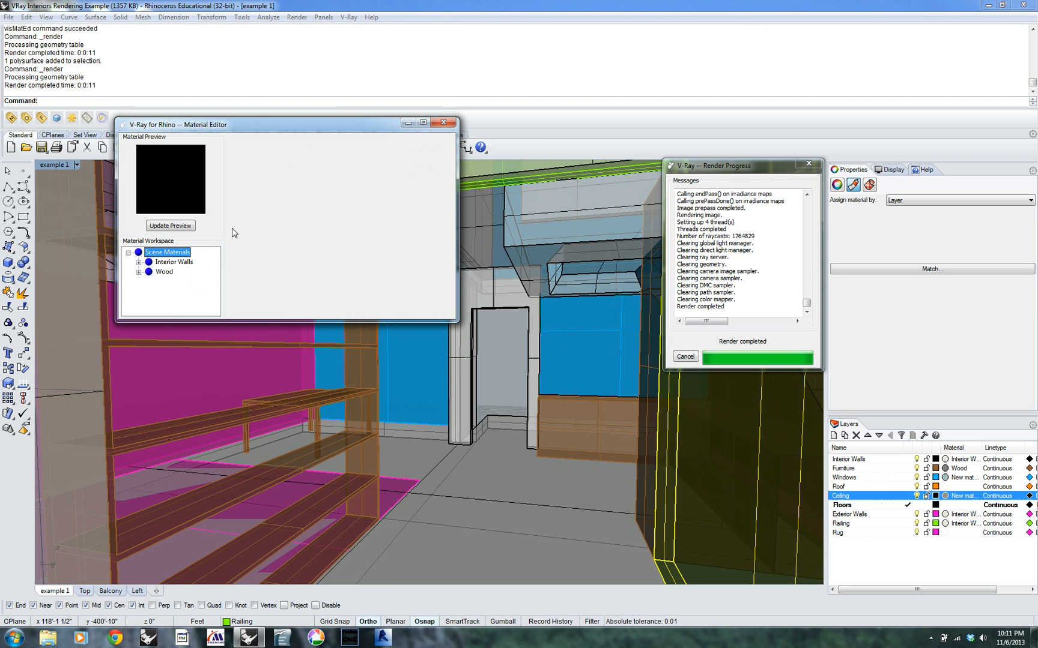
{"action": "right_click", "coordinate": [153, 255]}
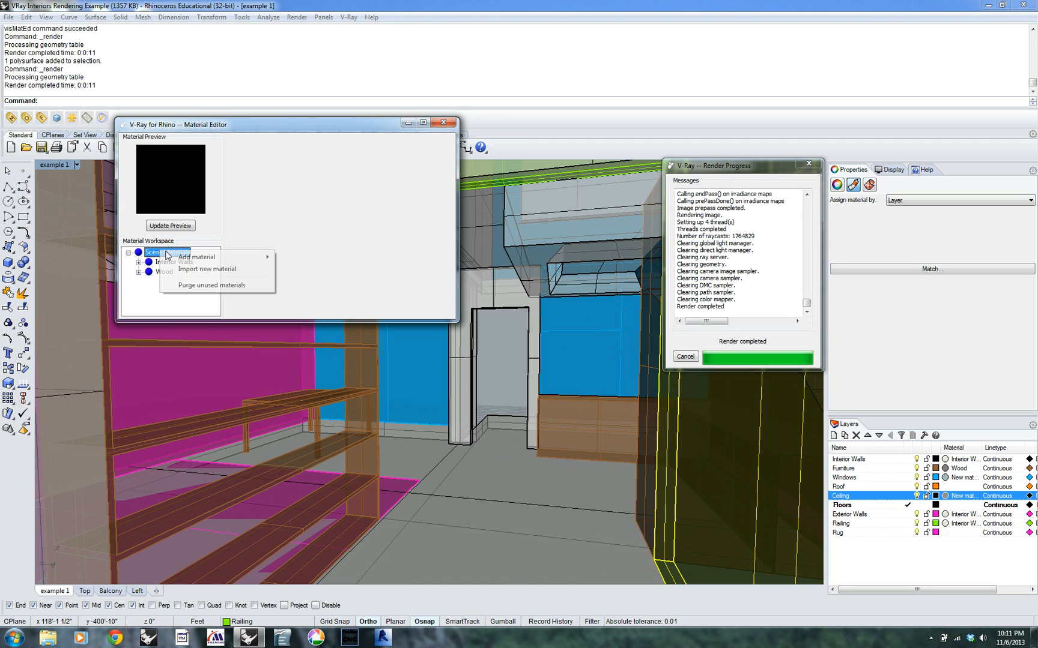
{"action": "mouse_move", "coordinate": [231, 257]}
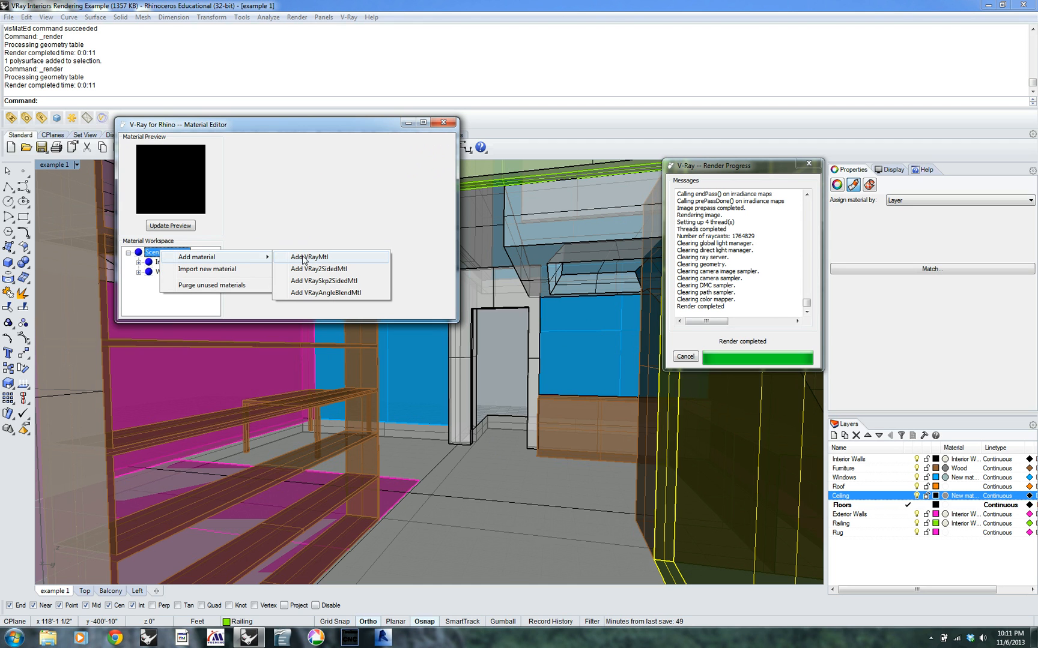
{"action": "left_click", "coordinate": [304, 258]}
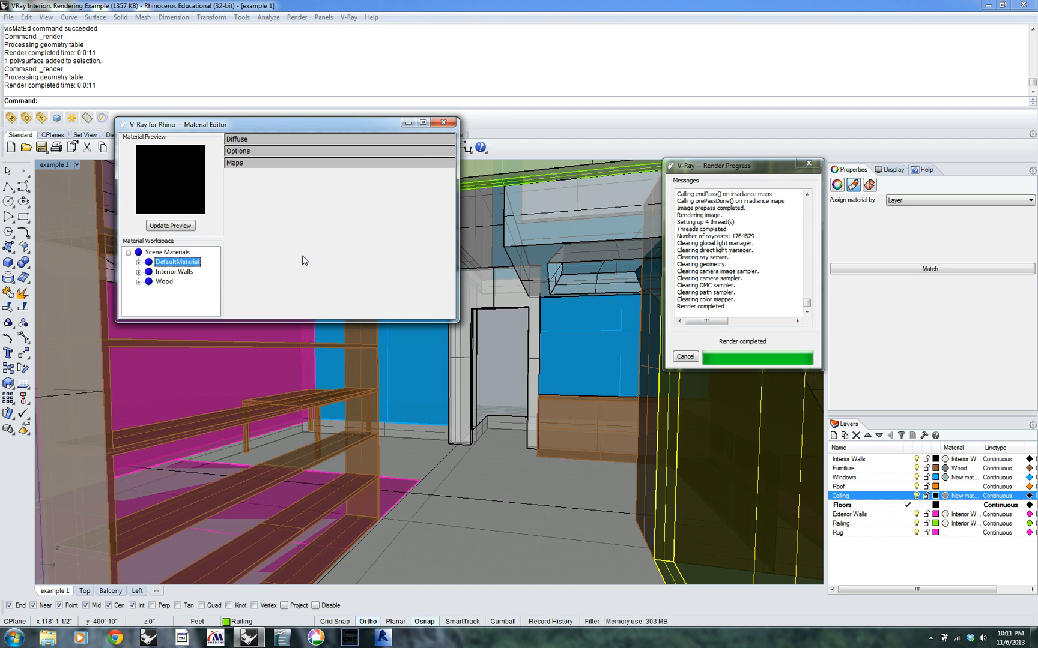
{"action": "left_click", "coordinate": [252, 141]}
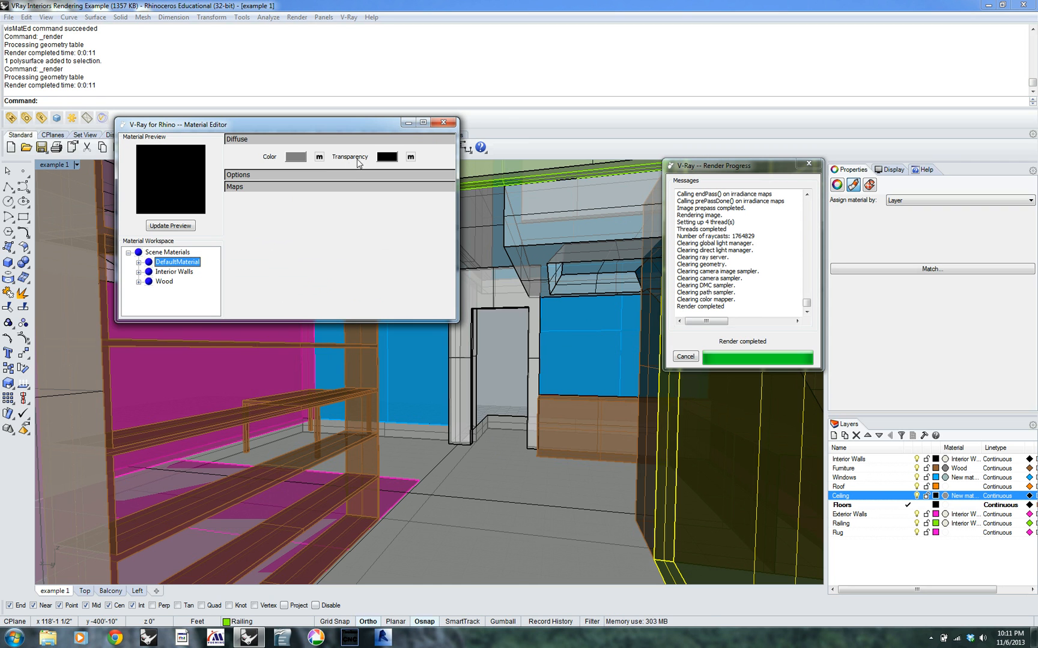
{"action": "left_click", "coordinate": [319, 157]}
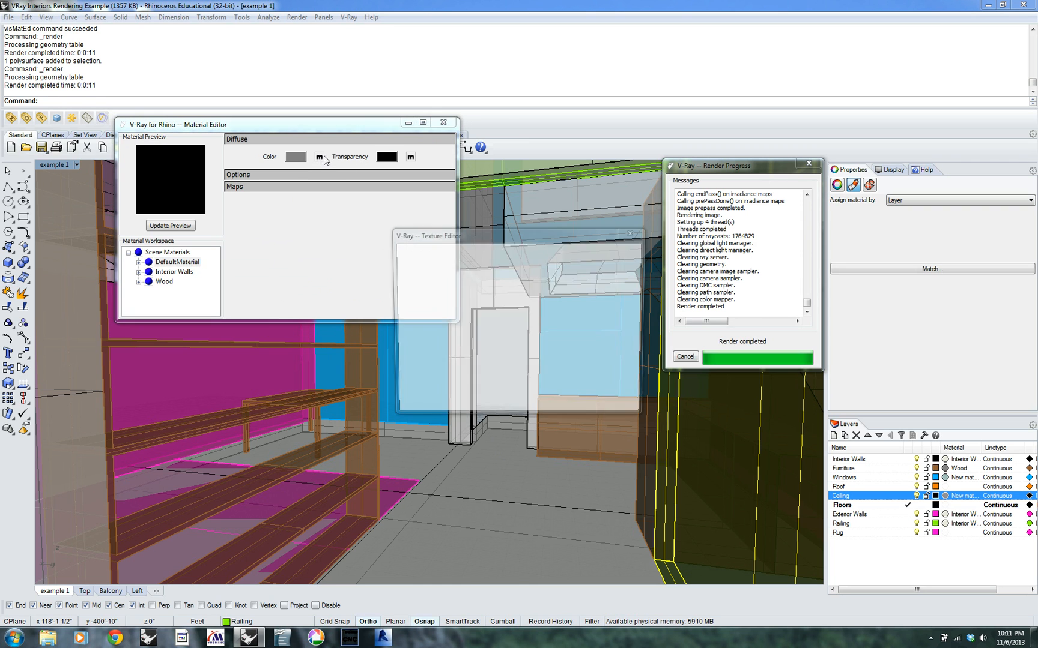
{"action": "left_click", "coordinate": [456, 368]}
{"action": "left_click", "coordinate": [443, 385]}
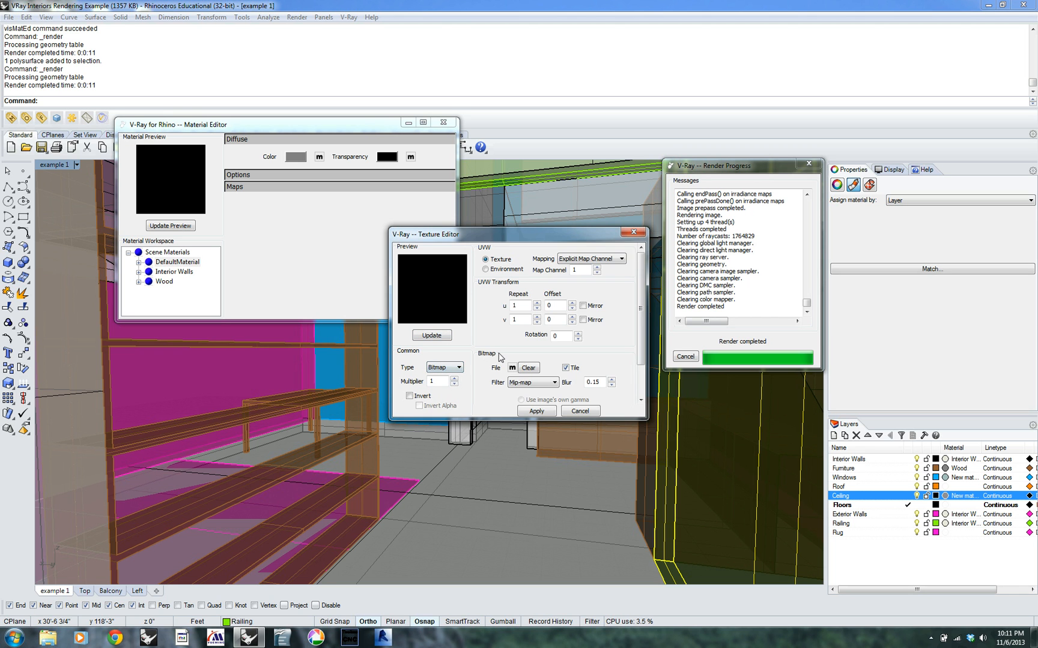
Browse for the bitmap's image file in the Materials subfolder of the main Materials folder
{"action": "left_click", "coordinate": [512, 368]}
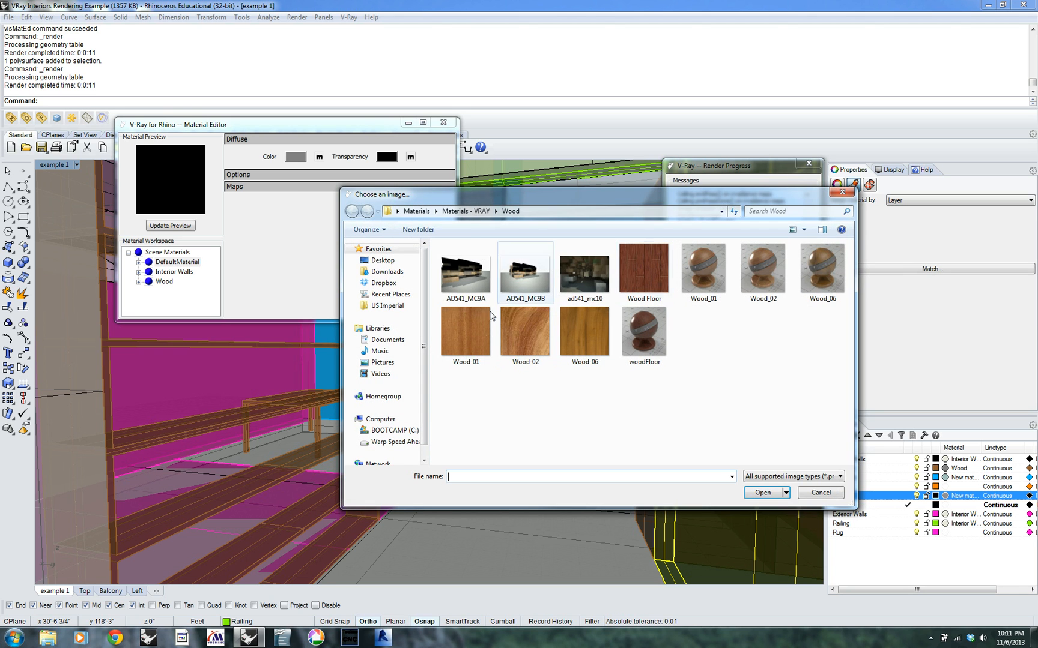
{"action": "left_click", "coordinate": [413, 212]}
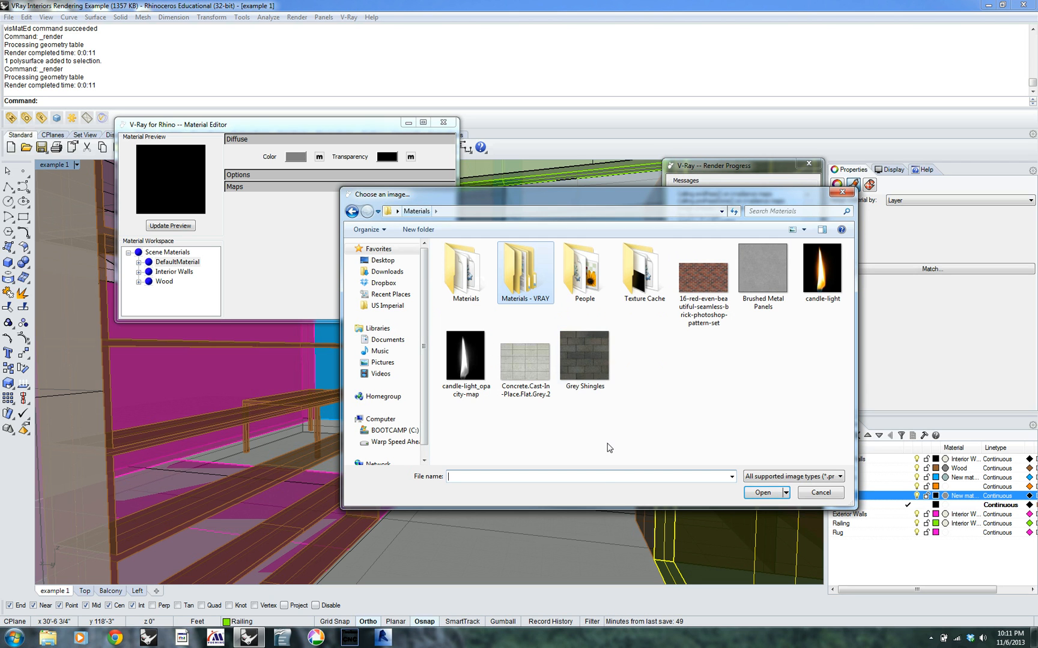
{"action": "double_click", "coordinate": [472, 286]}
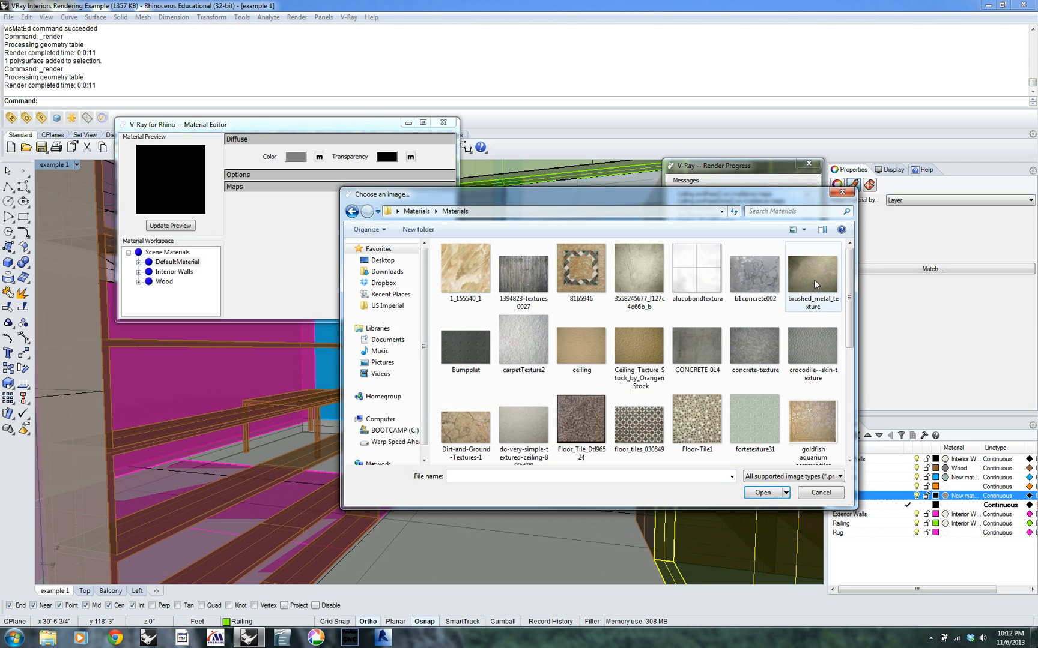
{"action": "left_click_drag", "start_coordinate": [849, 322], "coordinate": [844, 430]}
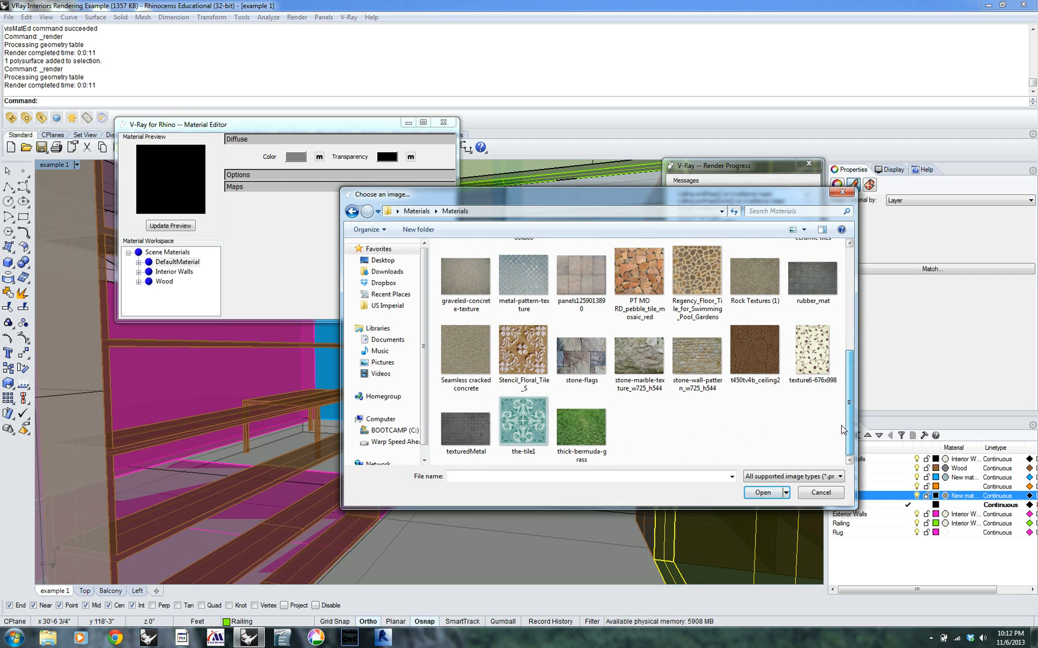
{"action": "left_click_drag", "start_coordinate": [851, 422], "coordinate": [859, 376]}
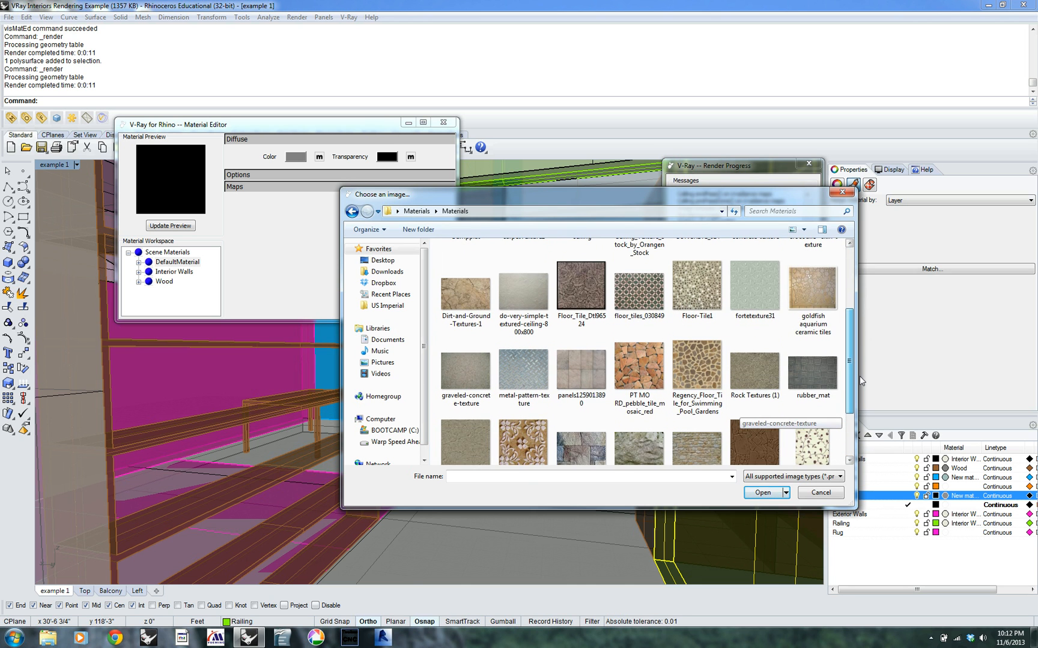
Load the stone-flags image as the bitmap, apply the texture to the new material, and test render the view
{"action": "left_click", "coordinate": [590, 341]}
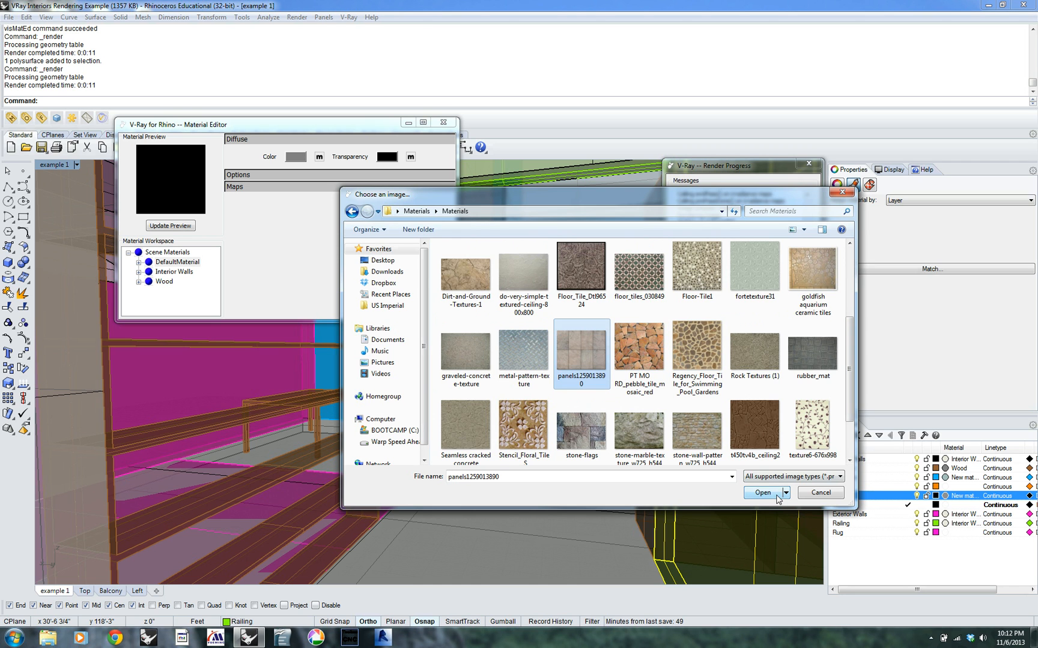
{"action": "key", "text": "Down"}
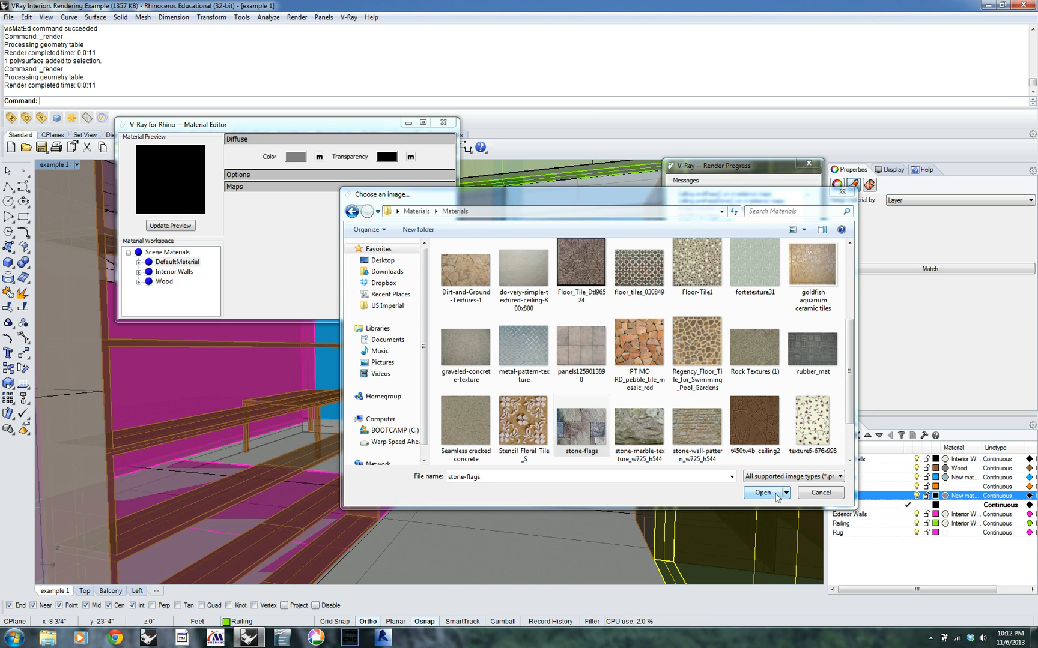
{"action": "left_click", "coordinate": [851, 443]}
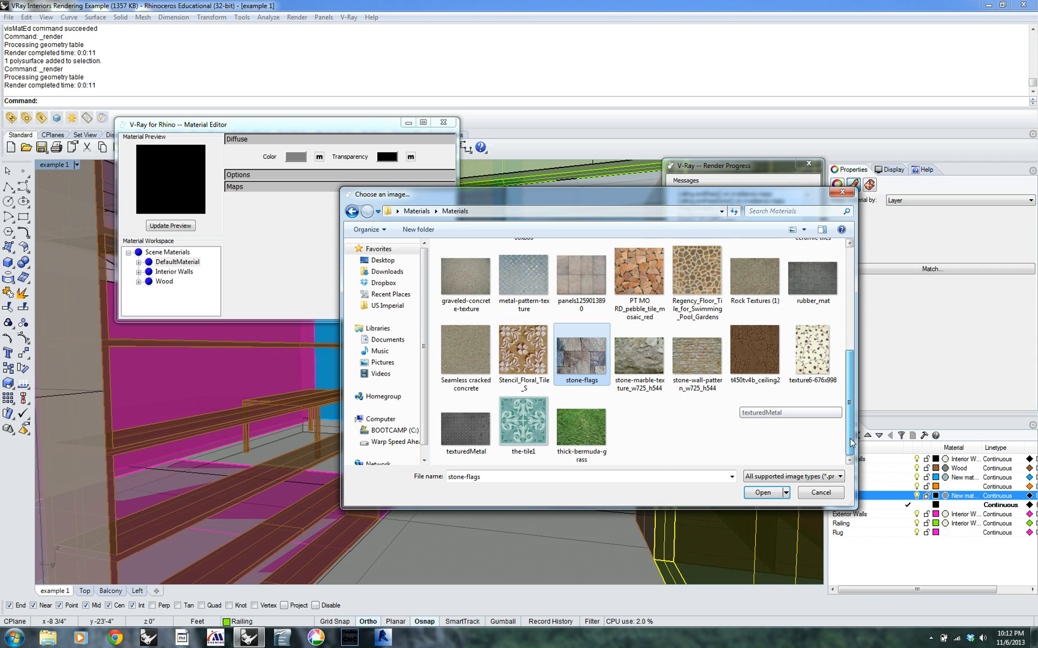
{"action": "scroll", "coordinate": [851, 443], "scroll_direction": "up", "scroll_amount": 2}
{"action": "left_click", "coordinate": [762, 492]}
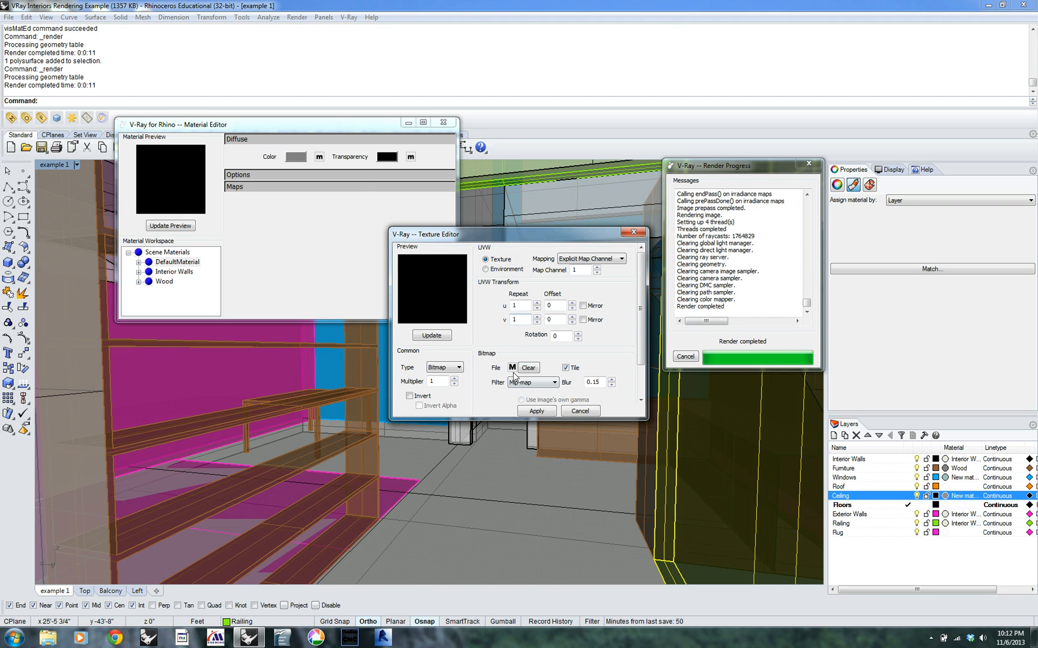
{"action": "left_click", "coordinate": [536, 412]}
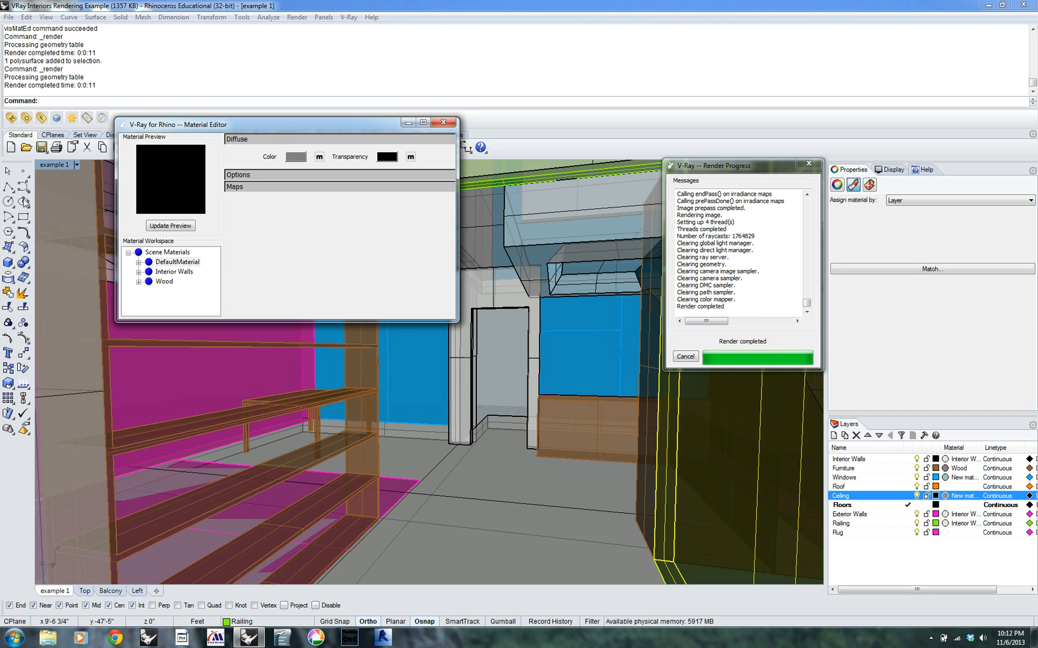
{"action": "left_click", "coordinate": [64, 123]}
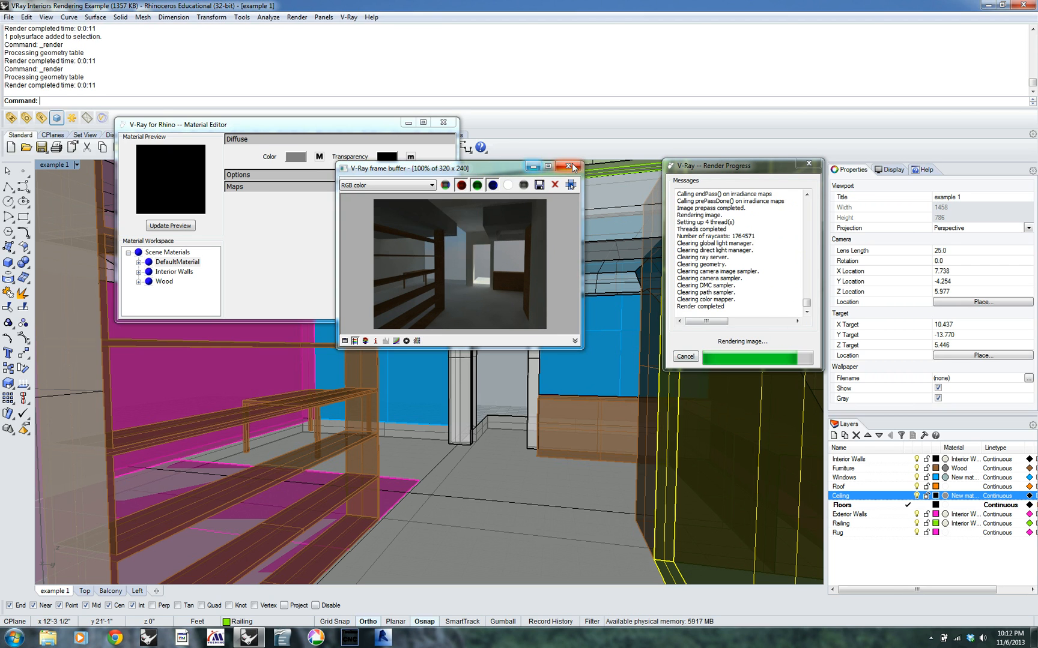
Assign the DefaultMaterial plug-in material to the Floors layer
{"action": "left_click", "coordinate": [960, 505]}
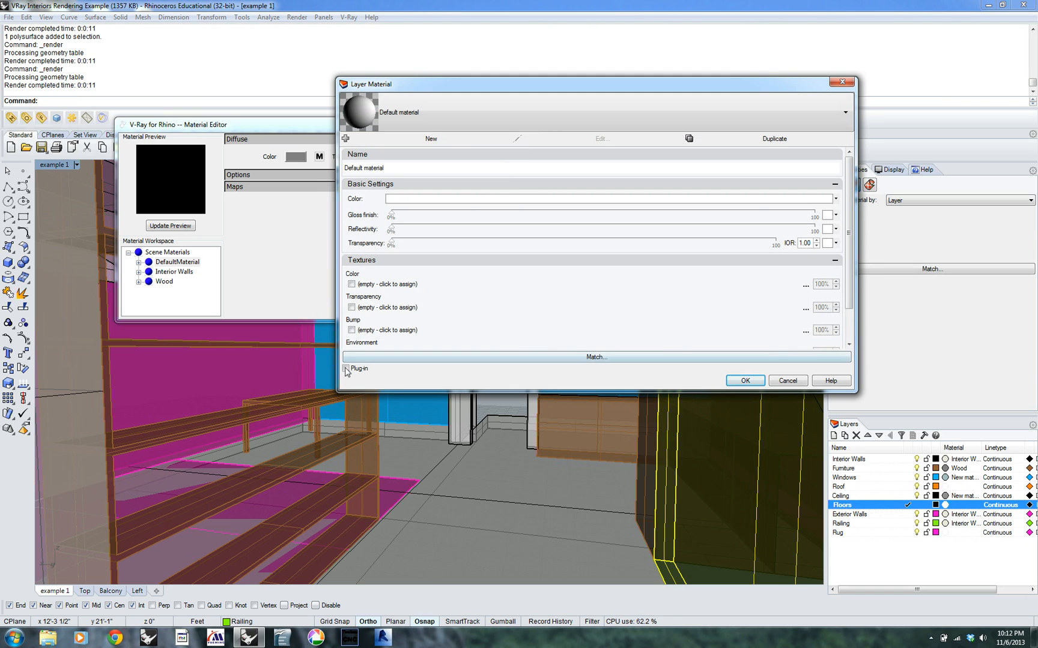
{"action": "left_click", "coordinate": [346, 368]}
{"action": "left_click", "coordinate": [571, 118]}
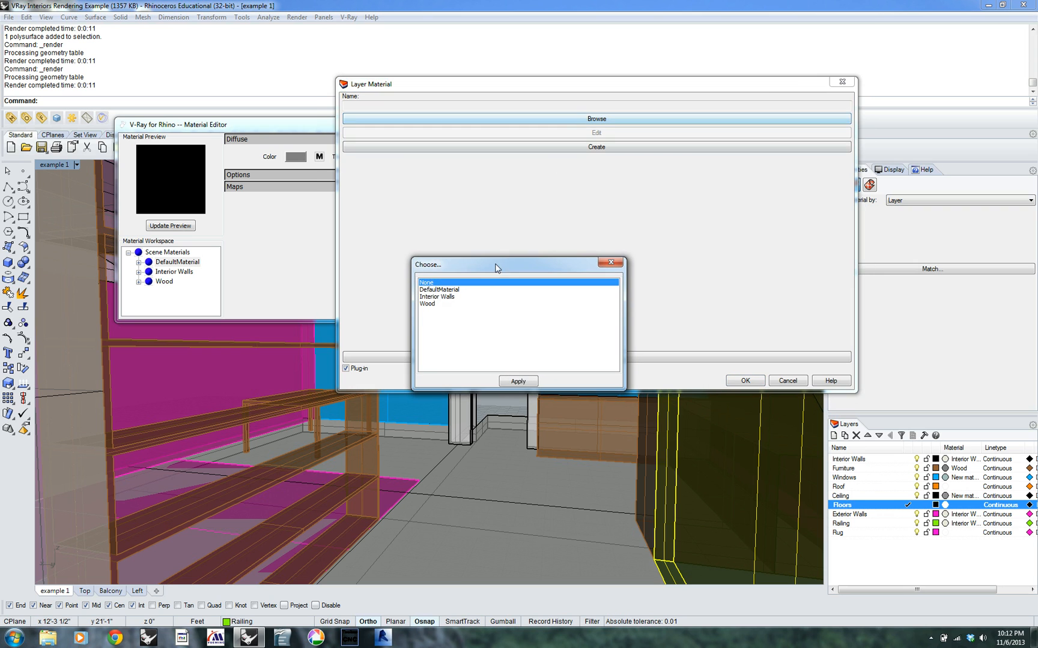
{"action": "left_click", "coordinate": [447, 290]}
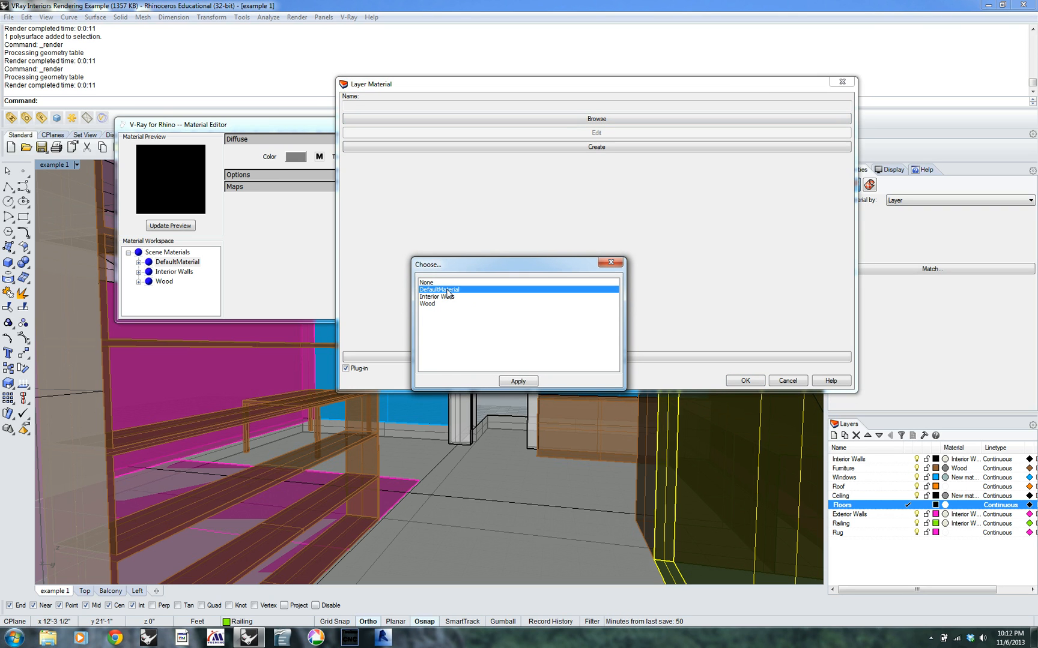
{"action": "left_click", "coordinate": [517, 382]}
{"action": "left_click", "coordinate": [745, 380]}
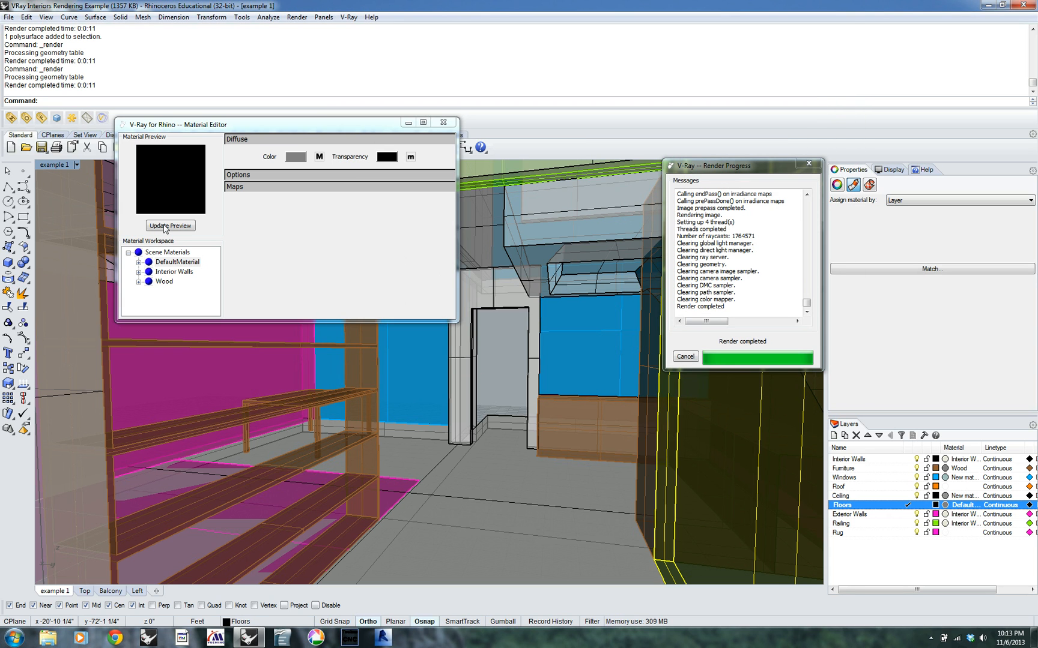
Rename DefaultMaterial as Floor, close the Material Editor, and test render the interior view
{"action": "left_click", "coordinate": [173, 265]}
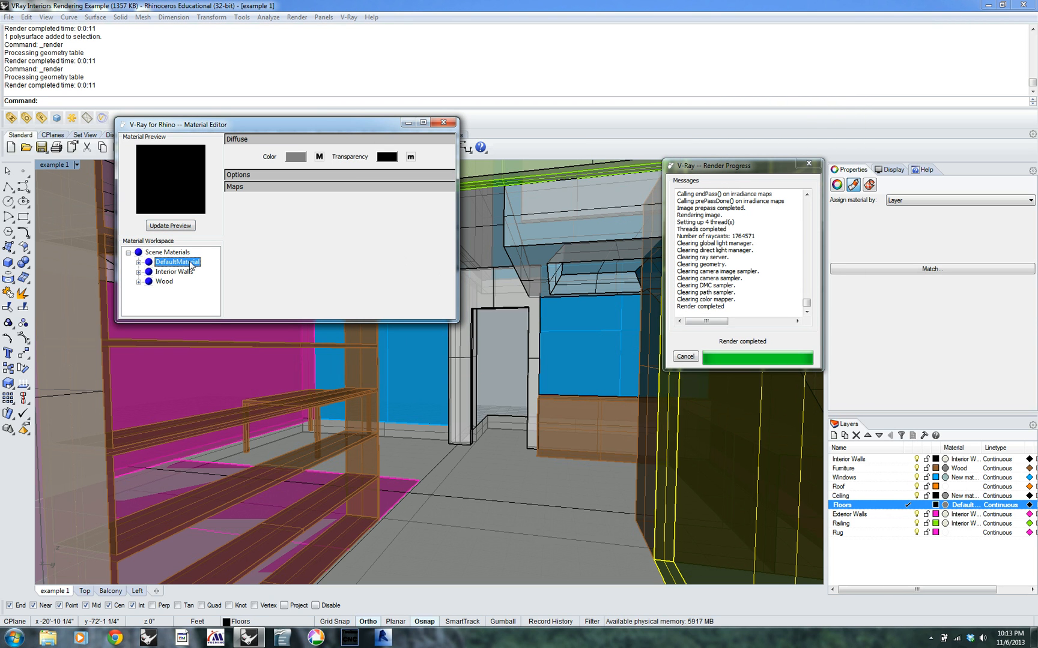
{"action": "left_click", "coordinate": [190, 263]}
{"action": "type", "text": "Floors"}
{"action": "left_click", "coordinate": [278, 274]}
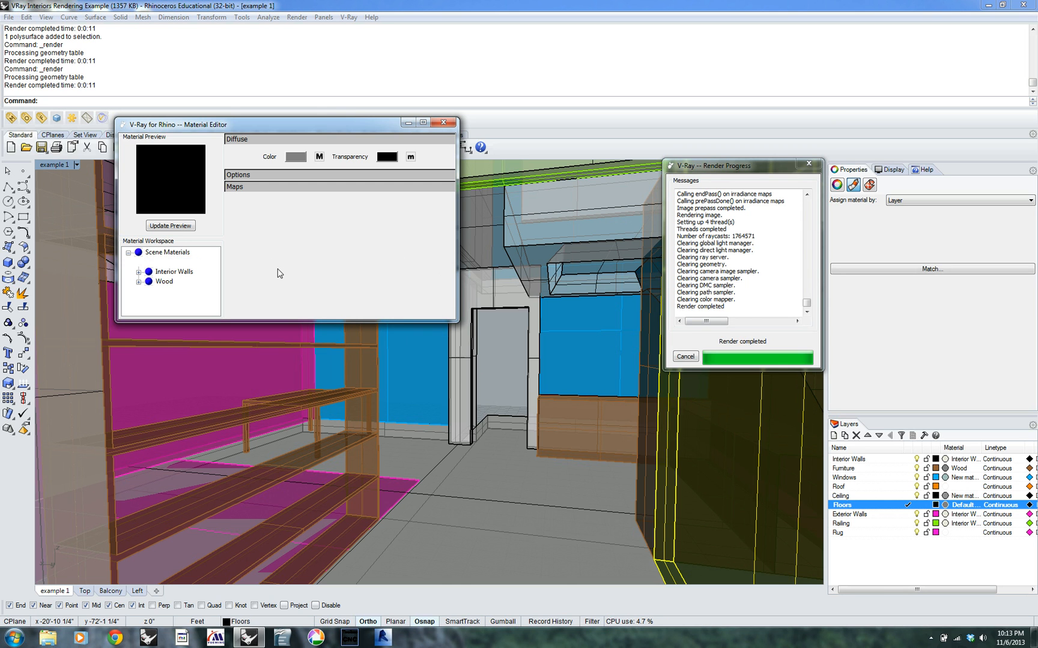
{"action": "key", "text": "Escape"}
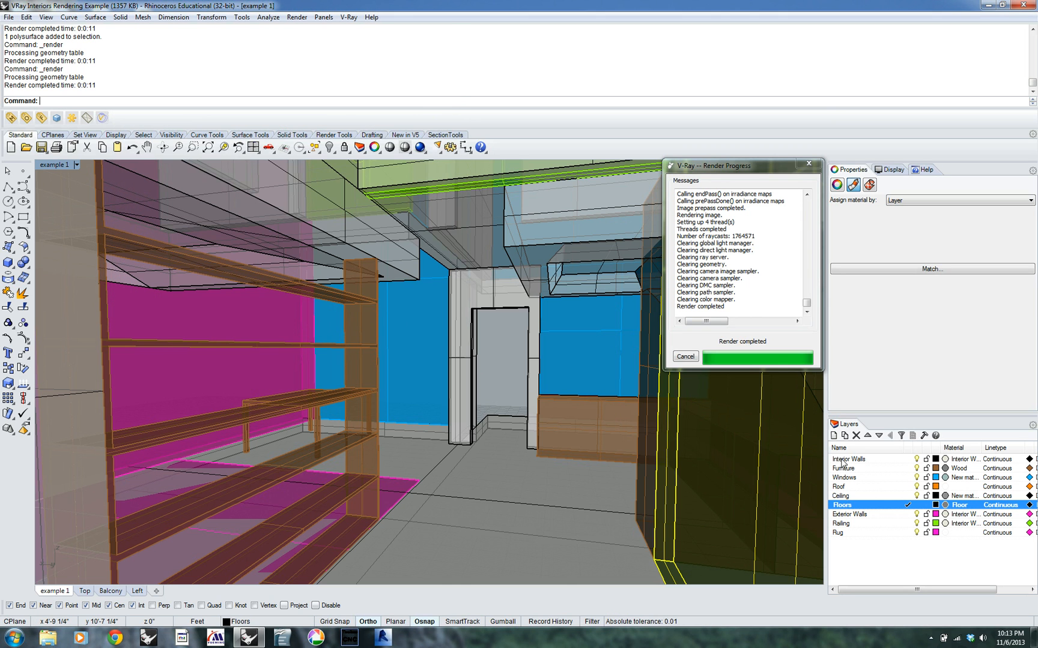
{"action": "left_click", "coordinate": [56, 117]}
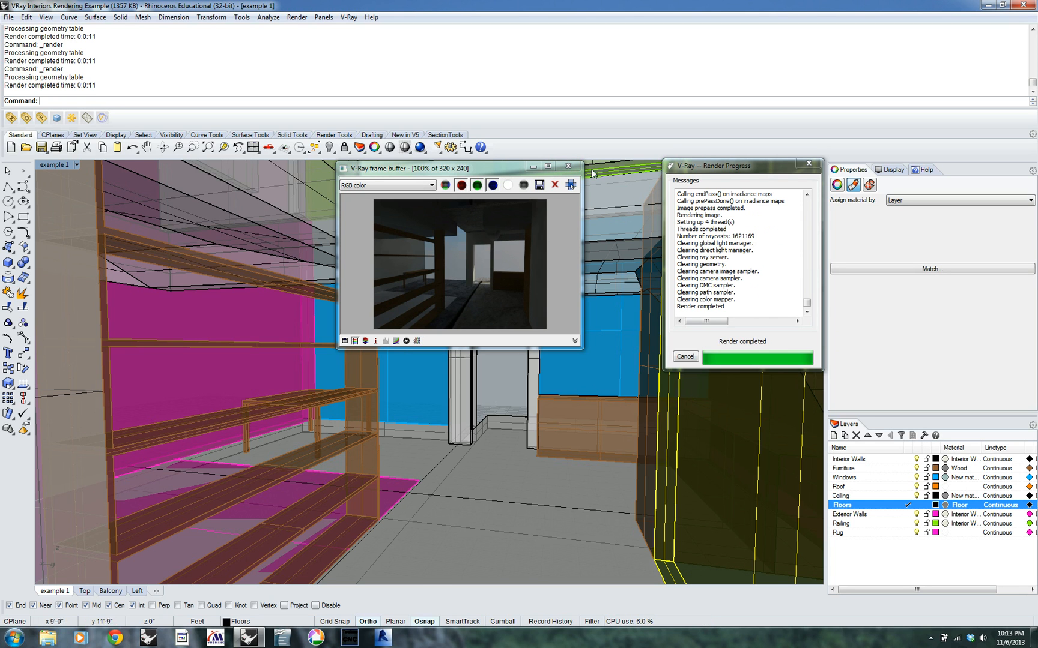
{"action": "left_click", "coordinate": [568, 166]}
Turn off the plug-in material on the Floors layer and return the layer to the default material
{"action": "left_click", "coordinate": [965, 506]}
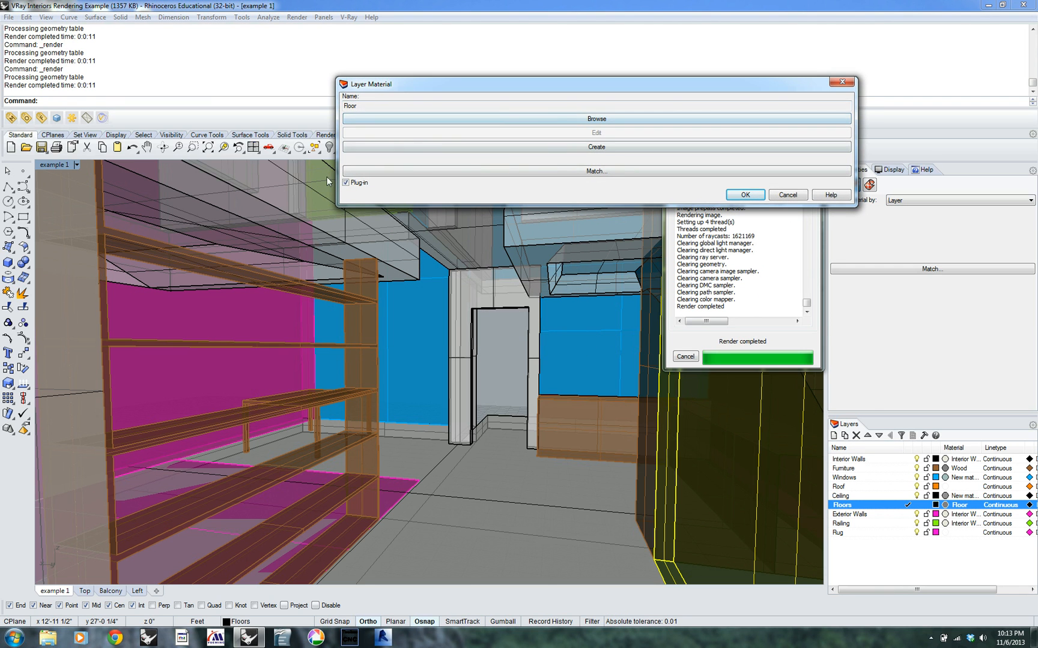
{"action": "left_click", "coordinate": [346, 182]}
{"action": "left_click", "coordinate": [452, 113]}
{"action": "left_click", "coordinate": [481, 145]}
{"action": "left_click", "coordinate": [746, 381]}
Assign the Floor plug-in material to the floor polysurface by object instead of by layer
{"action": "left_click", "coordinate": [482, 470]}
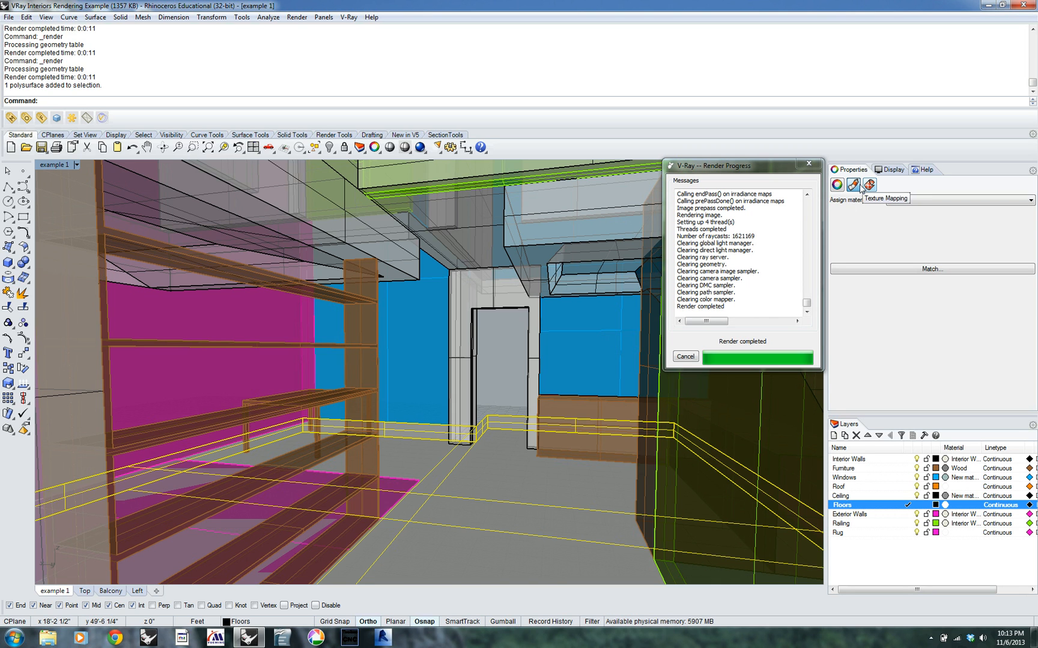
{"action": "left_click", "coordinate": [915, 200]}
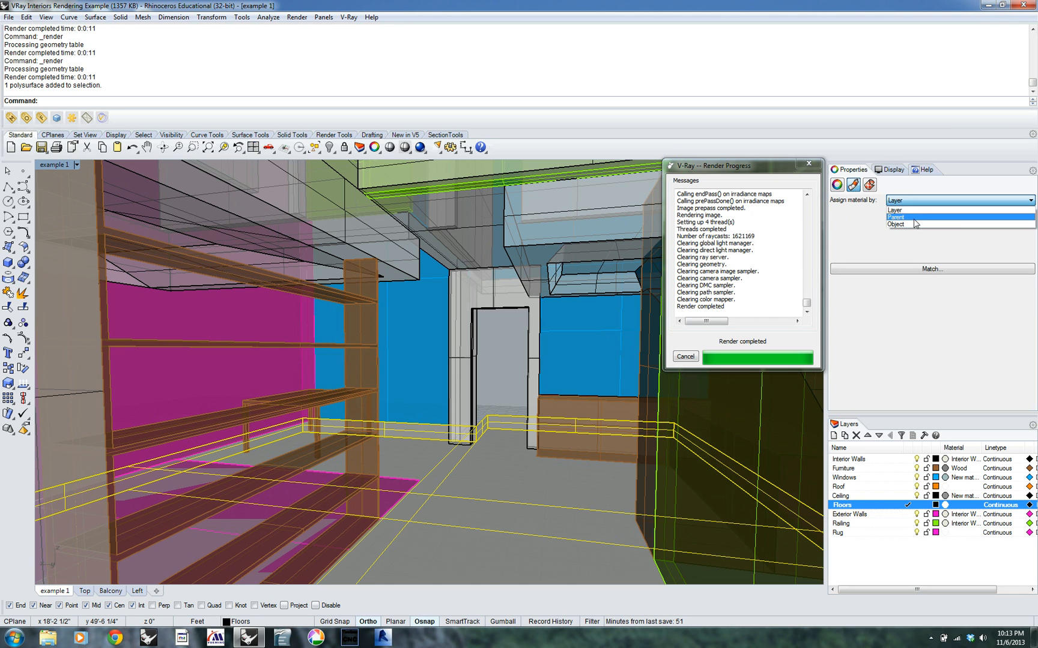
{"action": "left_click", "coordinate": [913, 225]}
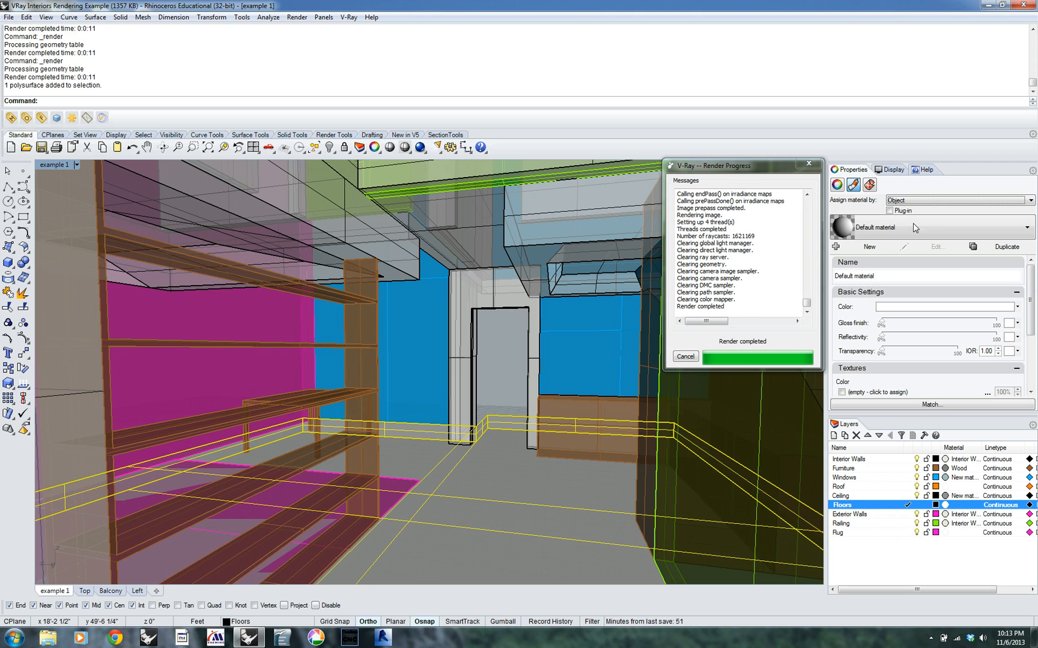
{"action": "left_click", "coordinate": [889, 211]}
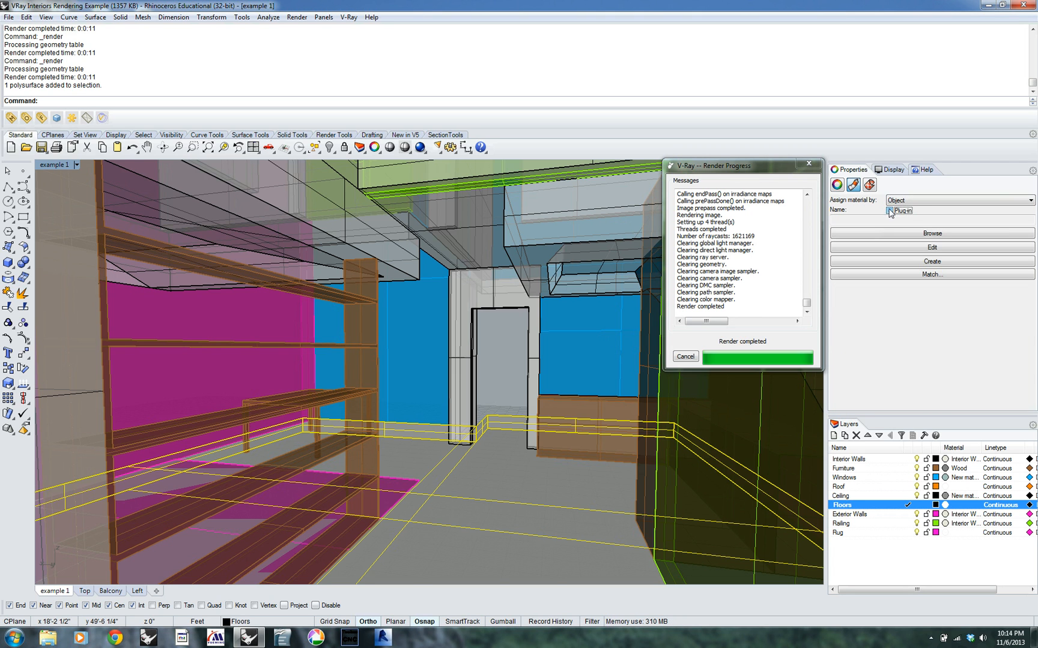
{"action": "left_click", "coordinate": [891, 236]}
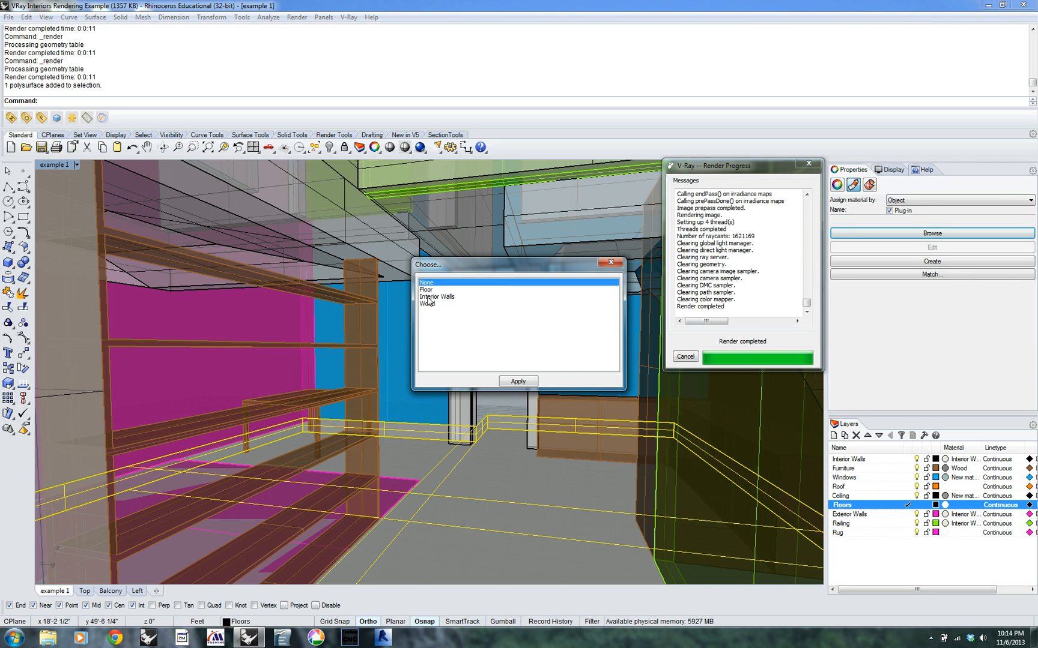
{"action": "left_click", "coordinate": [428, 290]}
{"action": "left_click", "coordinate": [517, 380]}
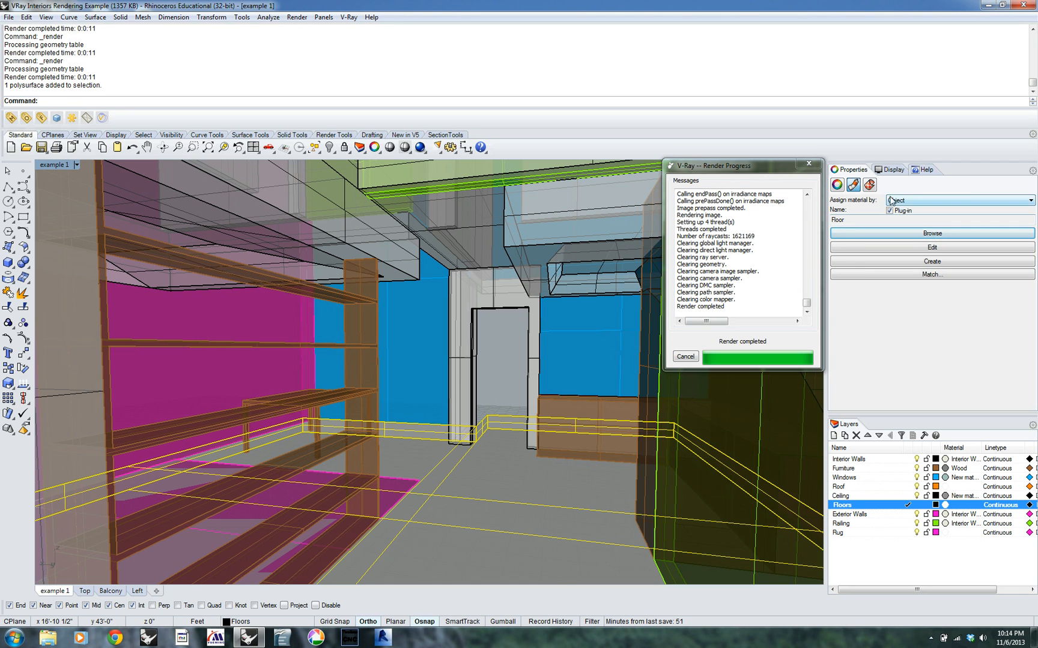
Show the texture mapping properties of the selected floor polysurface
{"action": "left_click", "coordinate": [869, 185]}
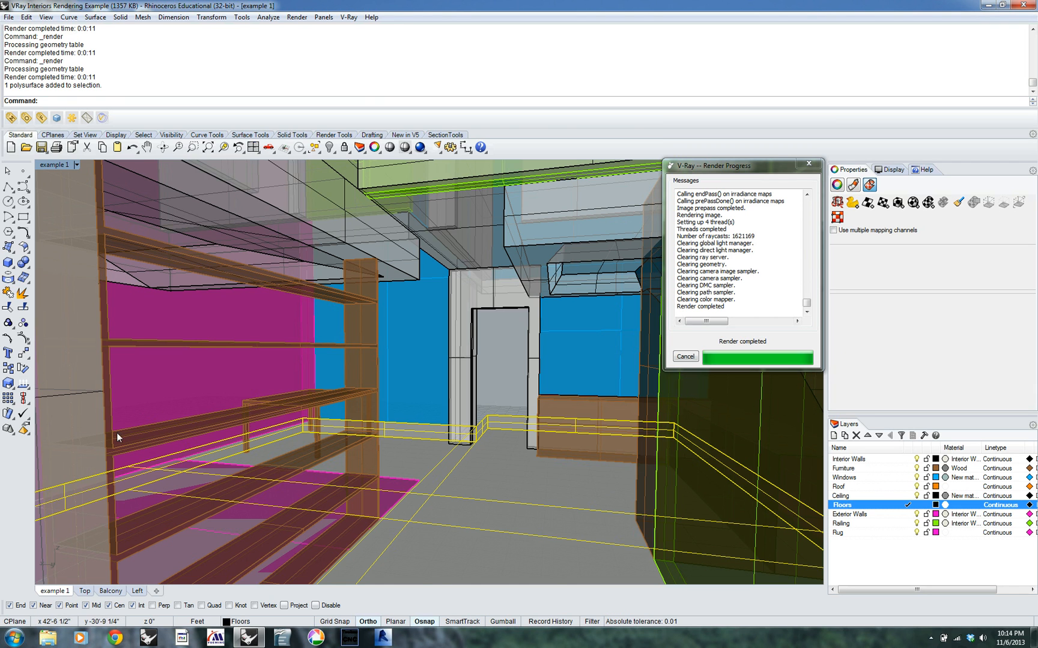
{"action": "left_click", "coordinate": [882, 207]}
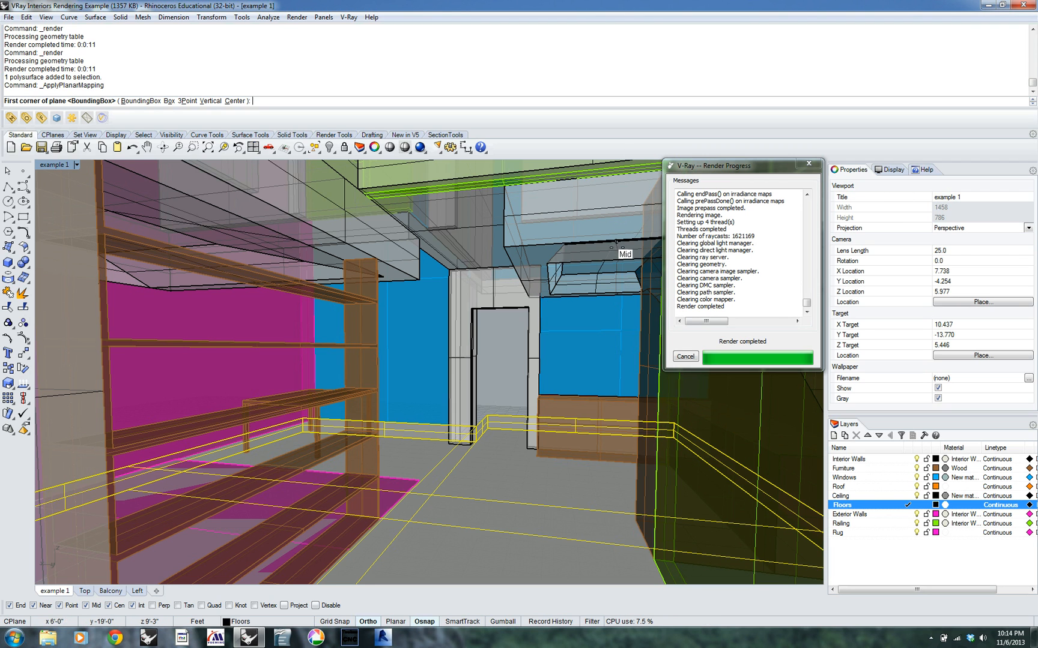
{"action": "key", "text": "Return"}
{"action": "key", "text": "Escape"}
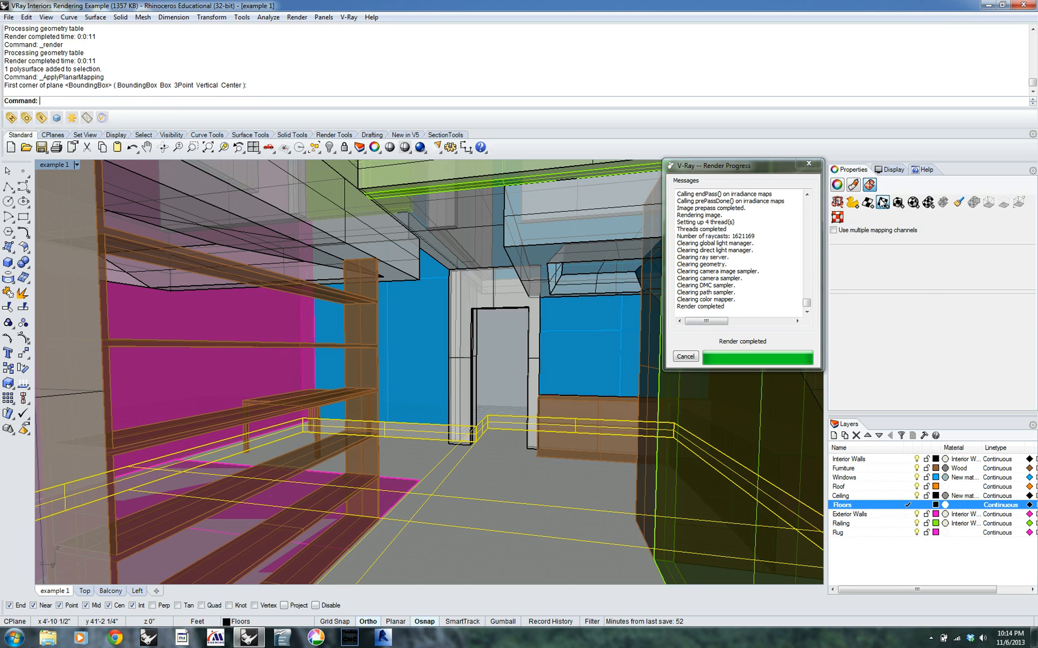
Apply planar mapping to the floor polysurface by its bounding box, with World coordinates and UV mapping
{"action": "left_click", "coordinate": [882, 202]}
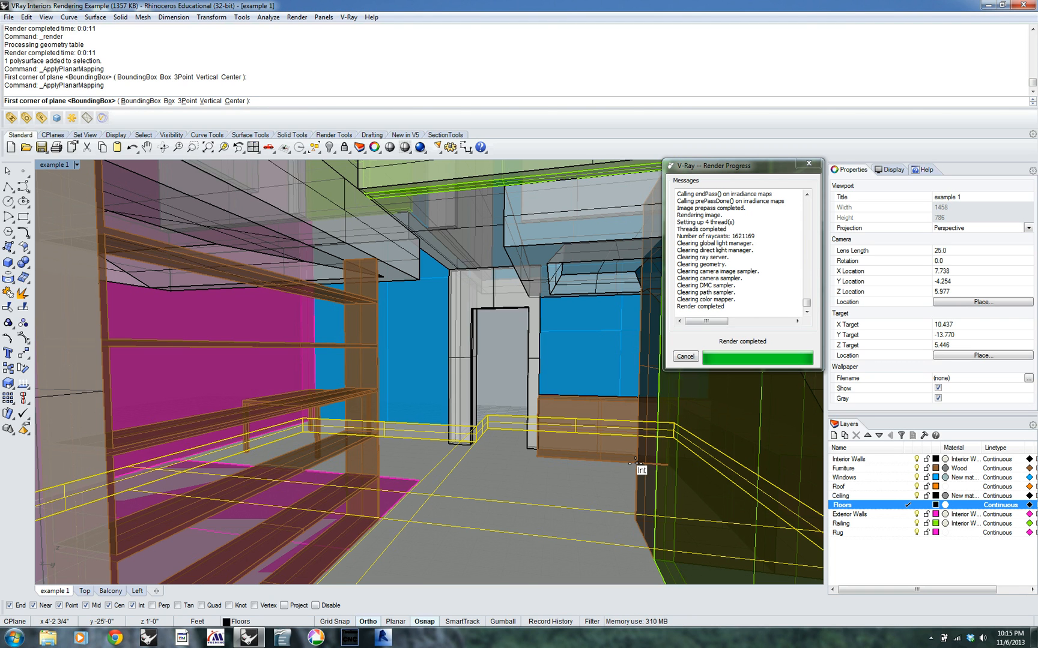
{"action": "type", "text": "b"}
{"action": "key", "text": "Return"}
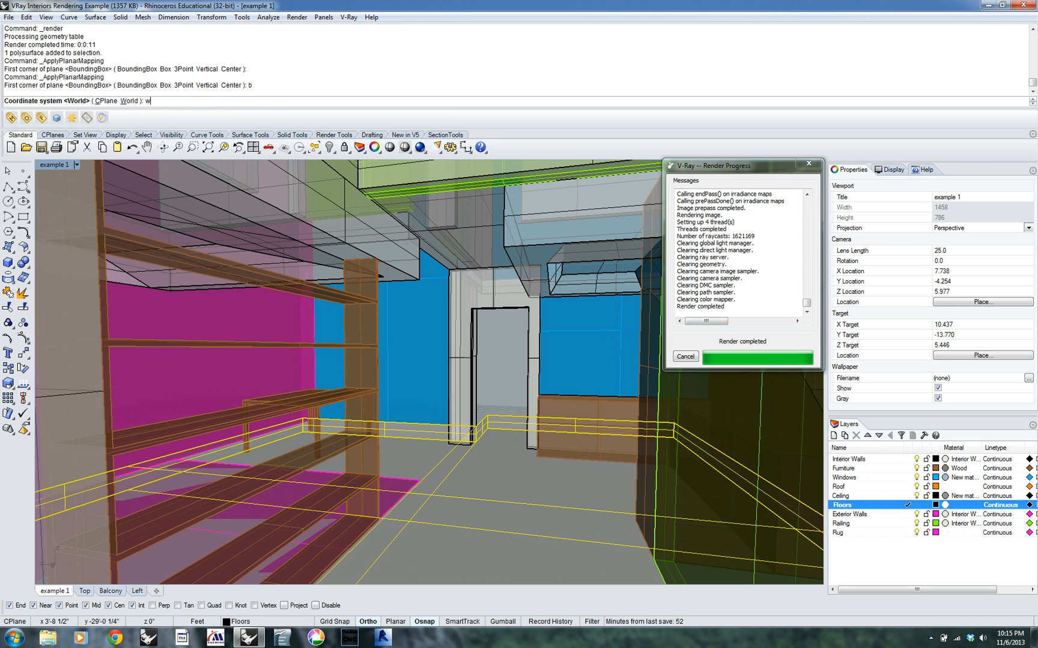
{"action": "type", "text": "w"}
{"action": "key", "text": "Return"}
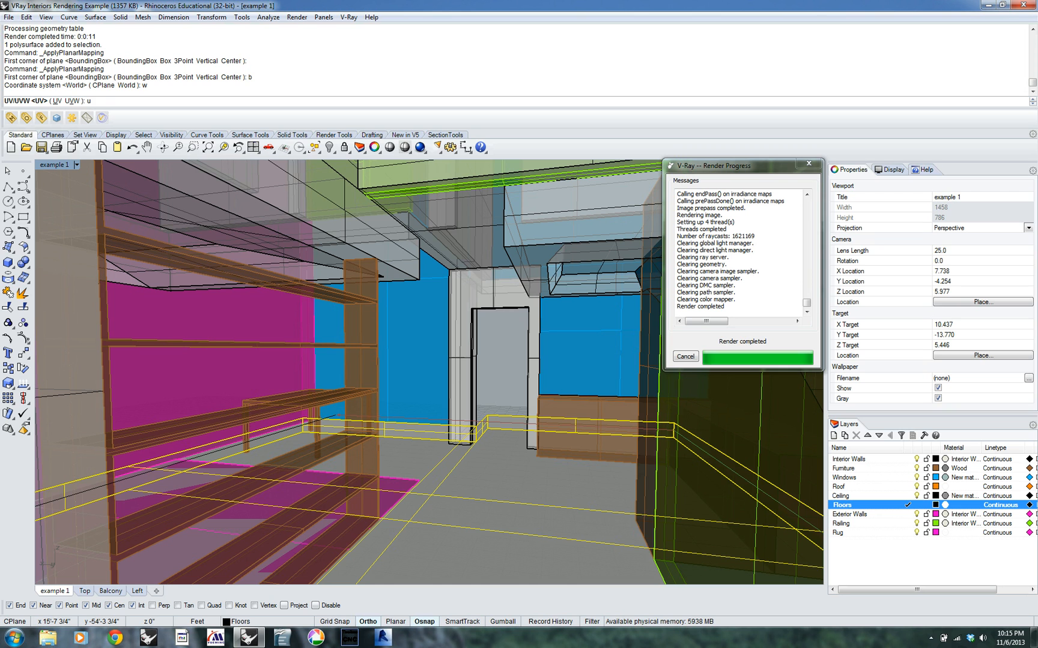
{"action": "key", "text": "Return"}
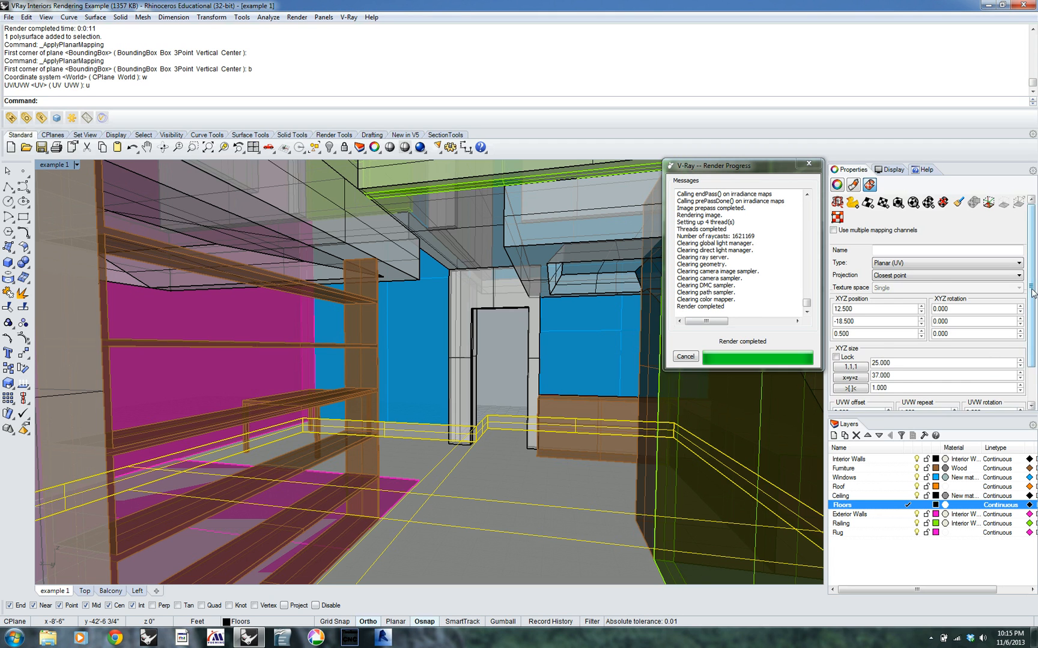
Lock the floor mapping's UVW repeat values together at 15 and test render the interior view
{"action": "scroll", "coordinate": [1032, 300], "scroll_direction": "down", "scroll_amount": 2}
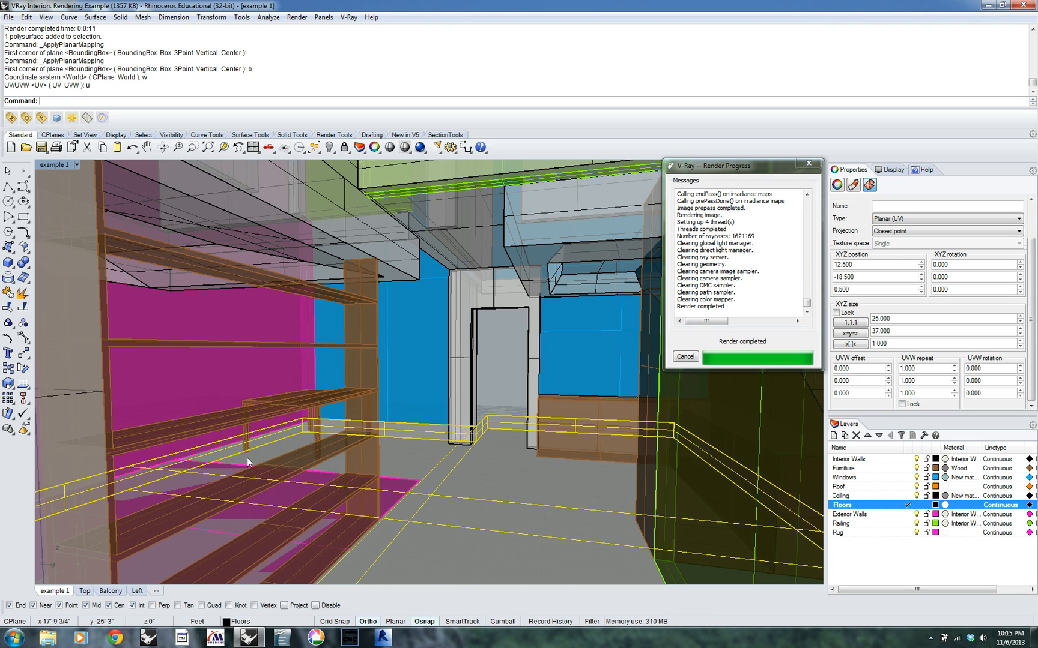
{"action": "left_click", "coordinate": [808, 164]}
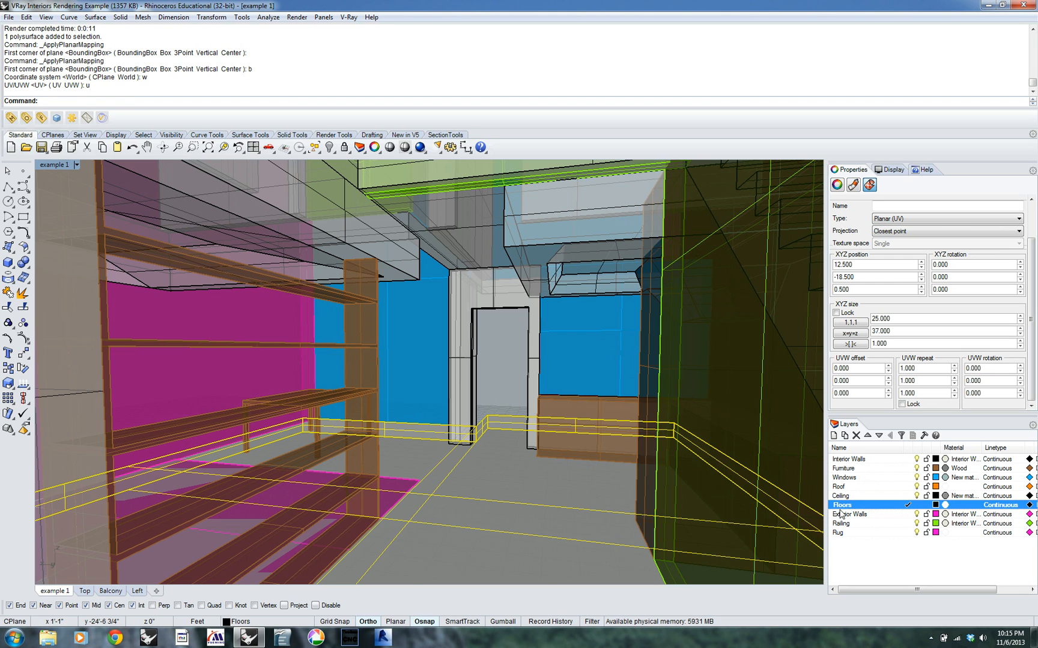
{"action": "left_click", "coordinate": [902, 405]}
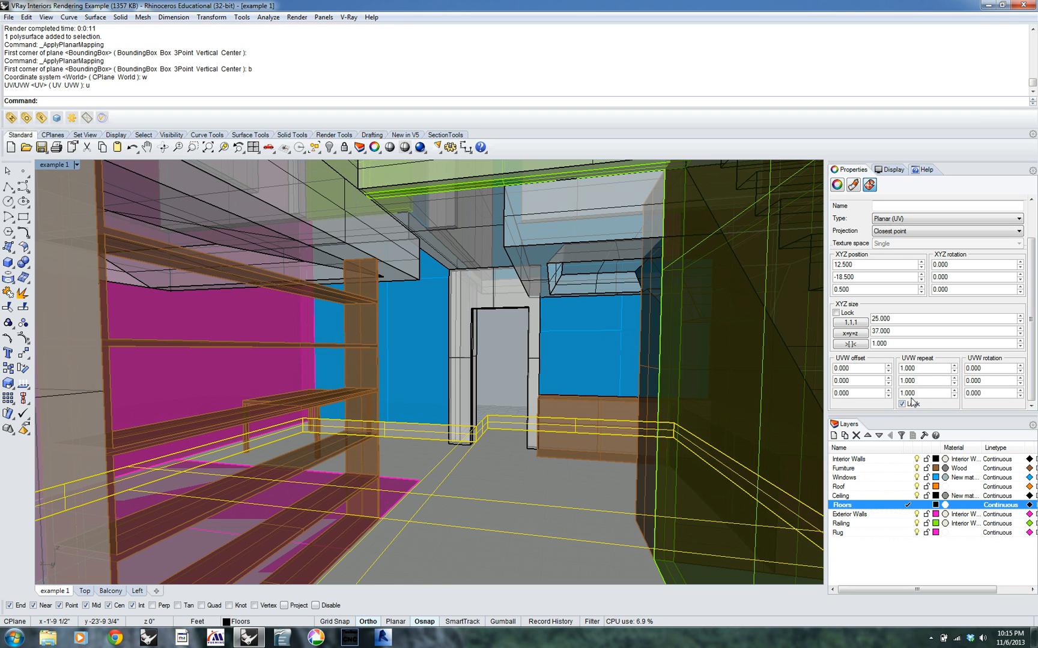
{"action": "left_click", "coordinate": [921, 368]}
{"action": "type", "text": "15"}
{"action": "key", "text": "Tab"}
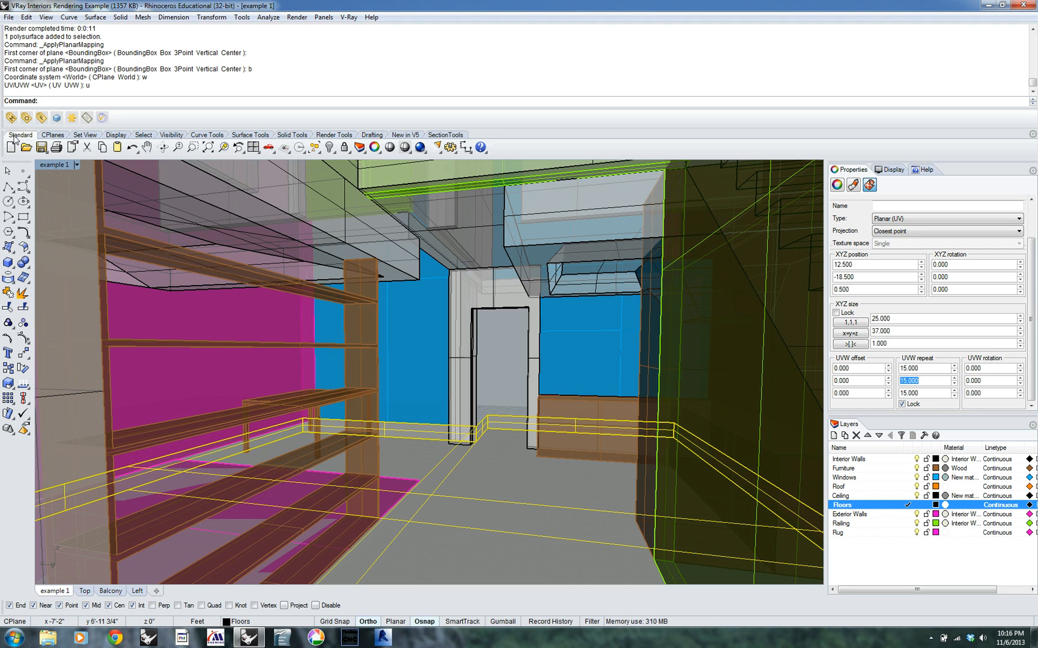
{"action": "left_click", "coordinate": [57, 117]}
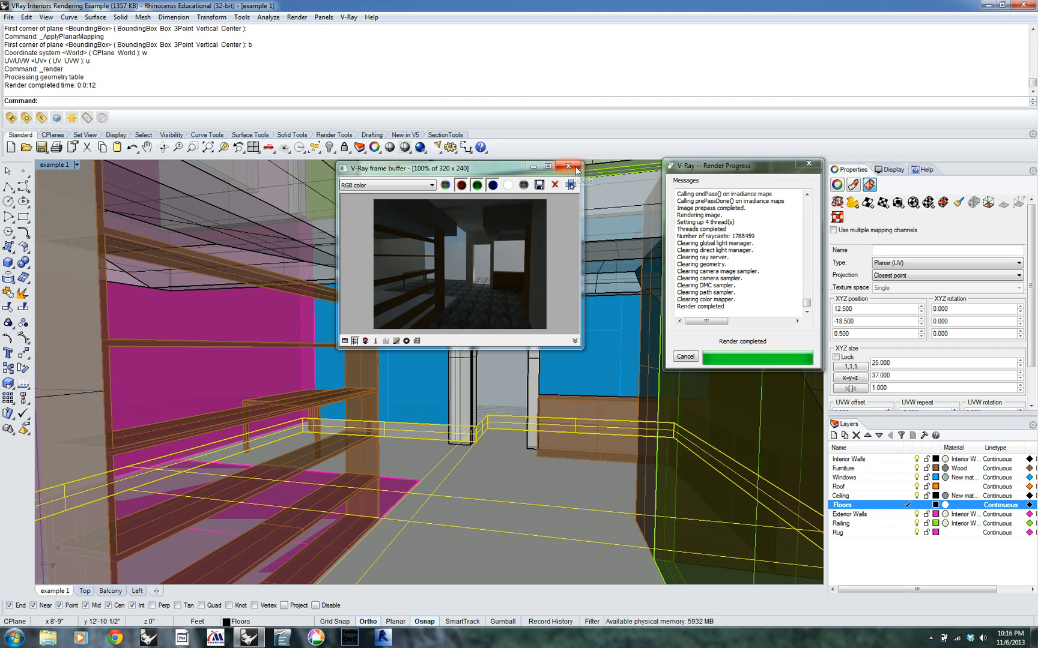
{"action": "left_click", "coordinate": [574, 168]}
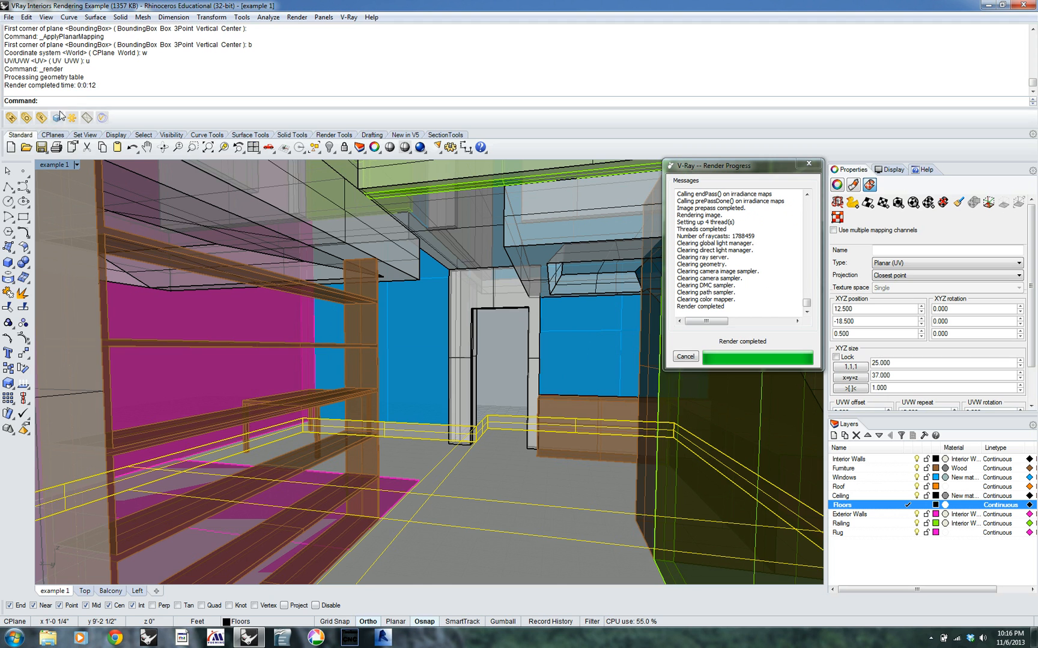
Set the V-Ray render output size to 1024x768 and close the render options
{"action": "left_click", "coordinate": [26, 118]}
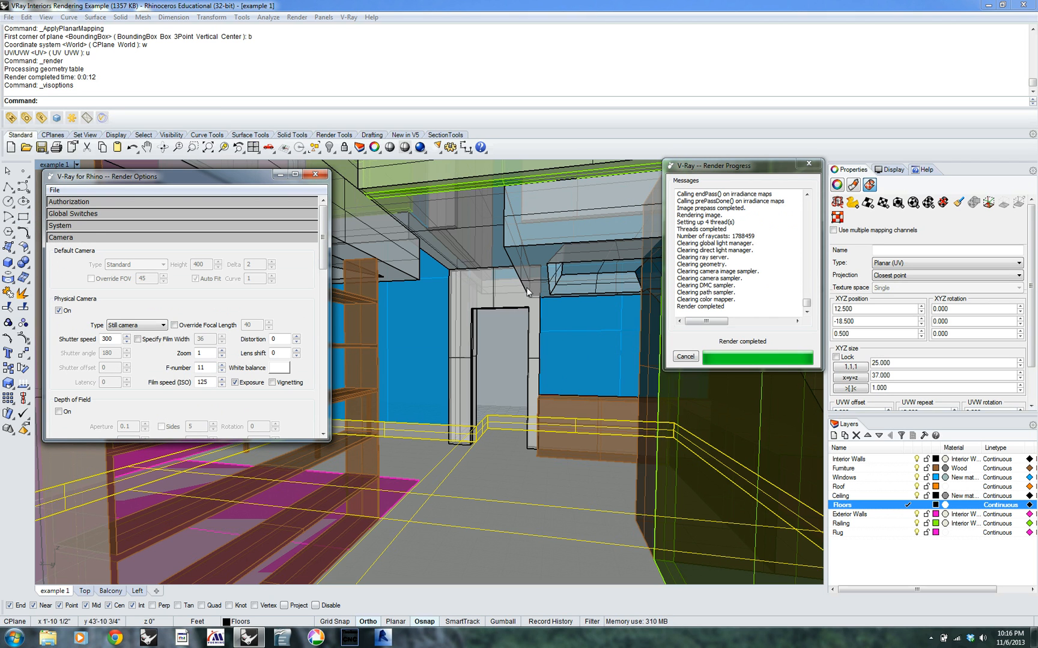
{"action": "left_click", "coordinate": [162, 236]}
{"action": "left_click", "coordinate": [161, 249]}
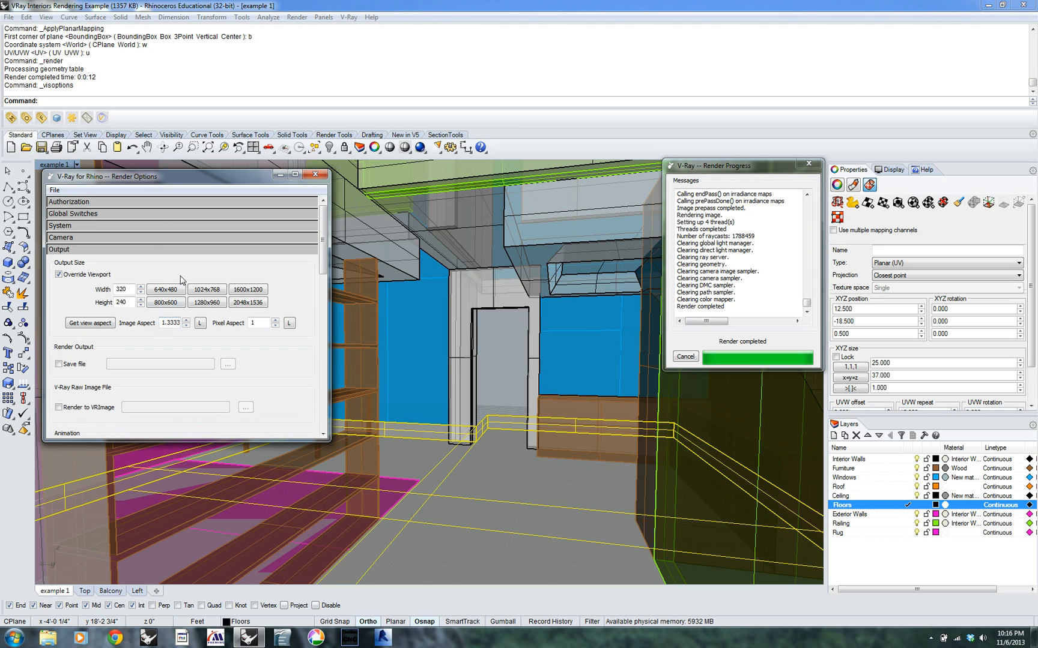
{"action": "left_click", "coordinate": [219, 293]}
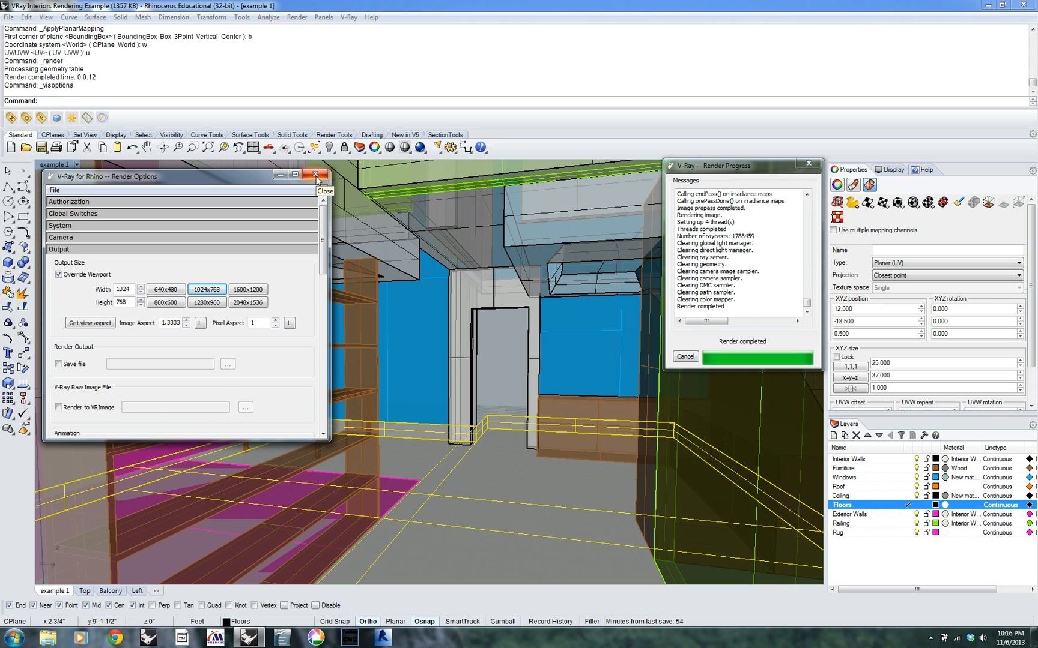
{"action": "left_click", "coordinate": [315, 174]}
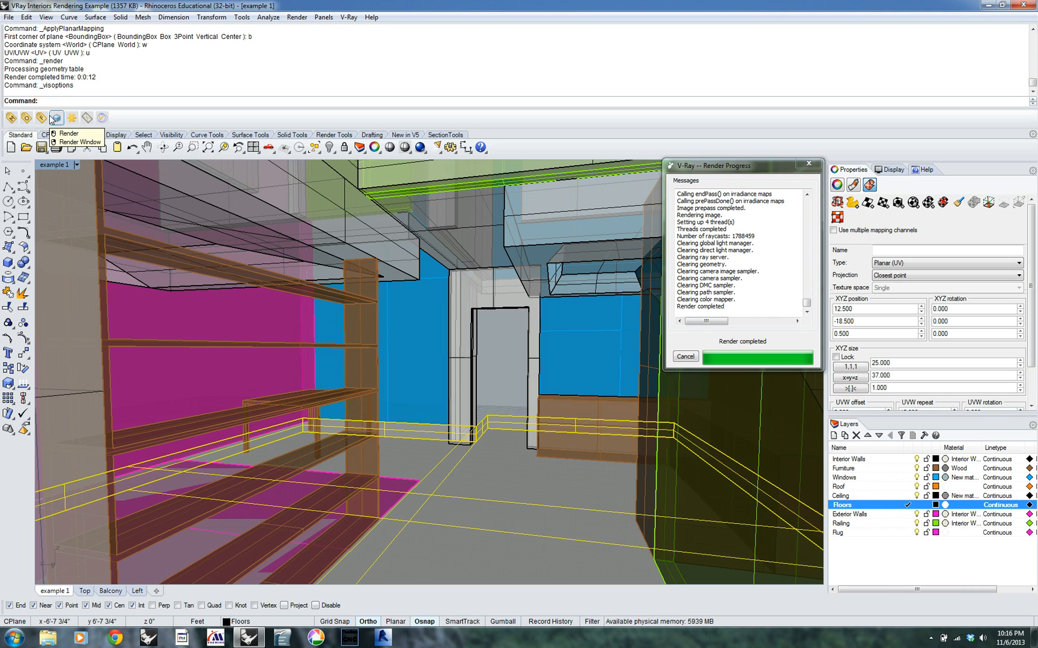
Render only a rectangular region of the interior view covering the floor between the shelves and the dark wall
{"action": "right_click", "coordinate": [54, 118]}
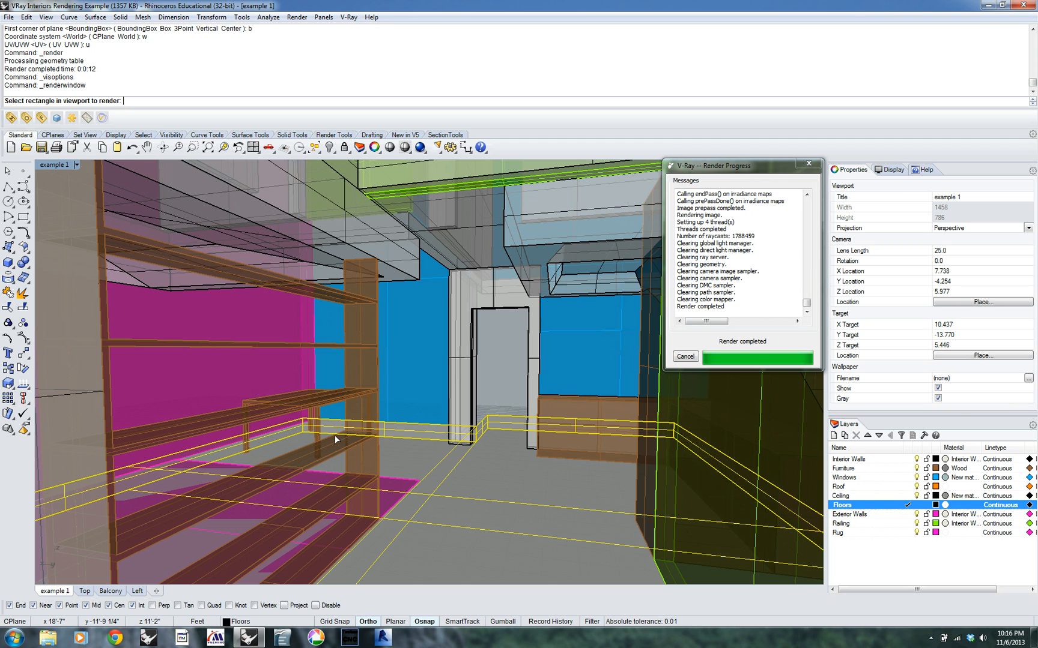
{"action": "left_click", "coordinate": [373, 415]}
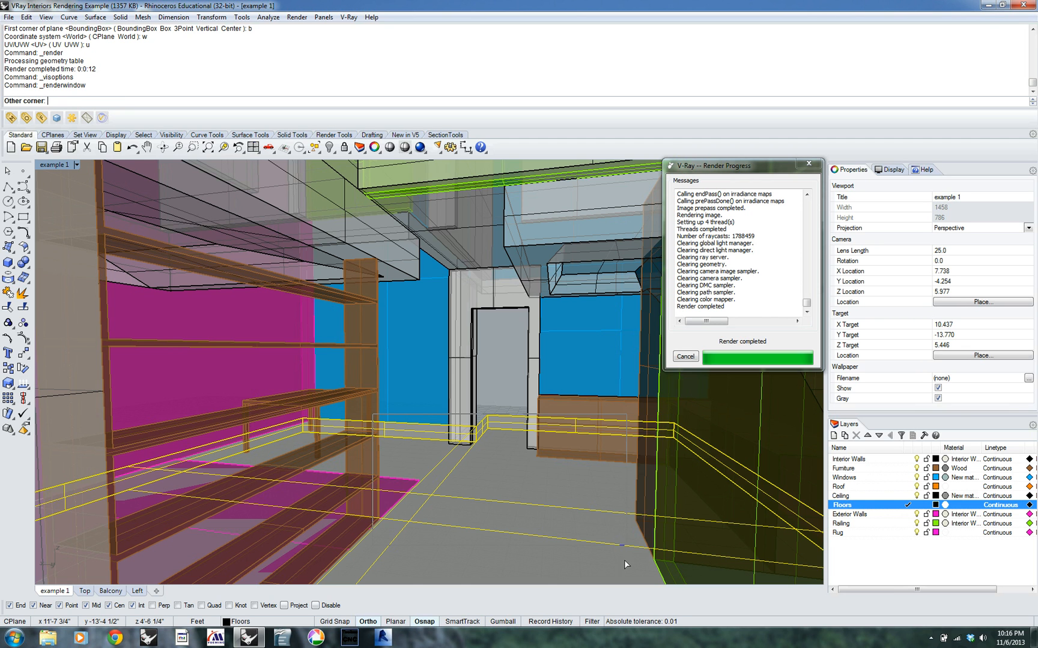
{"action": "left_click", "coordinate": [644, 585]}
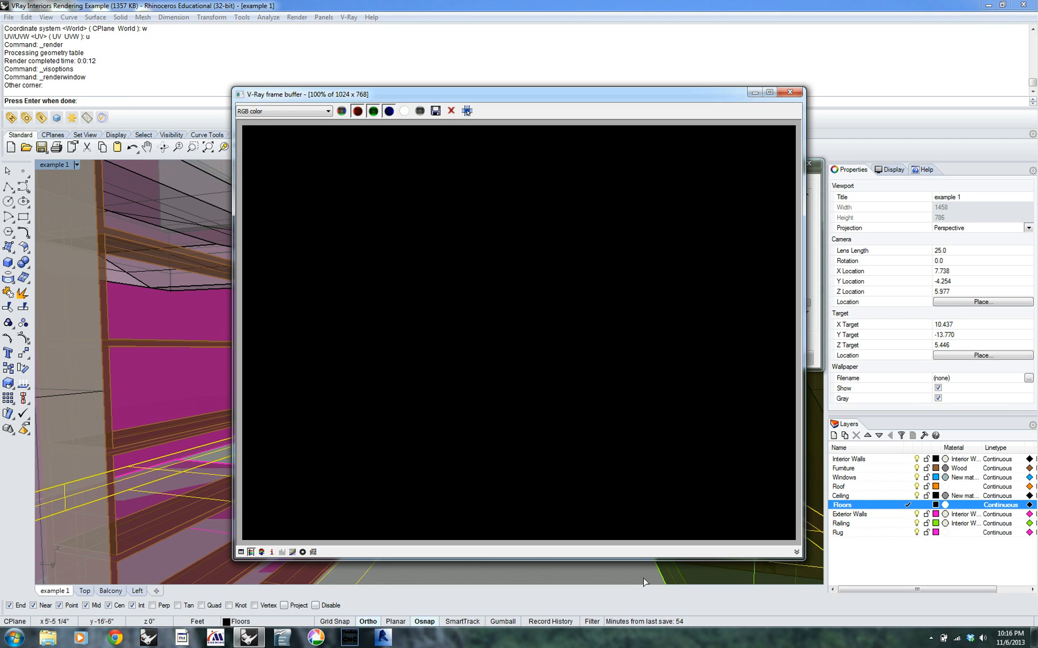
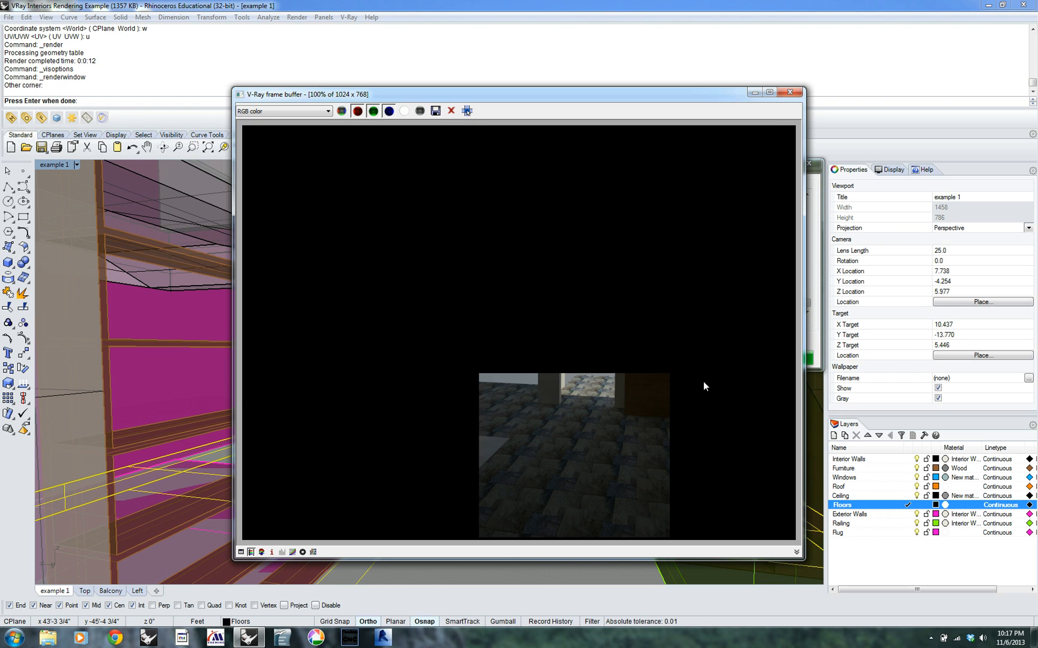
Close the finished region render, deselect the floor and hide the Rug layer
{"action": "left_click", "coordinate": [790, 92]}
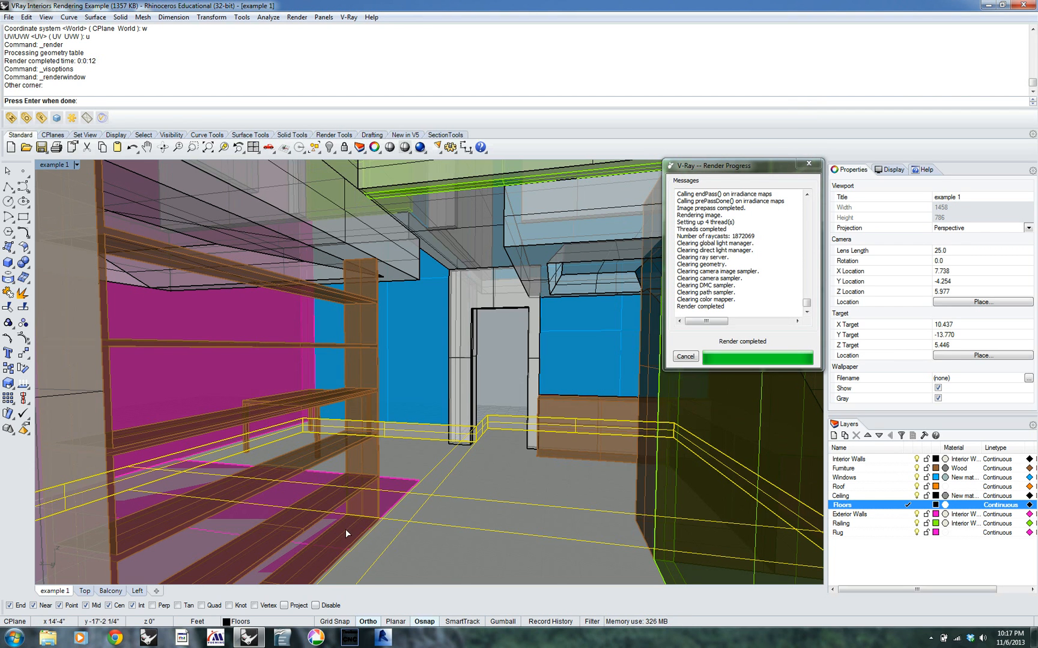
{"action": "right_click", "coordinate": [413, 480]}
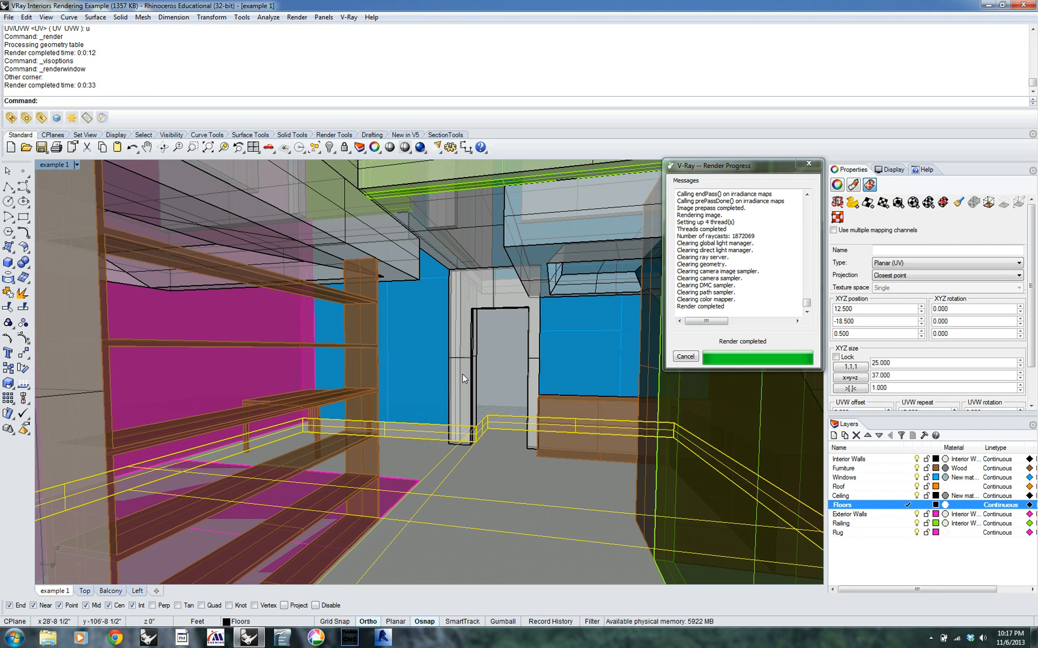
{"action": "key", "text": "Escape"}
{"action": "left_click", "coordinate": [915, 532]}
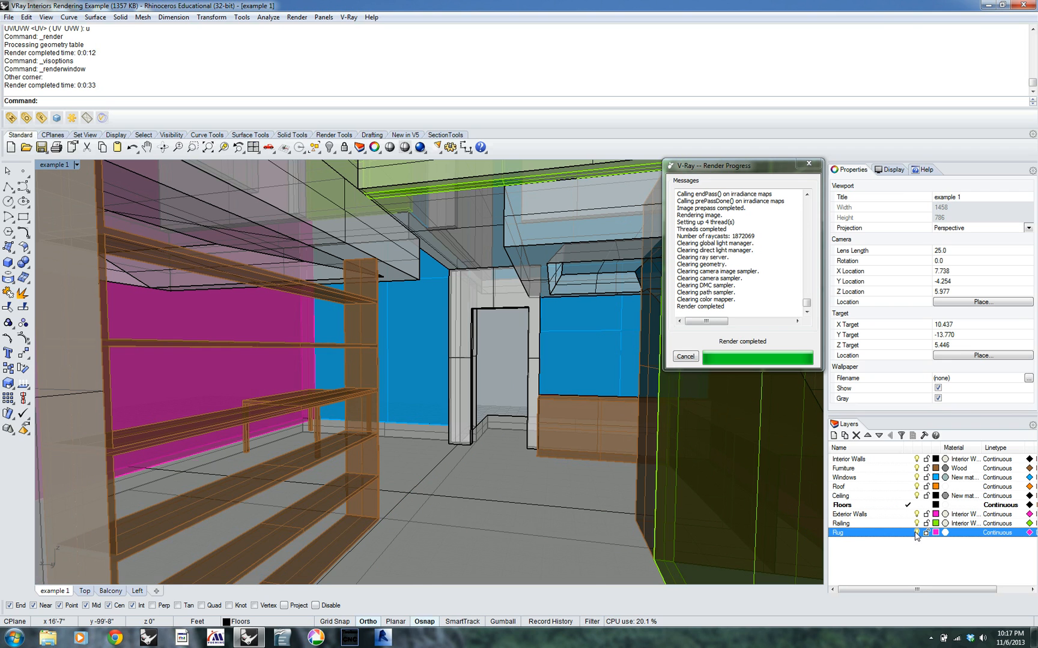
Enable the bump map of the Floor material and set its texture type to Bitmap
{"action": "left_click", "coordinate": [16, 123]}
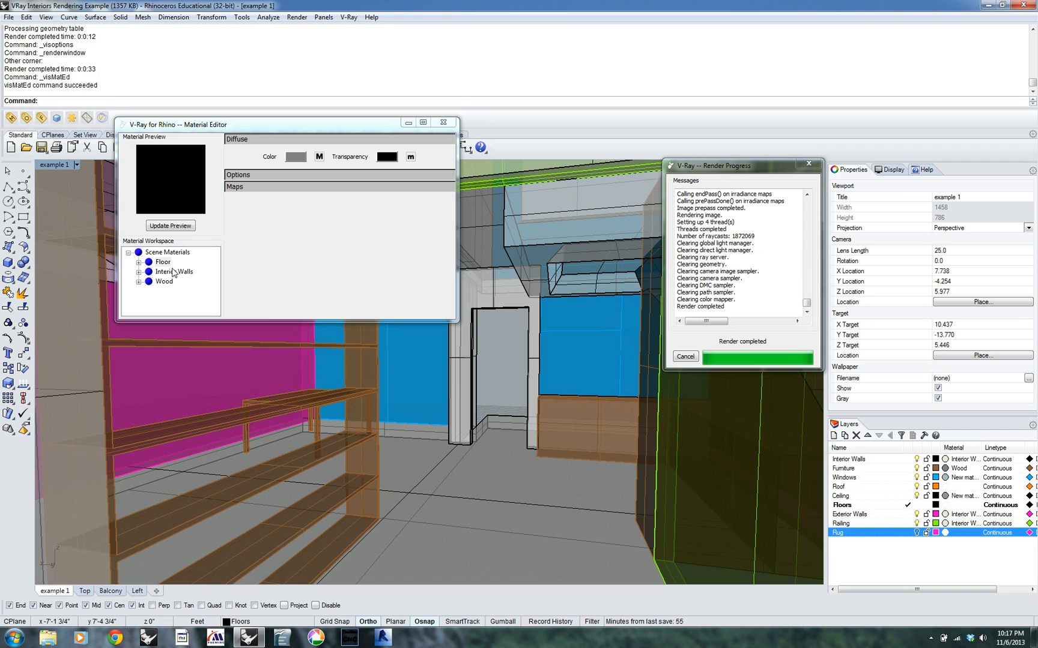
{"action": "left_click", "coordinate": [150, 265]}
{"action": "left_click", "coordinate": [285, 189]}
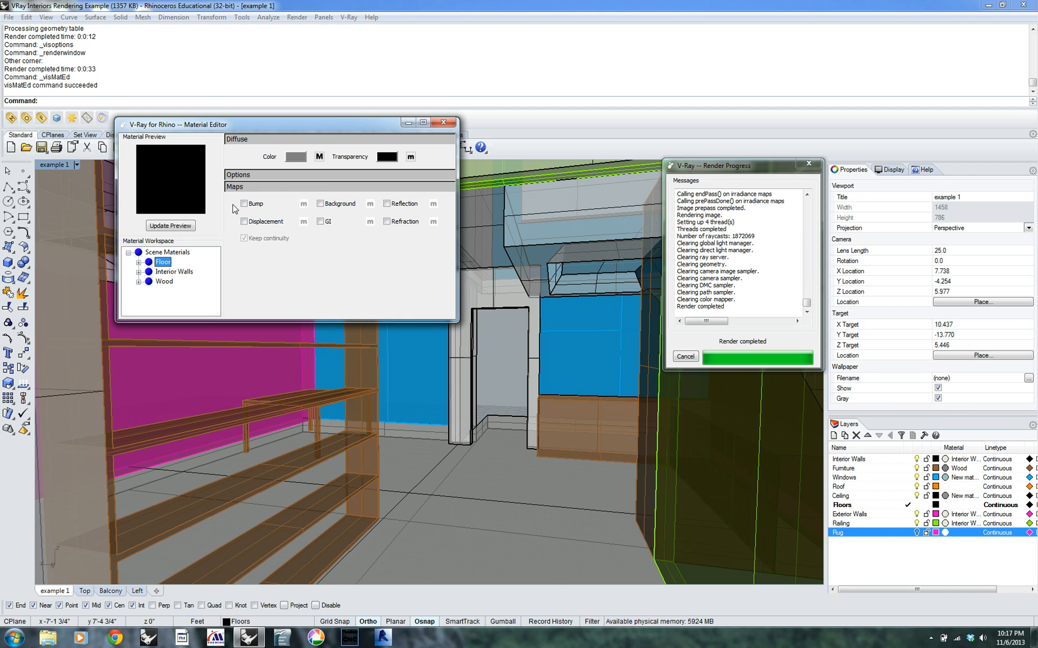
{"action": "left_click", "coordinate": [243, 204]}
{"action": "left_click", "coordinate": [303, 205]}
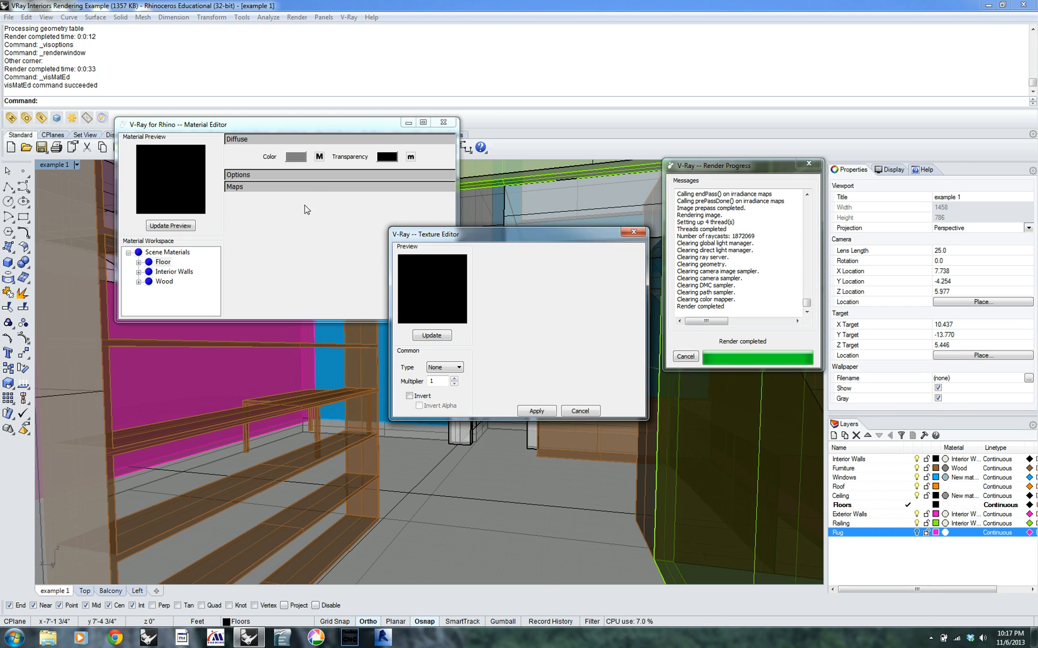
{"action": "left_click", "coordinate": [462, 368]}
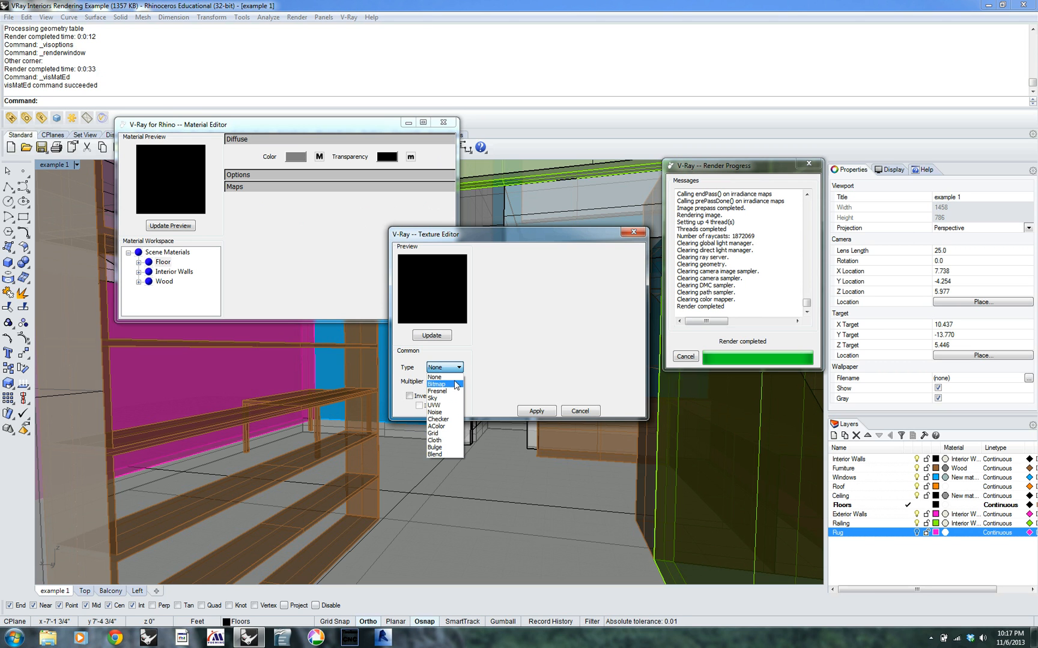
{"action": "left_click", "coordinate": [456, 384]}
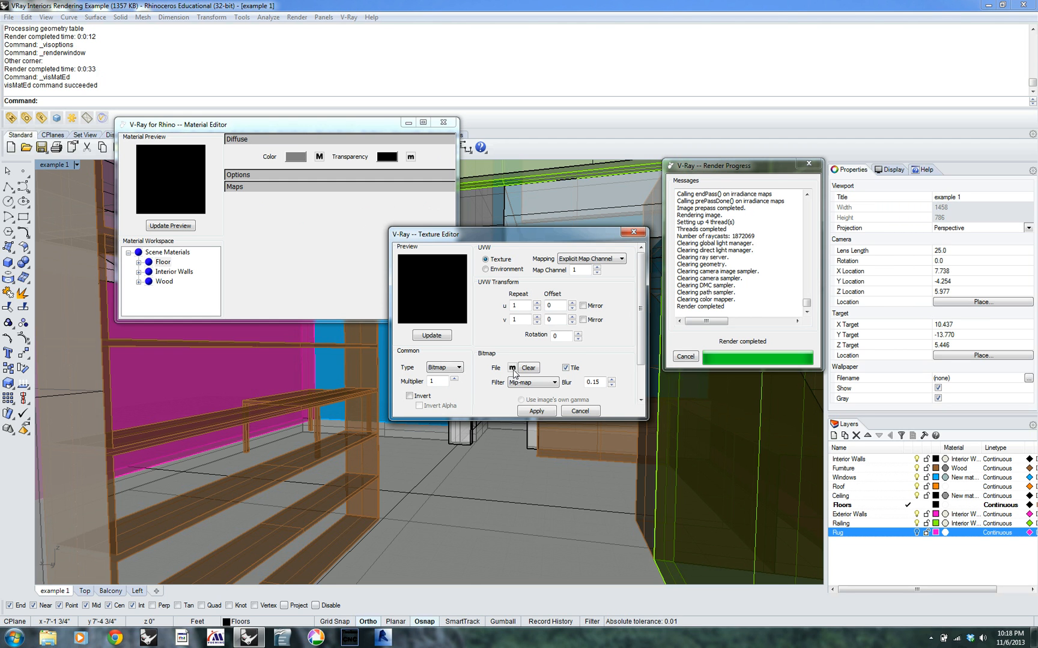
Load the stone-flags image as the Floor material's bump bitmap and apply the texture
{"action": "left_click", "coordinate": [512, 368]}
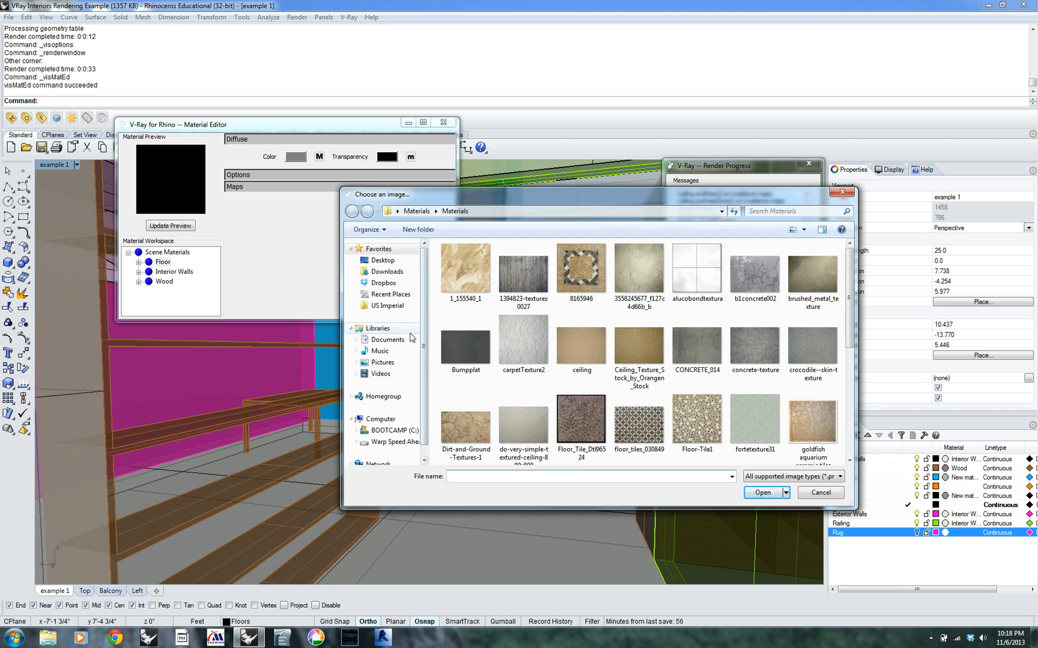
{"action": "left_click_drag", "start_coordinate": [850, 275], "coordinate": [860, 406]}
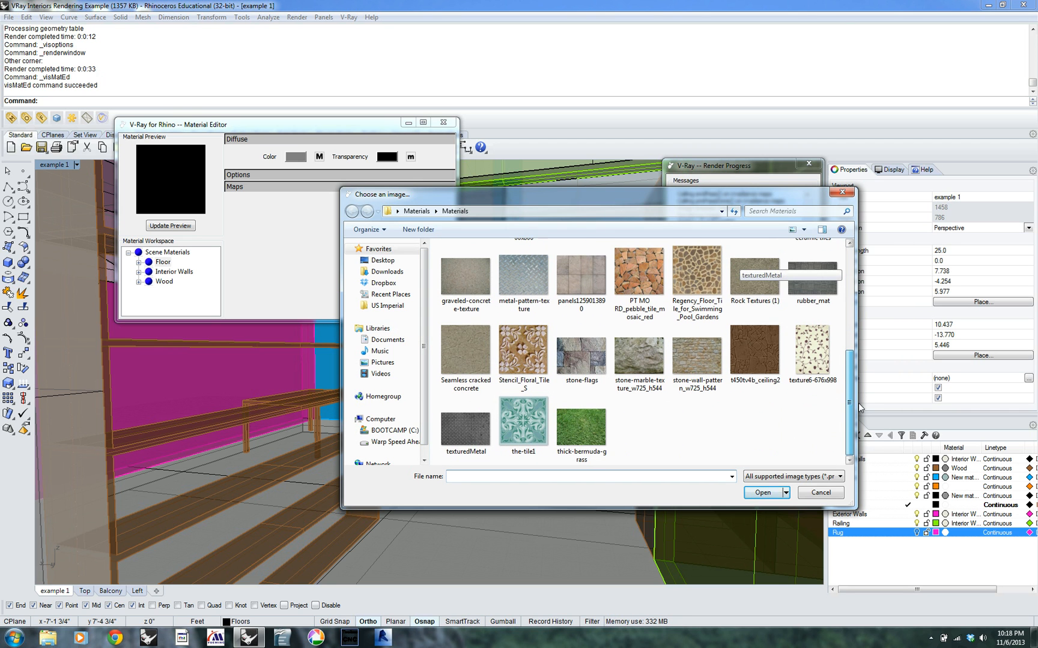
{"action": "left_click", "coordinate": [580, 354]}
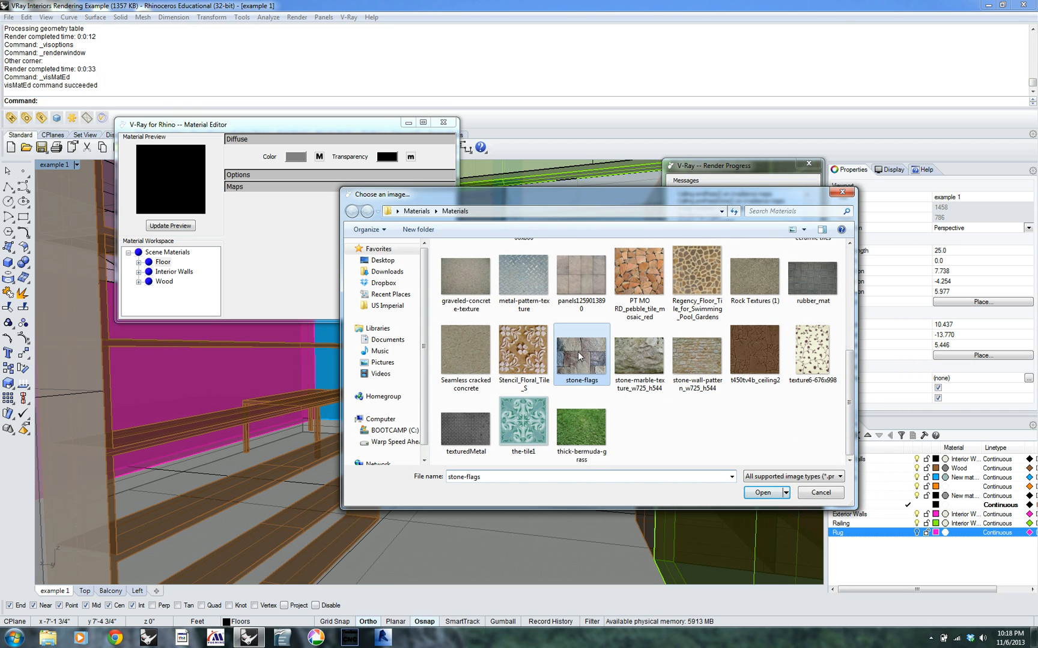
{"action": "left_click", "coordinate": [758, 493]}
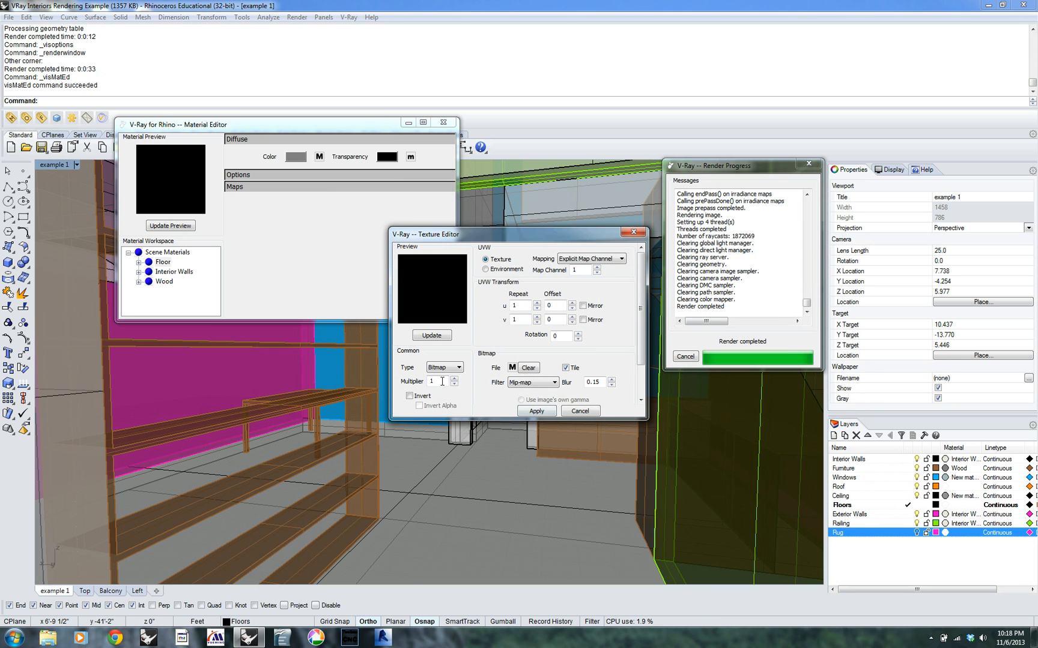
{"action": "left_click", "coordinate": [531, 411]}
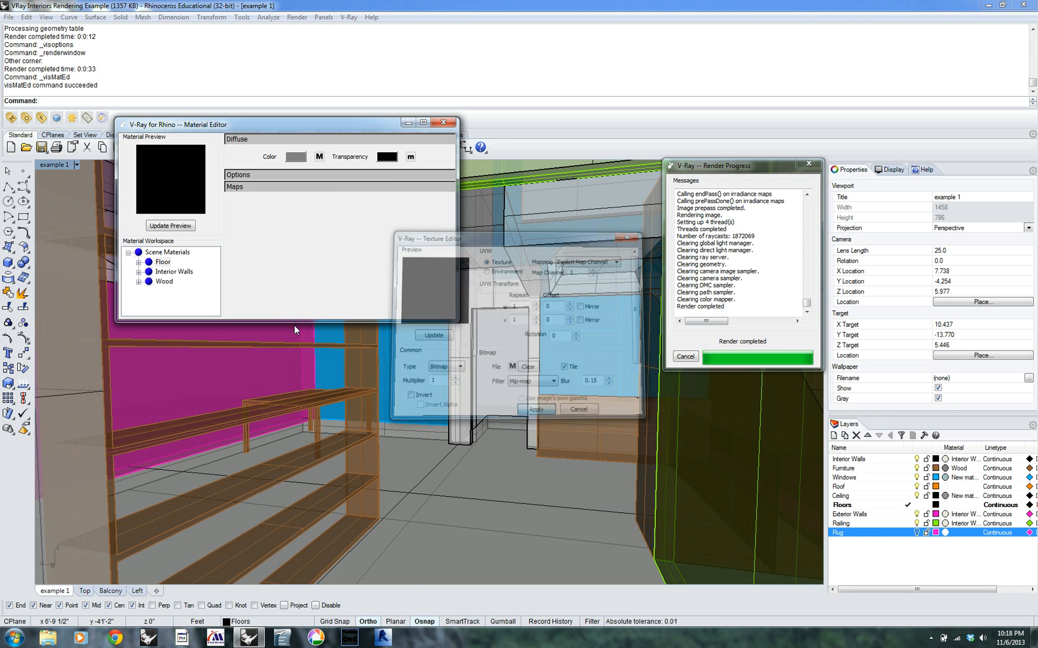
Test render a small rectangular region of the floor beside the shelves, then close the frame buffer
{"action": "right_click", "coordinate": [56, 118]}
{"action": "left_click_drag", "start_coordinate": [404, 454], "coordinate": [566, 563]}
{"action": "left_click", "coordinate": [622, 578]}
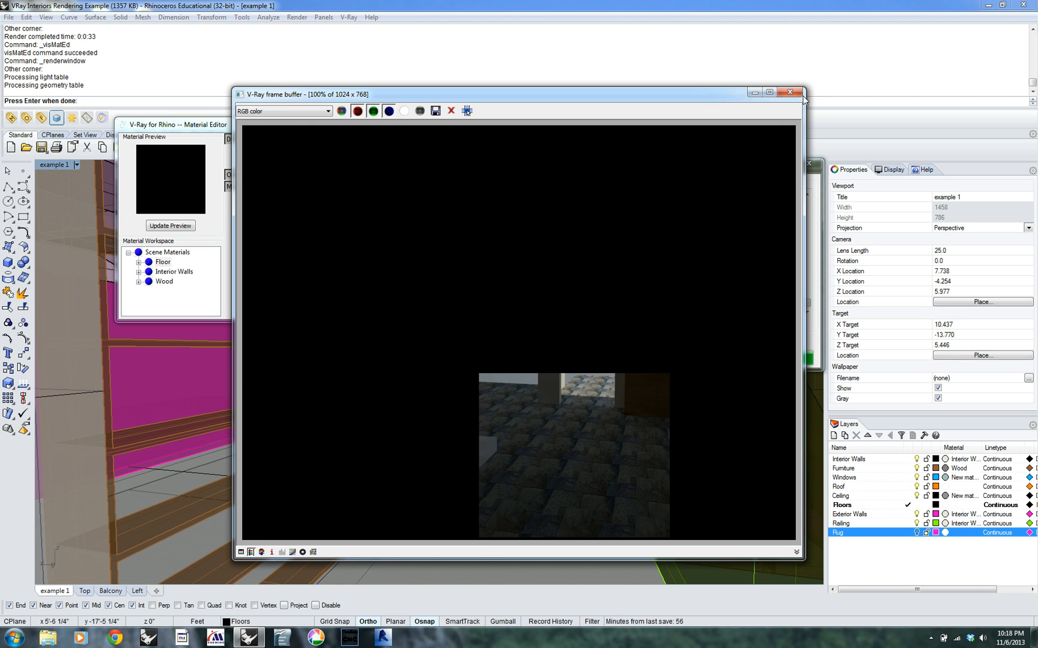
{"action": "left_click", "coordinate": [790, 92]}
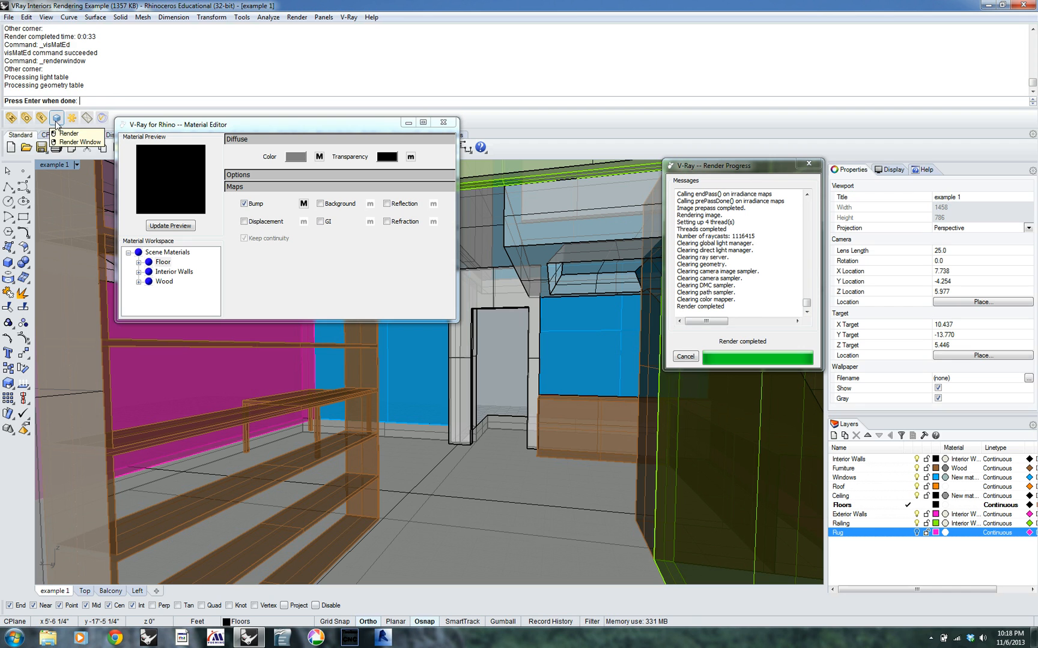
Test render a wider region spanning the shelves, the floor and the dark wall, ending by closing the frame buffer
{"action": "left_click", "coordinate": [55, 122]}
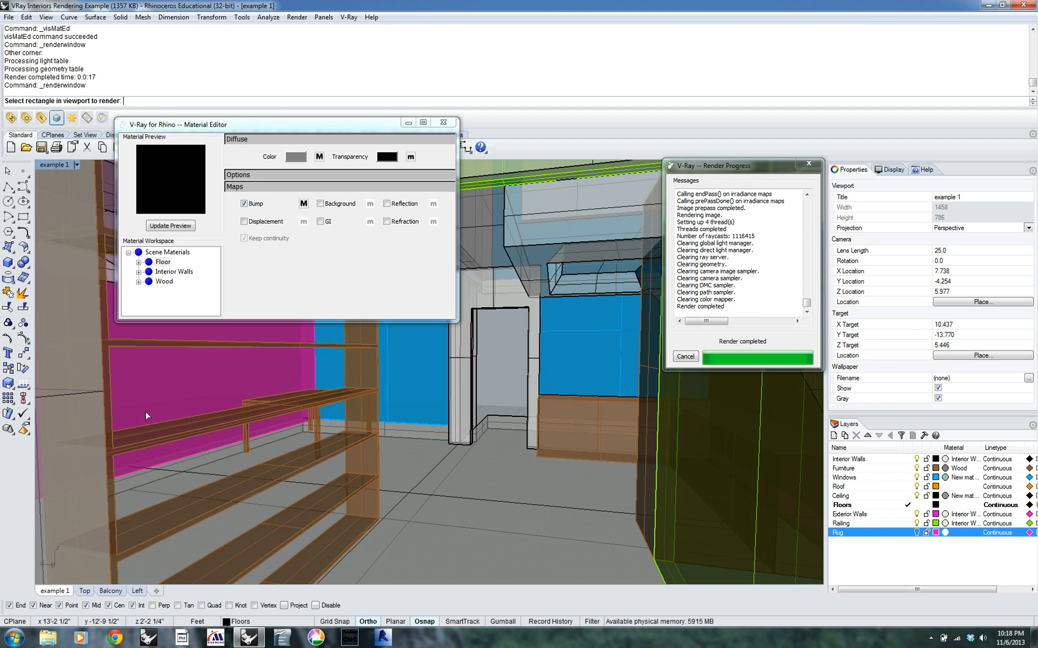
{"action": "left_click", "coordinate": [116, 399]}
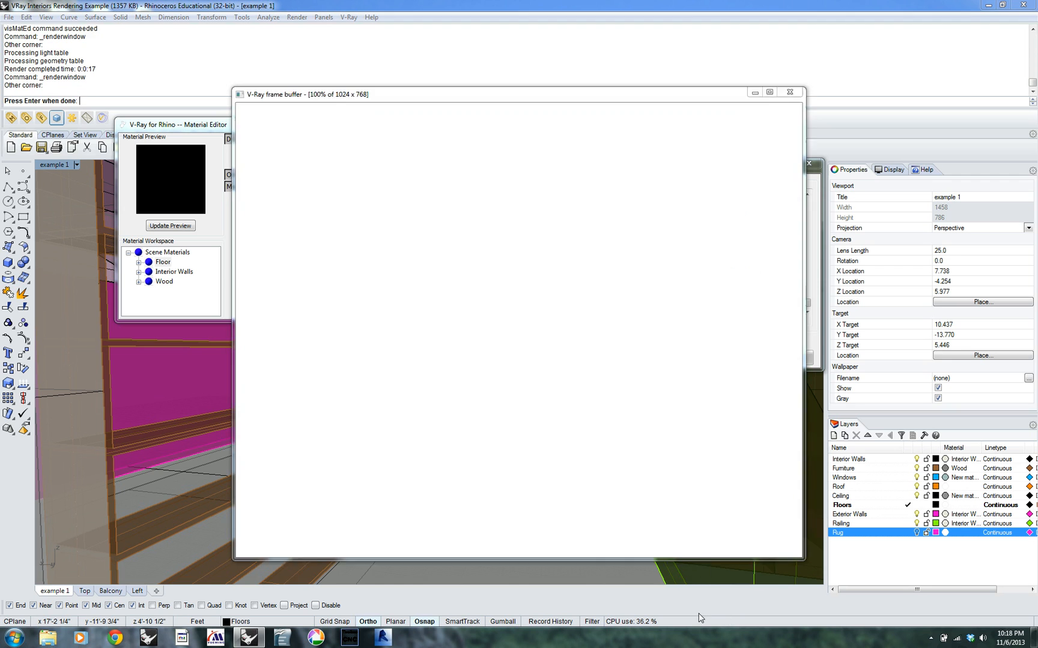
{"action": "left_click", "coordinate": [698, 613]}
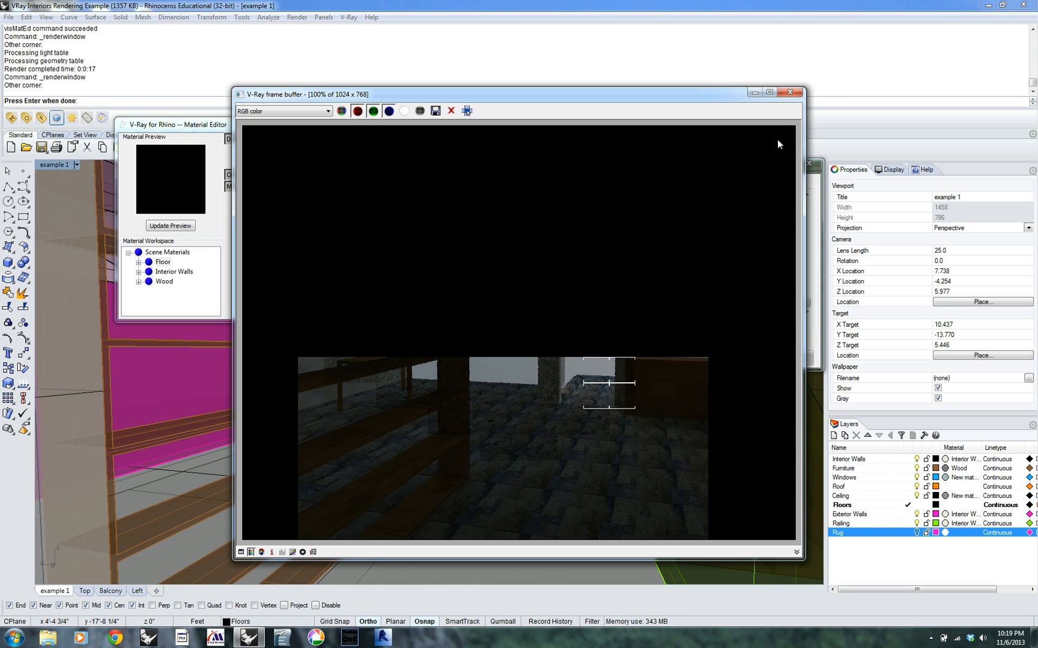
{"action": "left_click", "coordinate": [790, 92]}
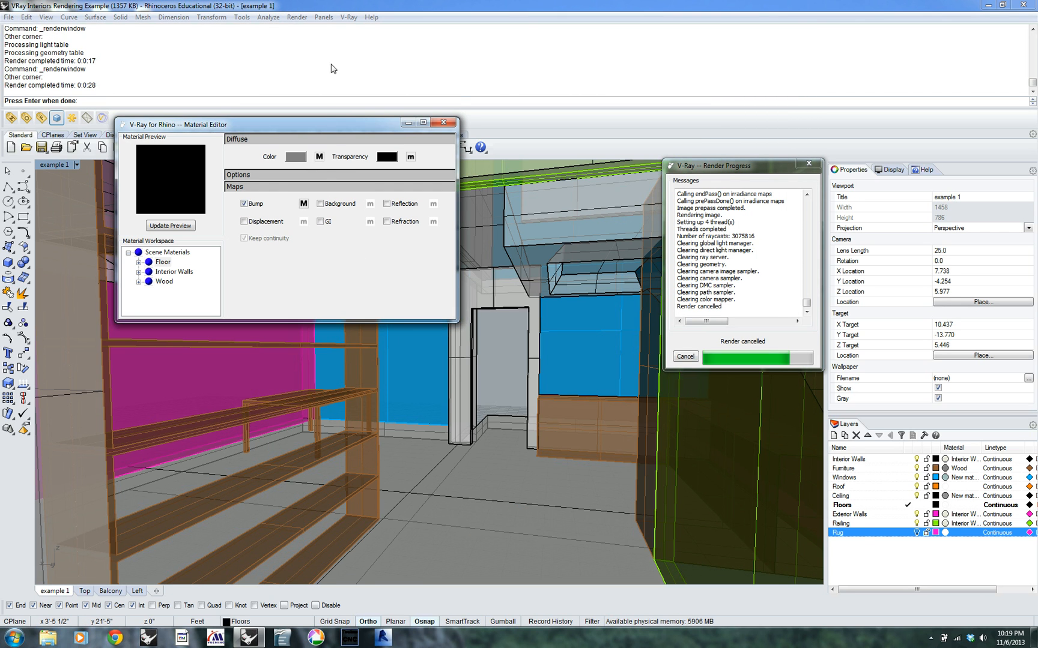
Open the image selection for the Floor material's diffuse bitmap and go up to the parent Materials folder
{"action": "left_click", "coordinate": [320, 157]}
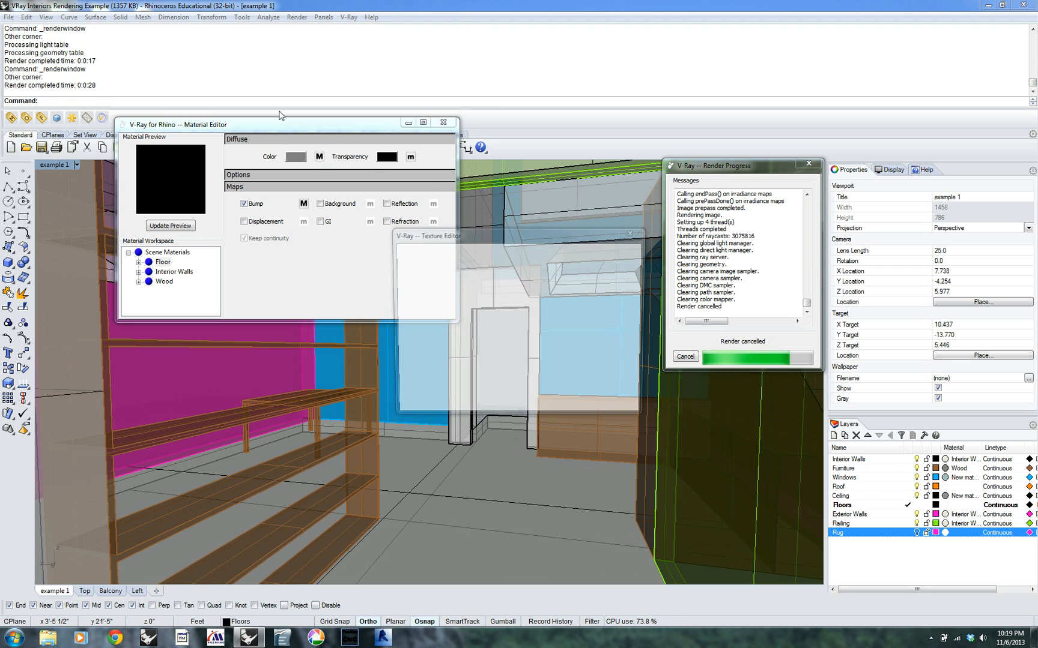
{"action": "left_click_drag", "start_coordinate": [578, 234], "coordinate": [564, 144]}
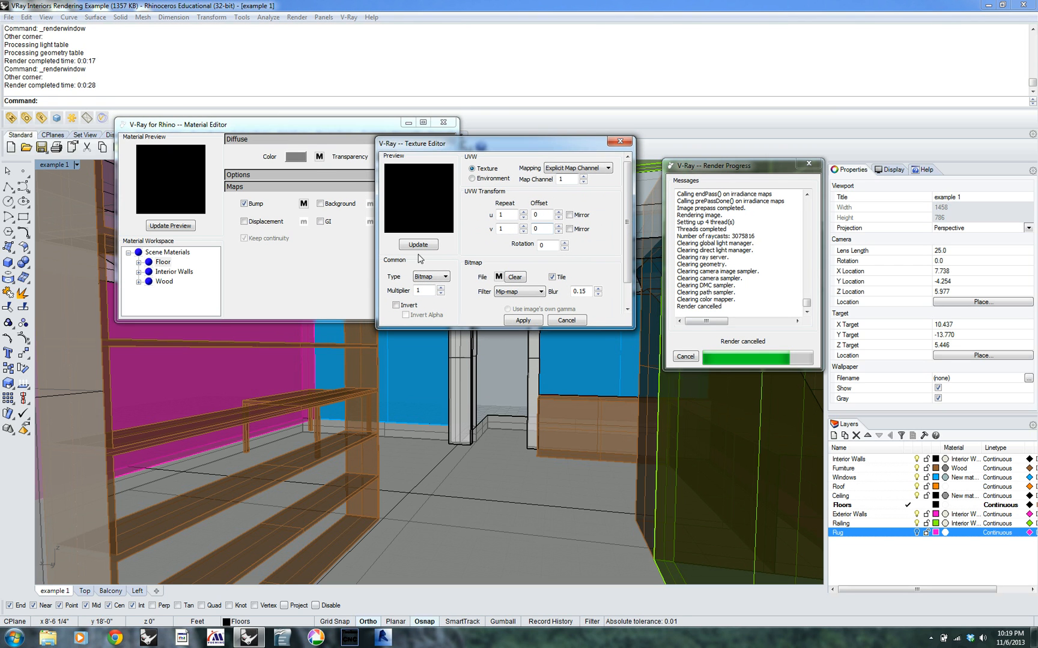
{"action": "left_click", "coordinate": [498, 277]}
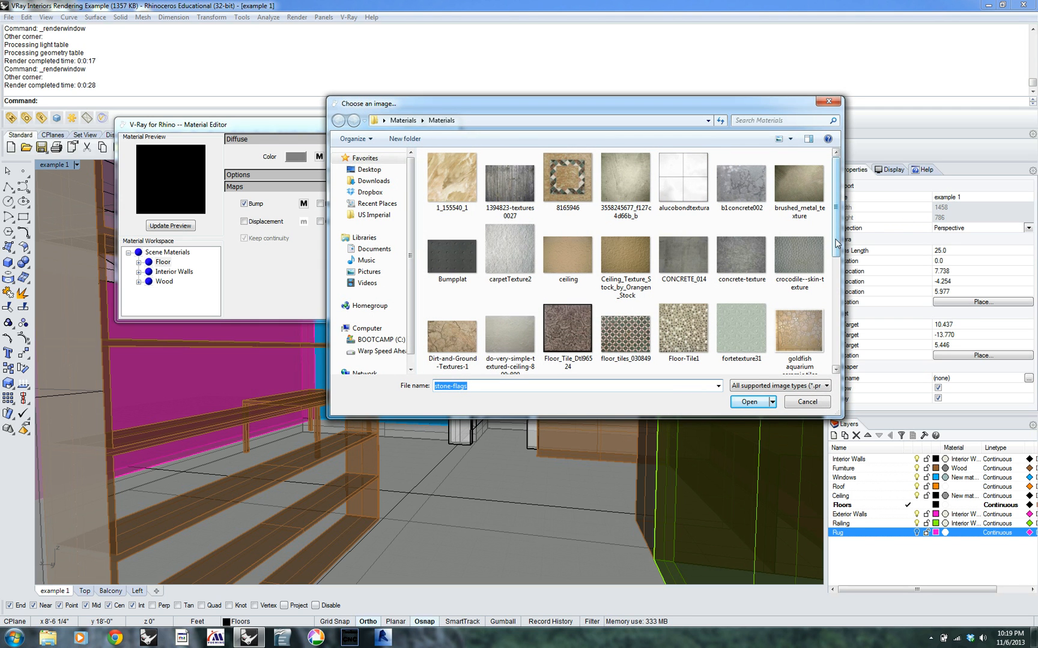
{"action": "left_click", "coordinate": [403, 120]}
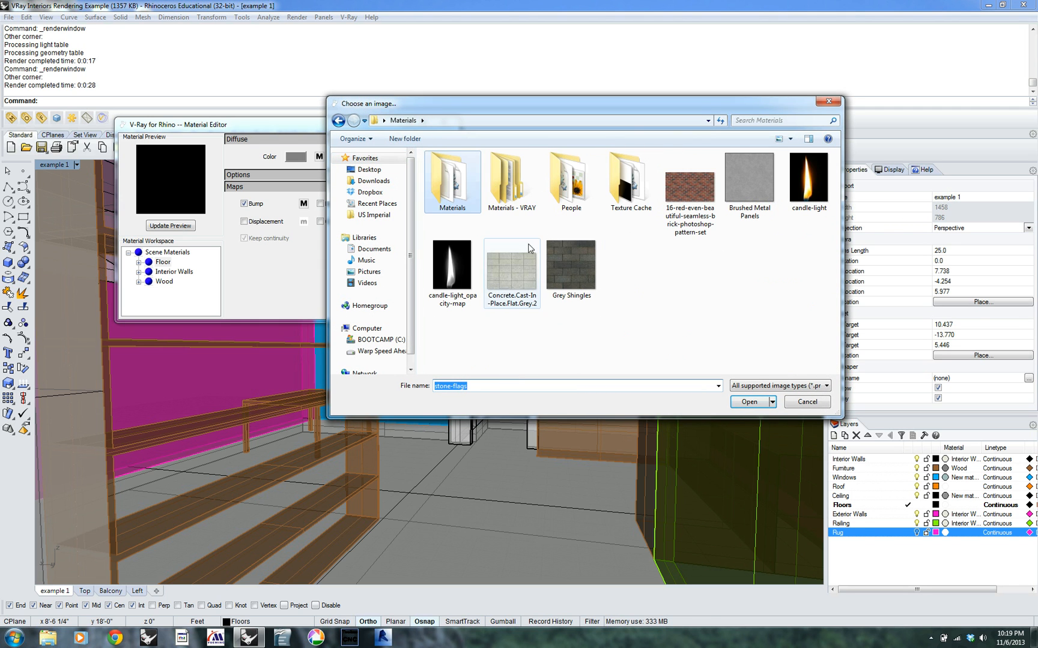
Browse the Arroway, Architecture and Textures folders in Materials - VRAY for a floor image and return to the Materials folder
{"action": "left_click", "coordinate": [508, 187]}
{"action": "double_click", "coordinate": [508, 188]}
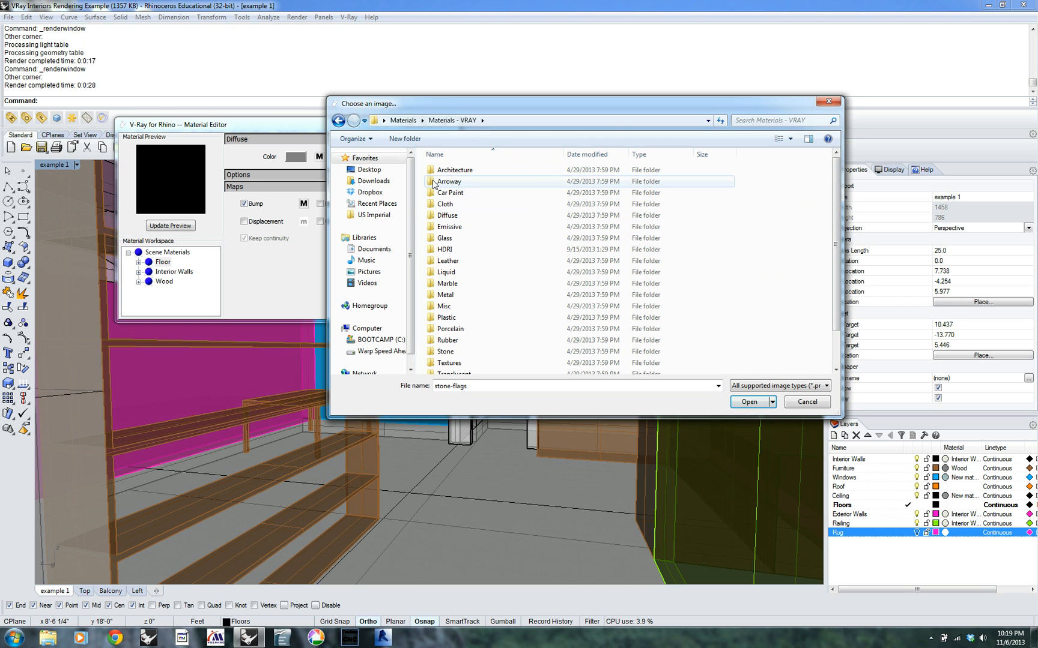
{"action": "double_click", "coordinate": [435, 182]}
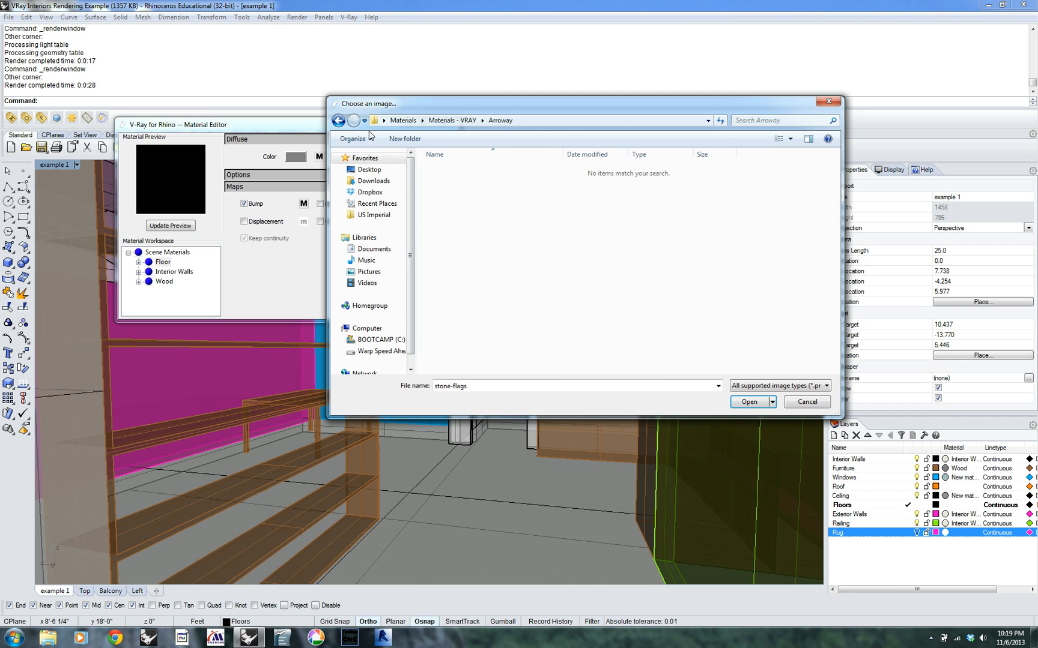
{"action": "left_click", "coordinate": [338, 120]}
{"action": "double_click", "coordinate": [445, 171]}
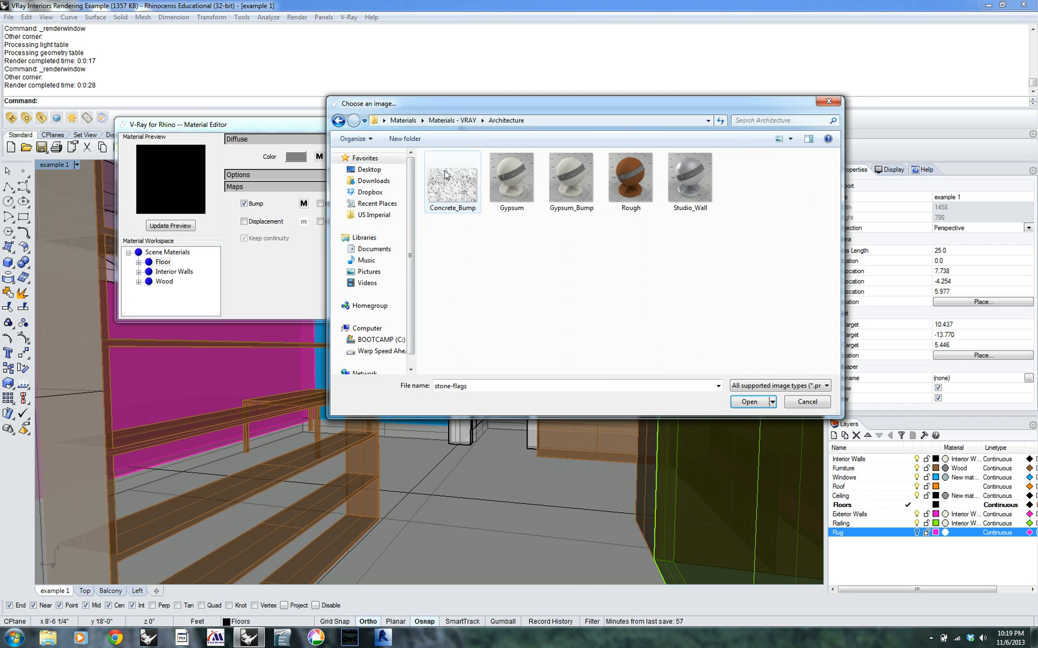
{"action": "left_click", "coordinate": [338, 120]}
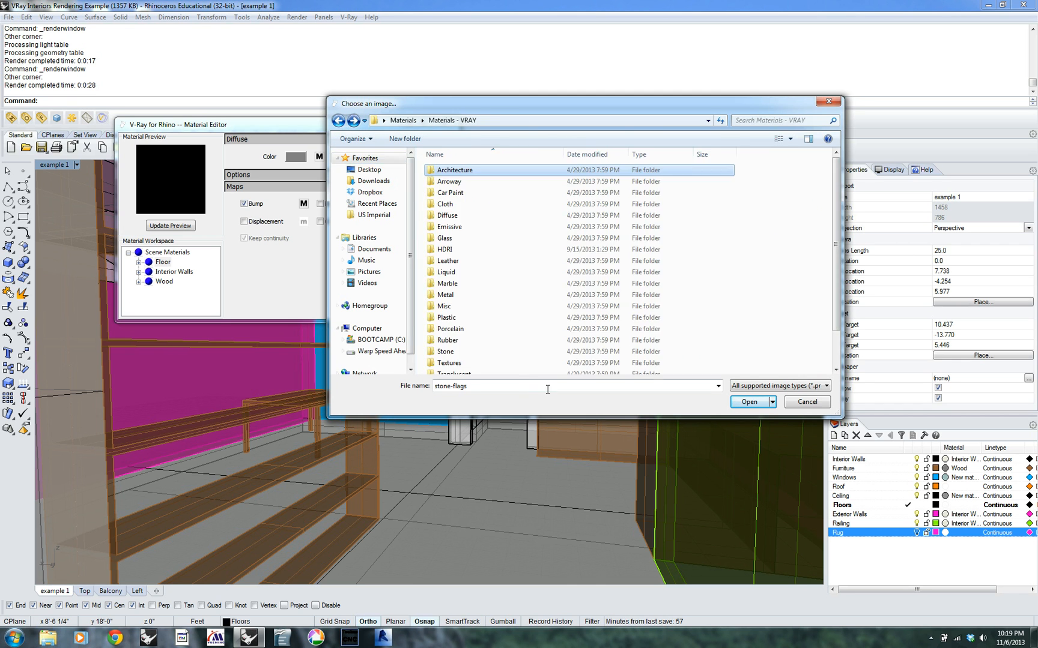
{"action": "double_click", "coordinate": [448, 363]}
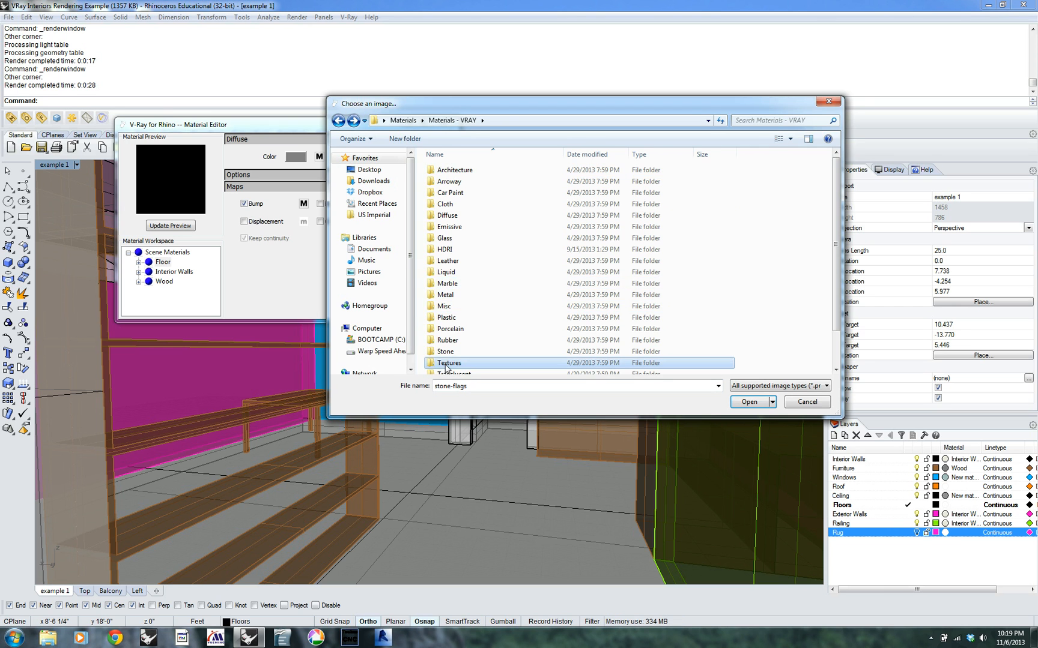
{"action": "double_click", "coordinate": [456, 185]}
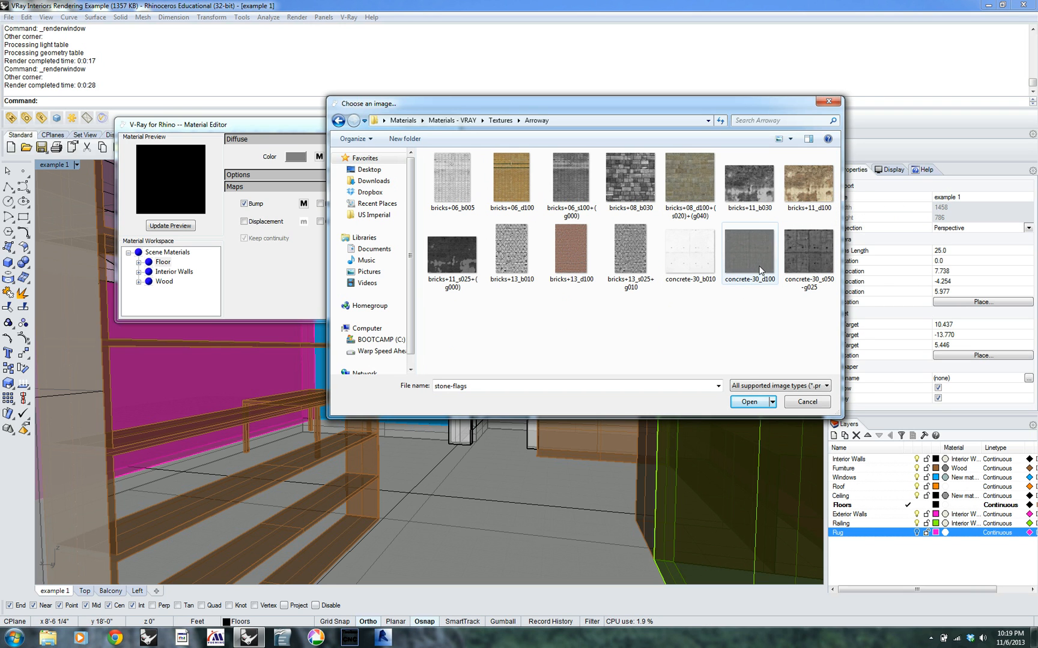
{"action": "left_click", "coordinate": [338, 121]}
{"action": "left_click", "coordinate": [338, 121]}
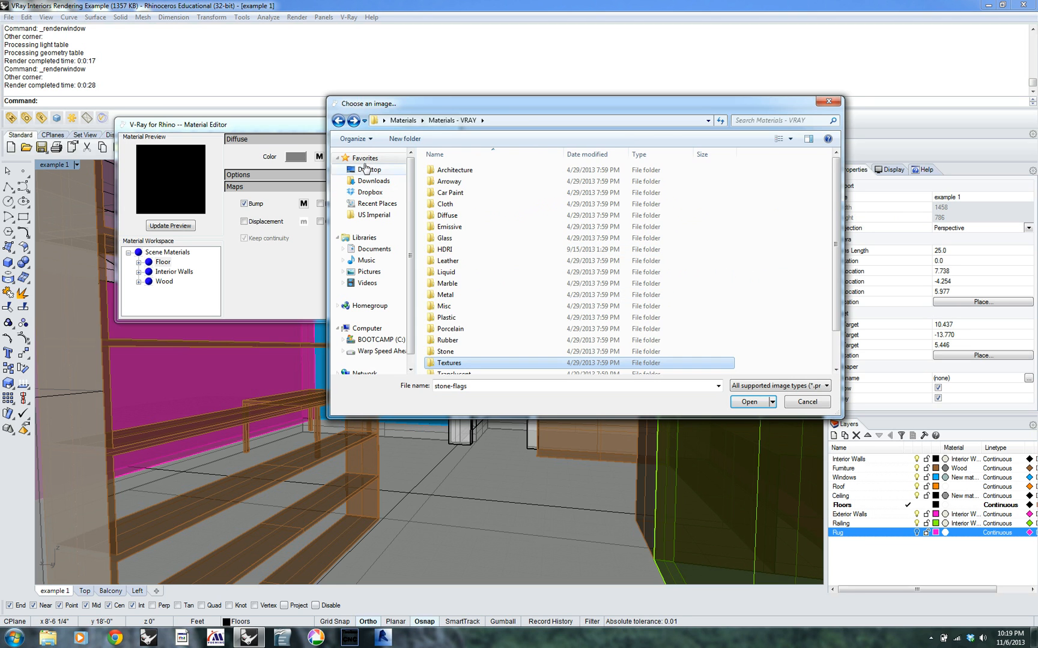
{"action": "left_click", "coordinate": [338, 121]}
Replace the Floor material's diffuse bitmap with Concrete.Cast-In-Place.Flat.Grey.2 and apply the texture
{"action": "left_click", "coordinate": [518, 273]}
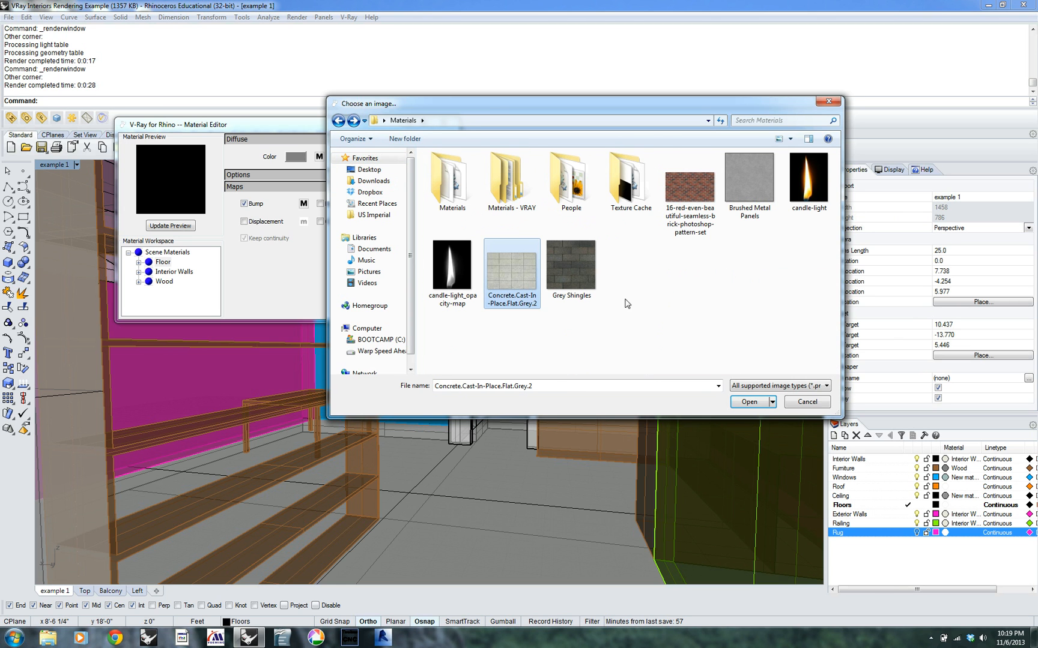
{"action": "left_click", "coordinate": [749, 401]}
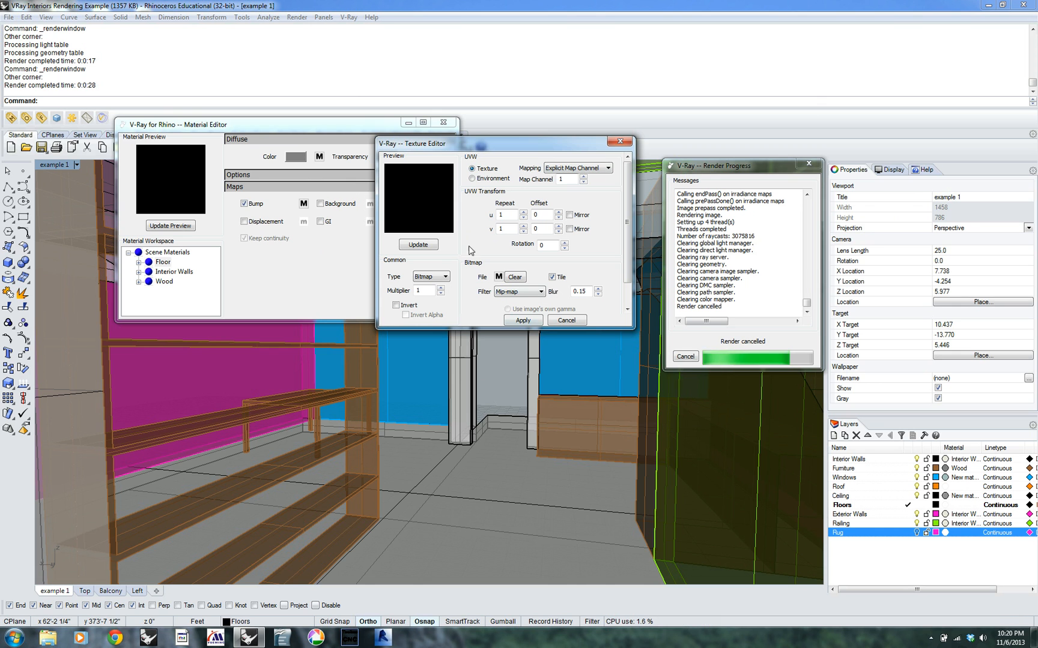
{"action": "left_click", "coordinate": [538, 319]}
Replace the Floor material's bump bitmap with Concrete.Cast-In-Place.Flat.Grey.2 and apply the texture
{"action": "left_click", "coordinate": [303, 204]}
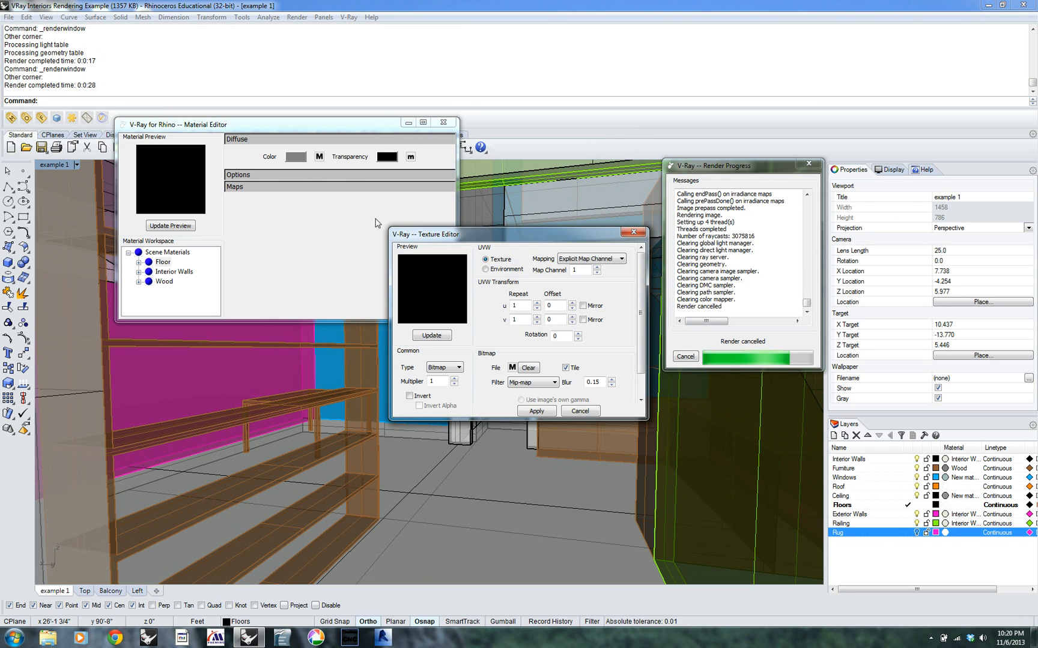
{"action": "left_click", "coordinate": [513, 368]}
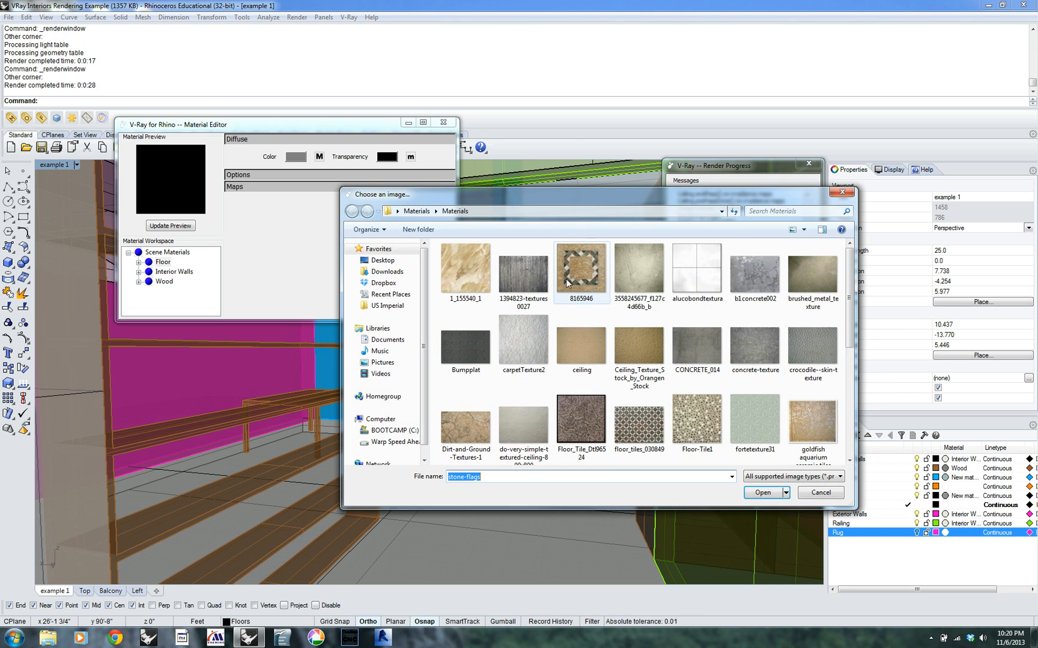
{"action": "left_click", "coordinate": [416, 211]}
{"action": "left_click", "coordinate": [535, 350]}
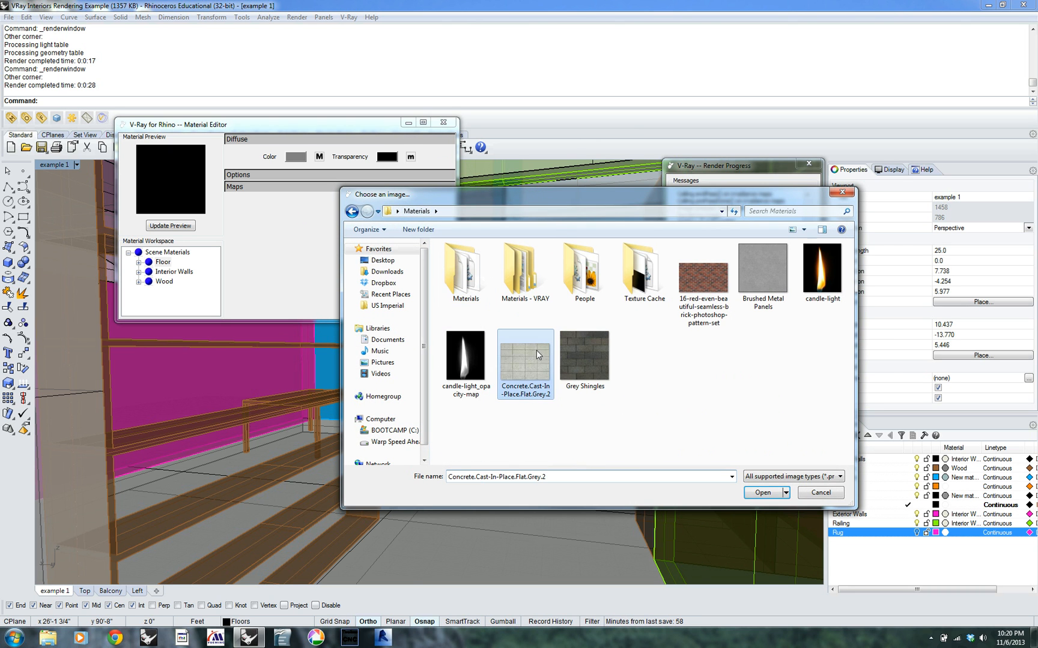
{"action": "left_click", "coordinate": [763, 493]}
{"action": "left_click", "coordinate": [536, 411]}
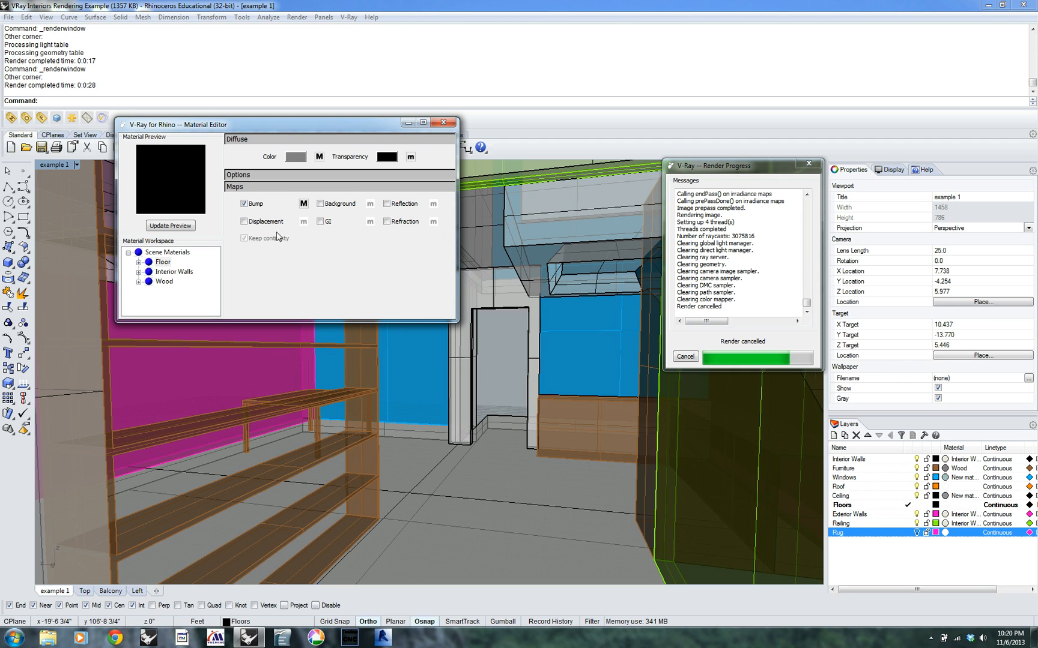
Stop the full-view render and test render a region covering the floor and lower shelves, ending by closing the frame buffer
{"action": "right_click", "coordinate": [54, 117]}
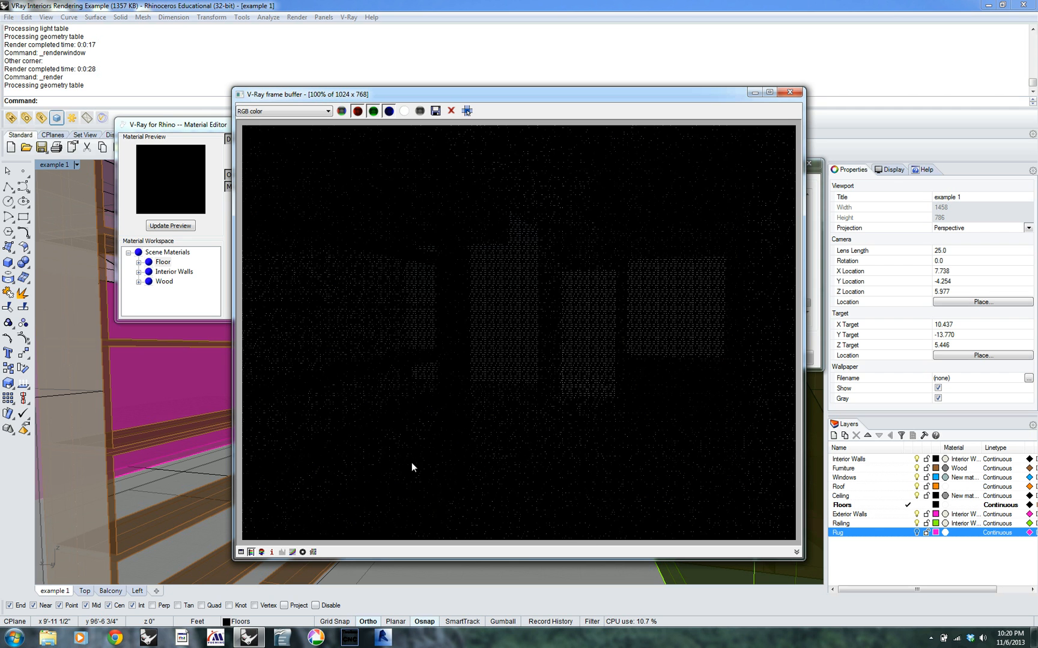
{"action": "left_click", "coordinate": [795, 93]}
{"action": "left_click", "coordinate": [55, 118]}
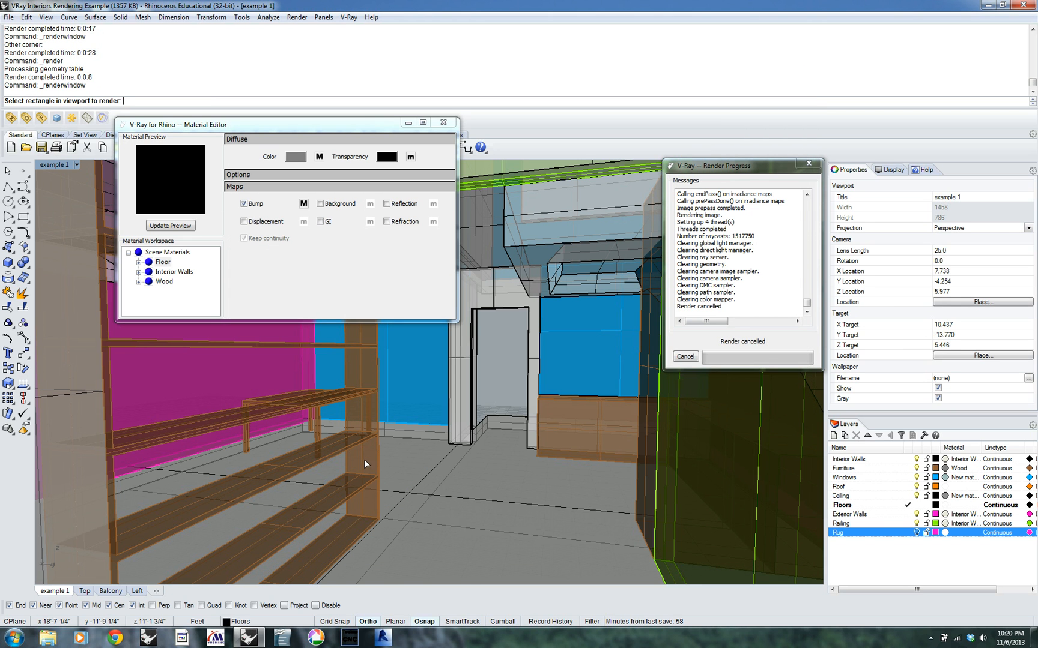
{"action": "left_click", "coordinate": [226, 412]}
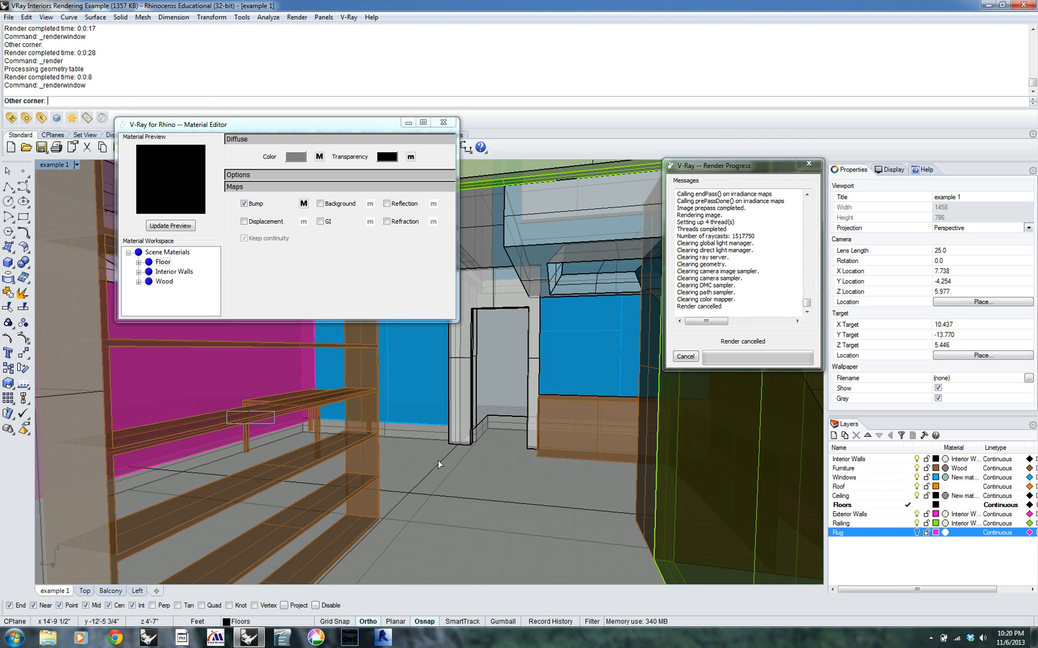
{"action": "left_click", "coordinate": [720, 589]}
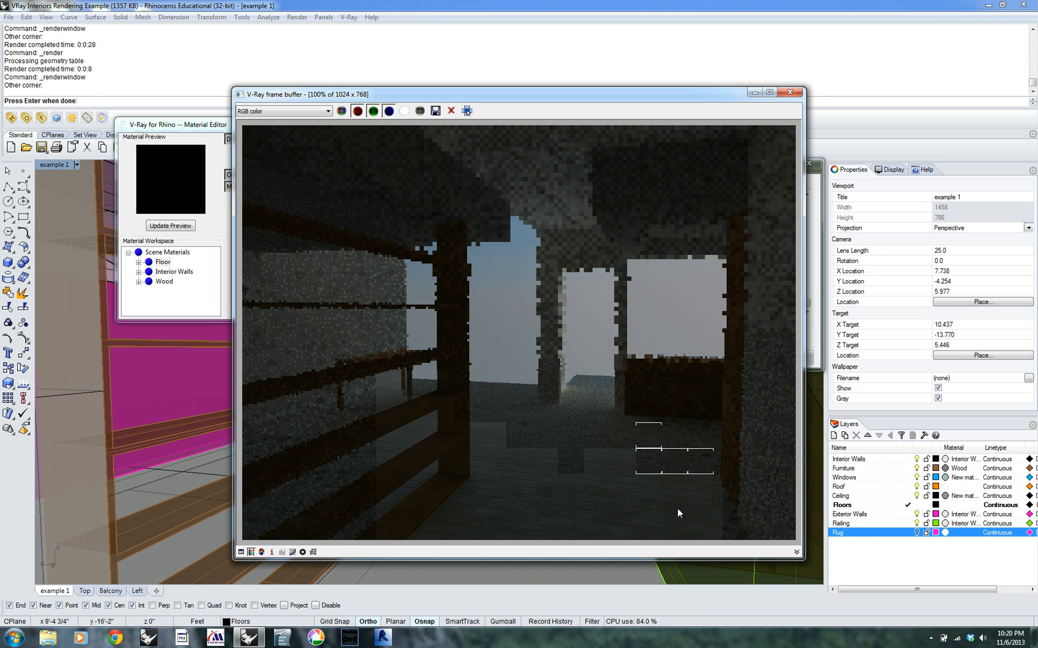
{"action": "left_click", "coordinate": [797, 94]}
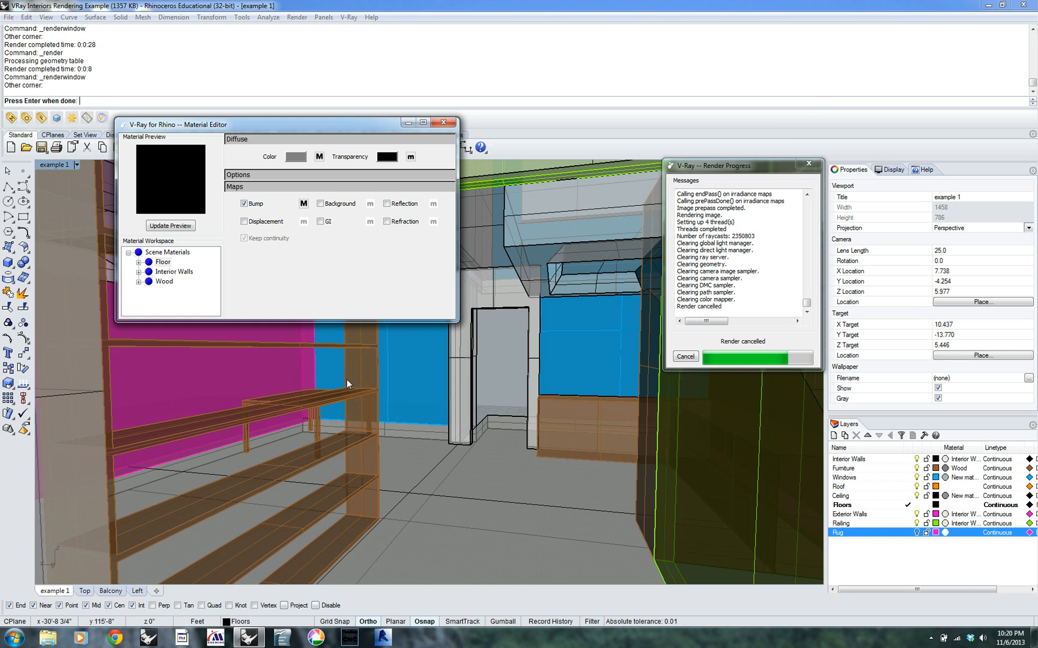
Set the multiplier of the Floor material's bump texture to 0.5, apply it and close the material editor
{"action": "left_click", "coordinate": [303, 204]}
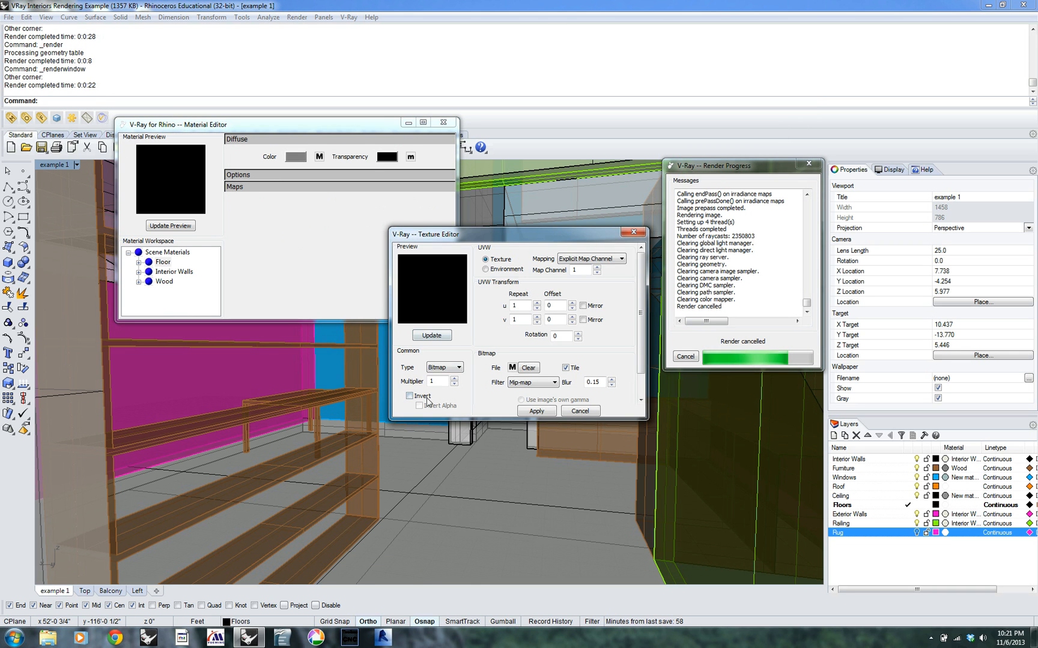
{"action": "left_click_drag", "start_coordinate": [444, 381], "coordinate": [423, 375]}
{"action": "type", "text": ".5"}
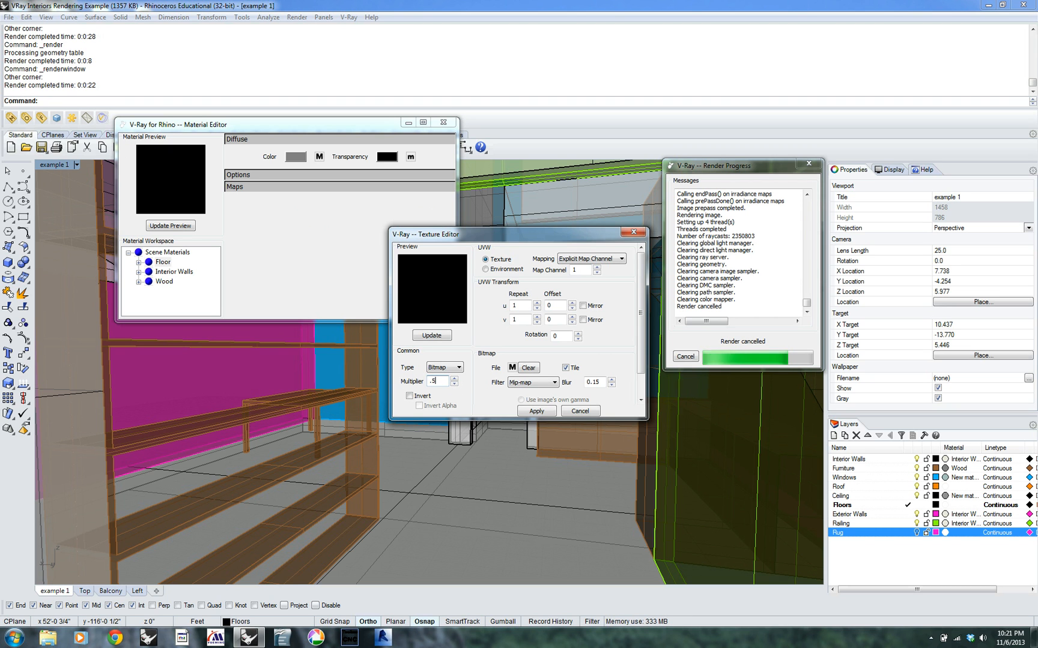
{"action": "left_click", "coordinate": [536, 410]}
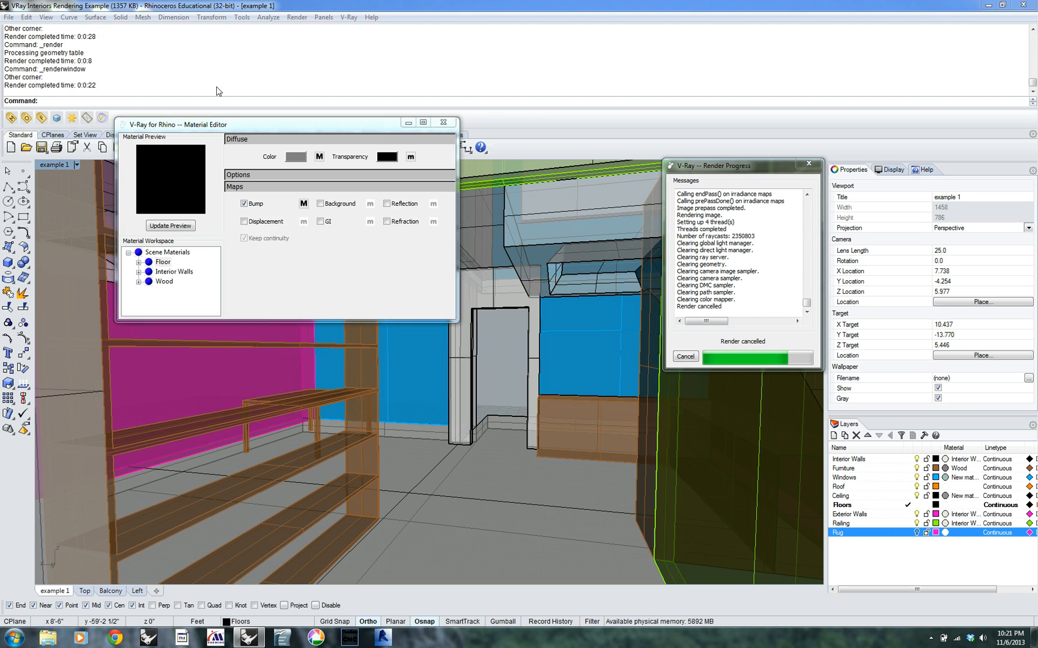
{"action": "left_click", "coordinate": [450, 123]}
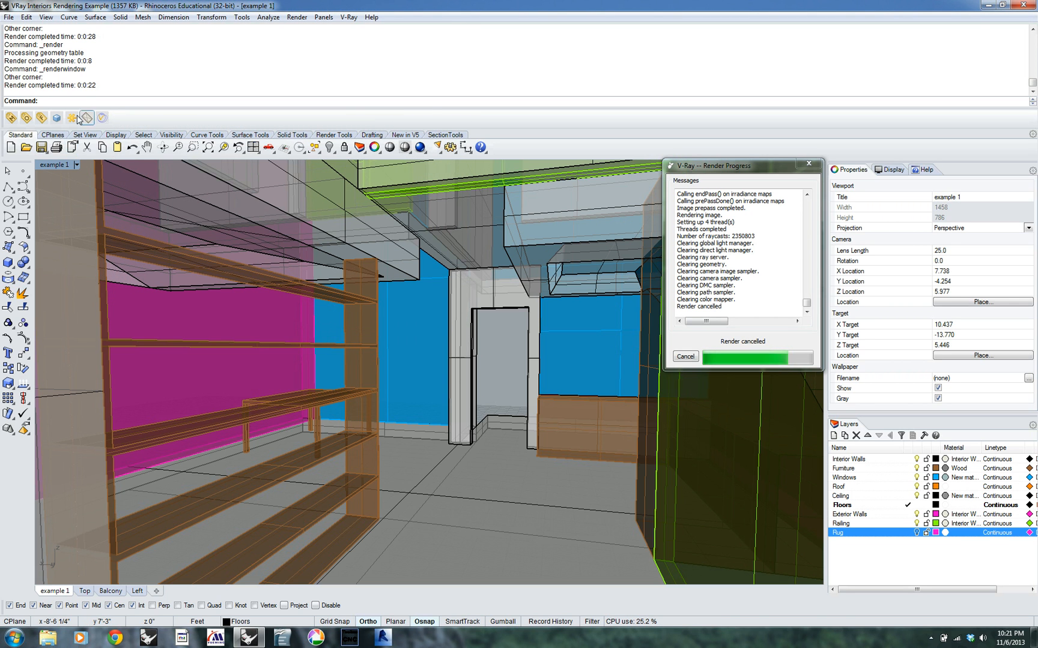
Set the render output size to 800x600, render the full view and close the frame buffer
{"action": "left_click", "coordinate": [57, 118]}
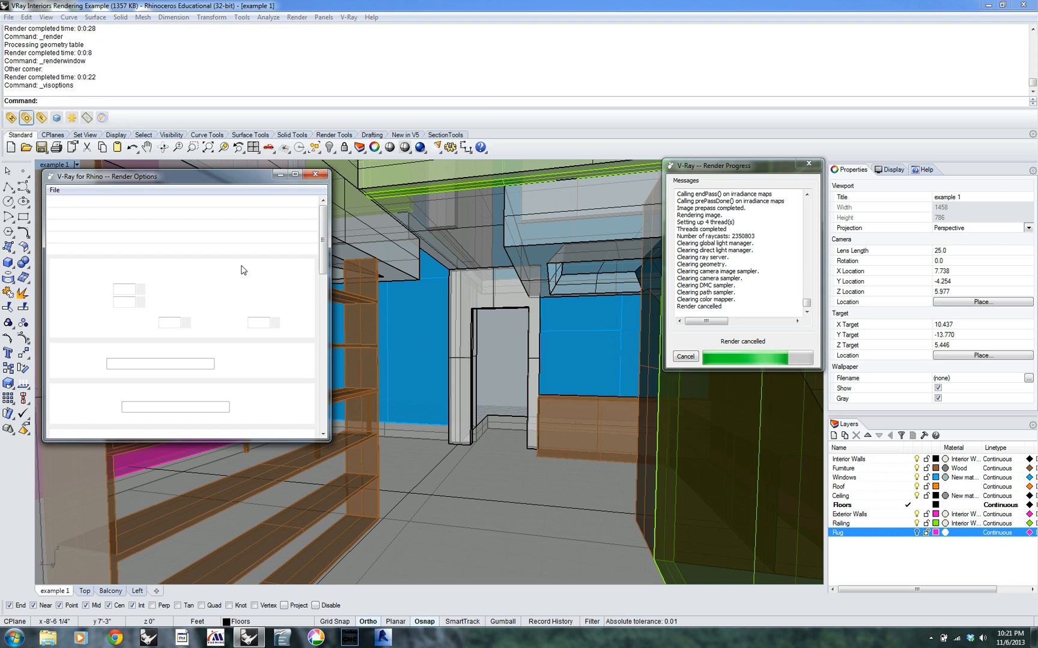
{"action": "left_click", "coordinate": [181, 292]}
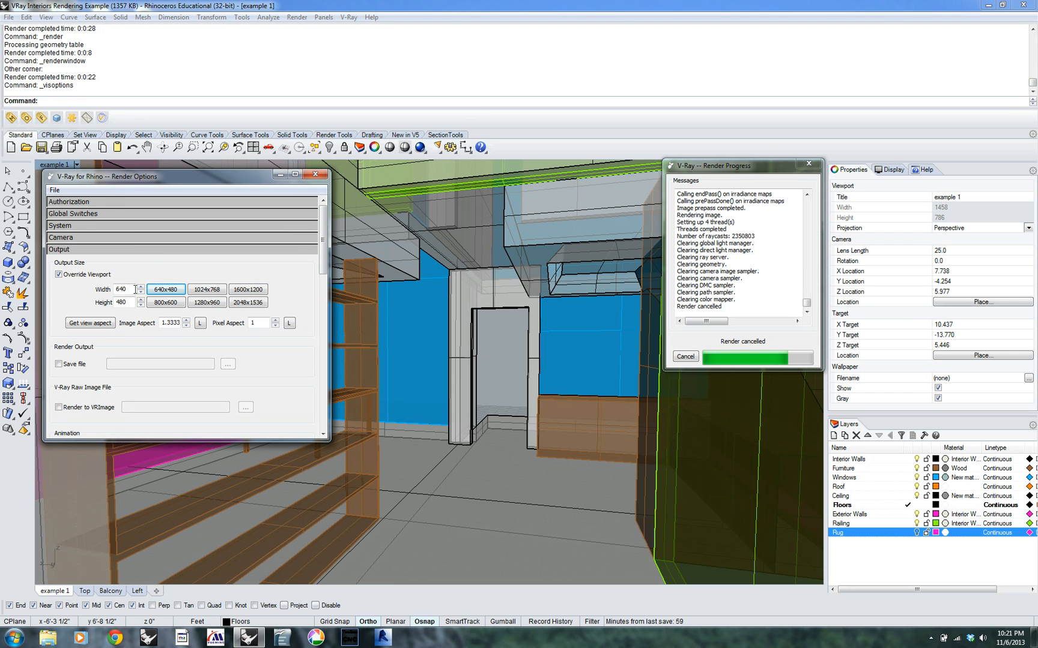
{"action": "left_click", "coordinate": [165, 303]}
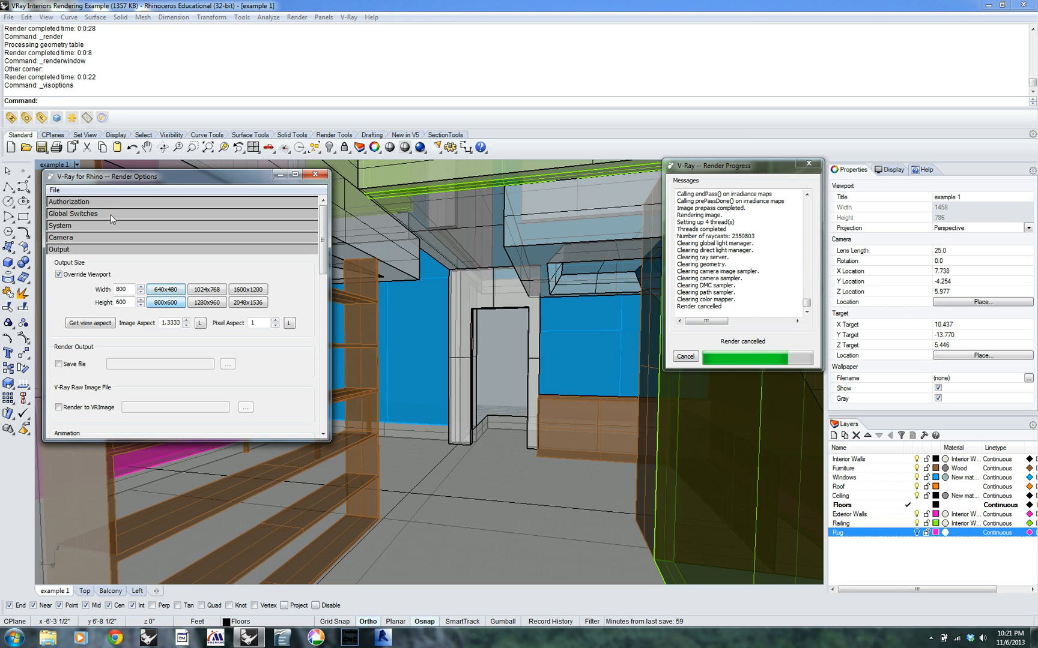
{"action": "left_click", "coordinate": [57, 118]}
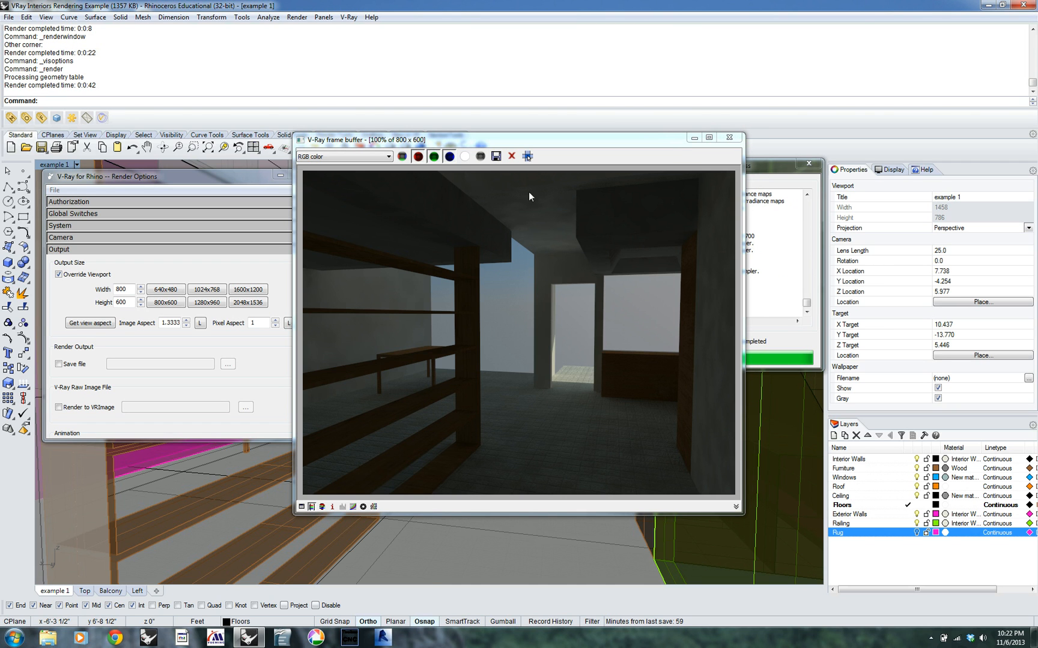
{"action": "left_click", "coordinate": [736, 140]}
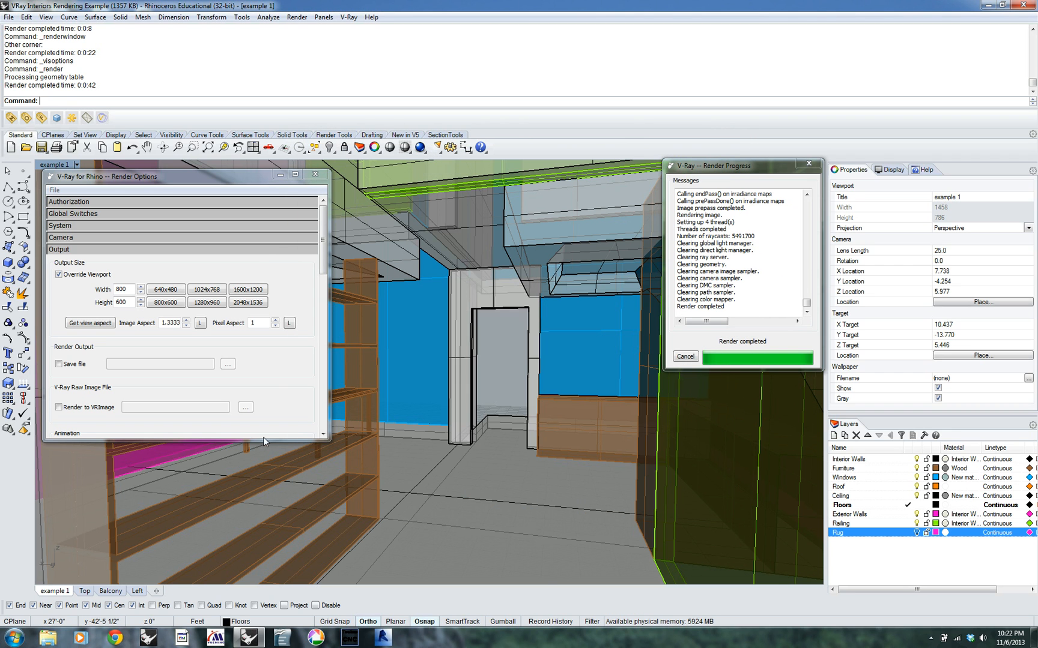
Change the primary engine under Indirect Illumination to Deterministic Monte-Carlo
{"action": "left_click", "coordinate": [323, 435]}
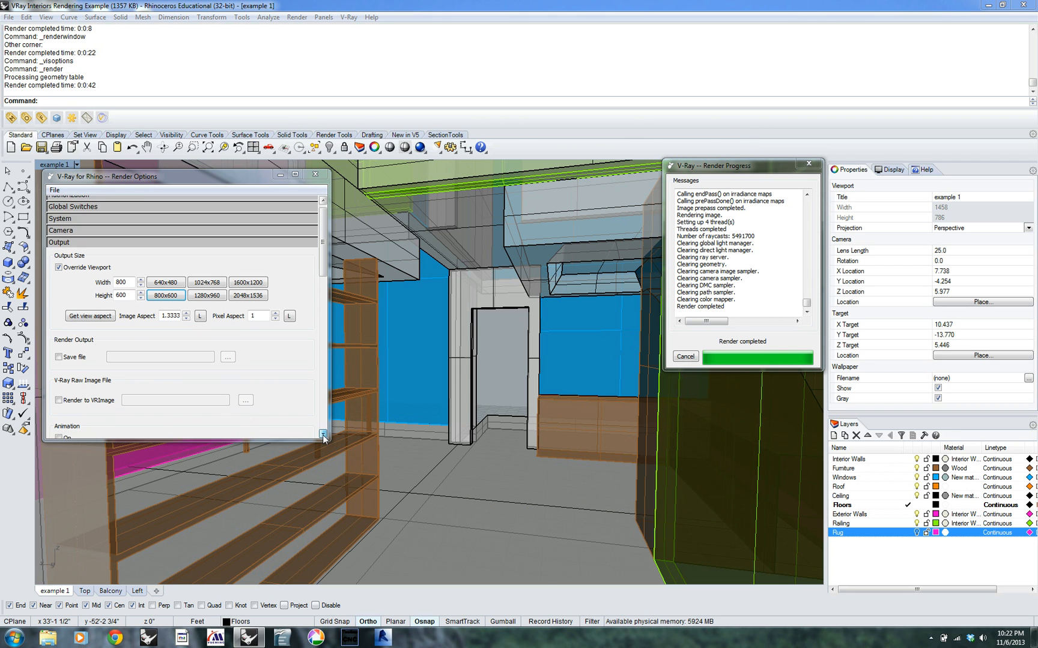
{"action": "left_click", "coordinate": [323, 435]}
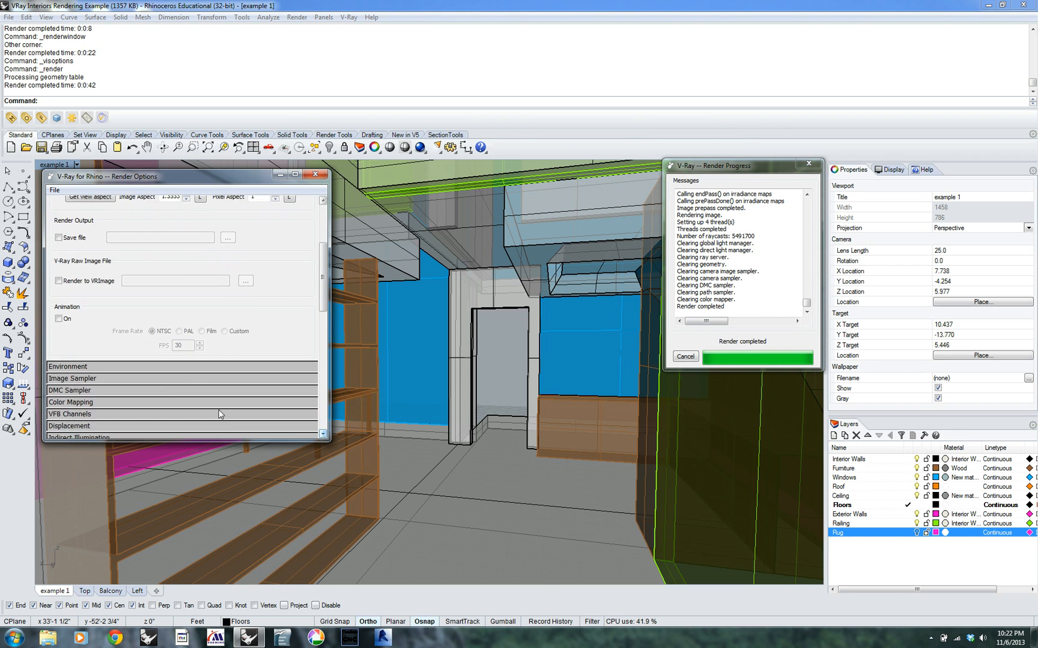
{"action": "scroll", "coordinate": [92, 382], "scroll_direction": "down", "scroll_amount": 2}
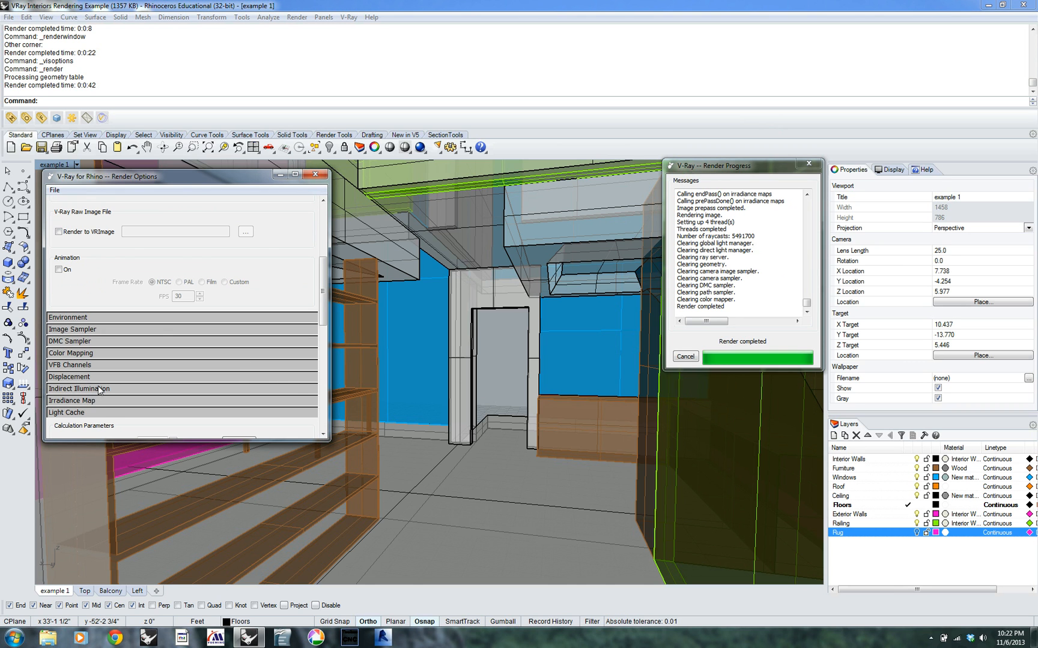
{"action": "left_click", "coordinate": [97, 389]}
{"action": "scroll", "coordinate": [123, 395], "scroll_direction": "down", "scroll_amount": 4}
{"action": "scroll", "coordinate": [198, 396], "scroll_direction": "down", "scroll_amount": 4}
{"action": "left_click", "coordinate": [245, 318]}
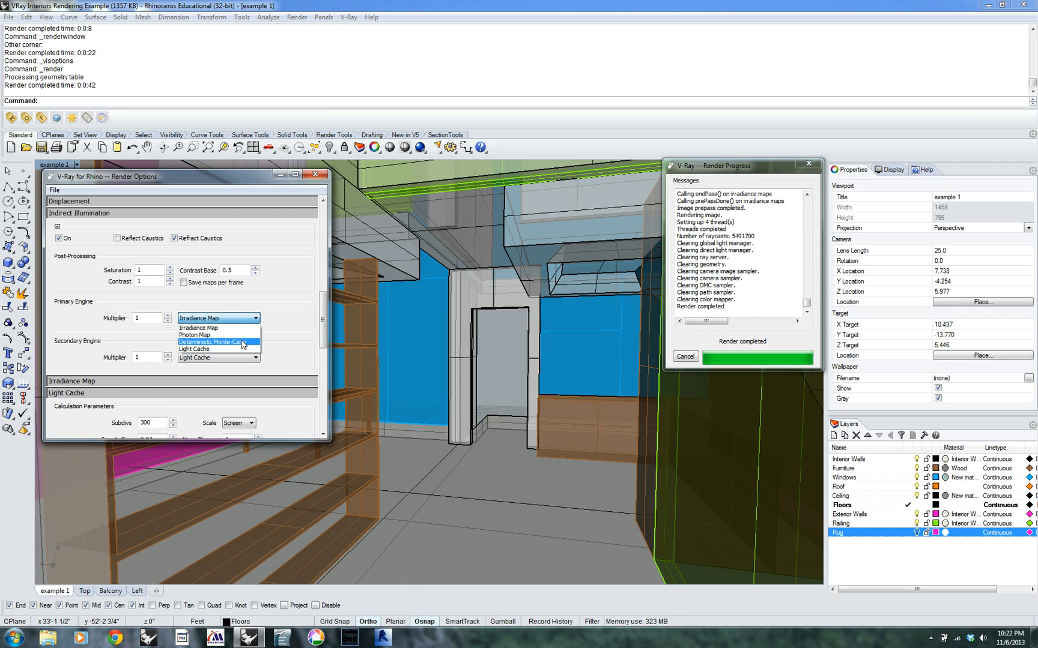
{"action": "left_click", "coordinate": [243, 343]}
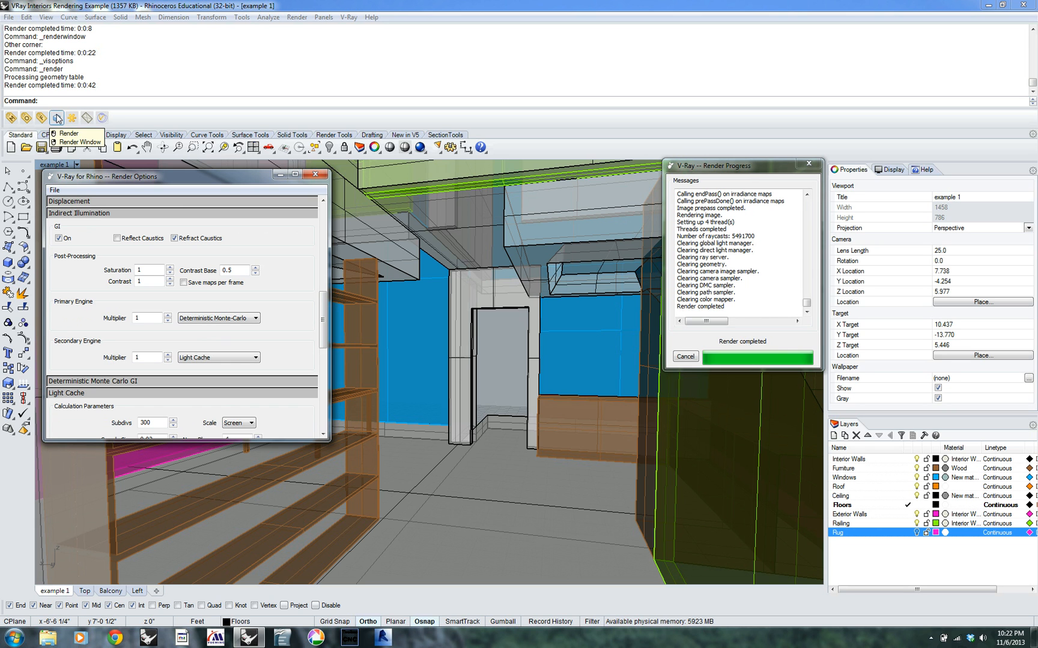
Test render the view with the Deterministic Monte-Carlo engine, check its GI subdivisions meanwhile, and stop by closing the frame buffer
{"action": "left_click", "coordinate": [57, 118]}
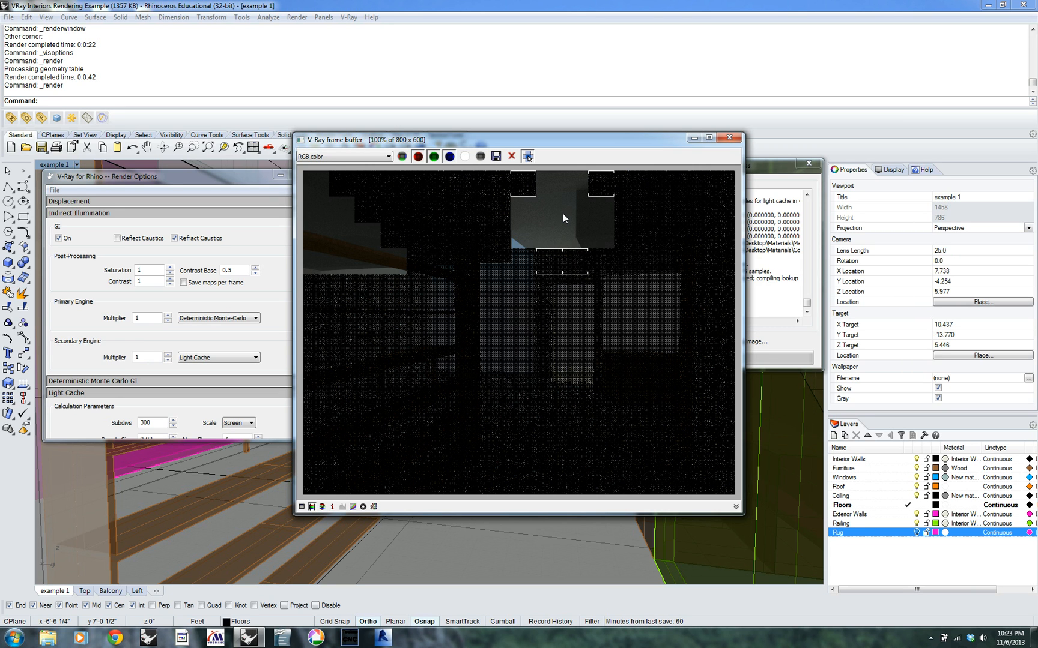
{"action": "left_click", "coordinate": [143, 383]}
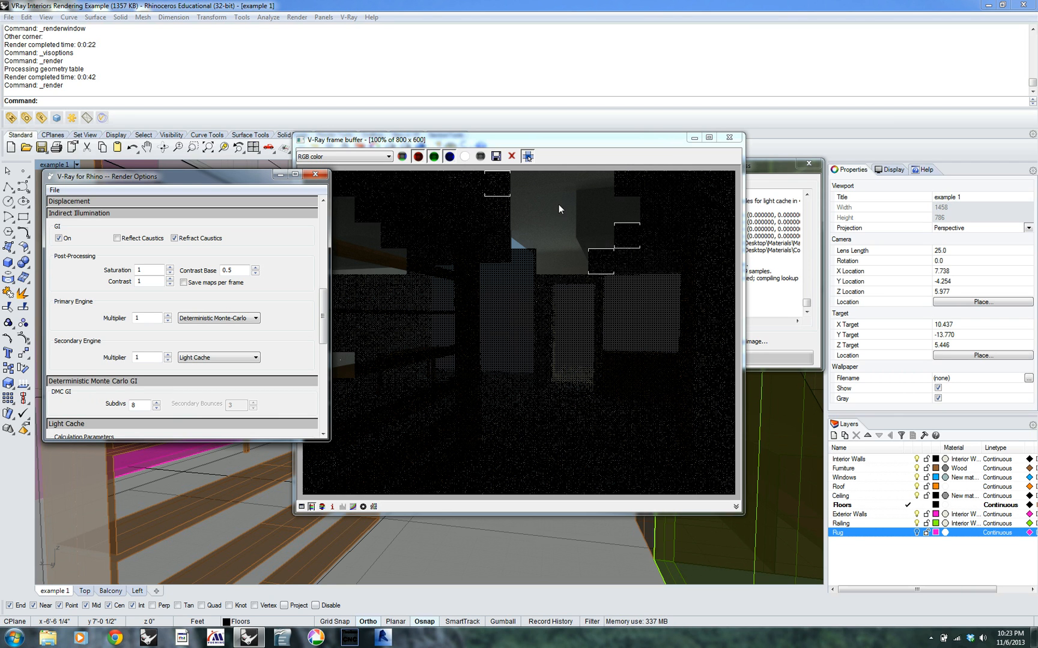
{"action": "left_click", "coordinate": [527, 158]}
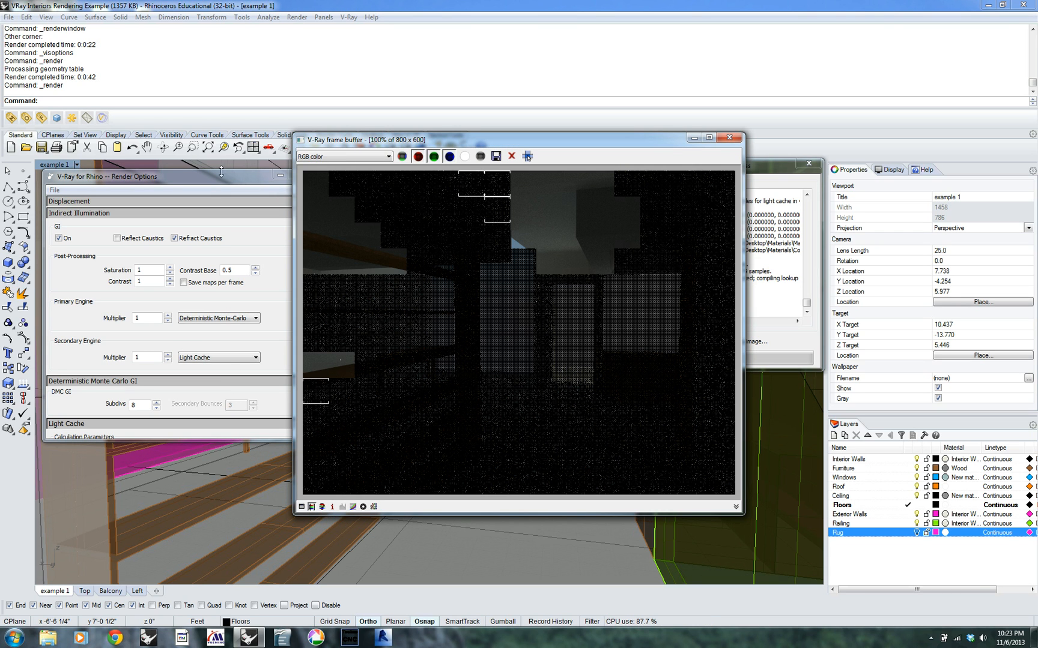
{"action": "left_click_drag", "start_coordinate": [421, 138], "coordinate": [546, 135]}
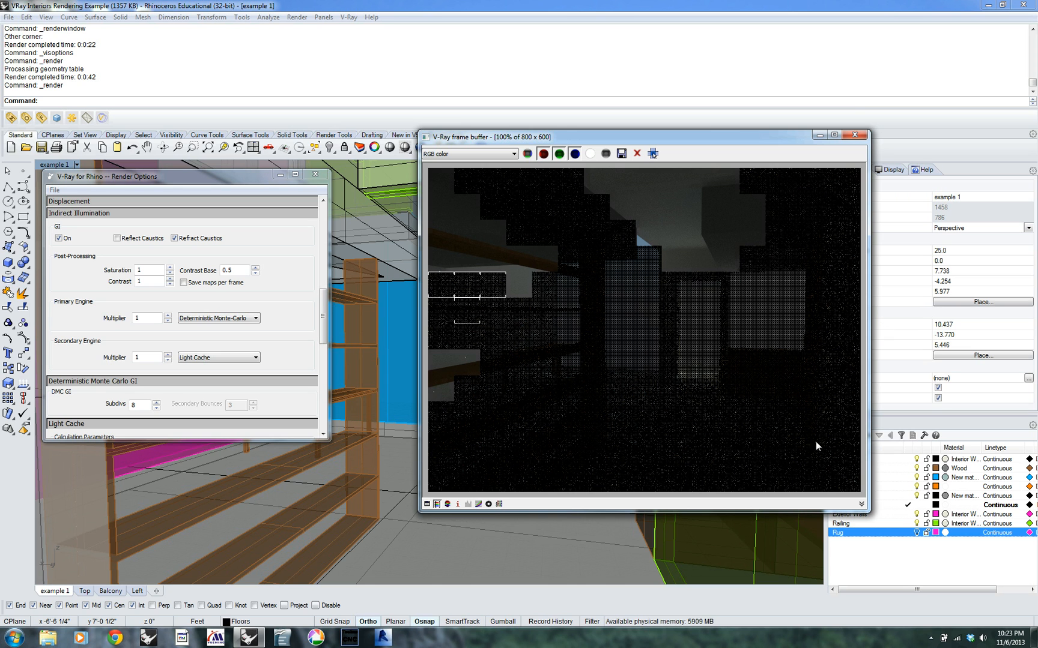
{"action": "left_click", "coordinate": [855, 135]}
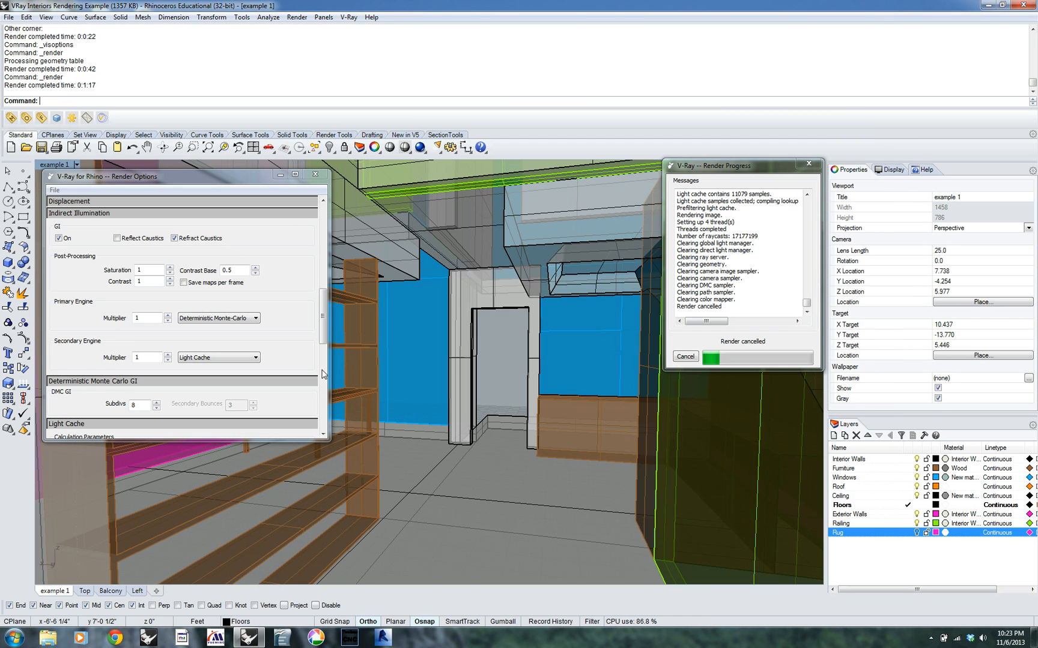
Widen the viewport and choose the 2048x1536 output size, adapting it to the view aspect with the image aspect locked
{"action": "left_click", "coordinate": [327, 316]}
{"action": "left_click_drag", "start_coordinate": [322, 325], "coordinate": [322, 237]}
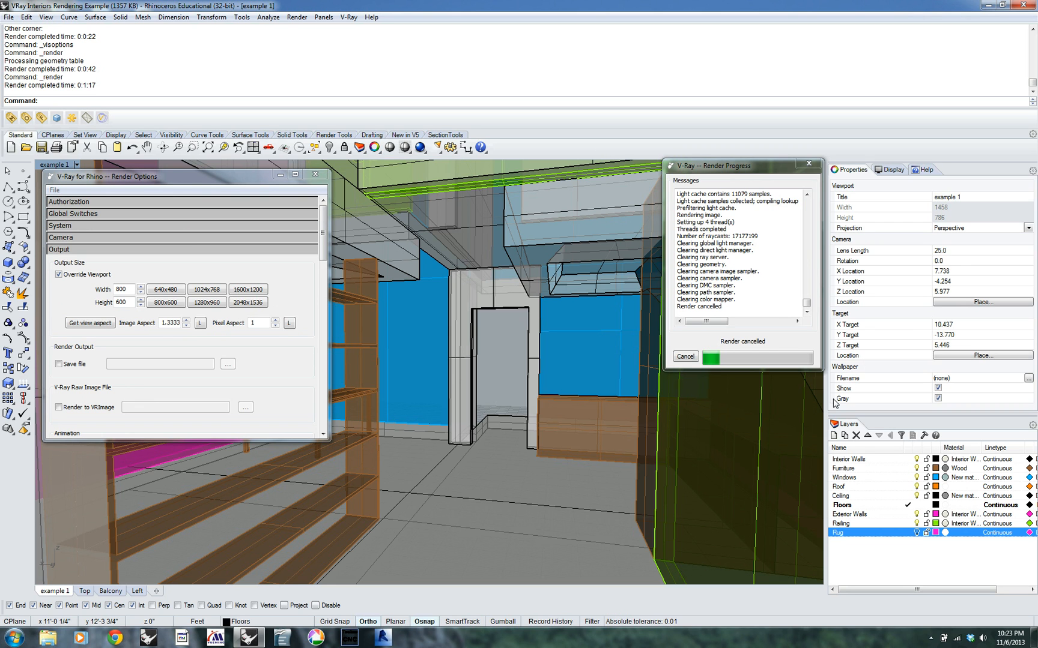
{"action": "left_click_drag", "start_coordinate": [828, 402], "coordinate": [983, 385]}
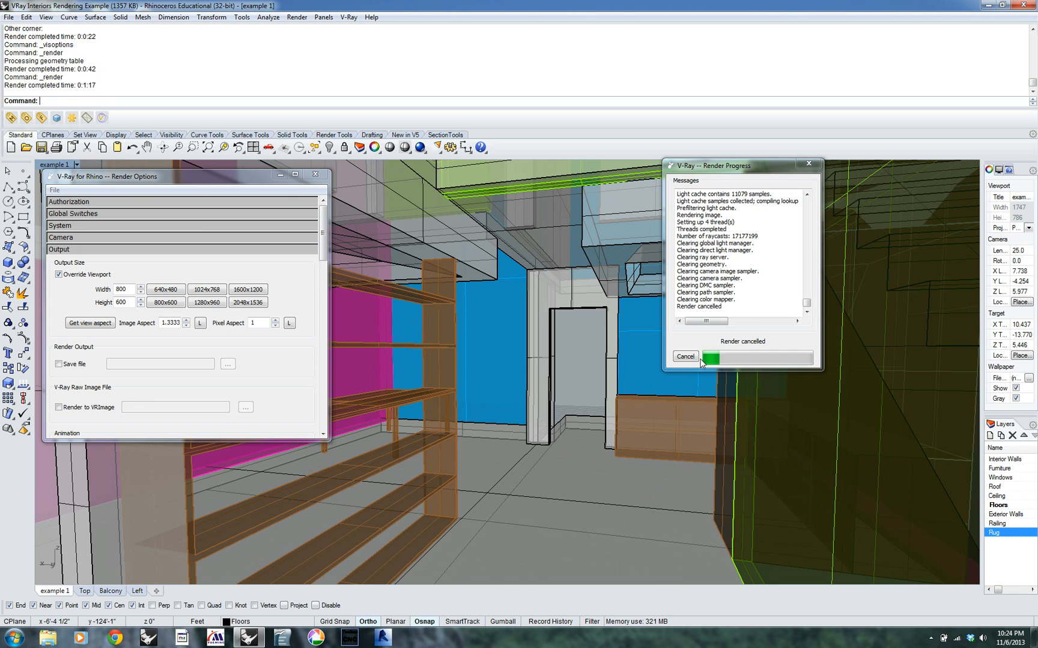
{"action": "left_click", "coordinate": [259, 303]}
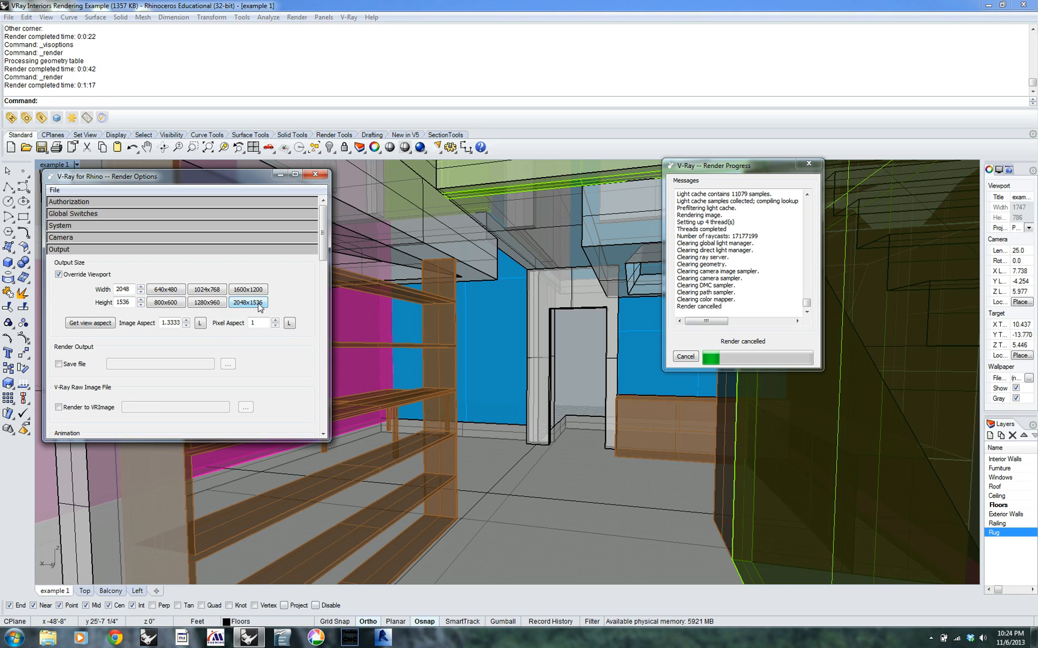
{"action": "left_click", "coordinate": [102, 326]}
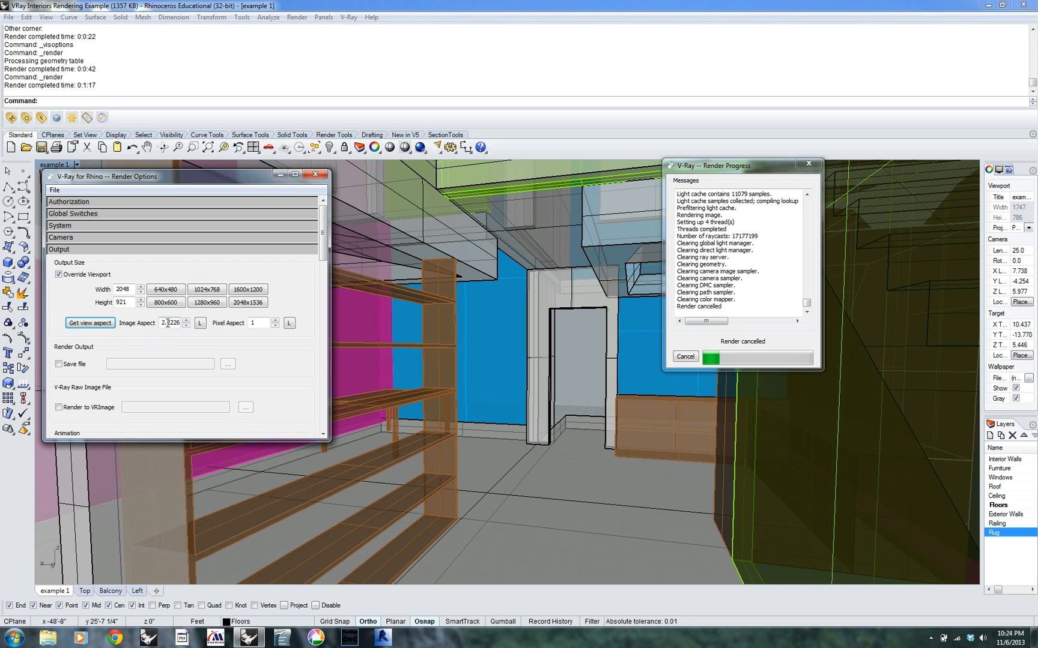
{"action": "left_click", "coordinate": [201, 324]}
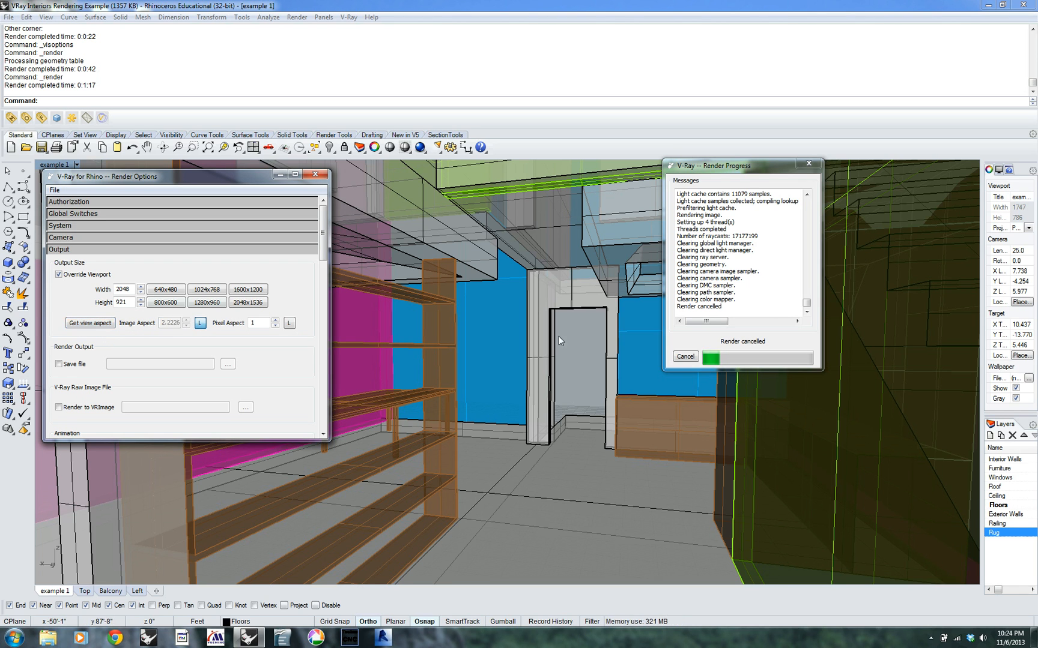
Restore the previous camera view after orbiting and start the 2048 x 921 render, moving the frame buffer to uncover the other windows
{"action": "right_click_drag", "start_coordinate": [974, 453], "coordinate": [1011, 570]}
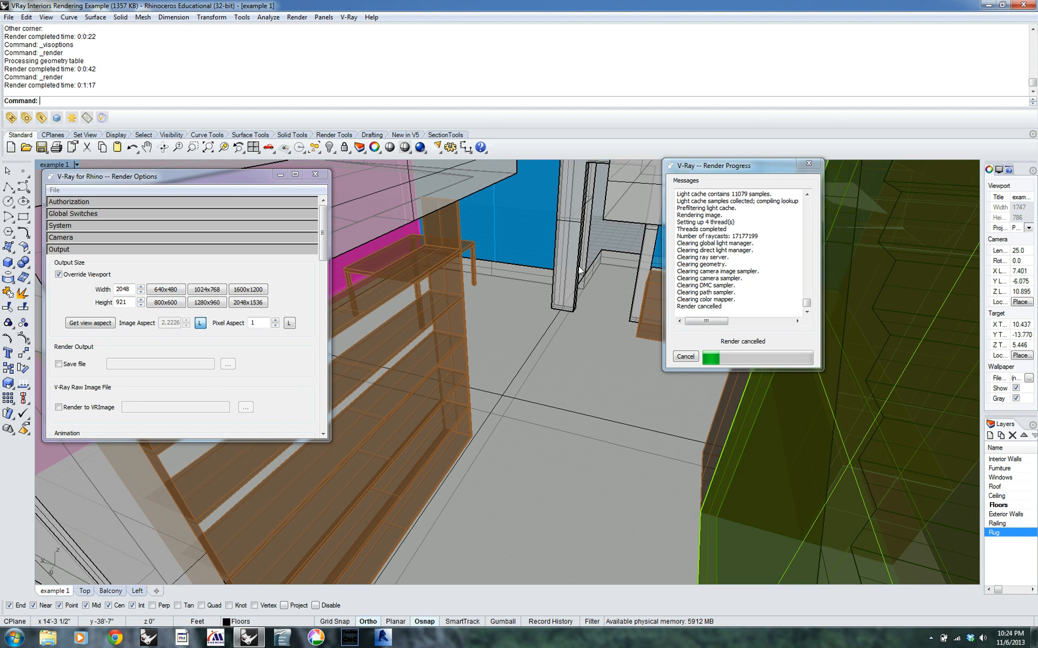
{"action": "left_click", "coordinate": [238, 148]}
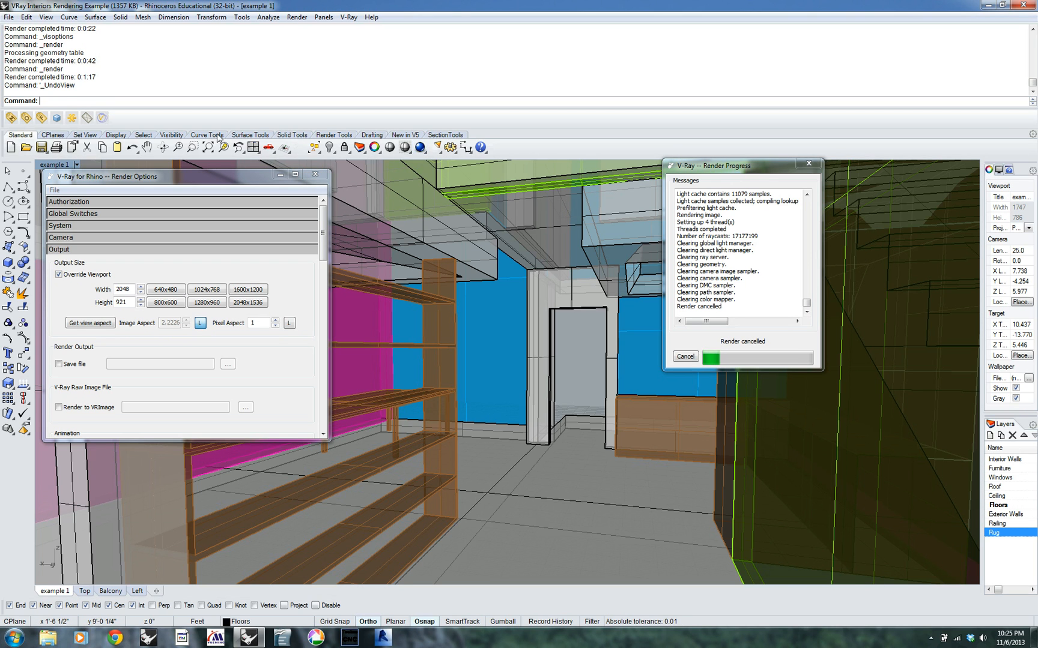
{"action": "left_click", "coordinate": [57, 118]}
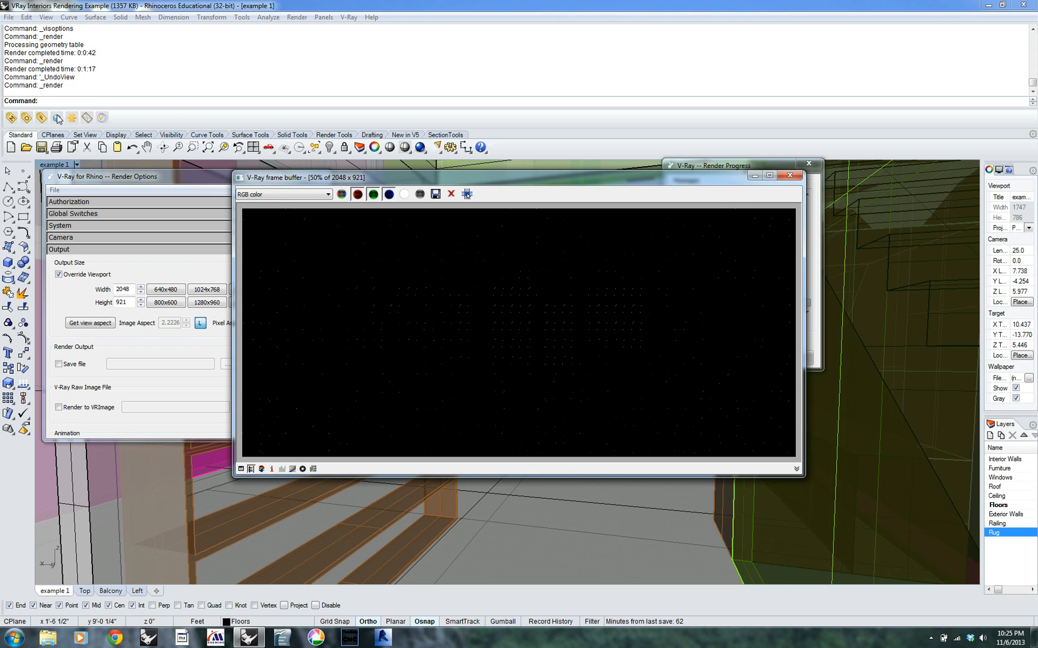
{"action": "left_click_drag", "start_coordinate": [595, 182], "coordinate": [510, 261]}
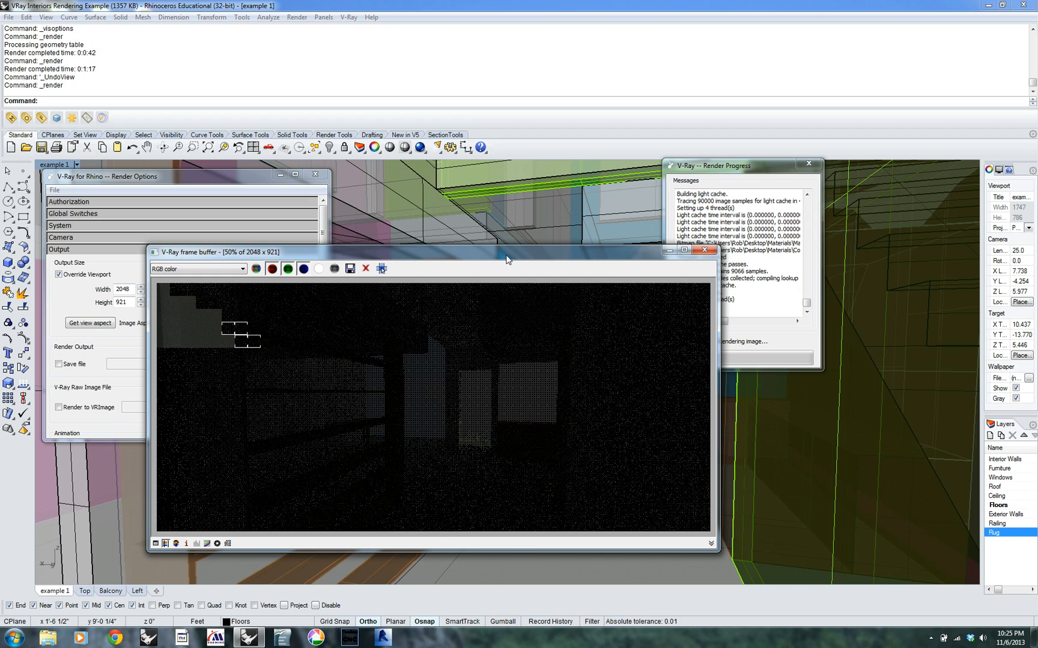
{"action": "left_click_drag", "start_coordinate": [519, 251], "coordinate": [691, 184]}
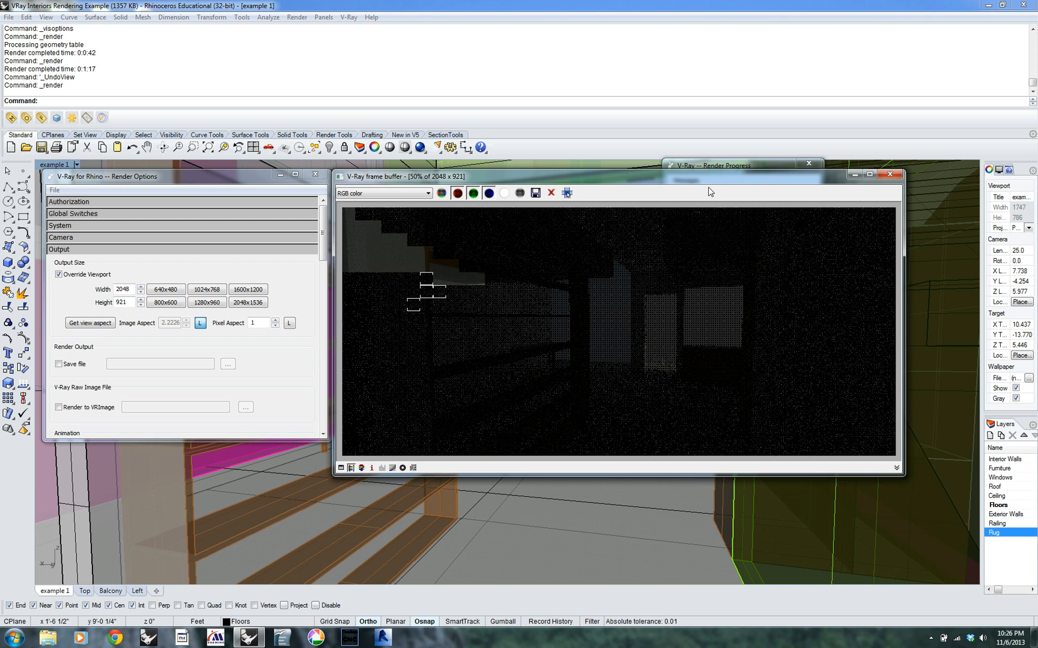
{"action": "left_click_drag", "start_coordinate": [713, 184], "coordinate": [693, 242]}
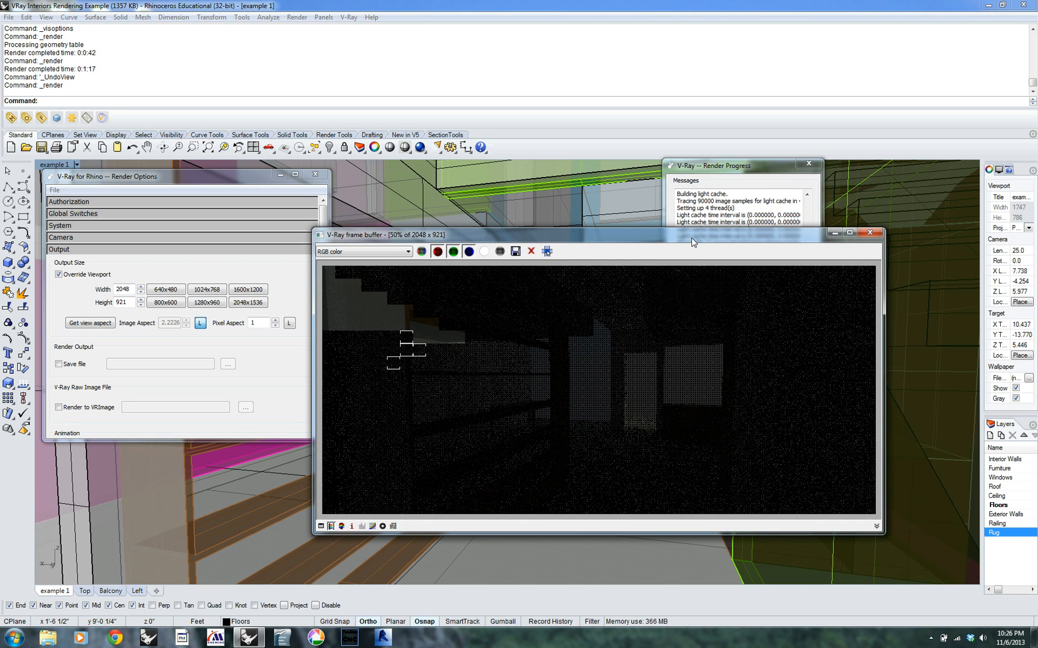